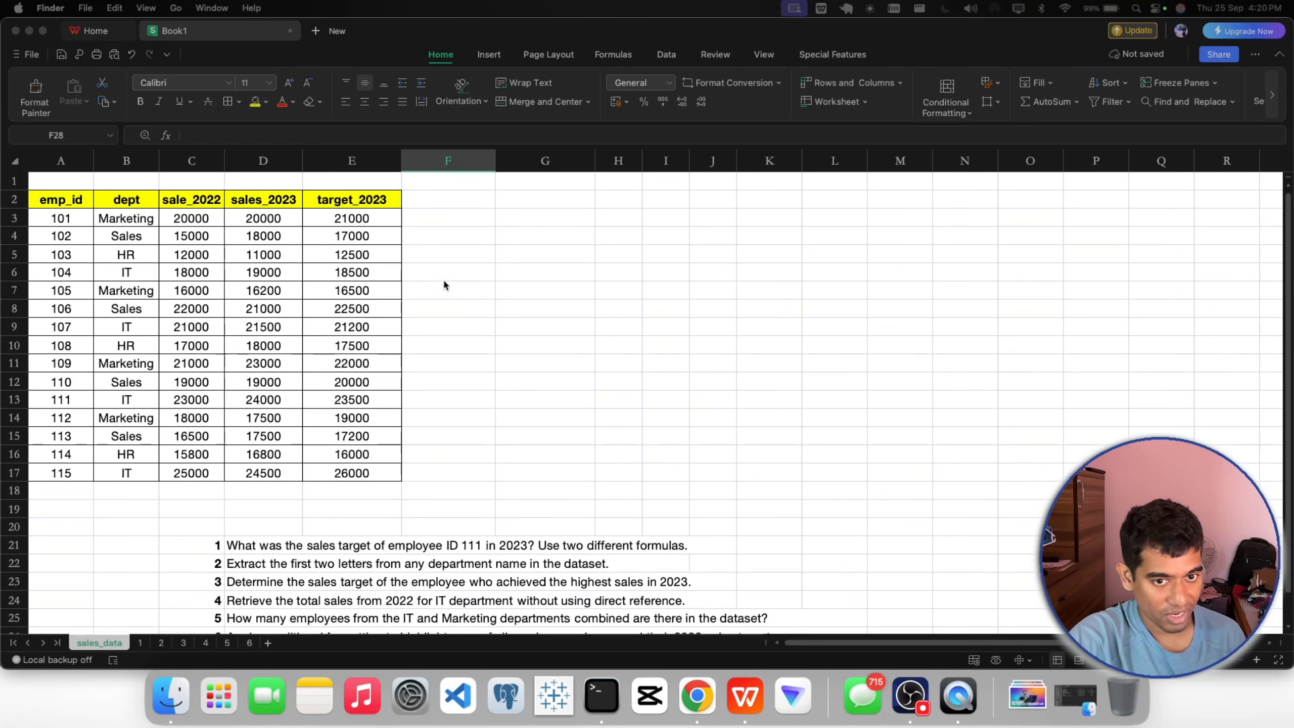
Step: Examine the employee sales table and the six questions on the sales_data sheet, along with the first question's sheet
scroll(477, 347, "down", 4)
left_click(208, 413)
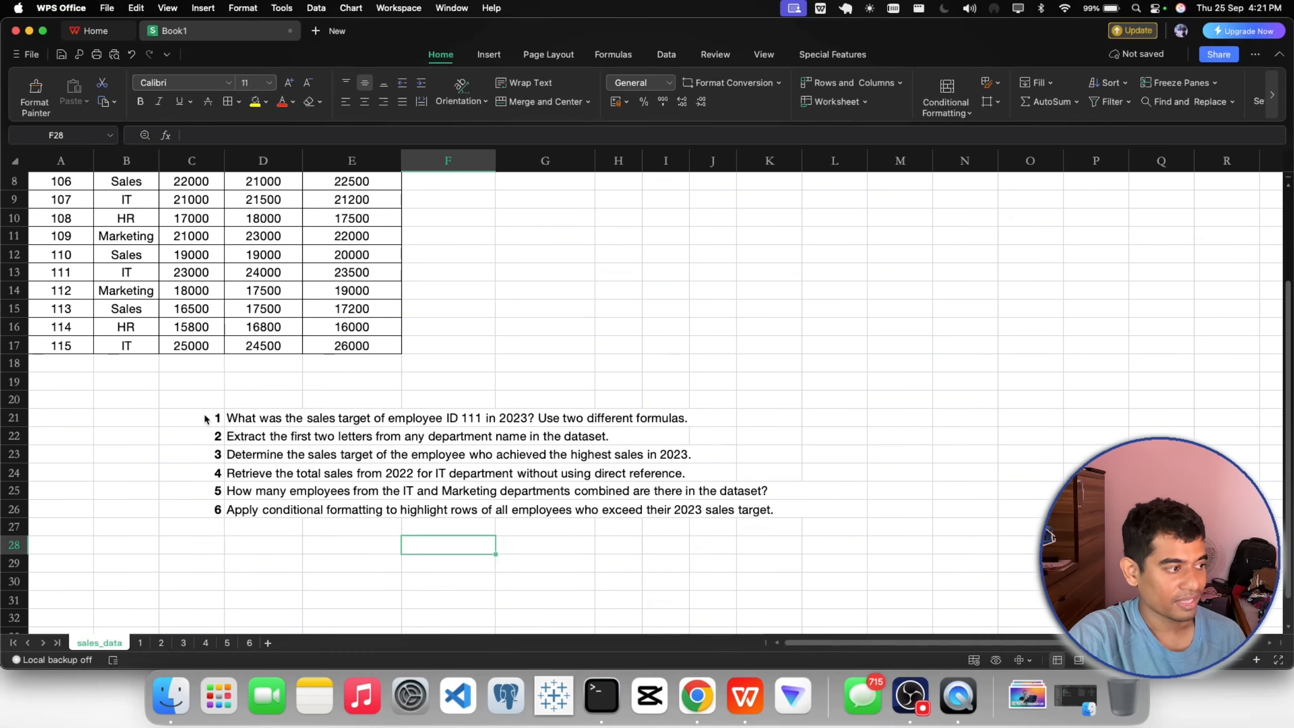
left_click(205, 418)
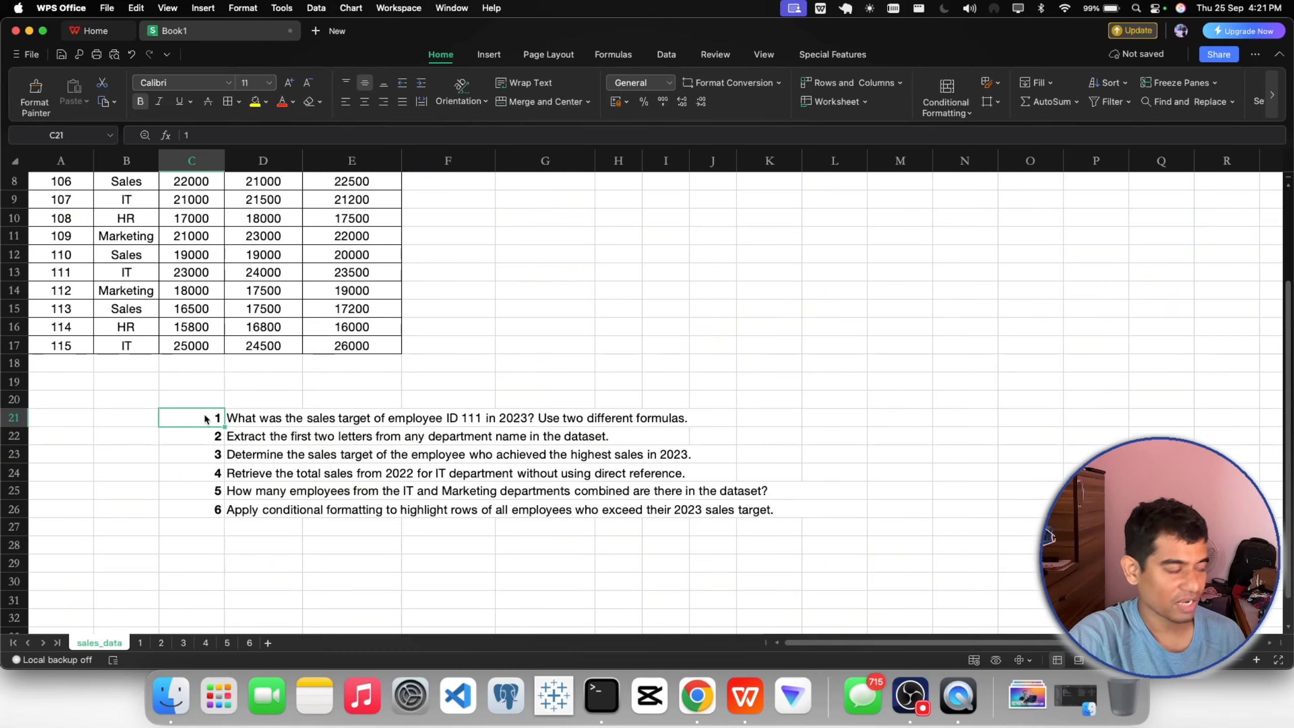
scroll(205, 418, "up", 2)
scroll(424, 381, "up", 3)
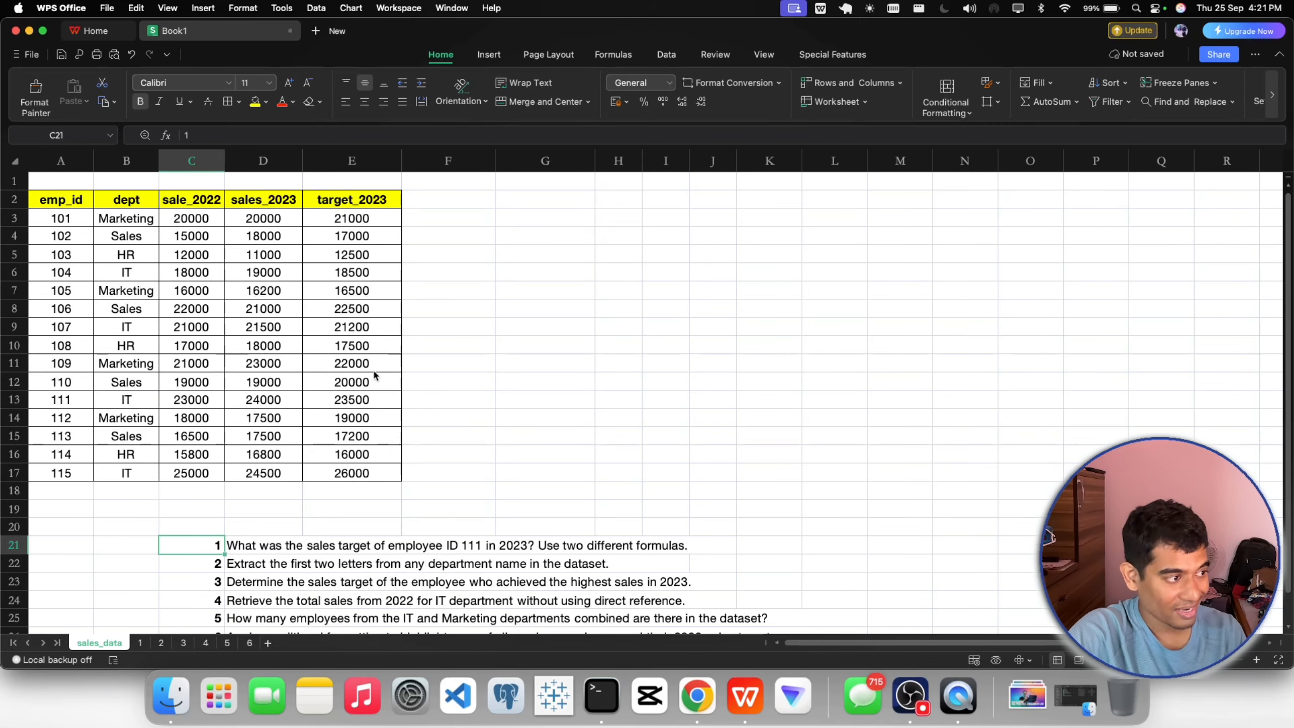
scroll(374, 376, "down", 2)
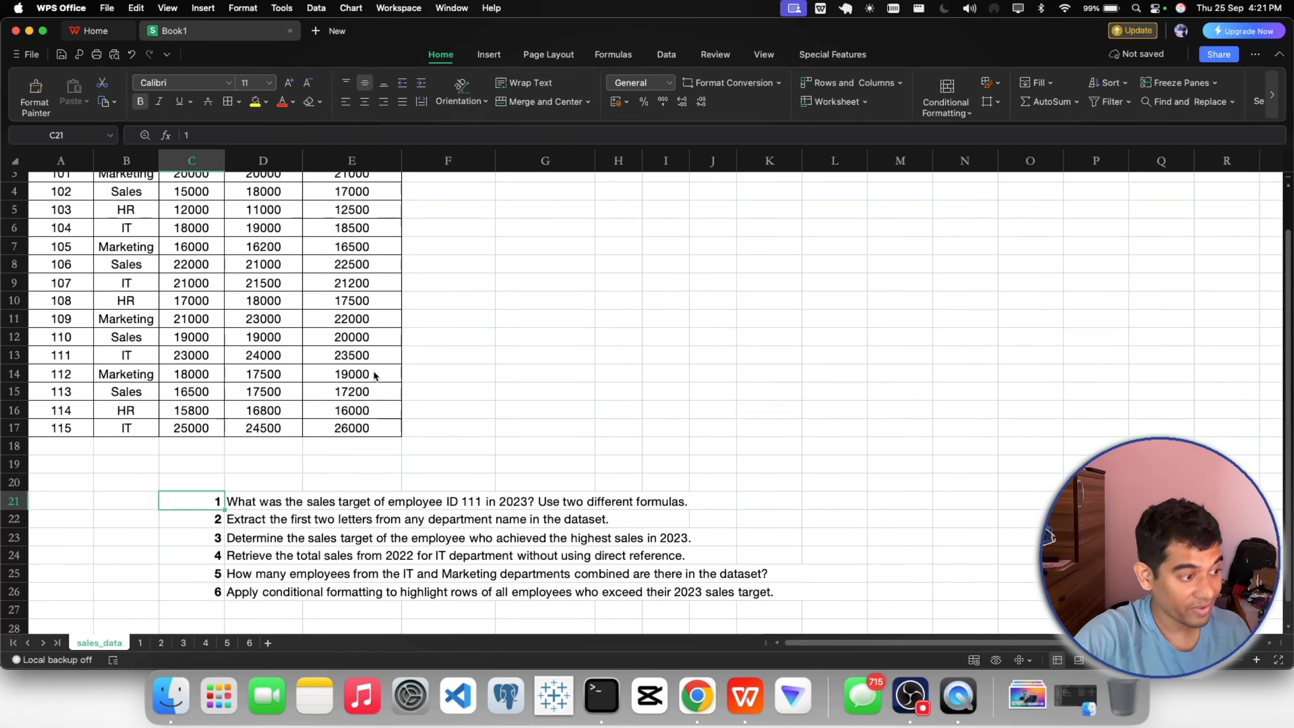
left_click(141, 645)
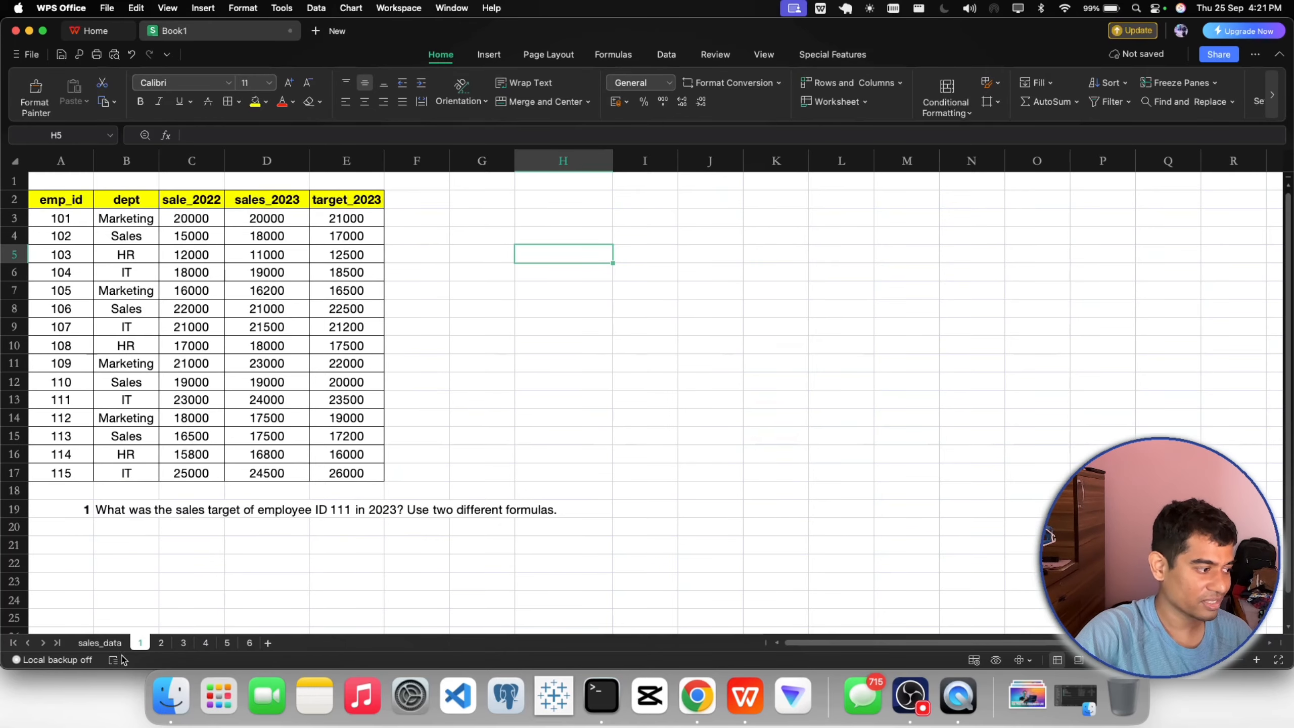
left_click(101, 646)
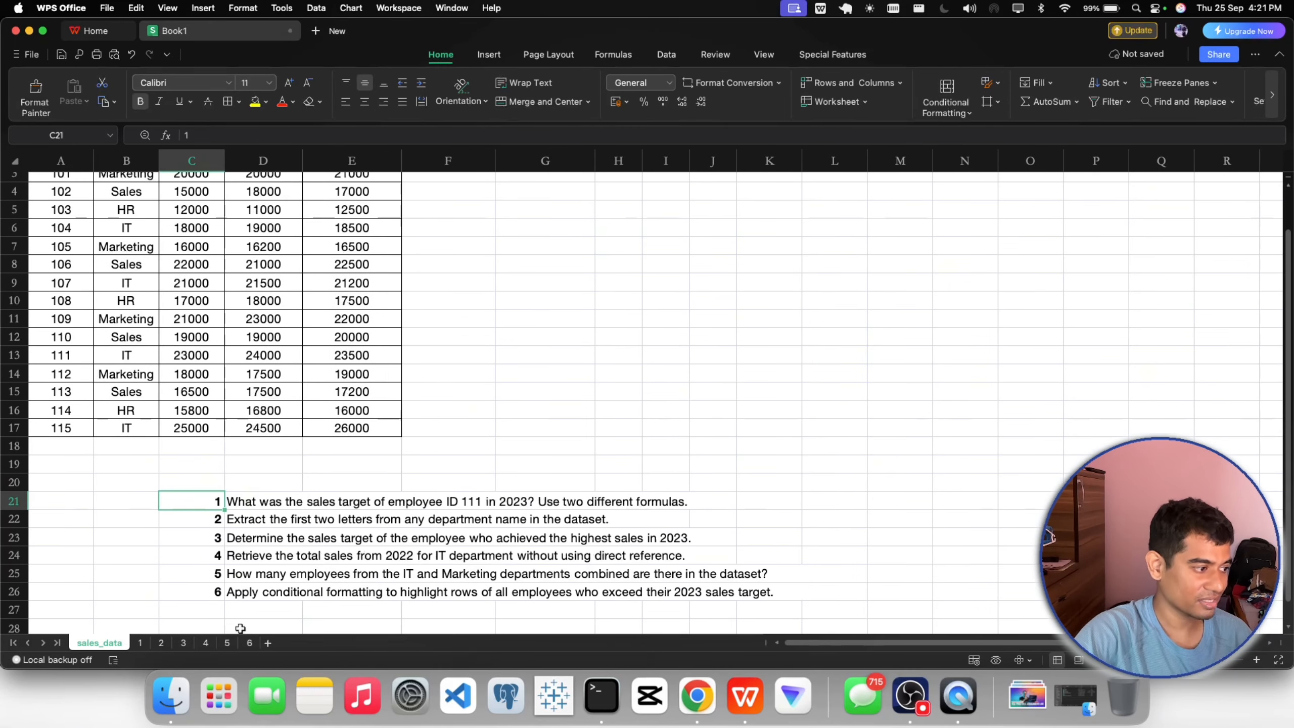
left_click(135, 644)
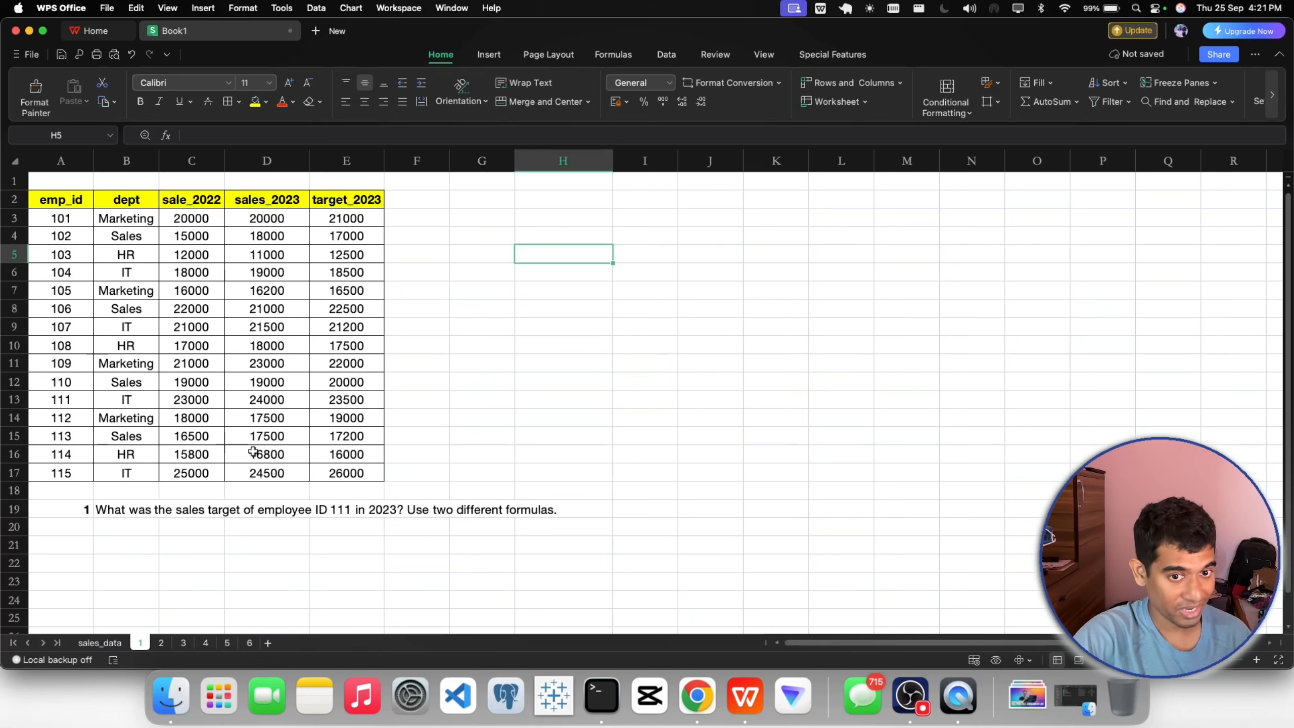
left_click(102, 643)
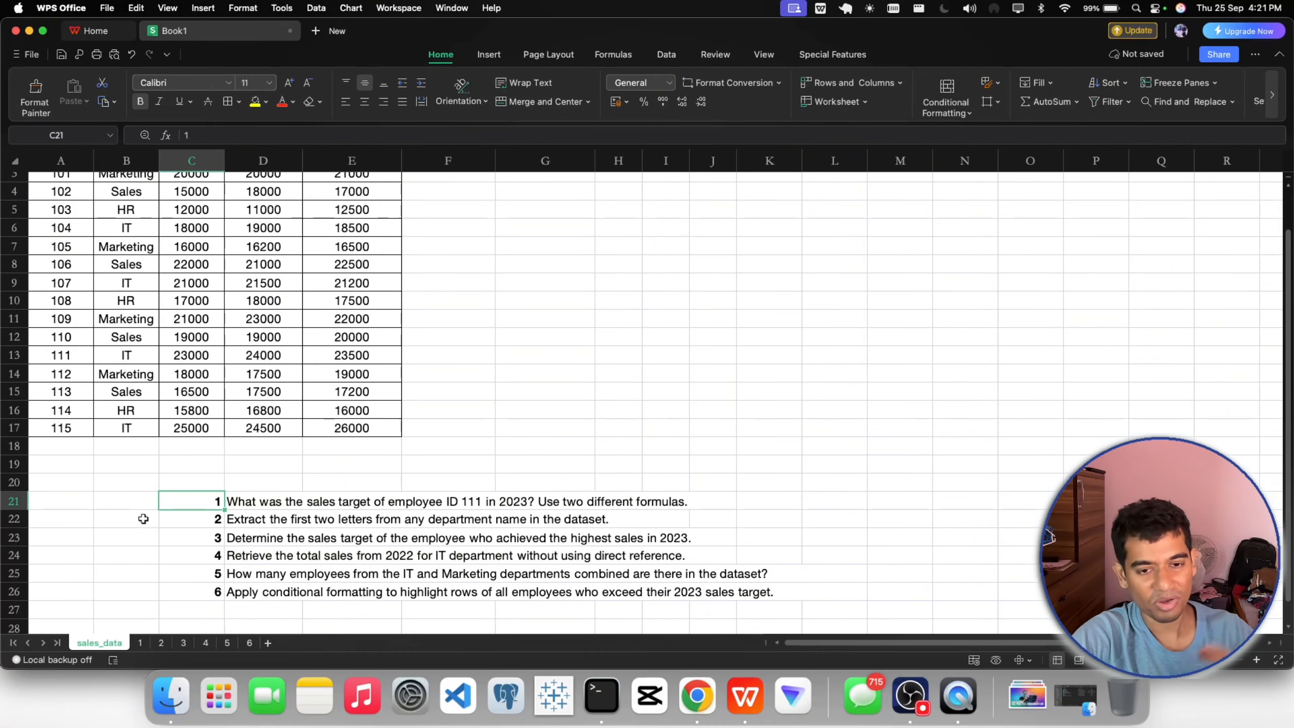
scroll(143, 518, "up", 3)
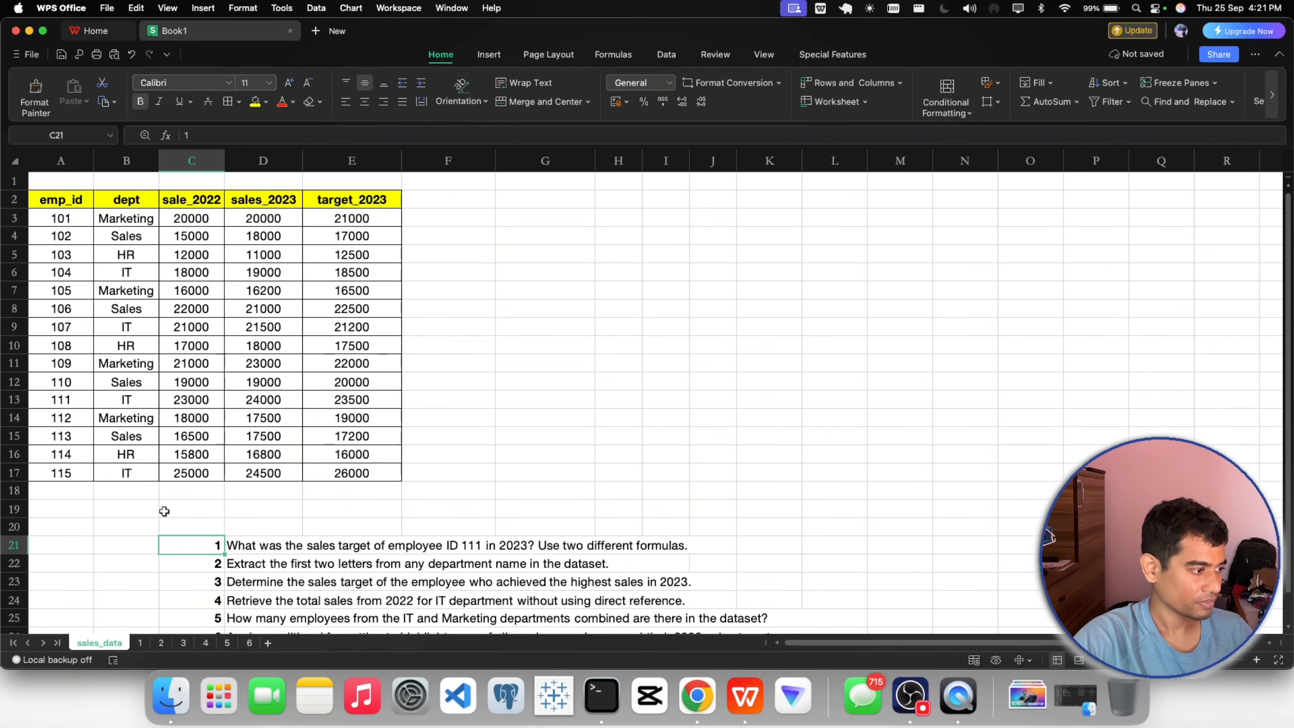
scroll(296, 562, "down", 1)
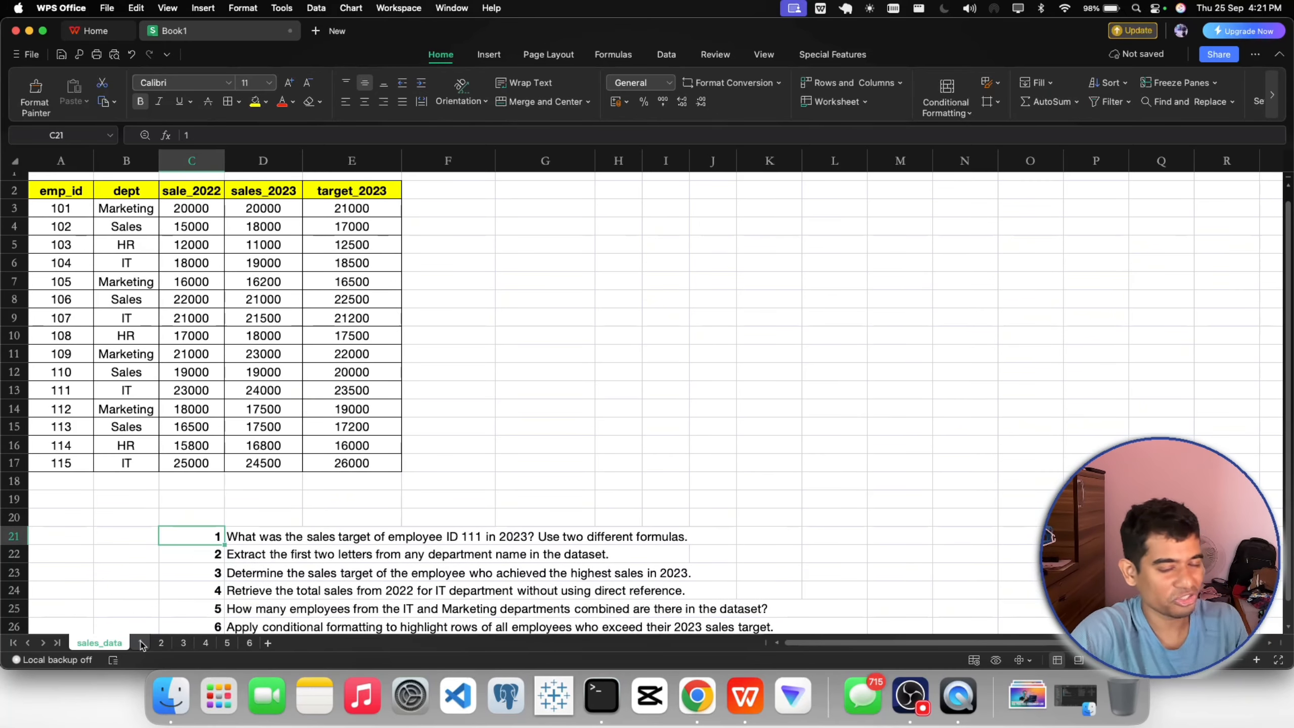
left_click(142, 643)
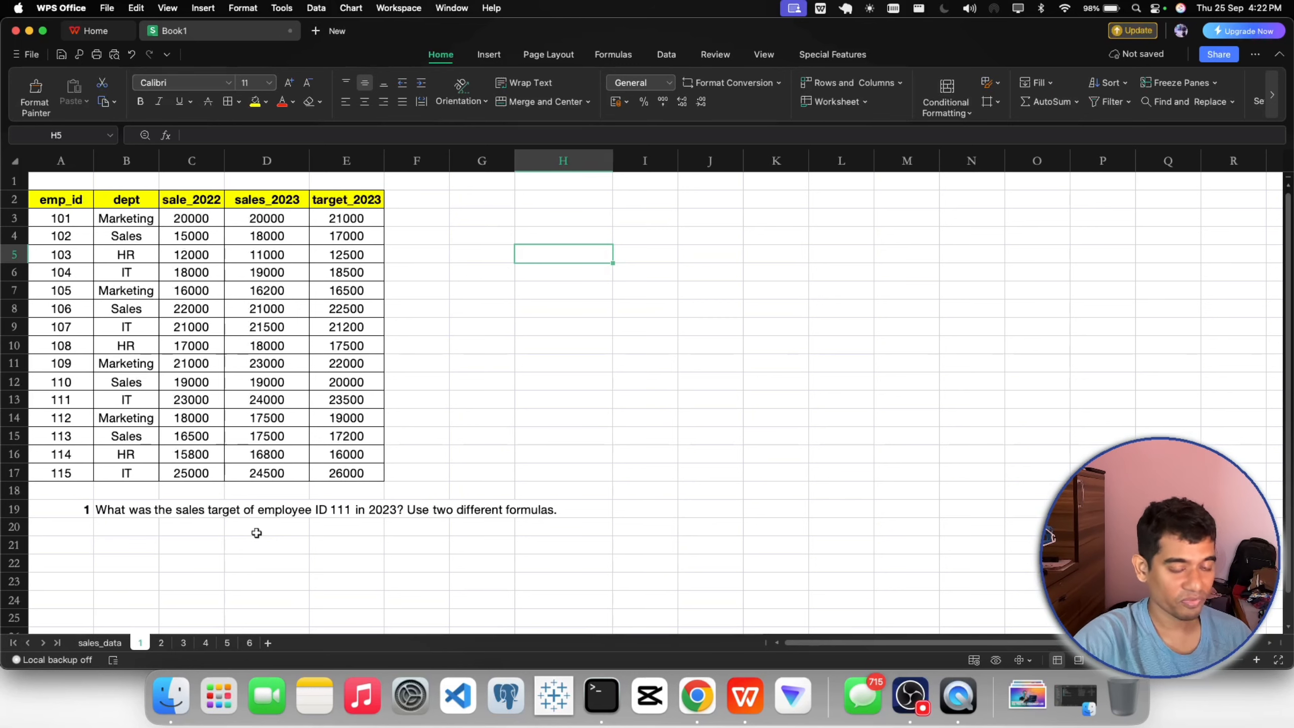
left_click(100, 643)
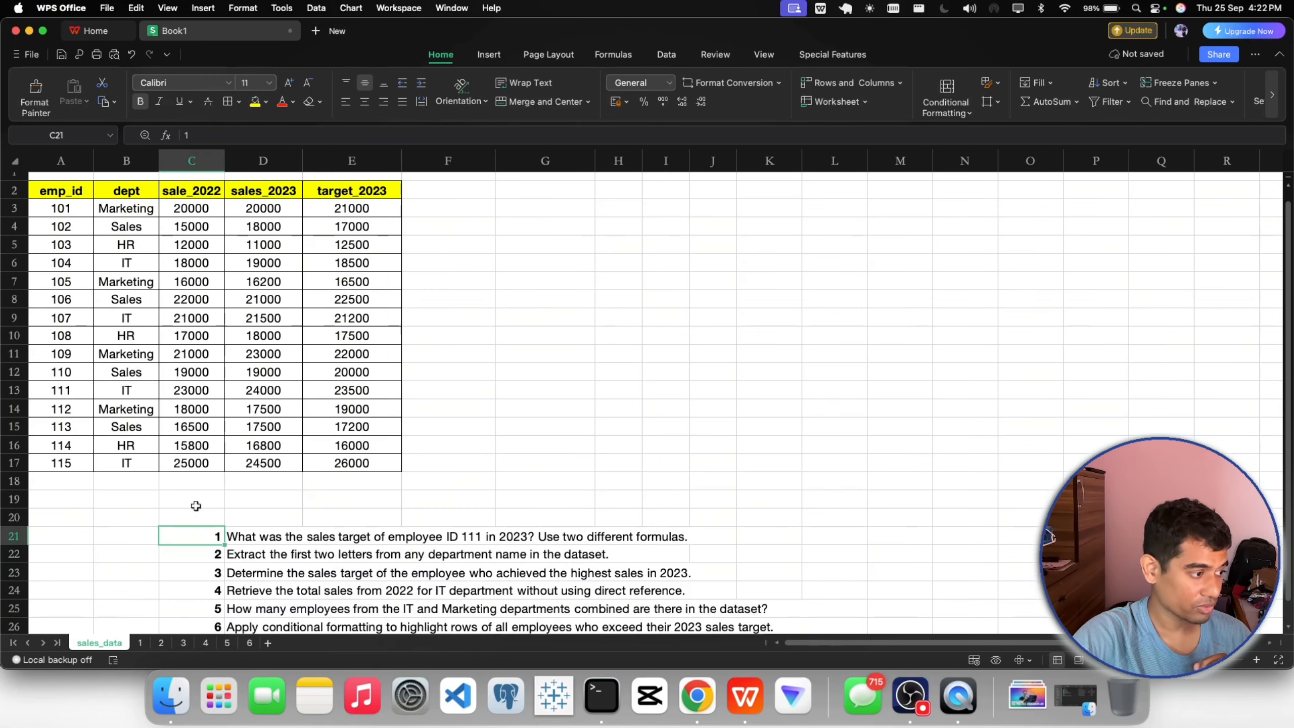
scroll(196, 504, "down", 3)
left_click_drag(188, 500, 698, 583)
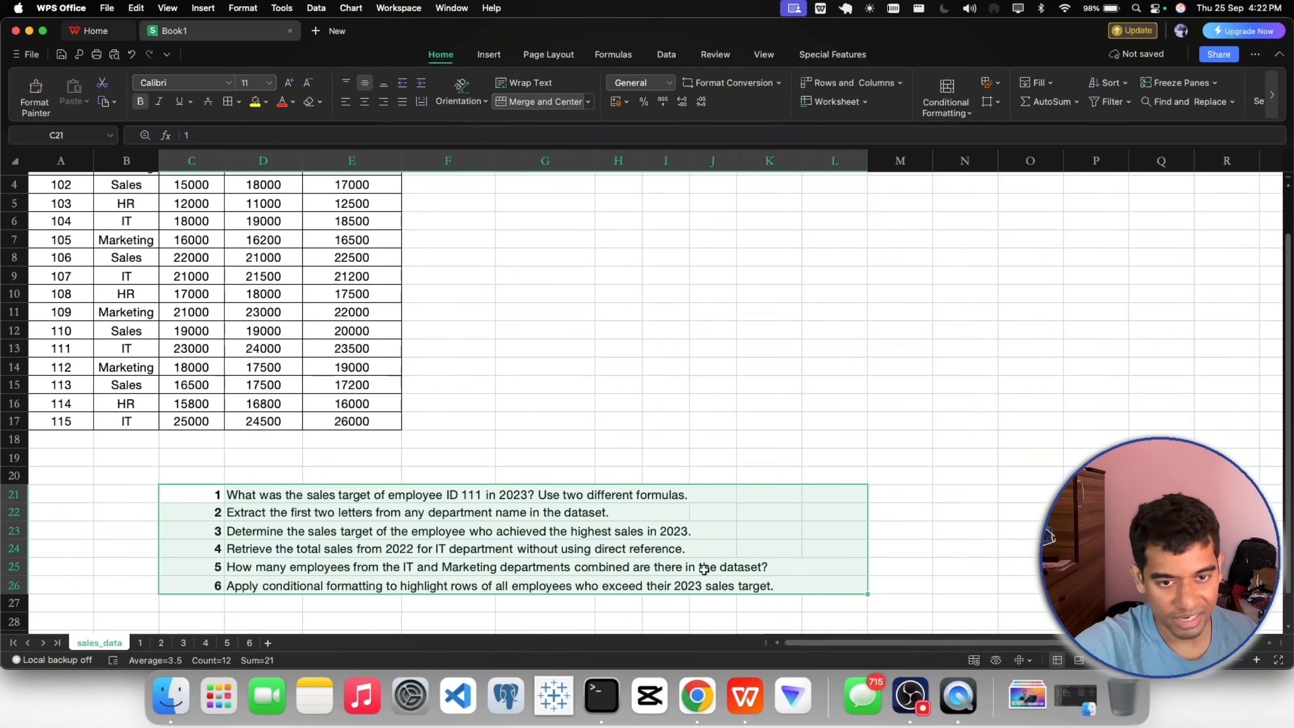
Step: On sheet 1, enter the list numbers 1 and 2 in cells G5 and G6
left_click(140, 643)
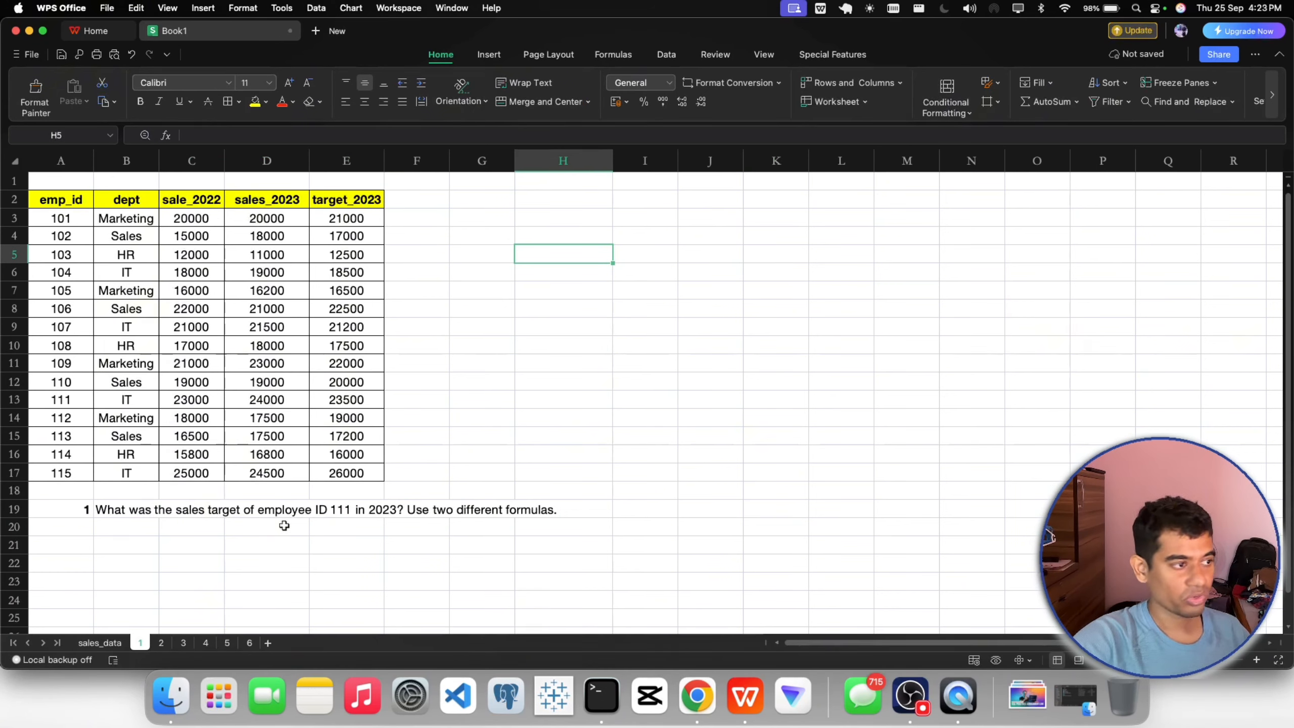
double_click(504, 255)
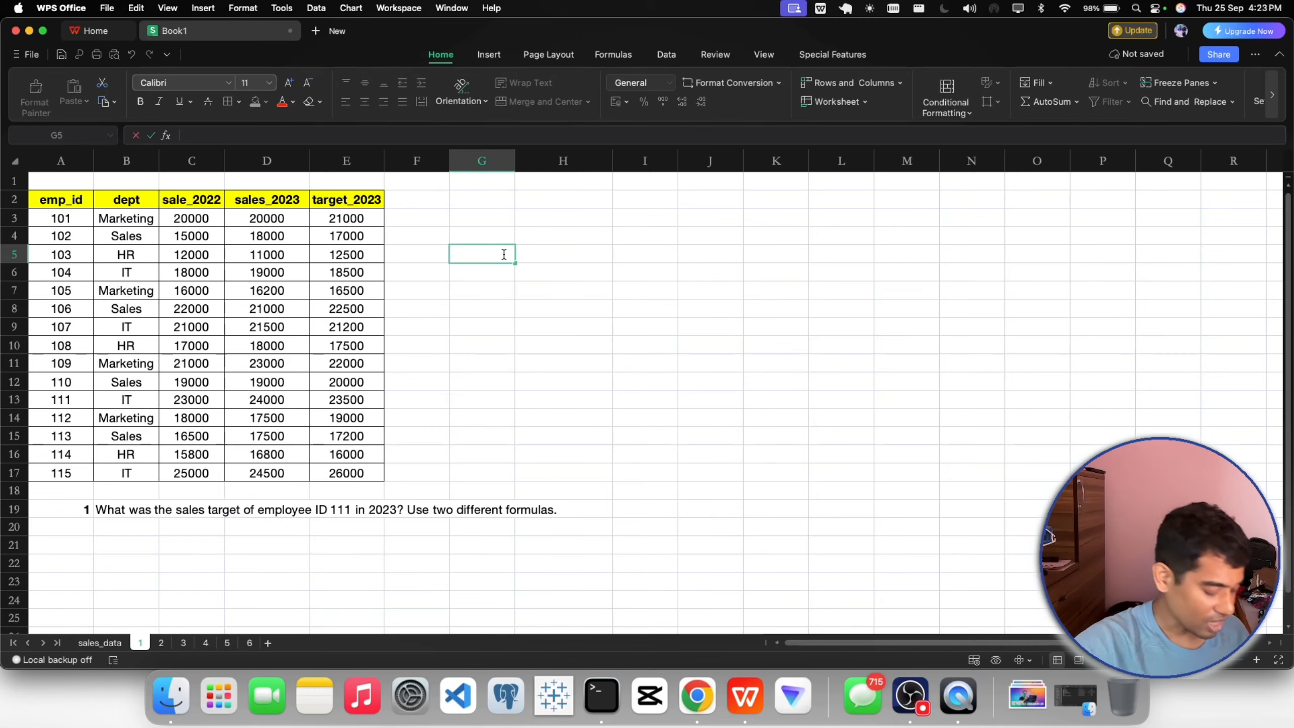
type("1")
key("Return")
type("2")
key("Return")
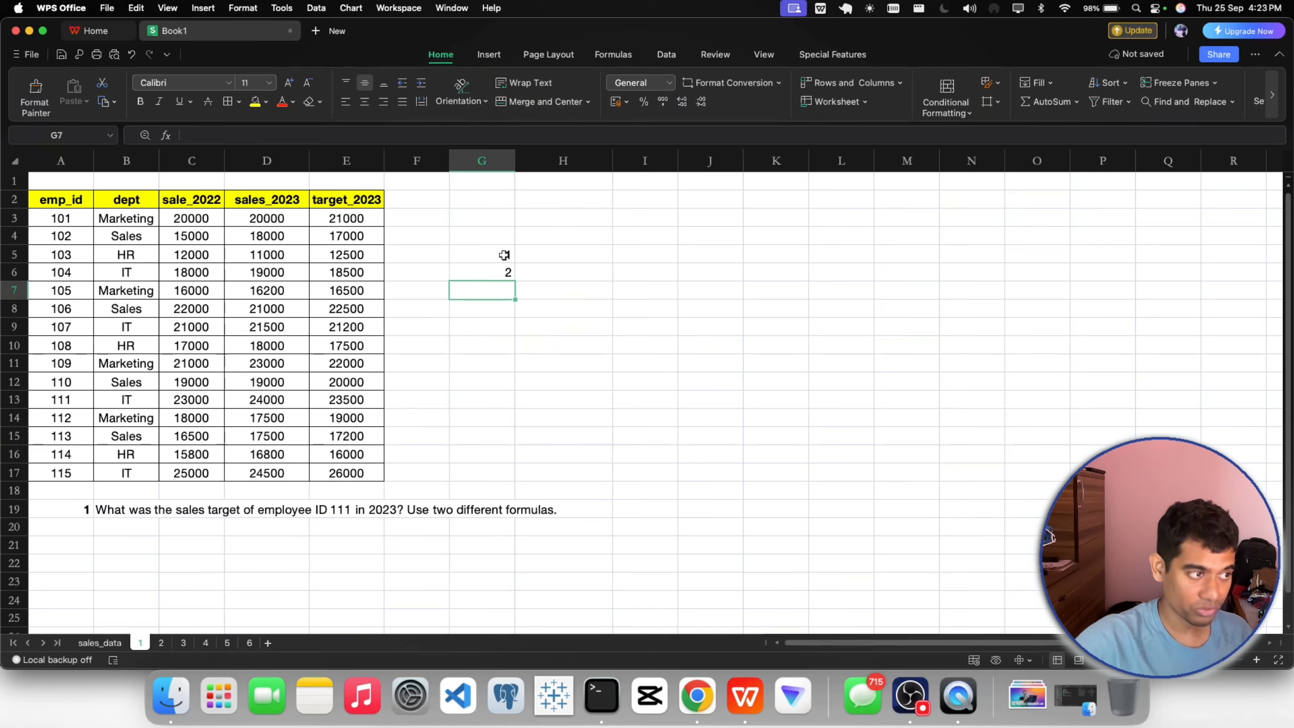
Step: Enter "index and match" in H5 and fit column H's width to its contents
double_click(536, 250)
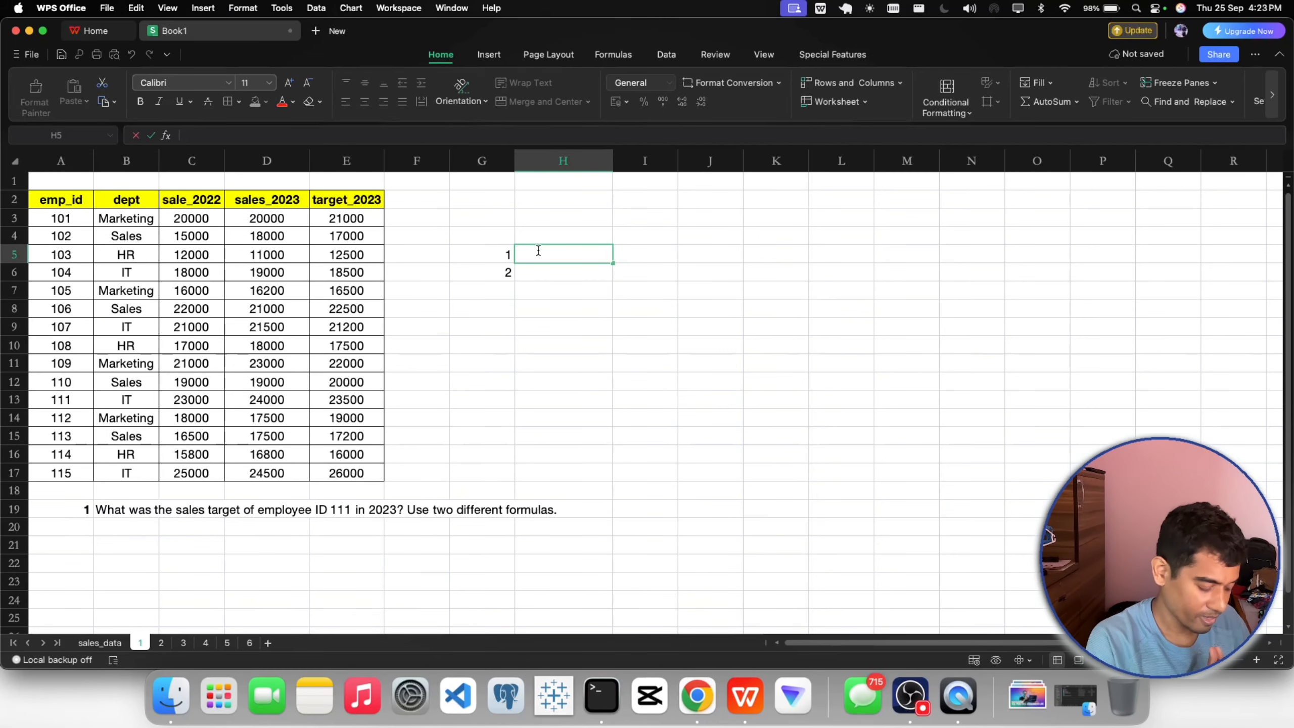
type("inde")
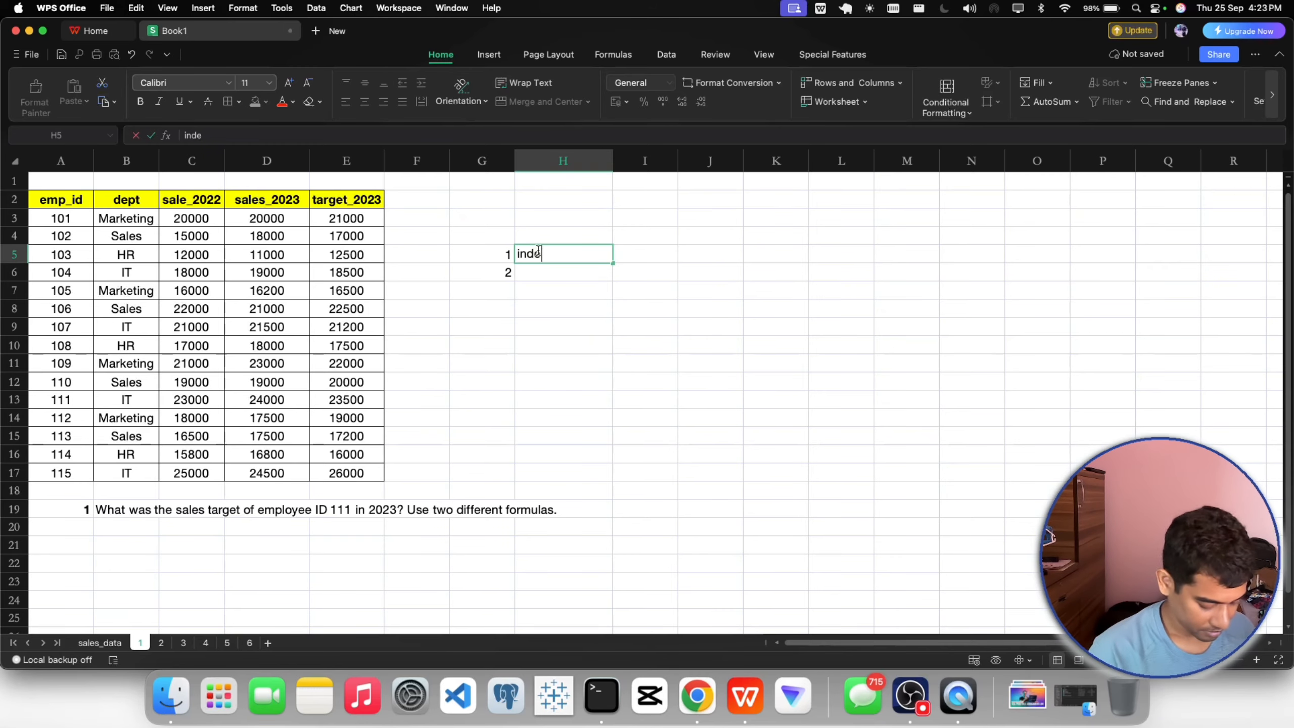
type("x and match")
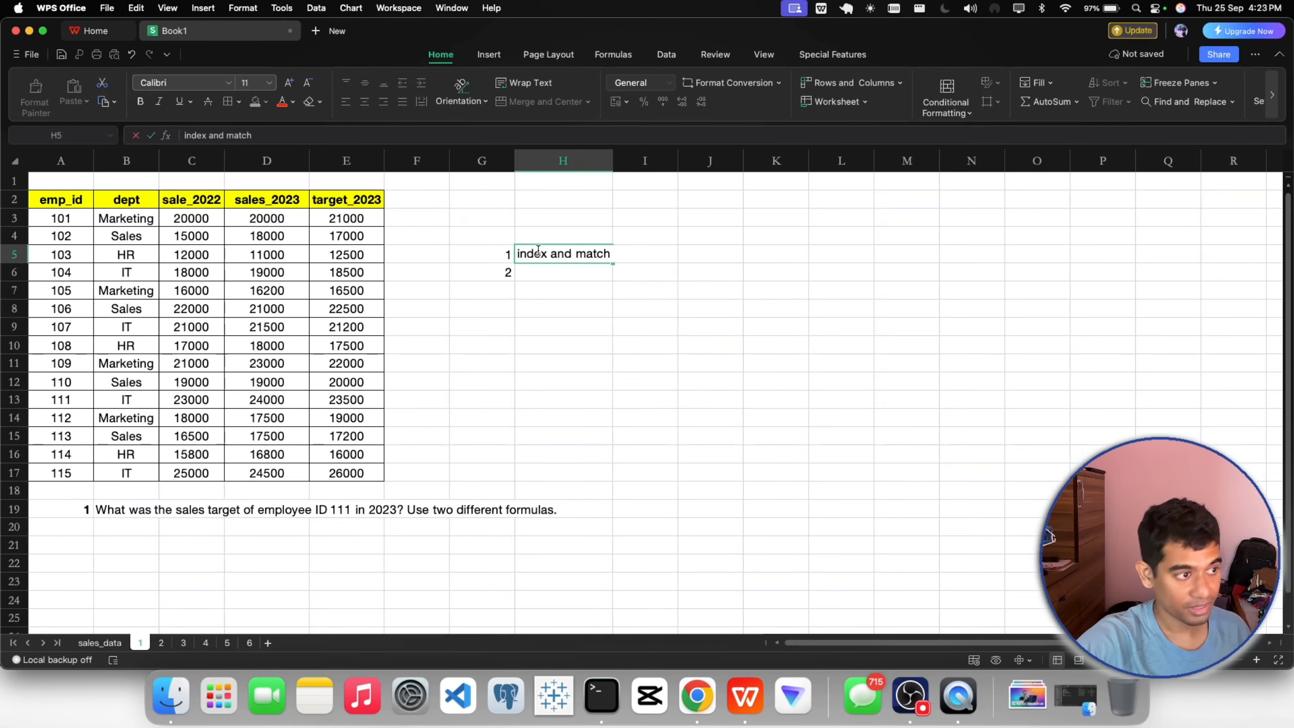
left_click(617, 199)
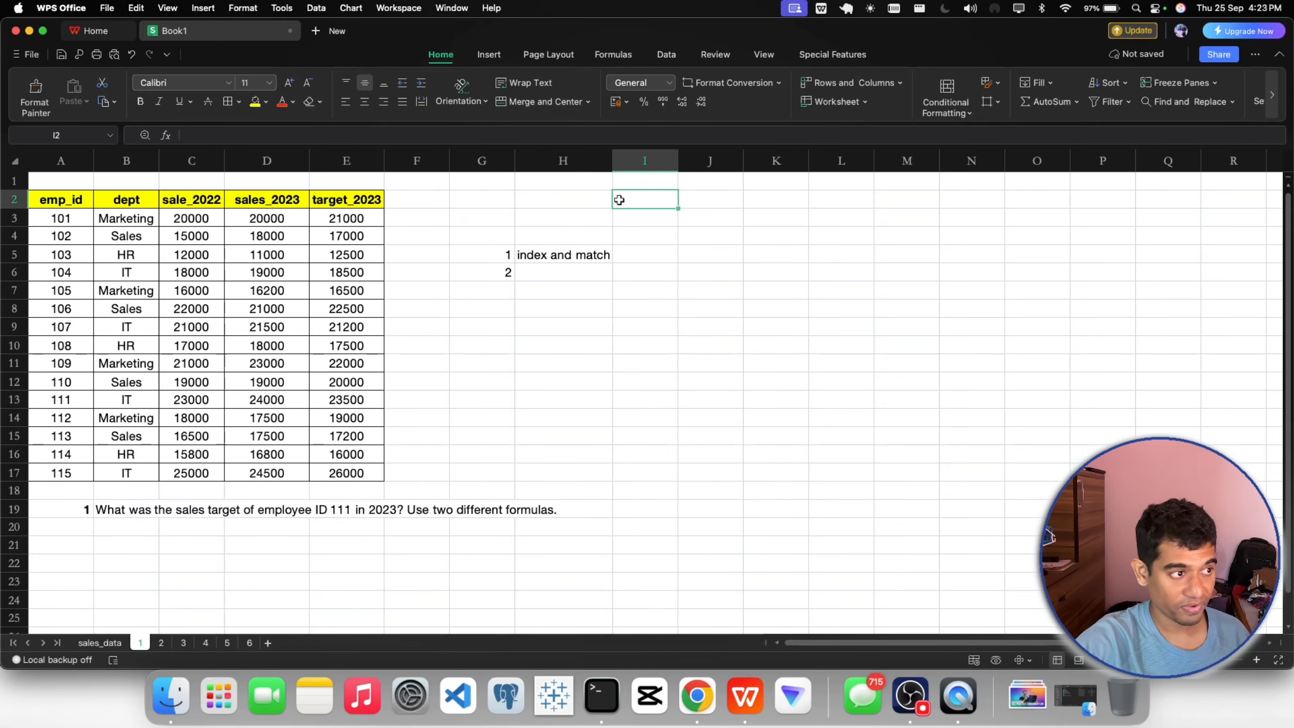
double_click(612, 161)
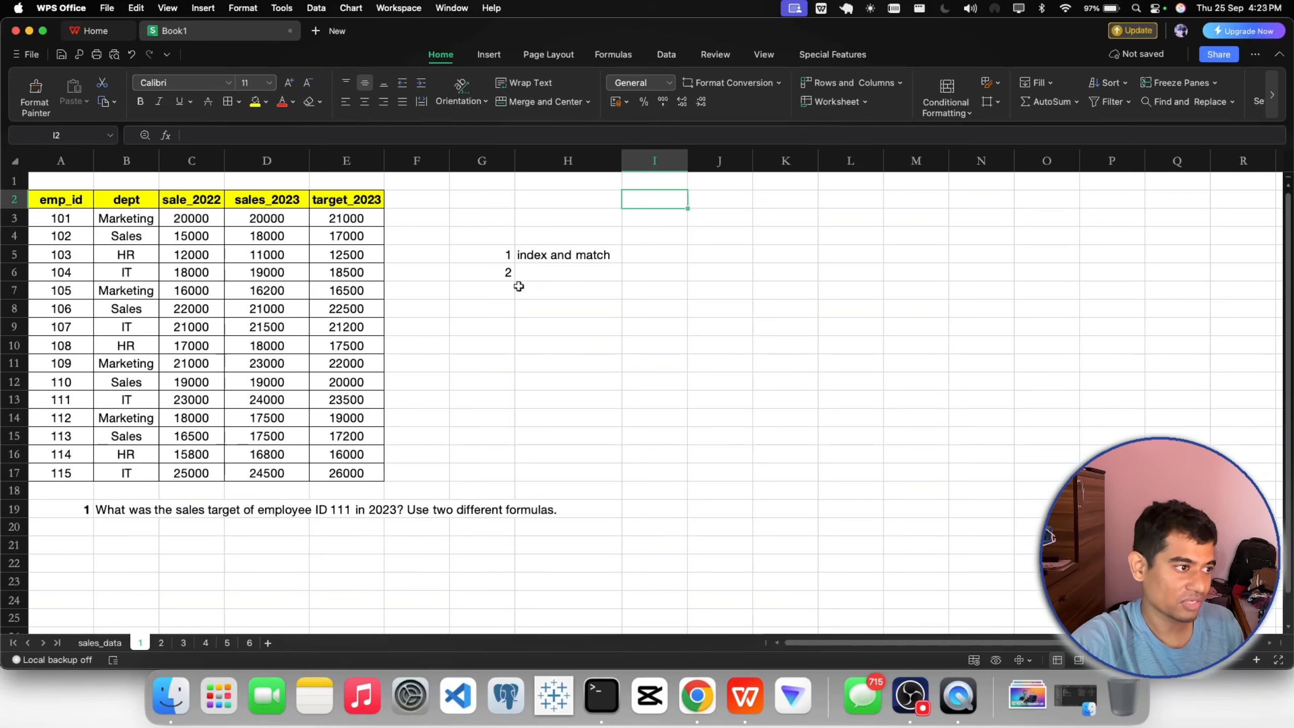
Step: Enter "vlookup" in cell H6 as the second formula method
left_click(533, 271)
double_click(533, 272)
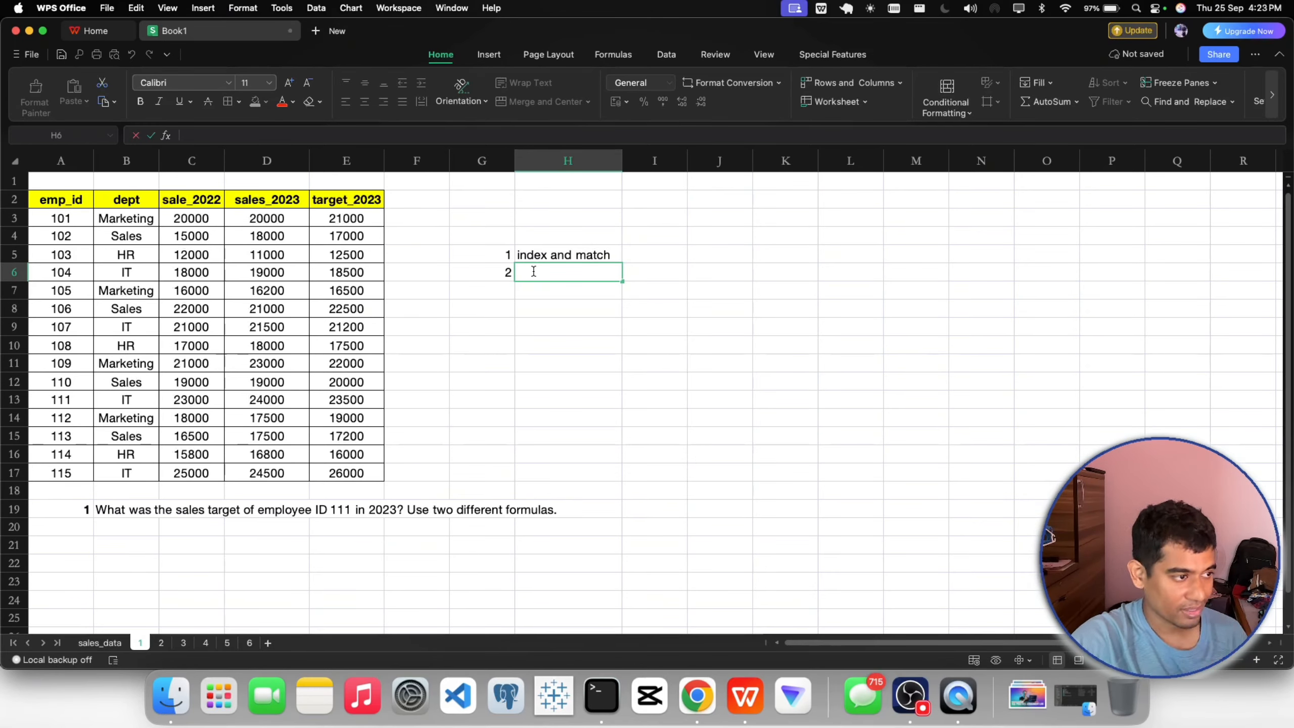
type("vl")
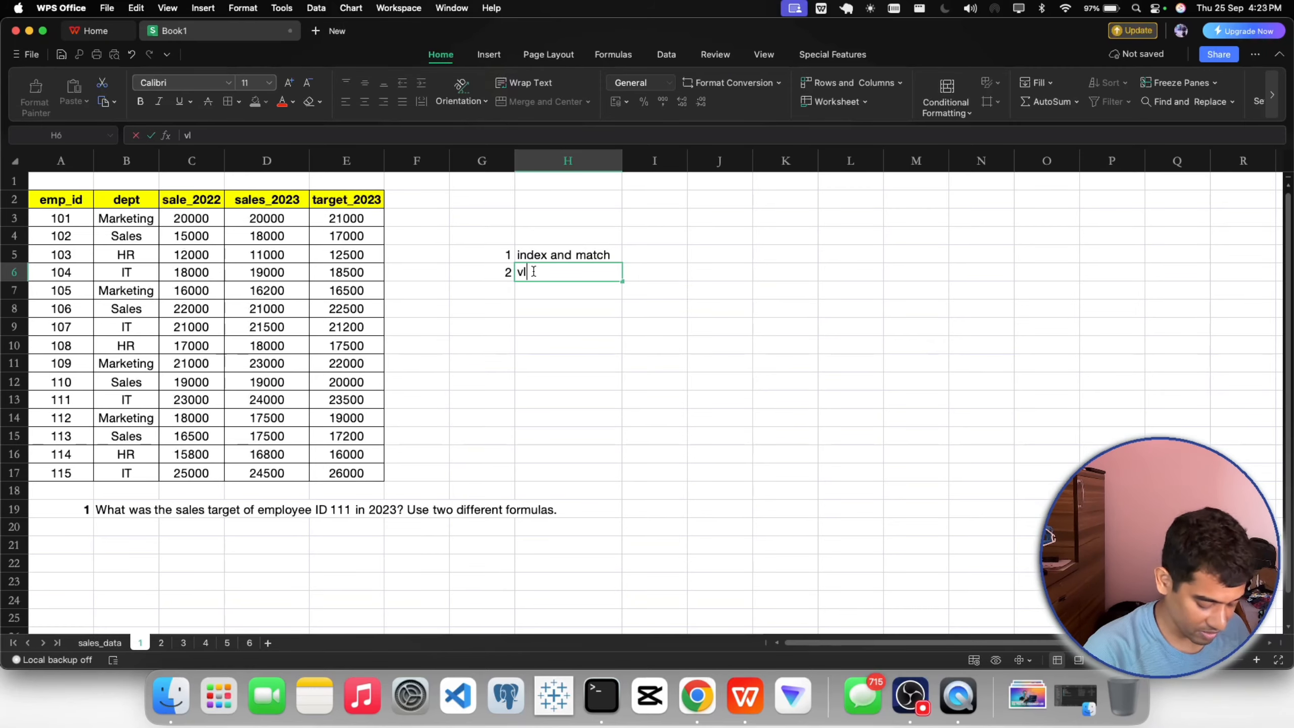
type("okk")
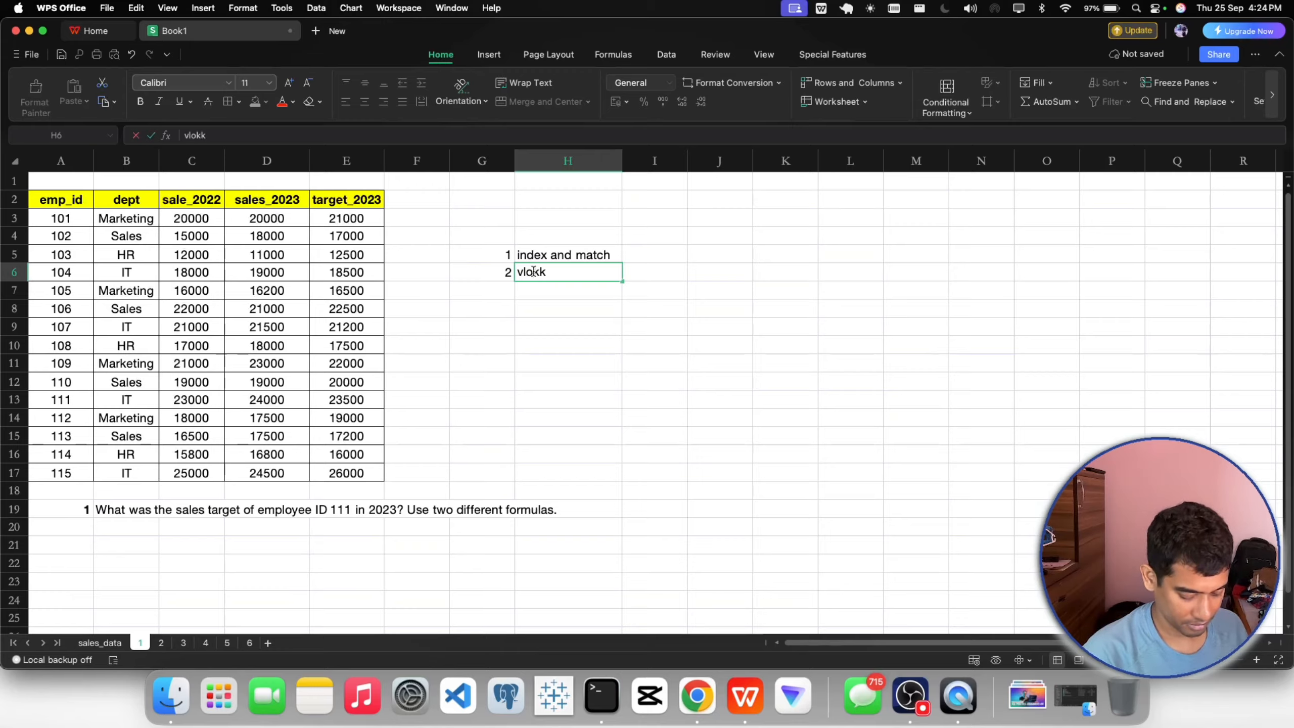
key("BackSpace")
key("BackSpace")
type("okup")
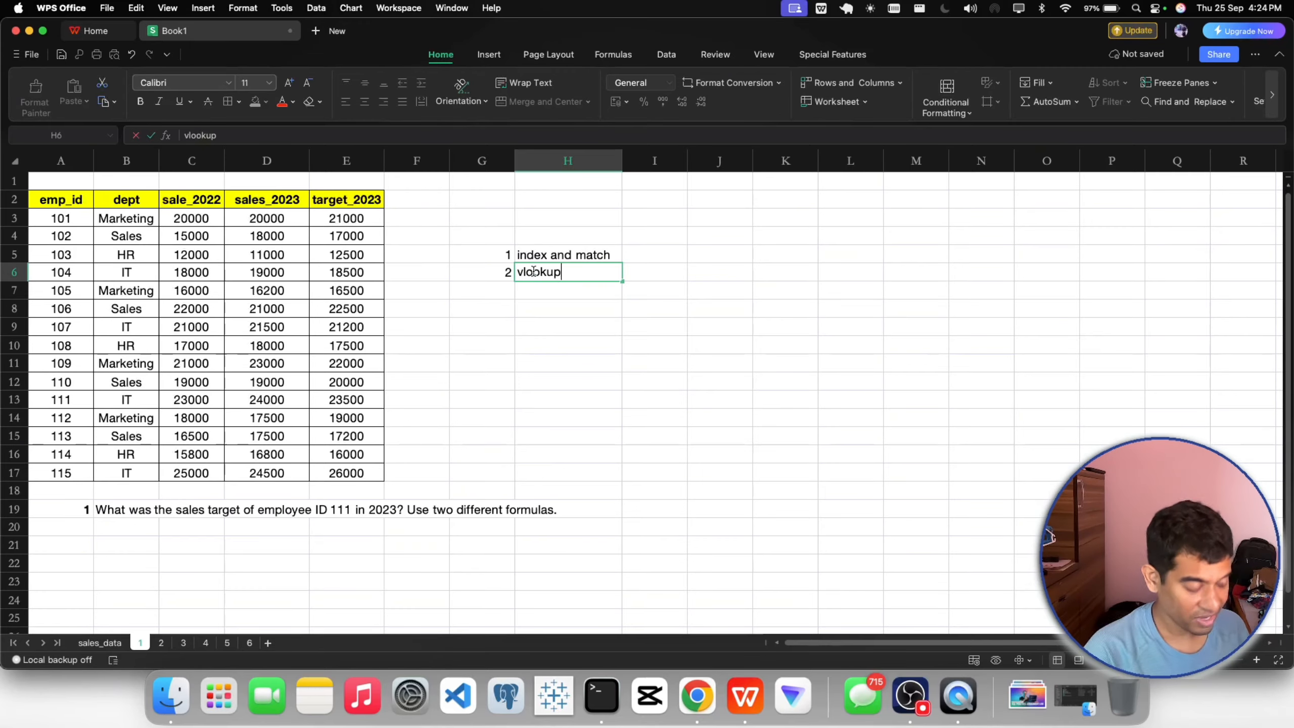
left_click(552, 304)
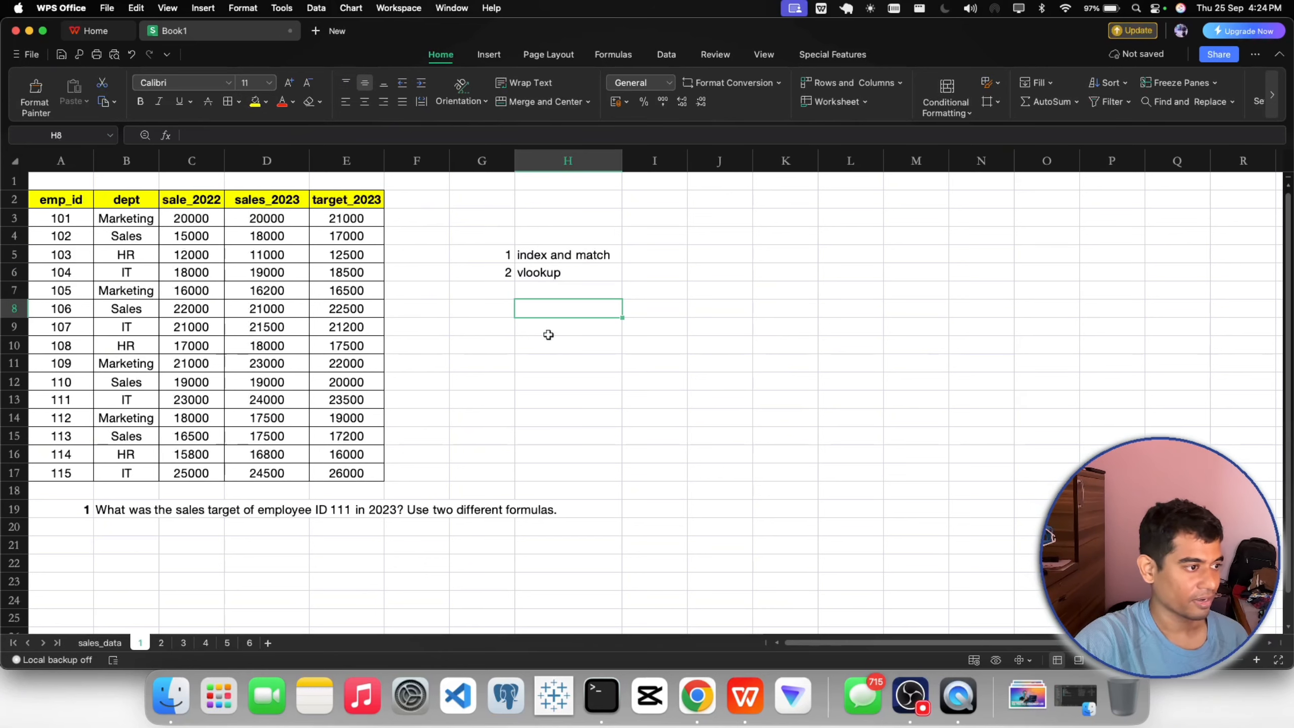
Step: Enter the number 1 in G8 and begin a formula in the adjacent cell H8
double_click(503, 309)
type("1")
left_click(545, 307)
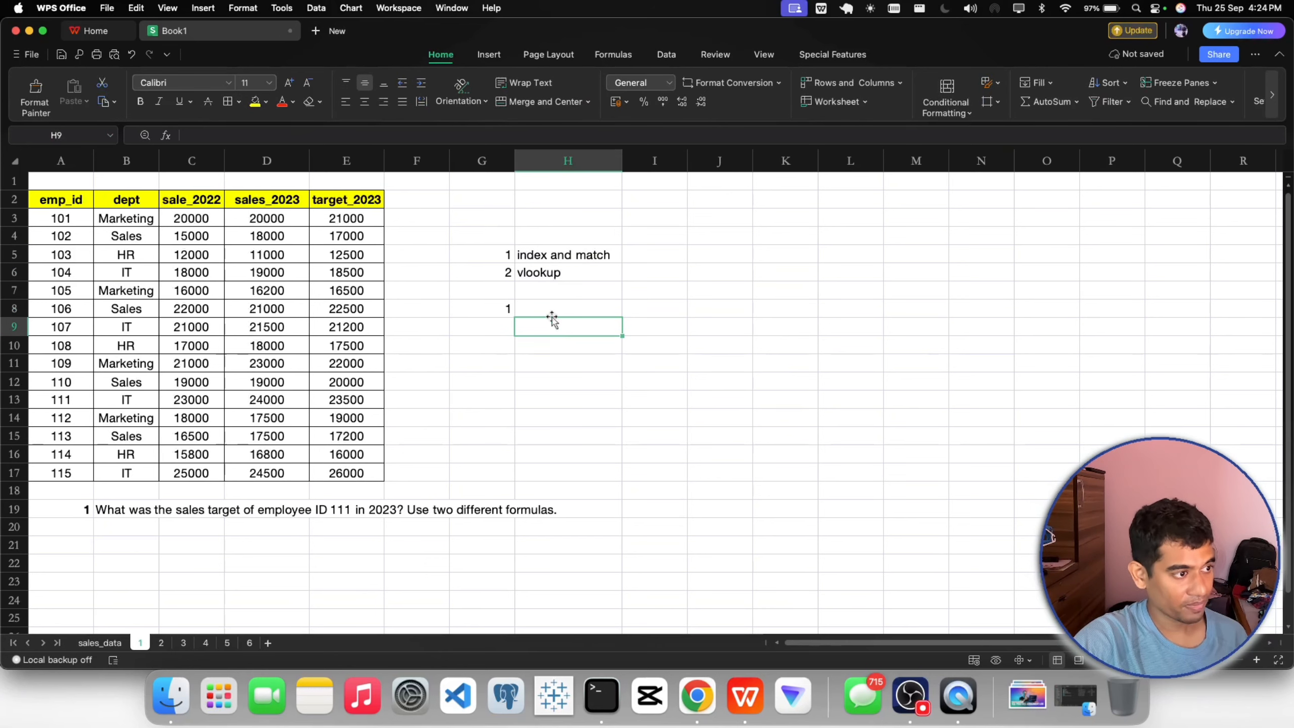
type("=")
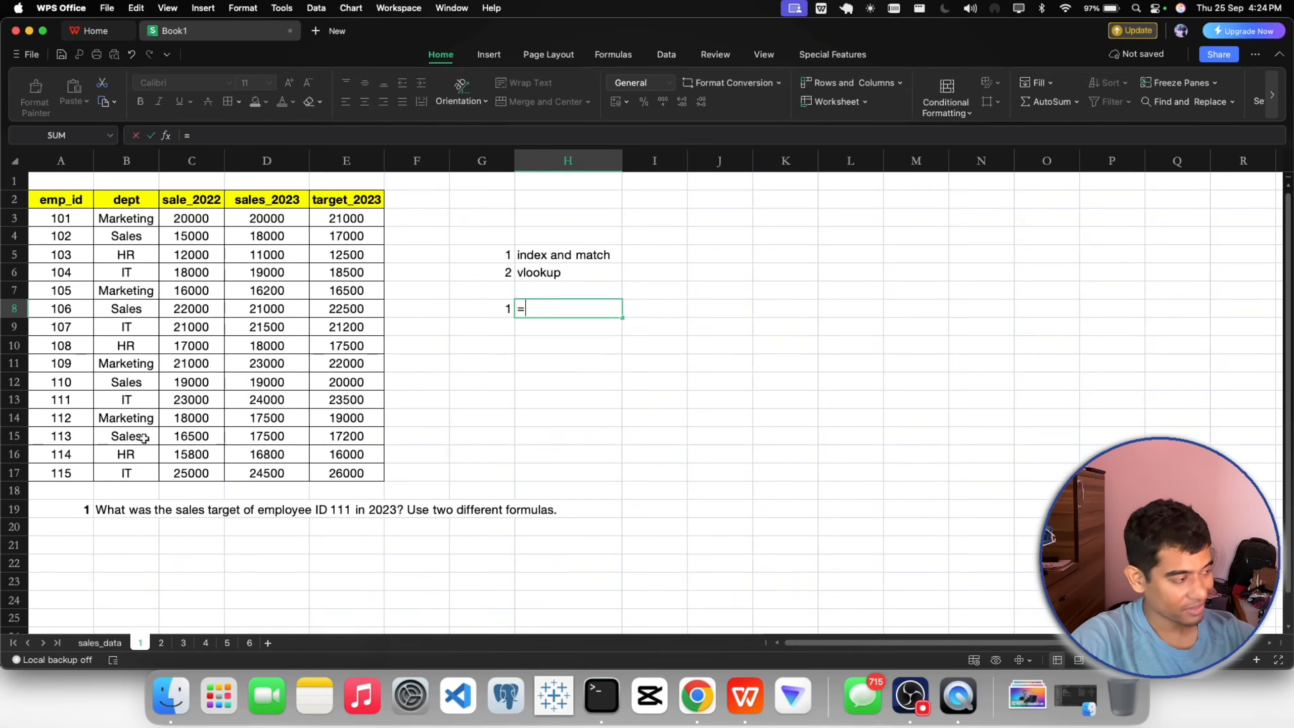
left_click(13, 400)
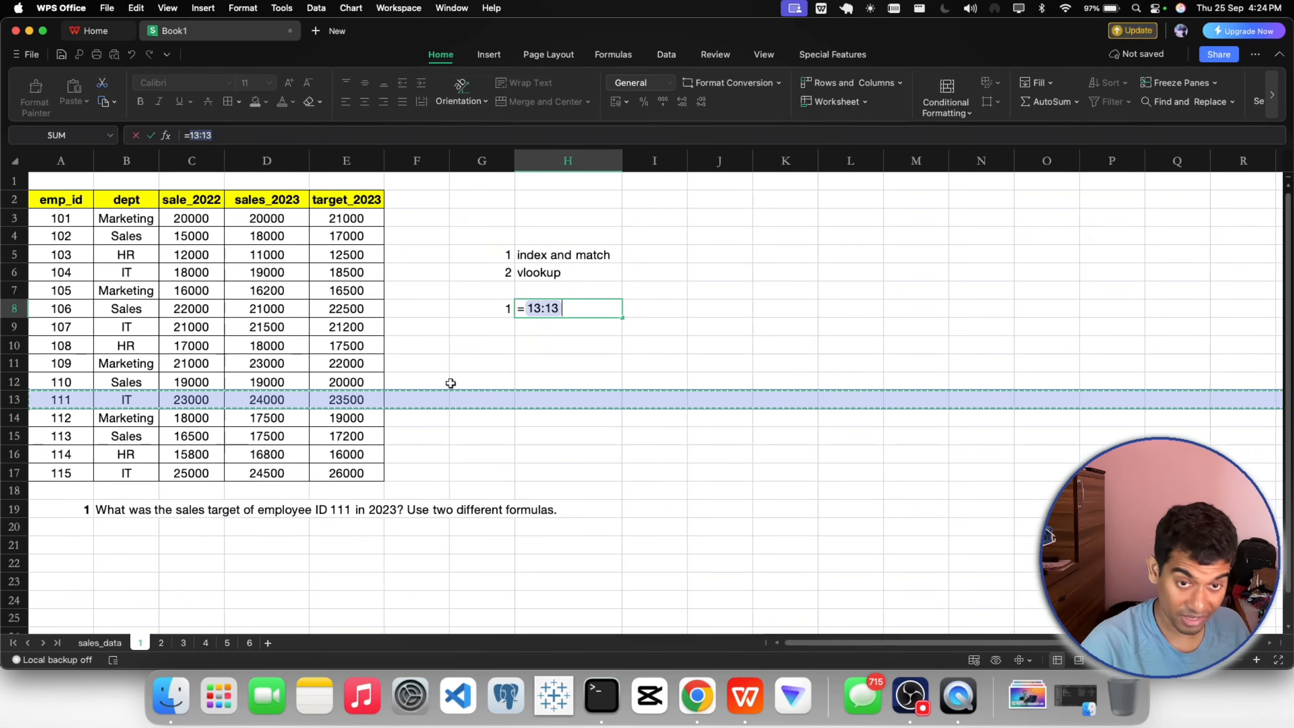
key("BackSpace")
key("BackSpace")
key("BackSpace")
key("BackSpace")
key("BackSpace")
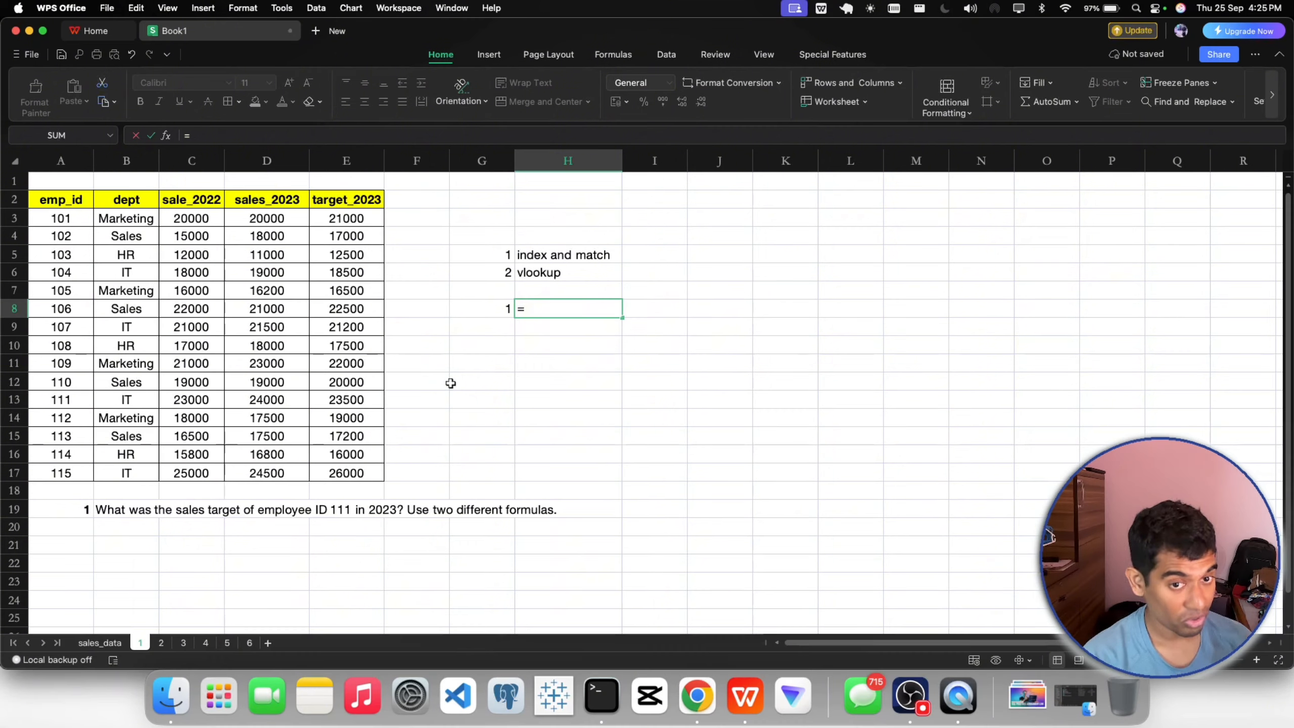
Step: Begin an INDEX formula in H8 with the target_2023 column range E2:E17 as its array
type("inde")
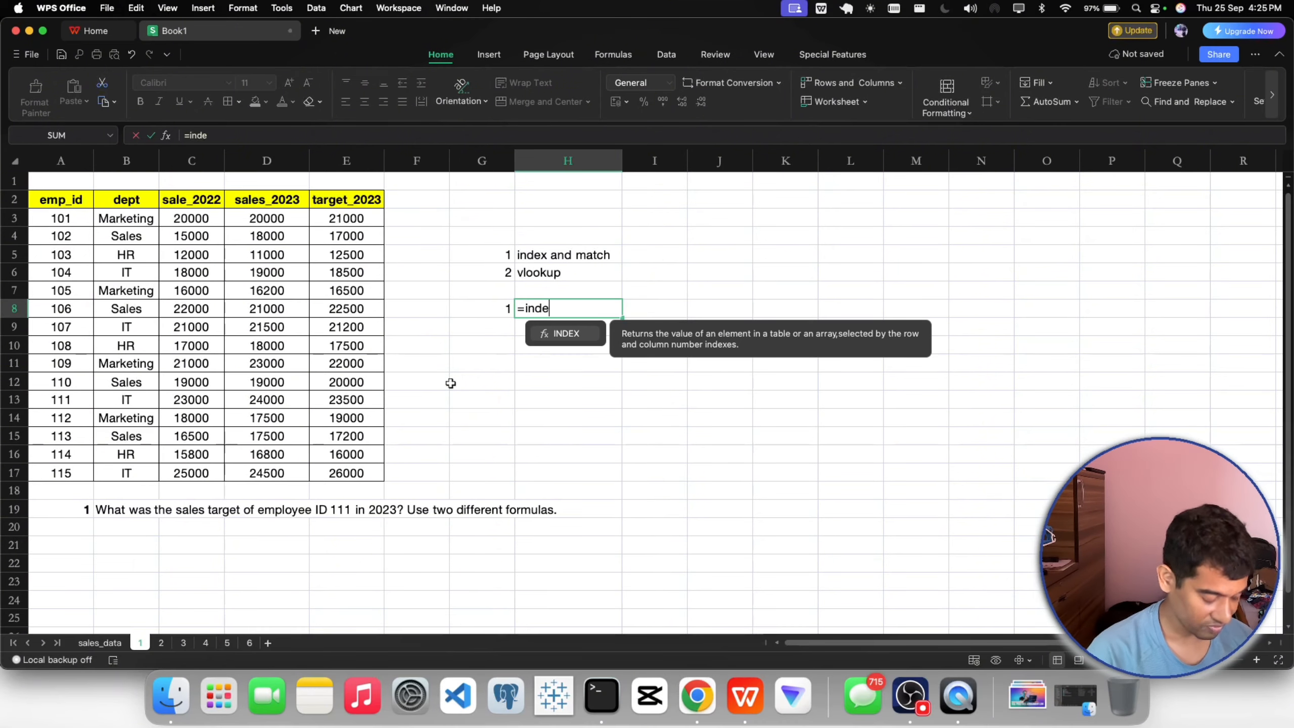
type("x(")
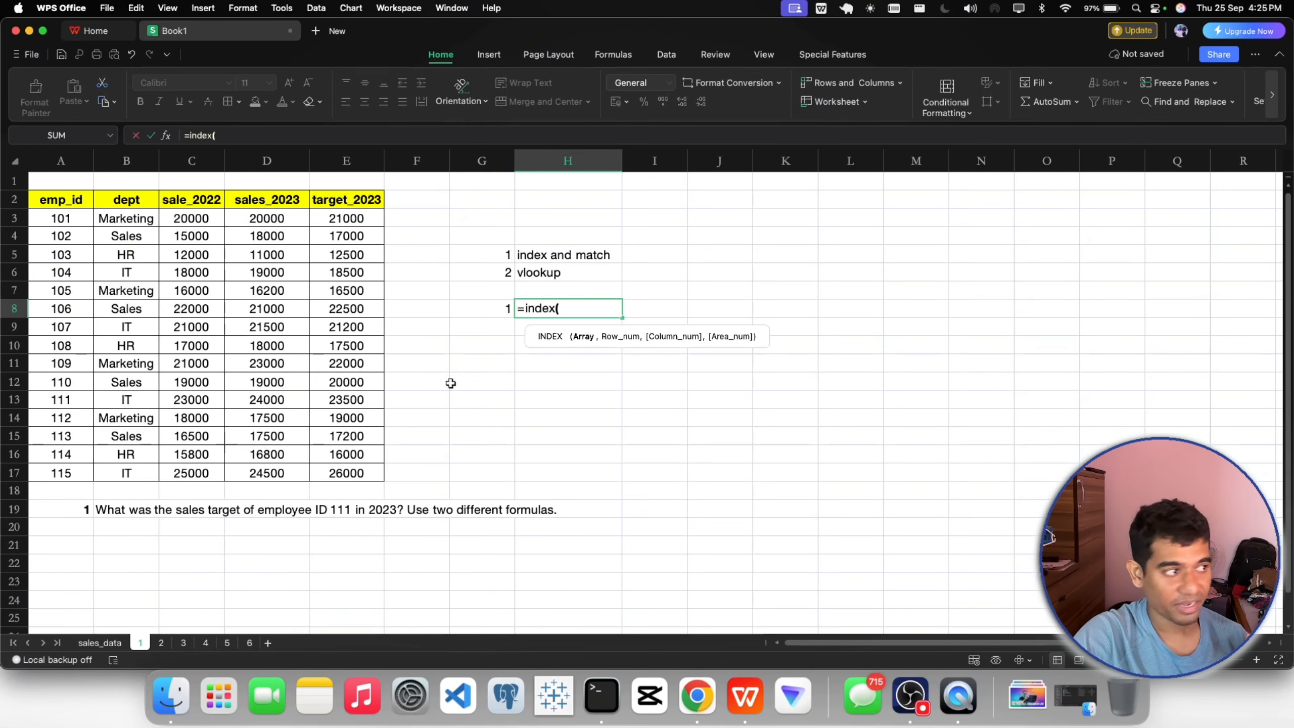
left_click_drag(332, 206, 348, 473)
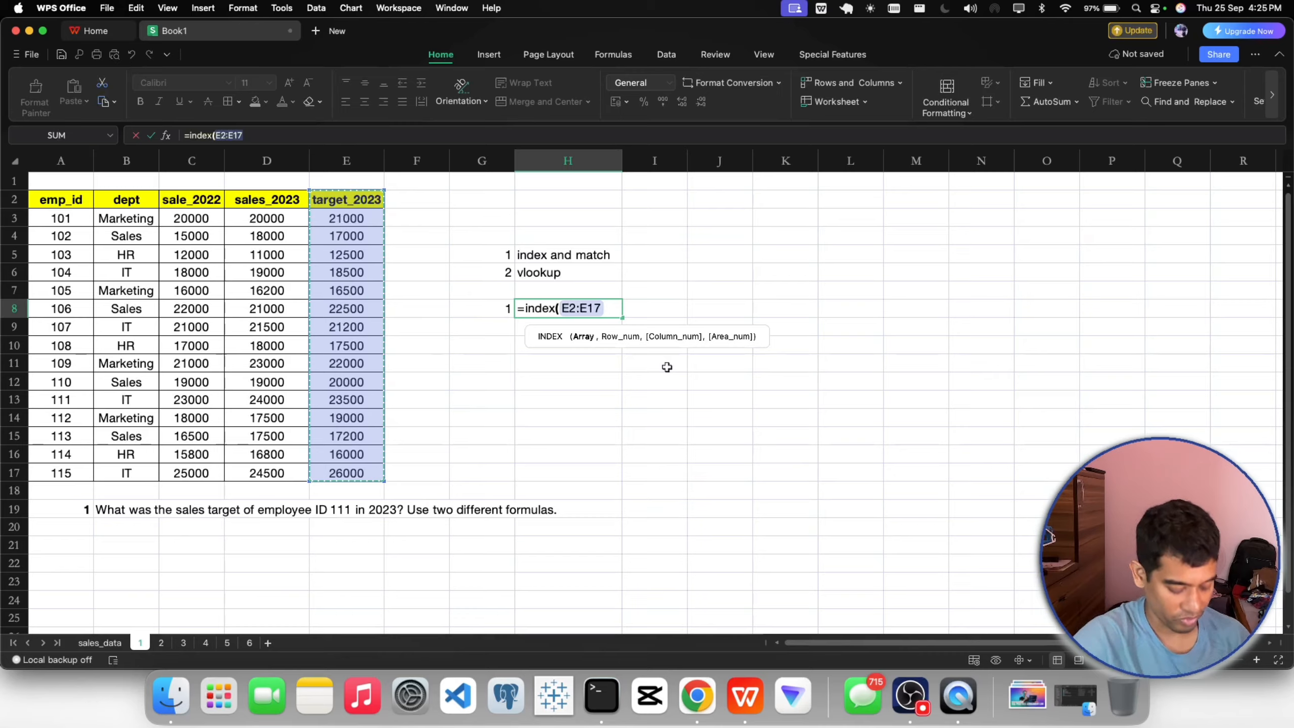
type(",")
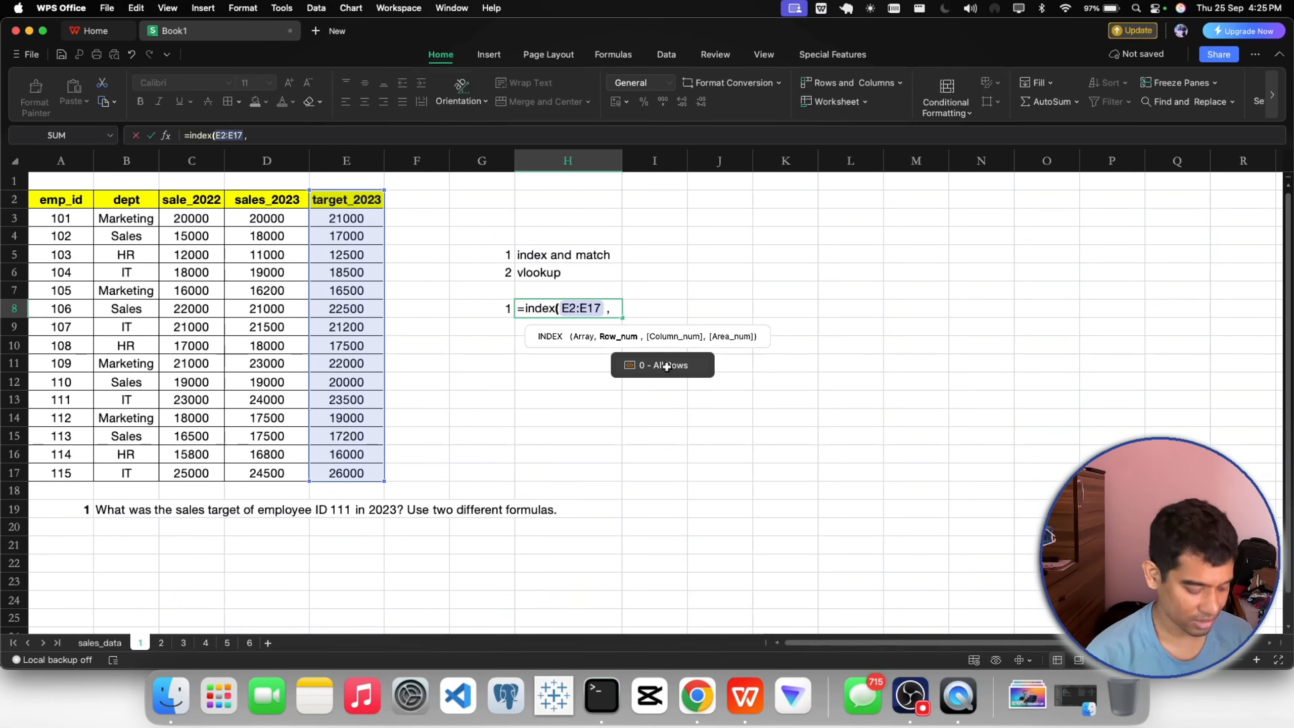
Step: Nest a MATCH function as the INDEX row number, with 111 as its lookup value
type("mact")
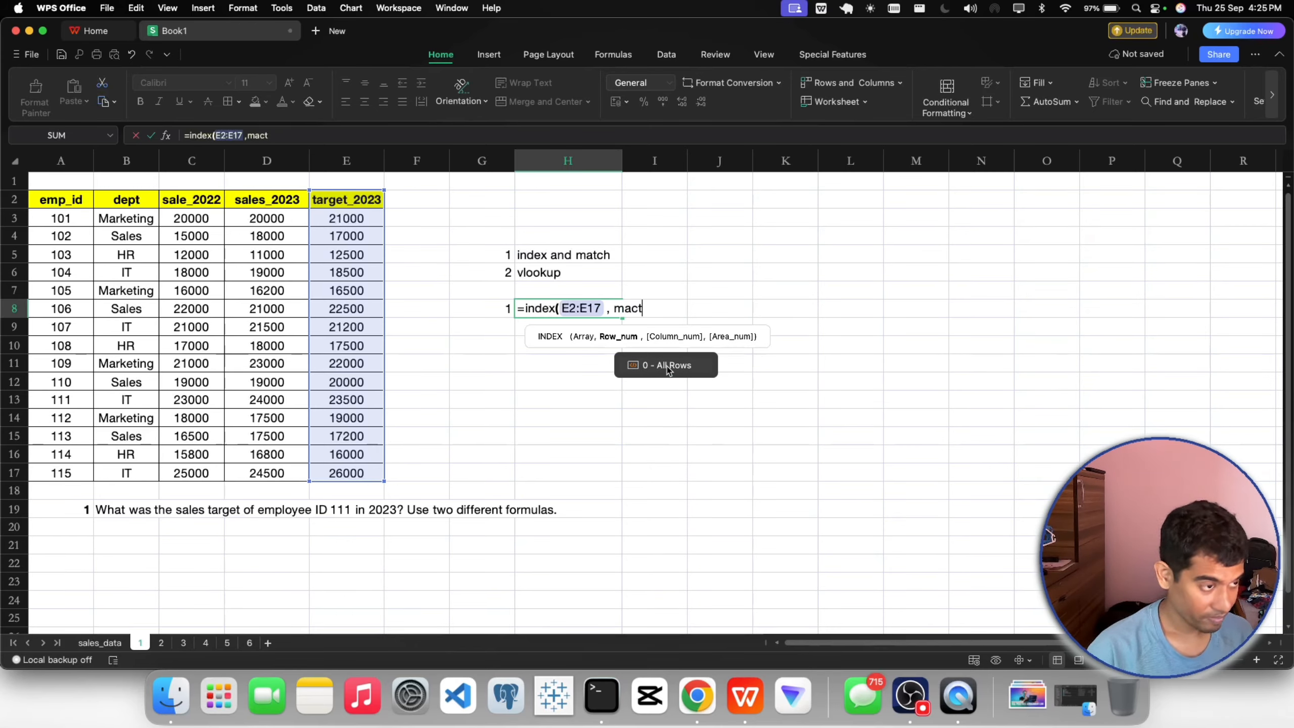
key("BackSpace")
key("BackSpace")
type("tch(")
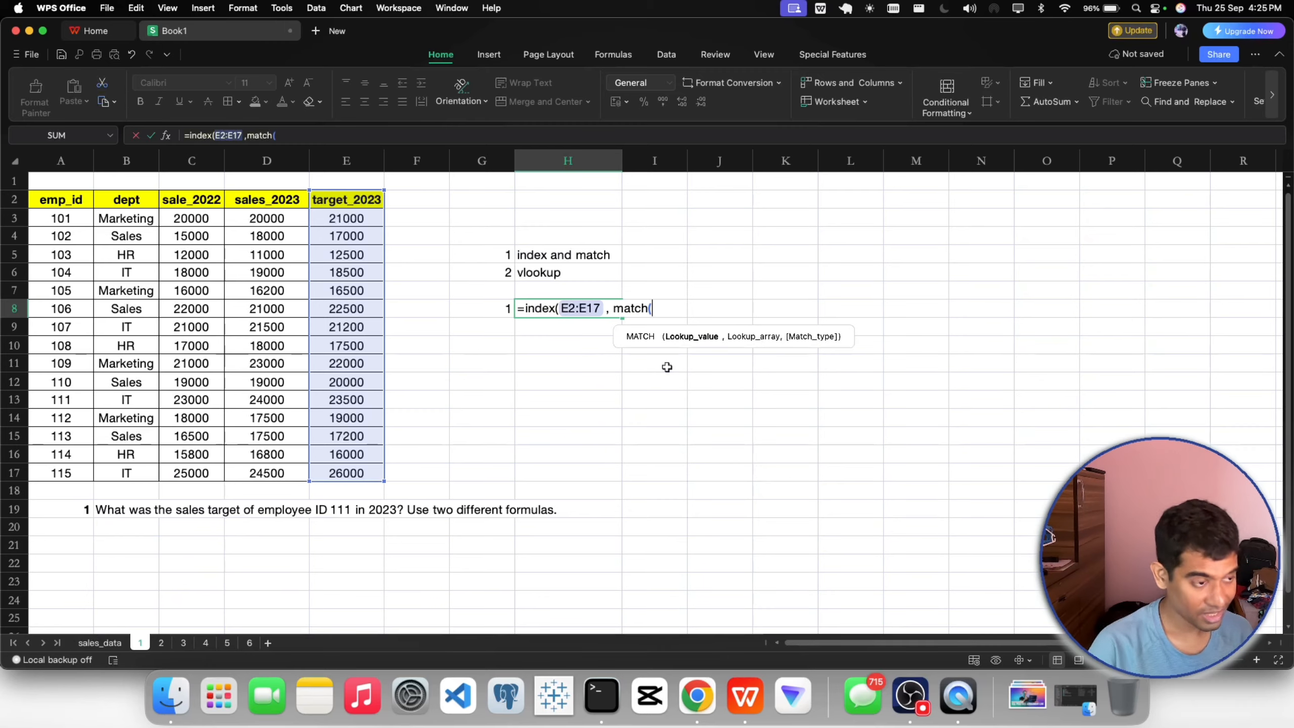
type("111,,")
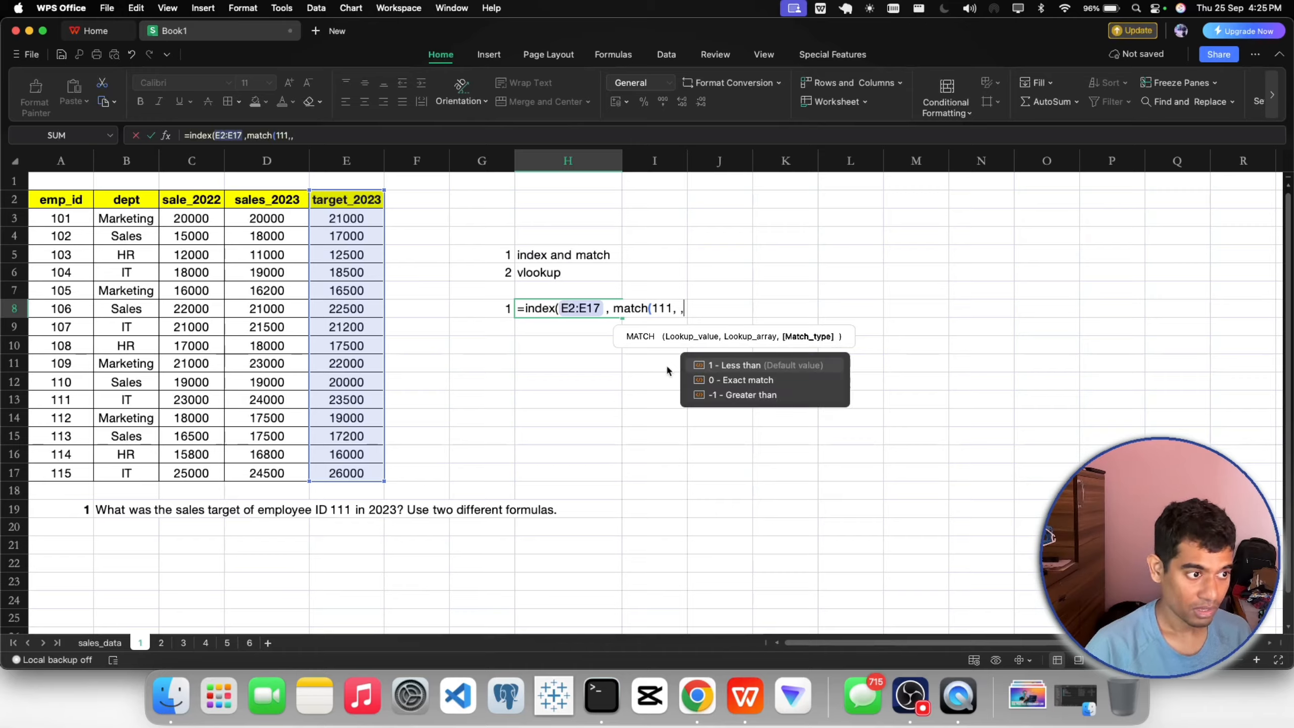
key("BackSpace")
key("BackSpace")
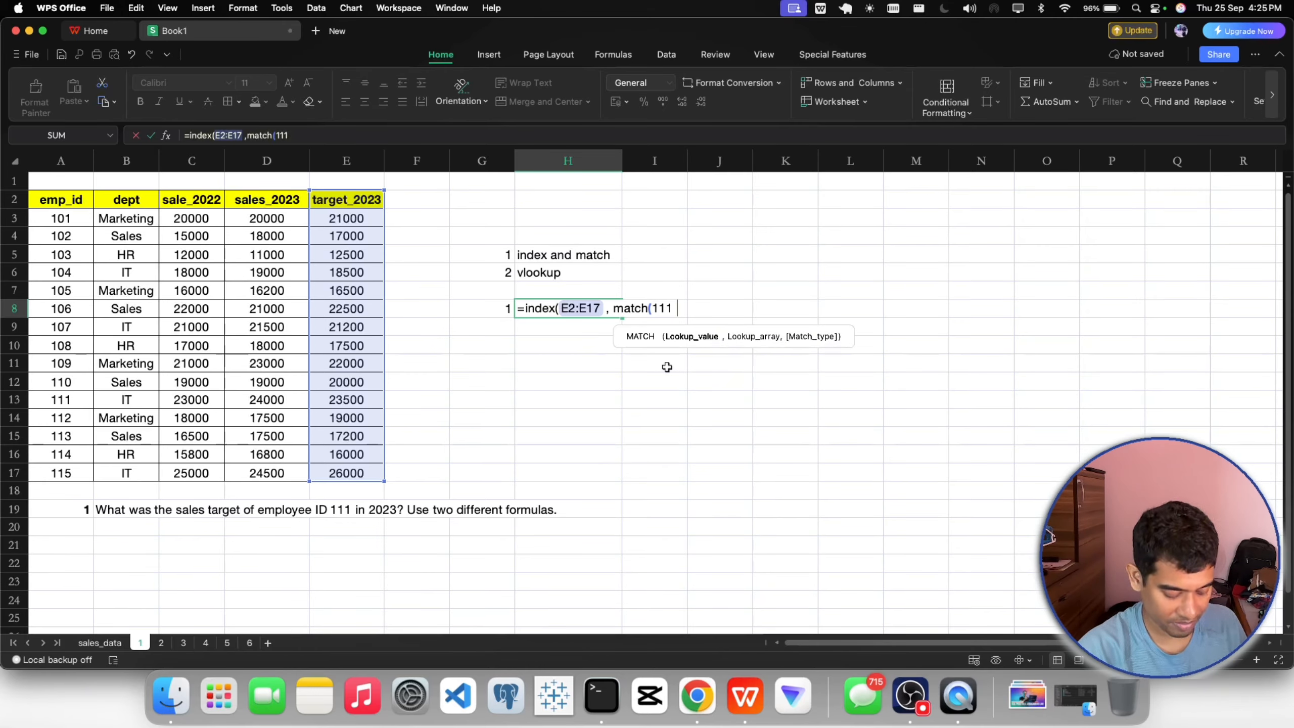
type(",")
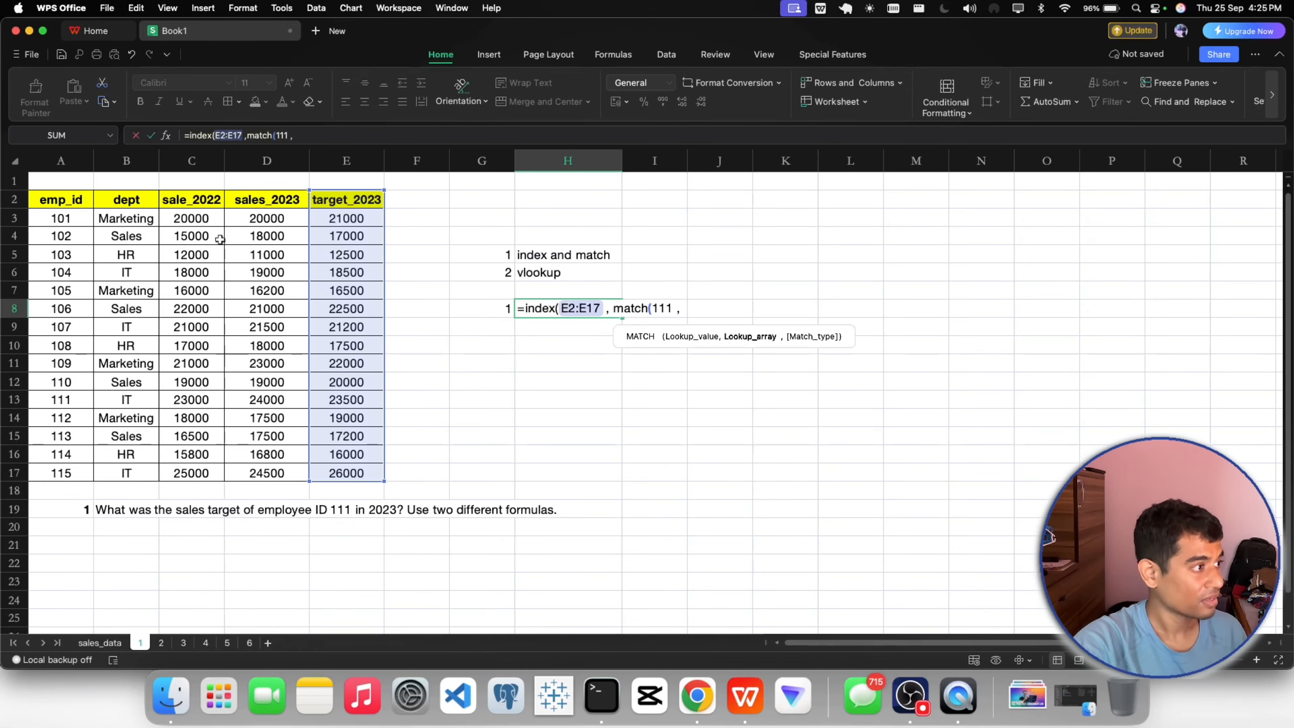
Step: Complete the MATCH with the emp_id range A2:A17 and match type 0, and enter the formula in H8
left_click(60, 204)
left_click_drag(60, 203, 66, 473)
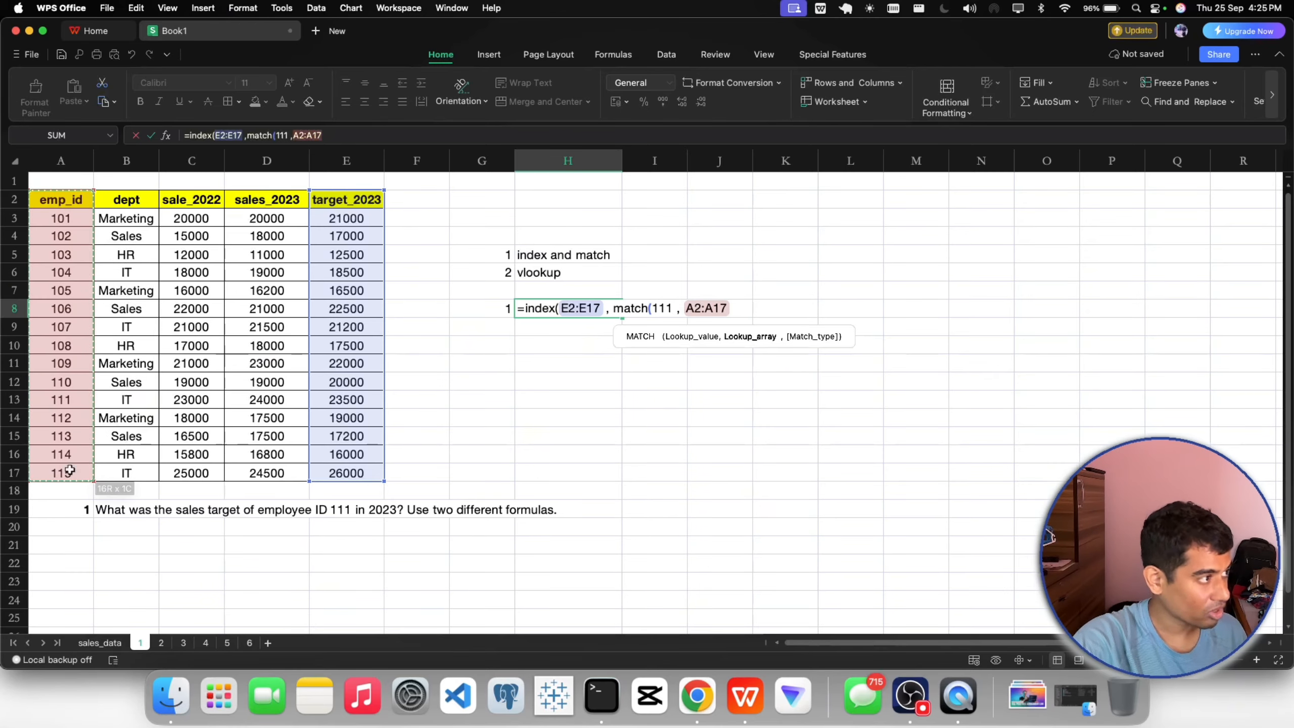
type(",")
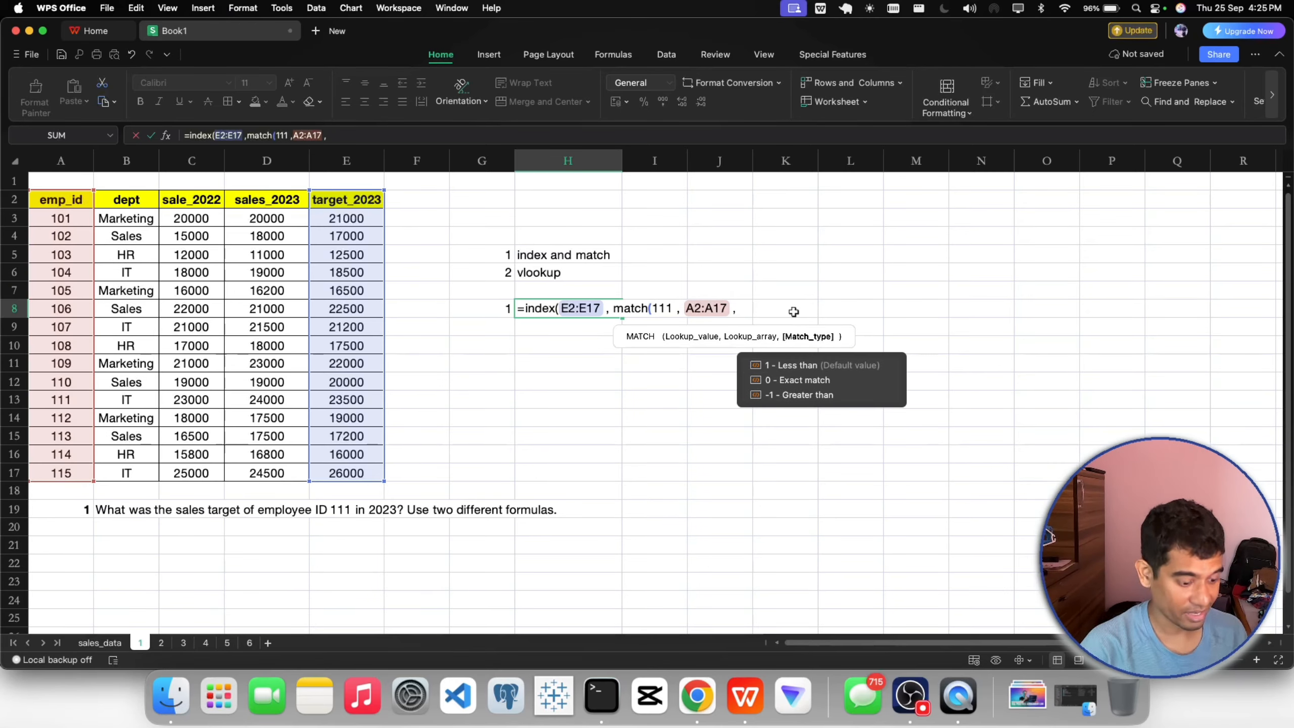
type("0")
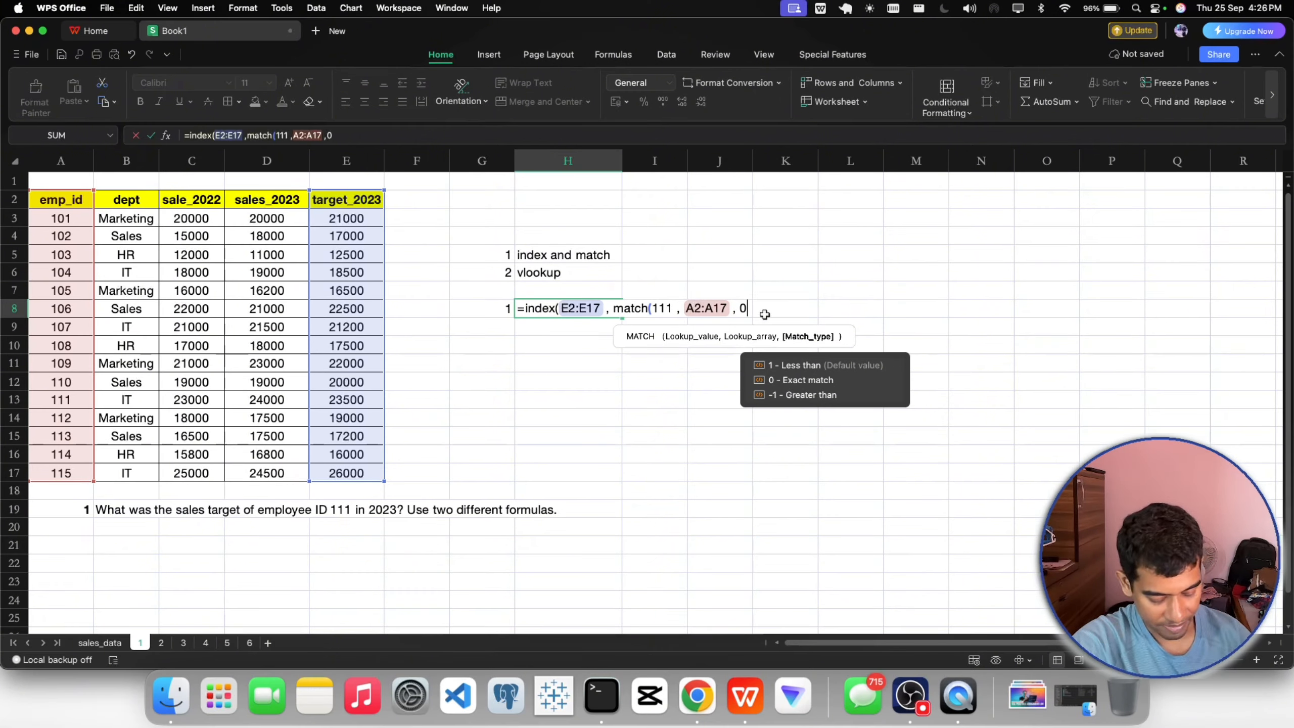
type("))")
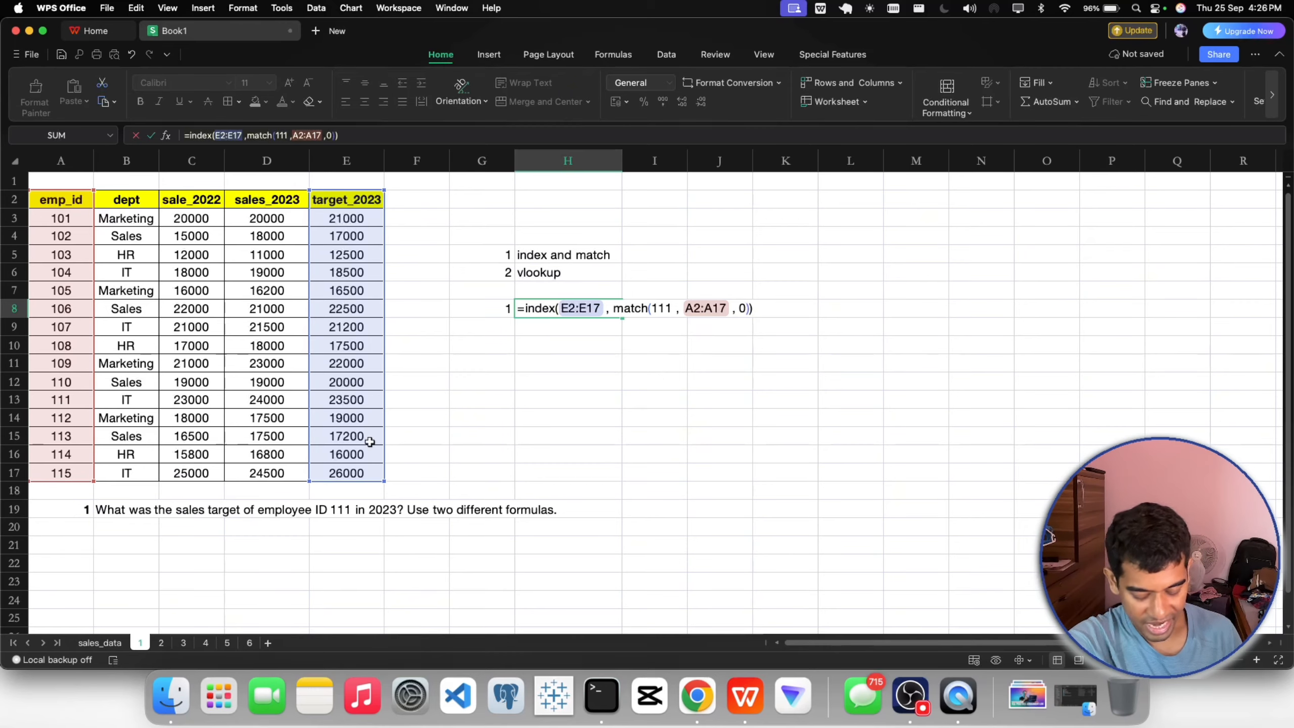
key("Return")
Step: Check the result in H8 against the target_2023 value in employee 111's row
left_click(586, 312)
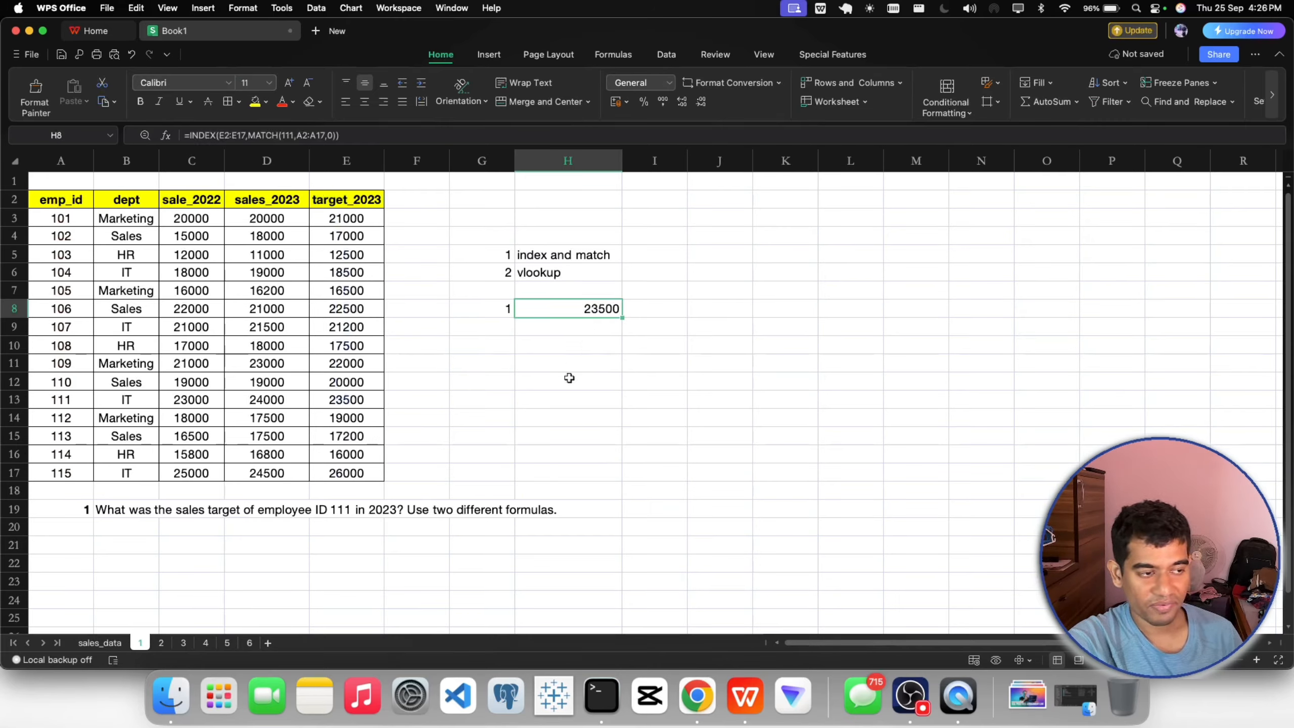
left_click(14, 401)
left_click(330, 399)
left_click(543, 344)
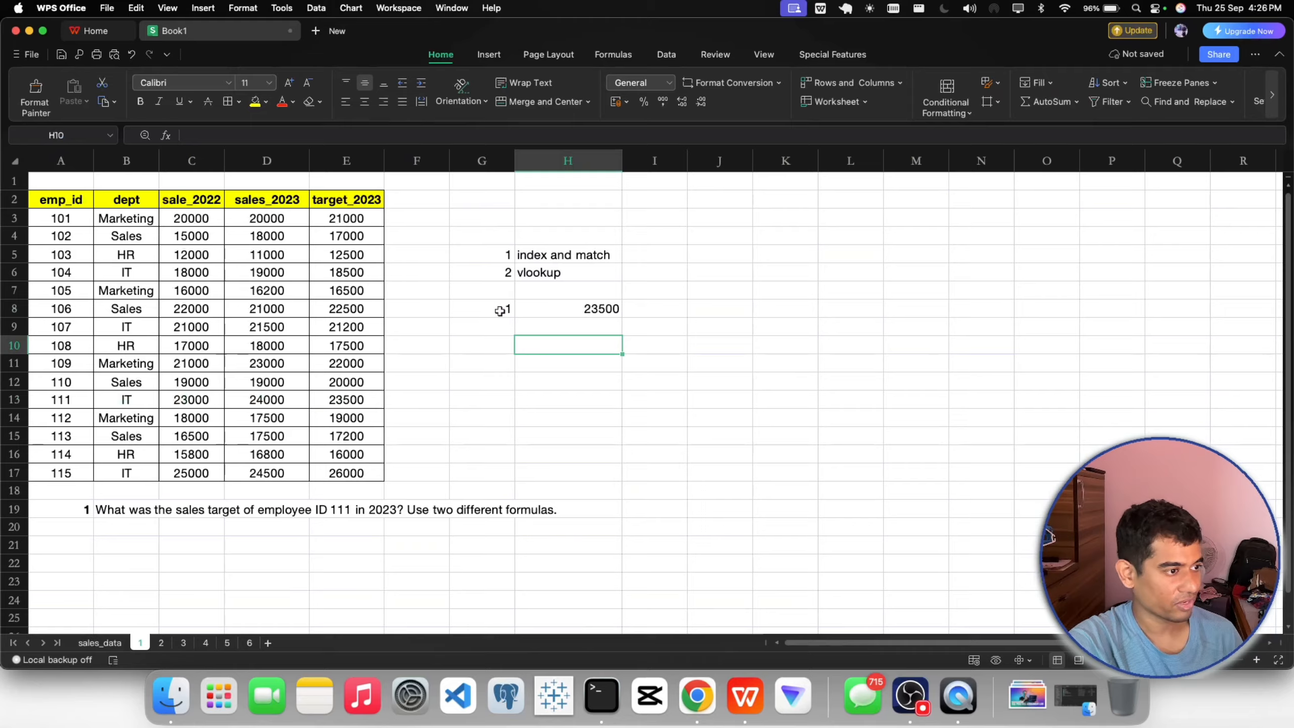
Step: Centre the contents of G8:H8 and enter a centred number 2 in G9
left_click_drag(506, 308, 566, 309)
left_click(365, 102)
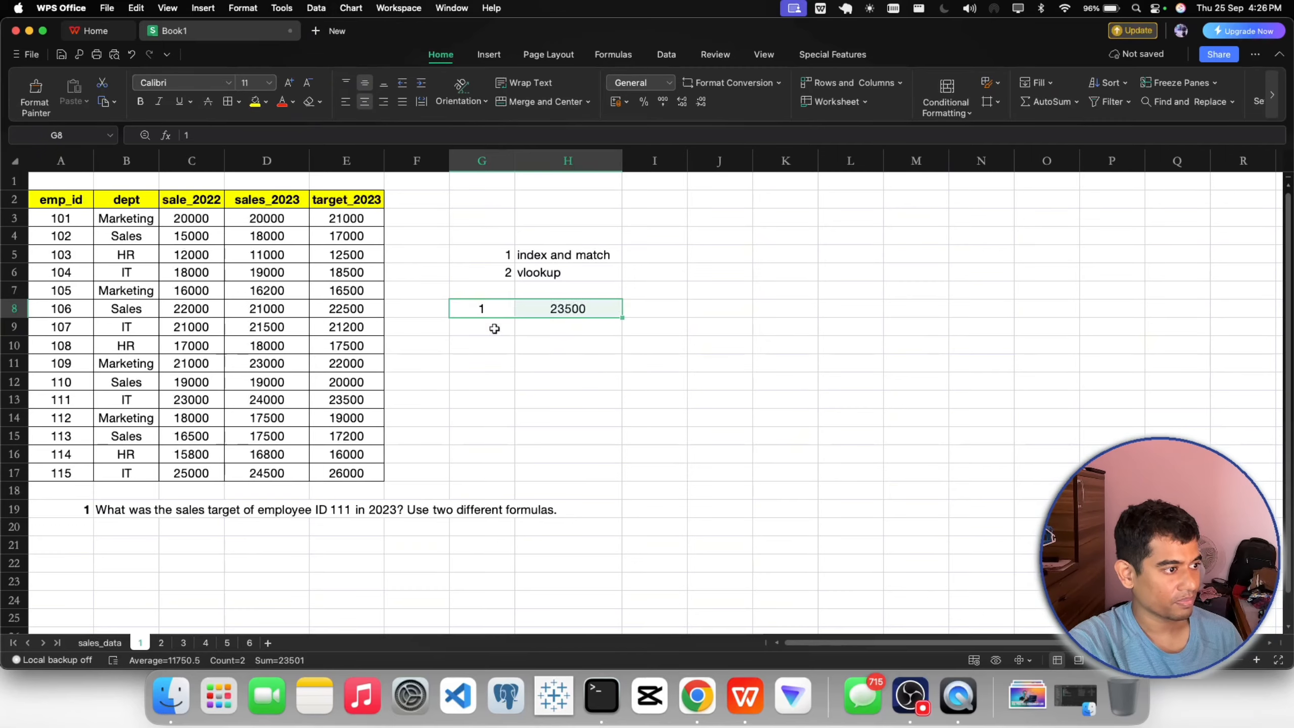
double_click(491, 324)
type("2")
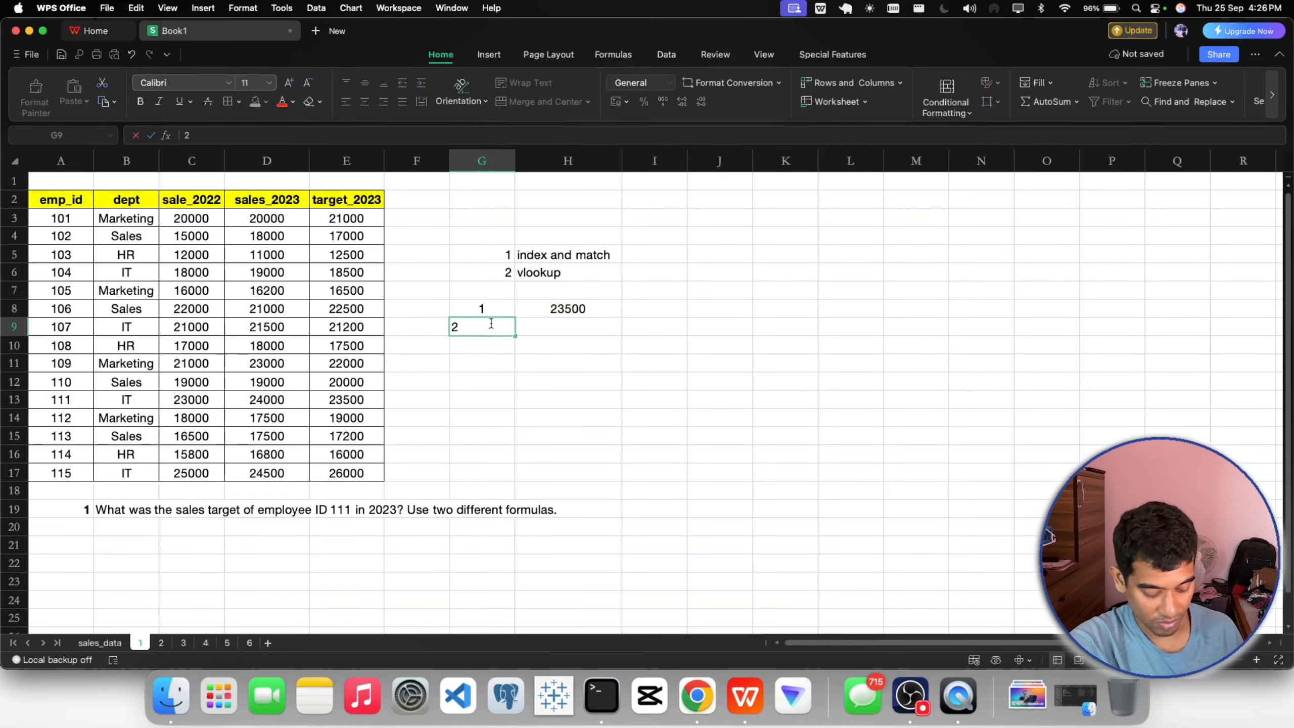
key("Return")
left_click(551, 364)
left_click(497, 322)
left_click(365, 102)
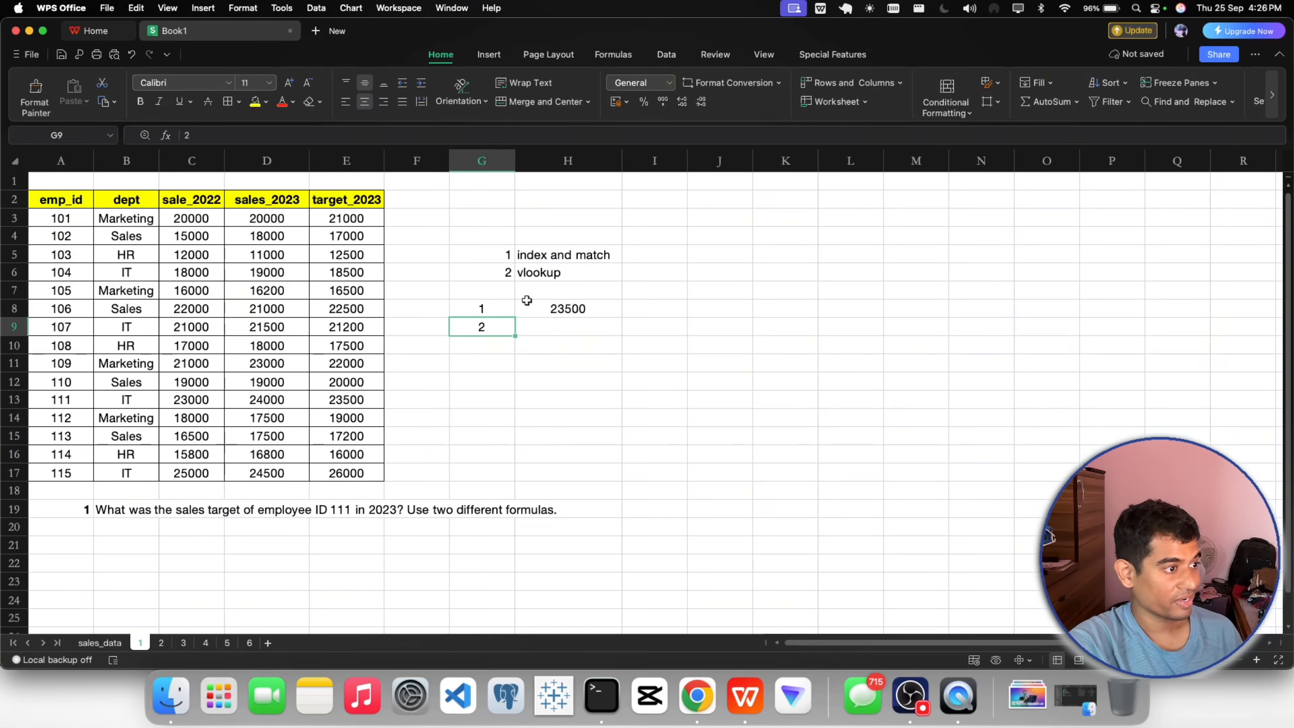
Step: Begin a VLOOKUP formula in H9 with 111 as its lookup value
double_click(530, 332)
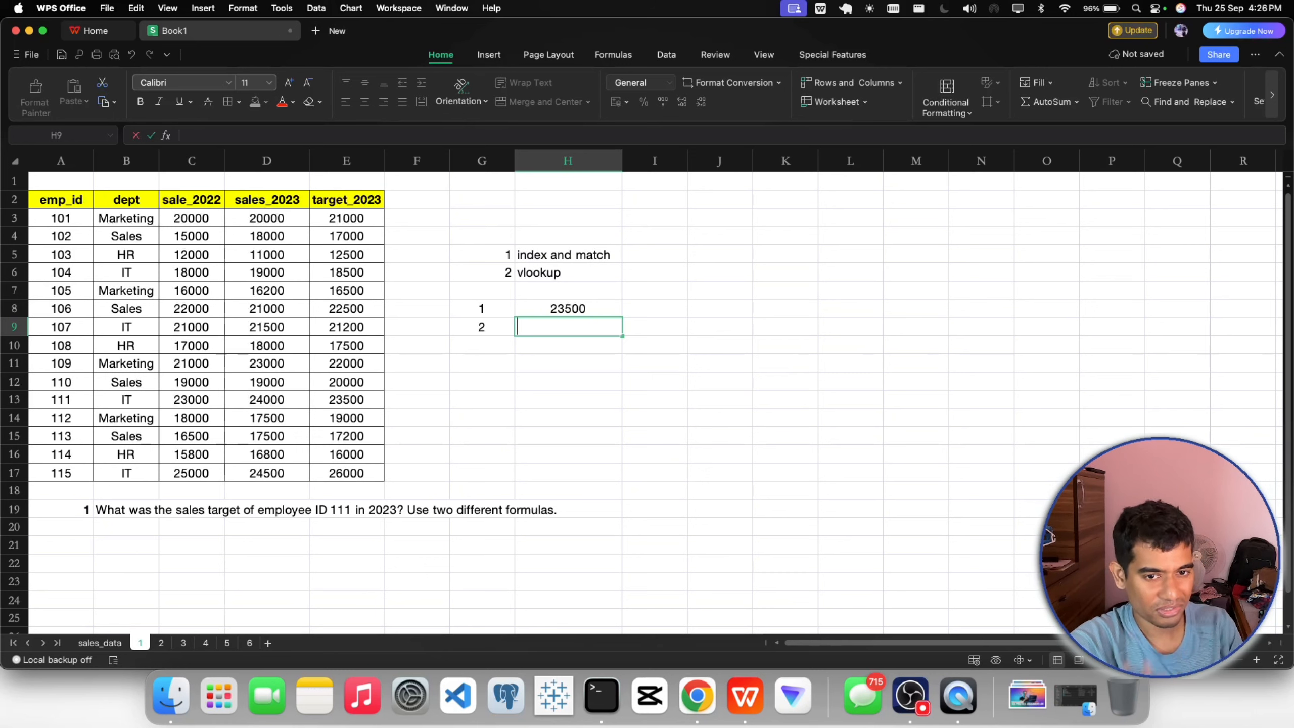
type("v")
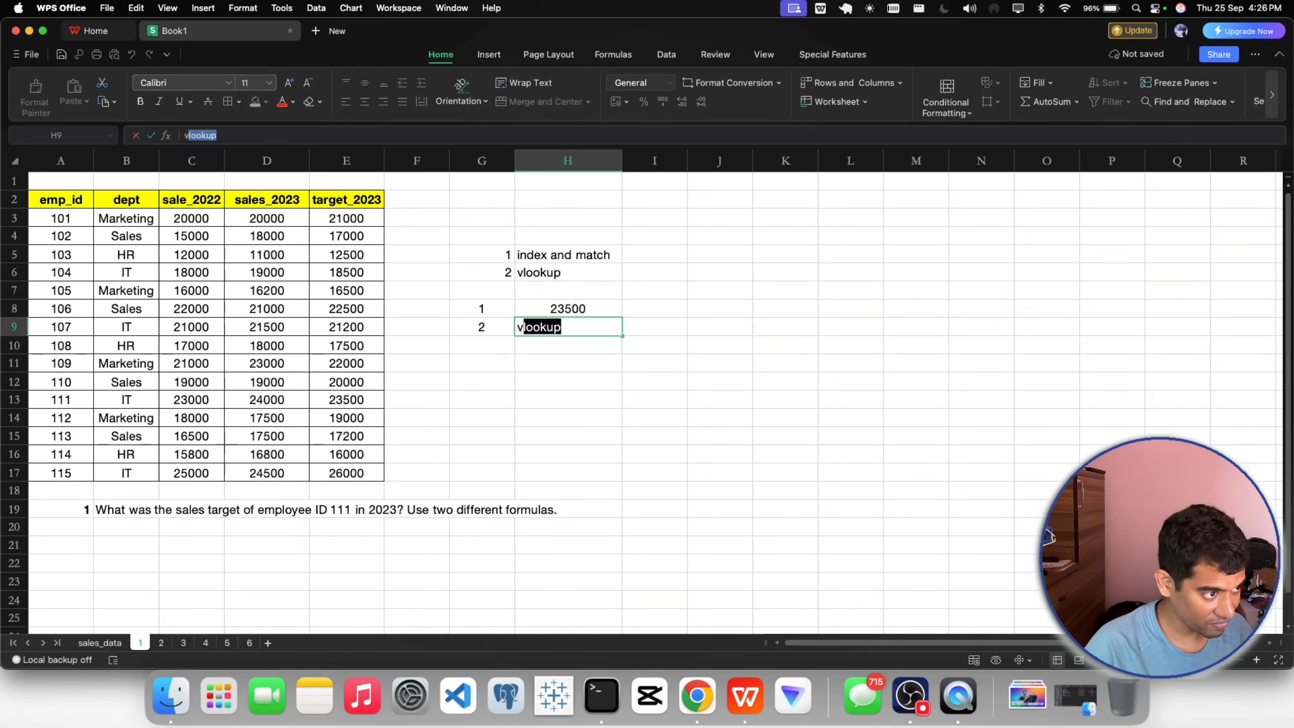
key("BackSpace")
key("BackSpace")
type("=vlook")
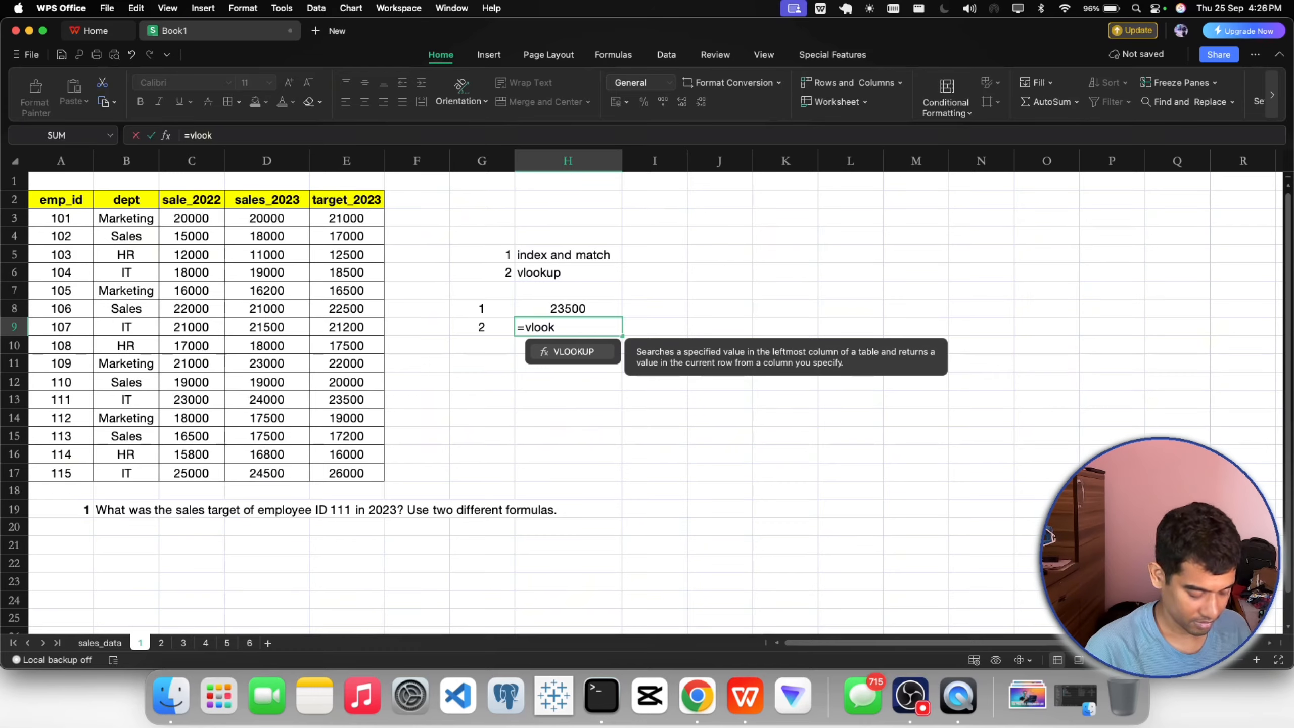
type("up(")
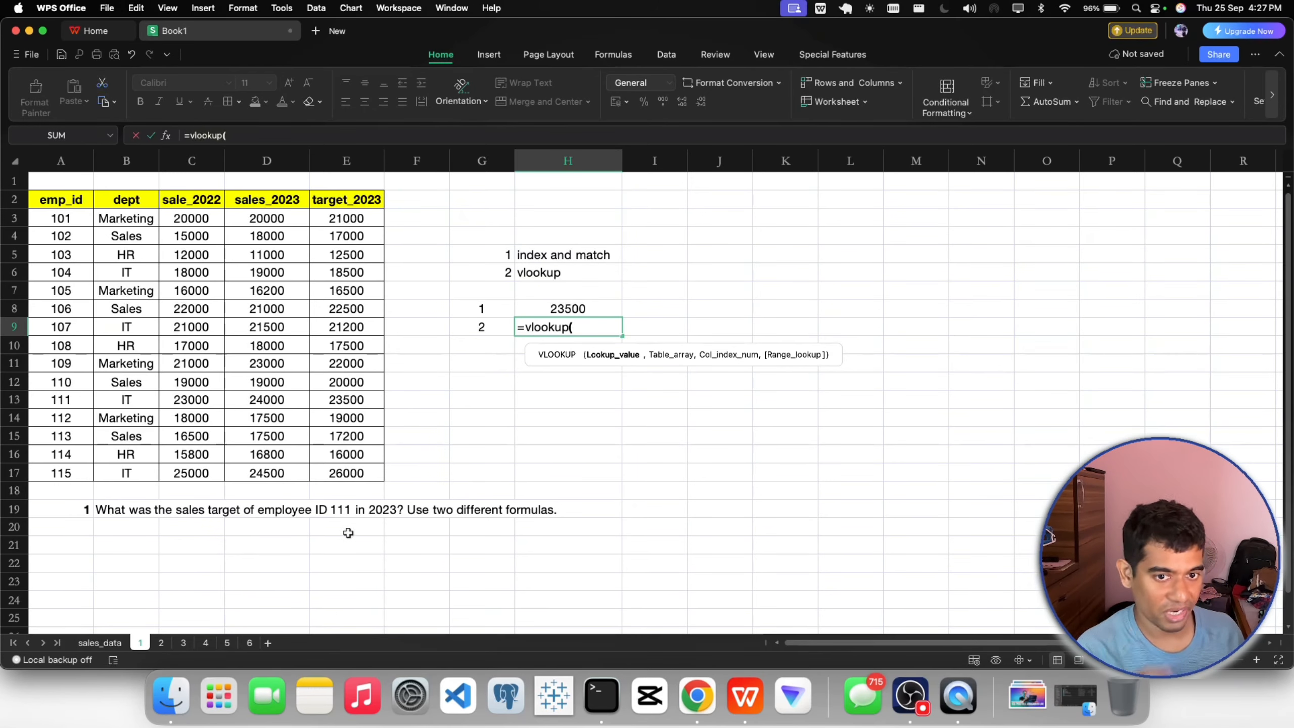
type("111 ,")
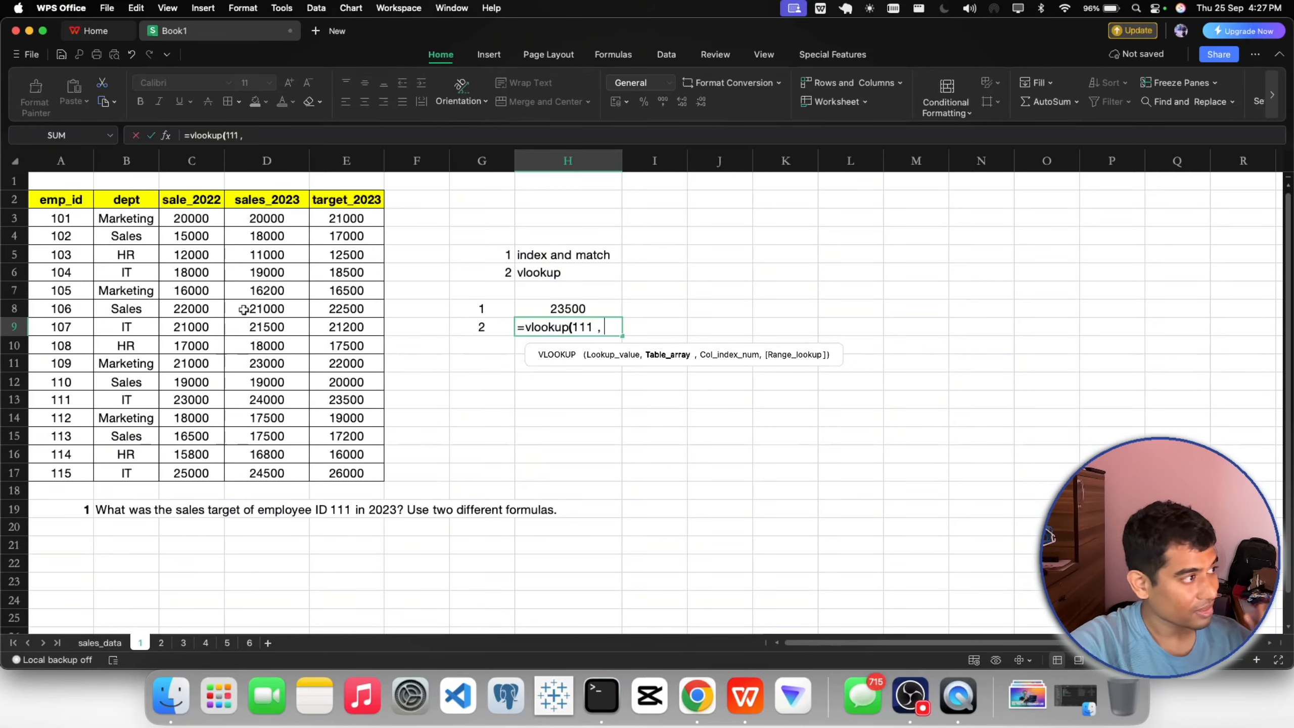
Step: Complete the VLOOKUP in H9 with table range A2:E17, column index 5 and FALSE for an exact match
left_click_drag(39, 202, 337, 467)
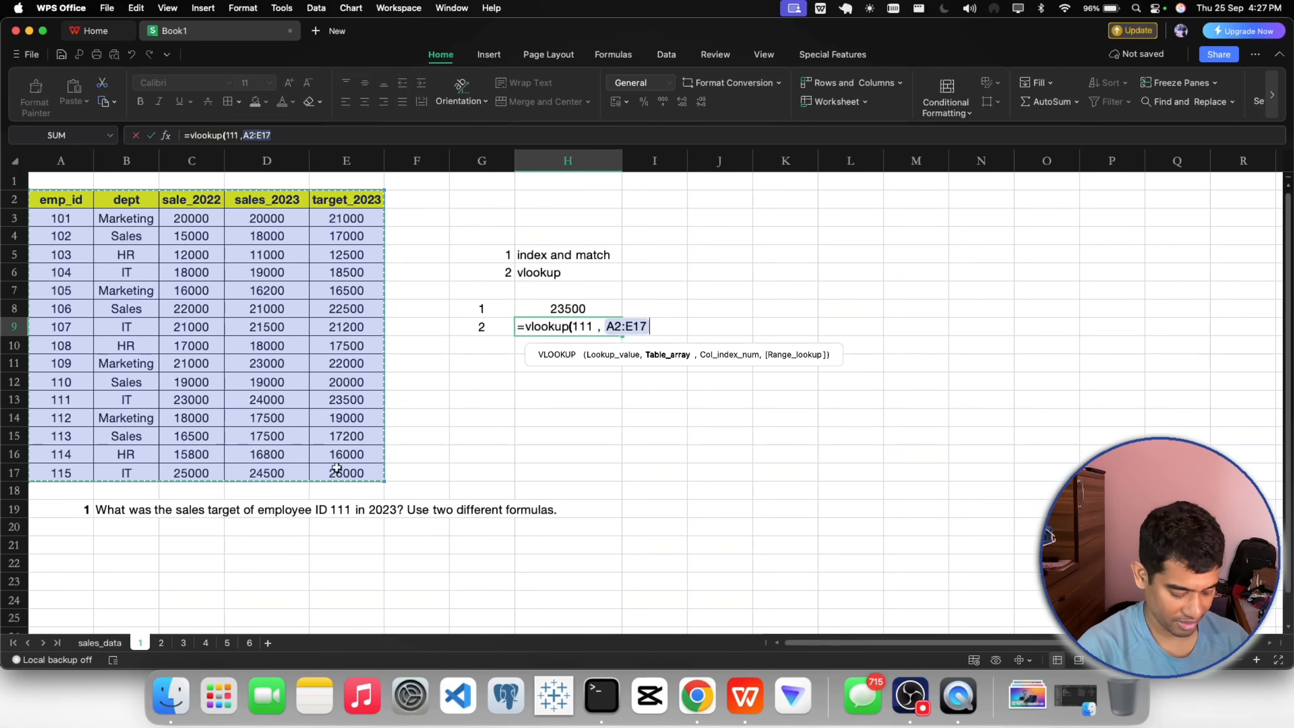
type(",")
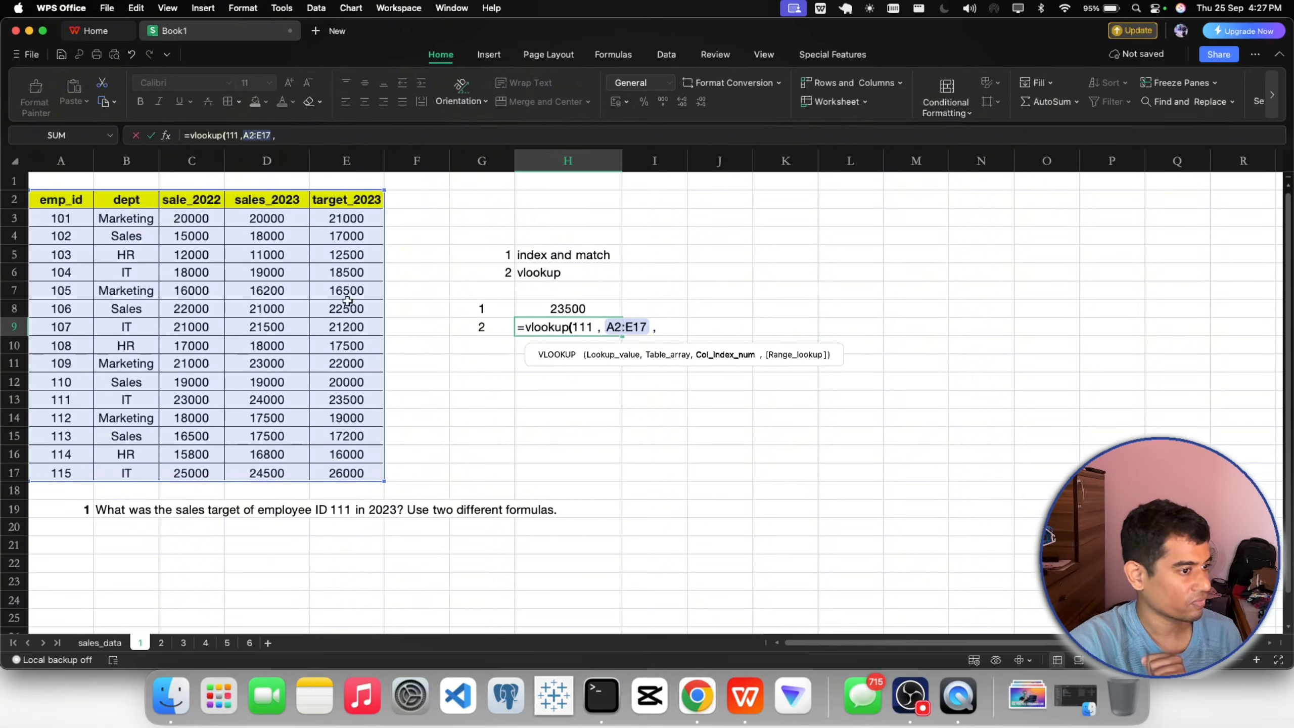
type("5 ,")
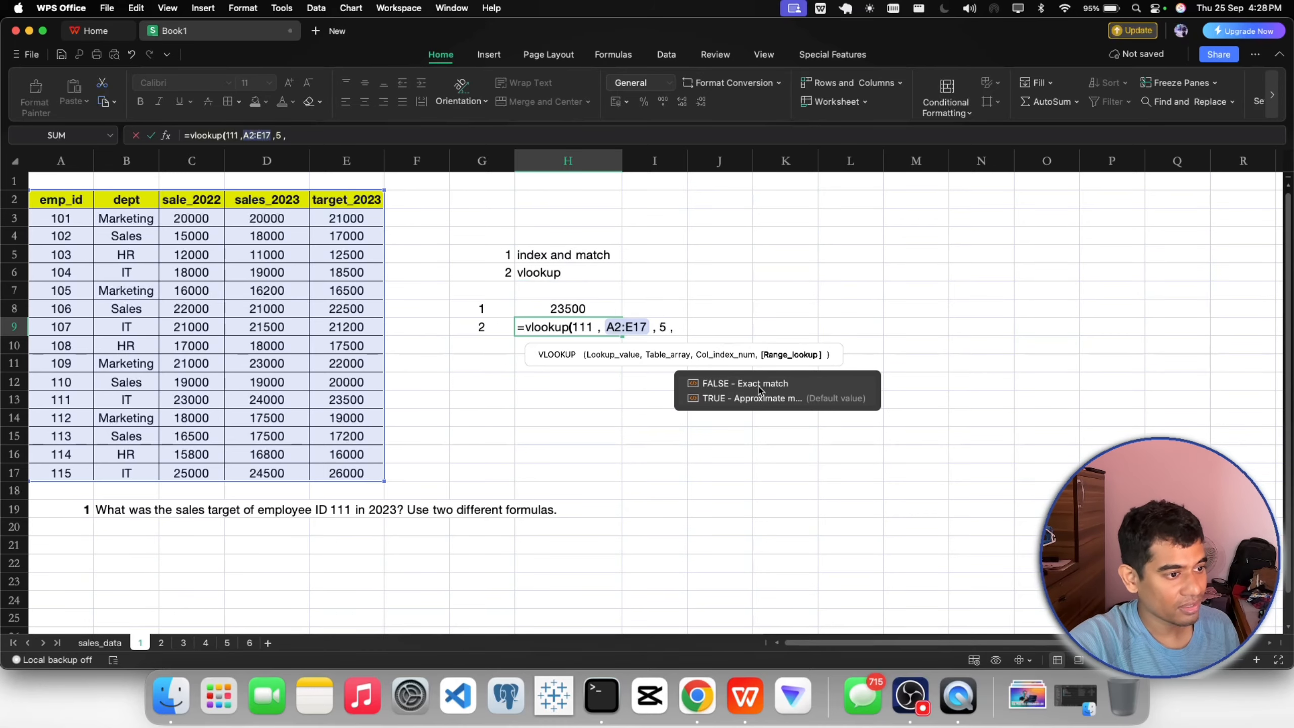
type("false)")
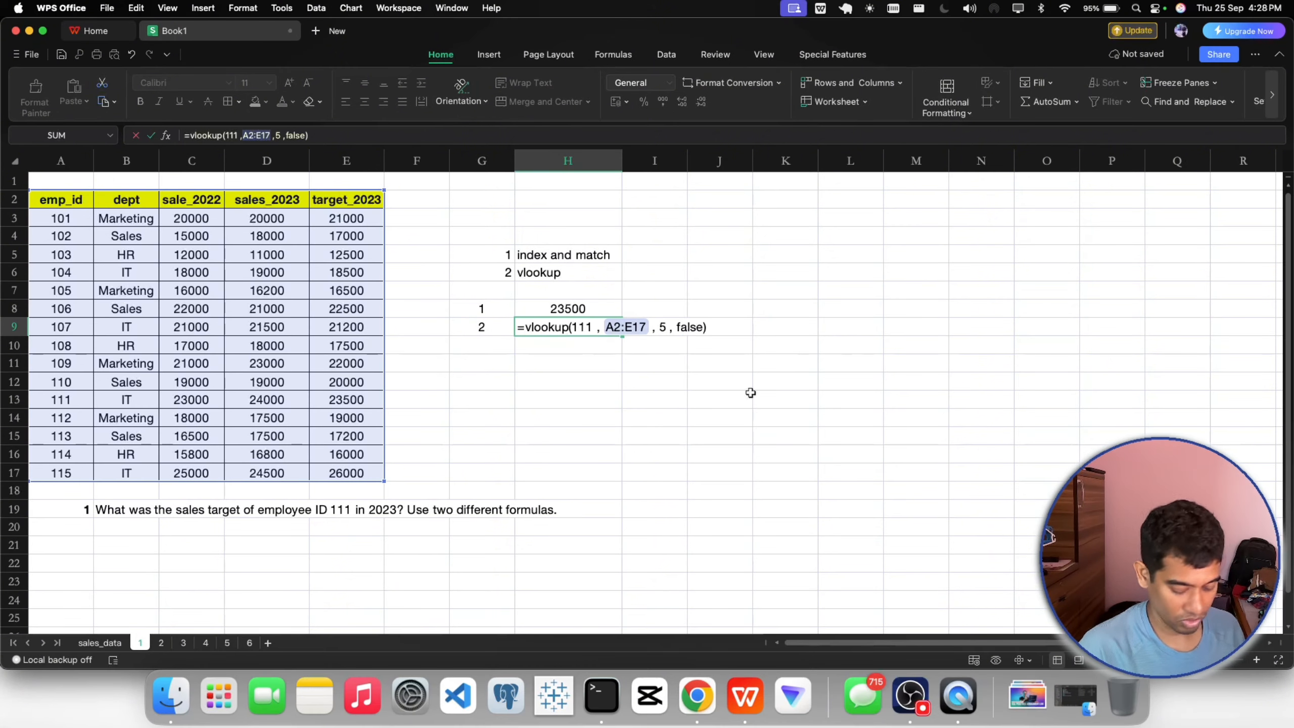
key("Return")
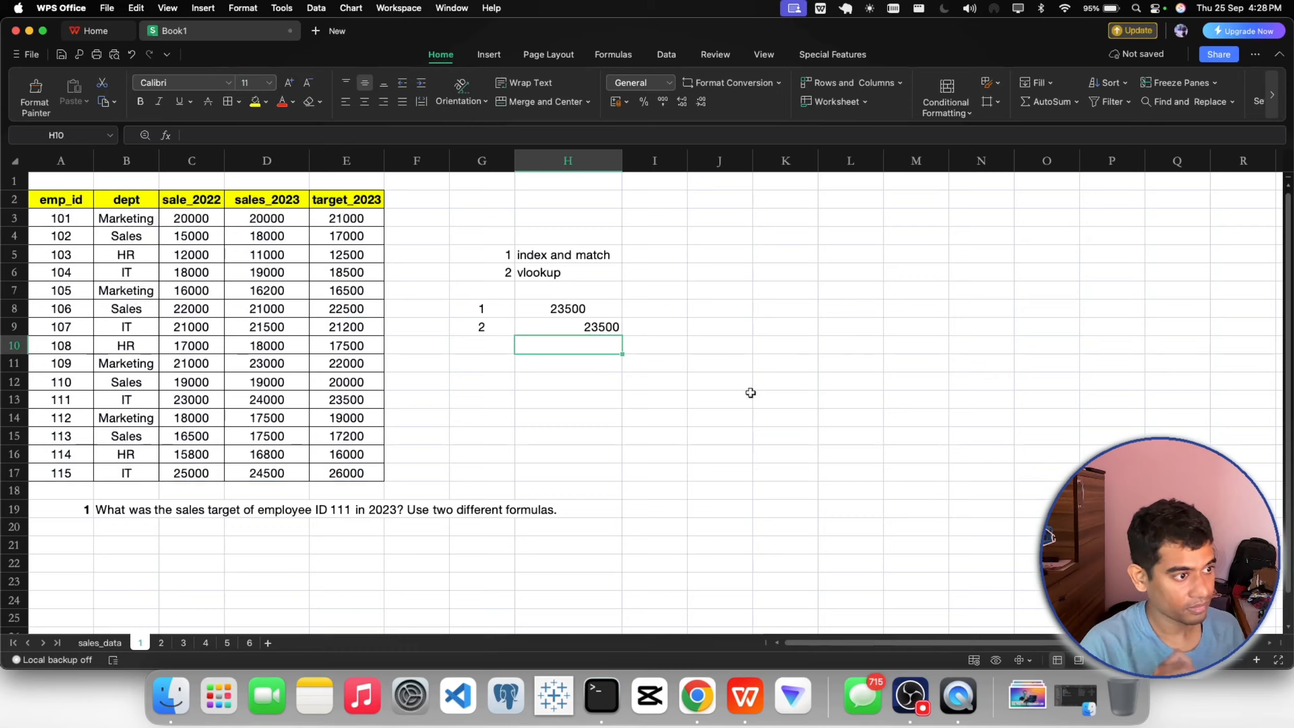
Step: Centre the VLOOKUP result in cell H9 horizontally
left_click(587, 324)
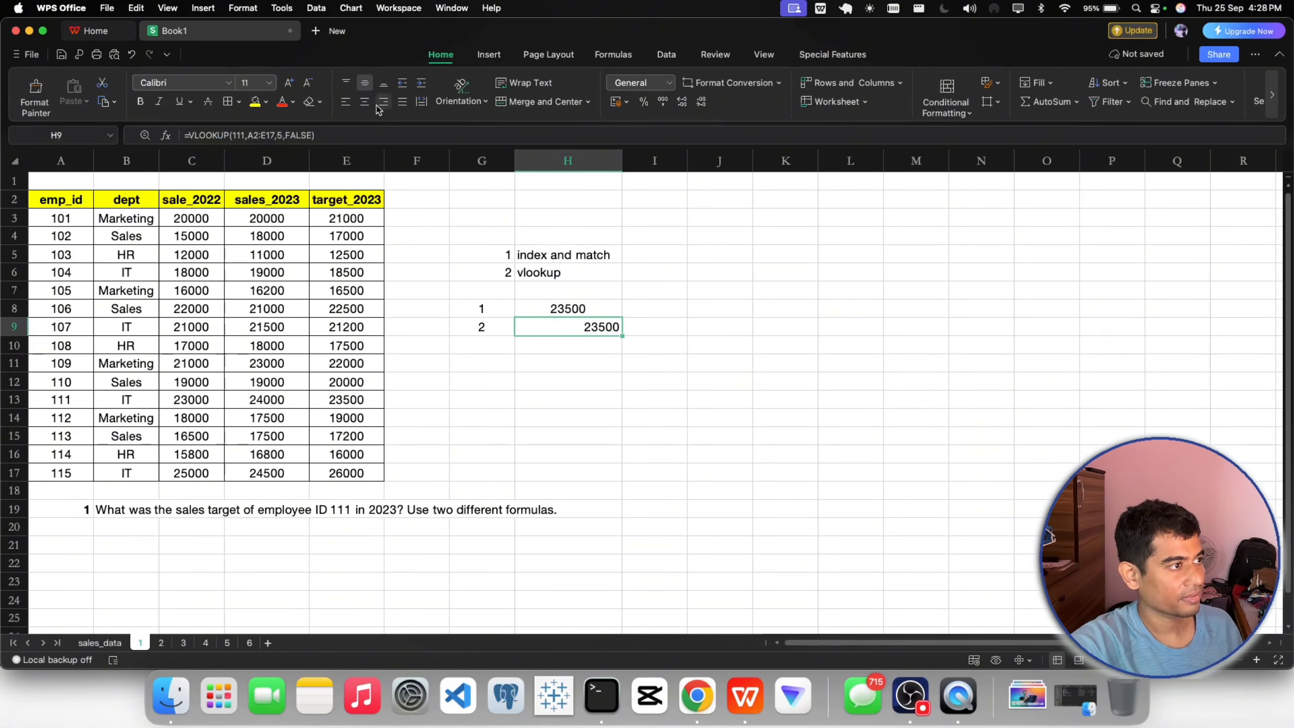
left_click(364, 101)
left_click(593, 437)
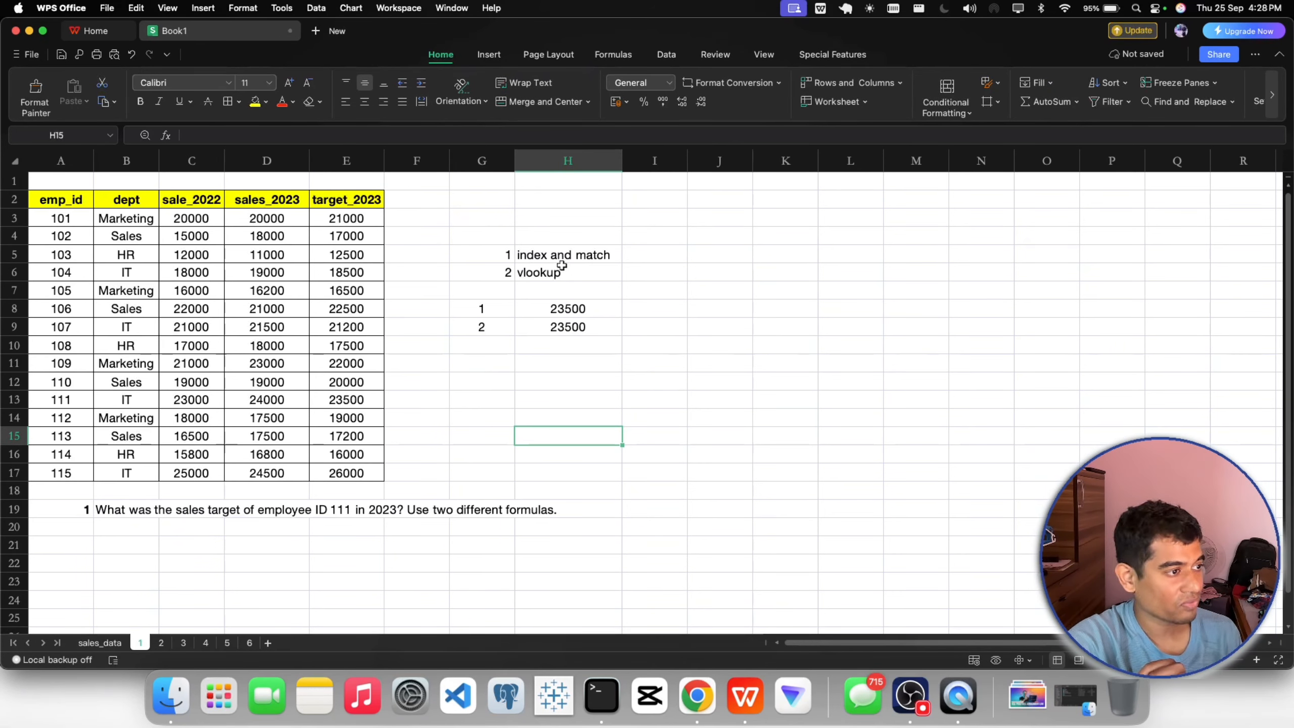
Step: Centre the formula method list in G5:H6 and make it bold
left_click_drag(478, 252, 566, 273)
left_click(364, 101)
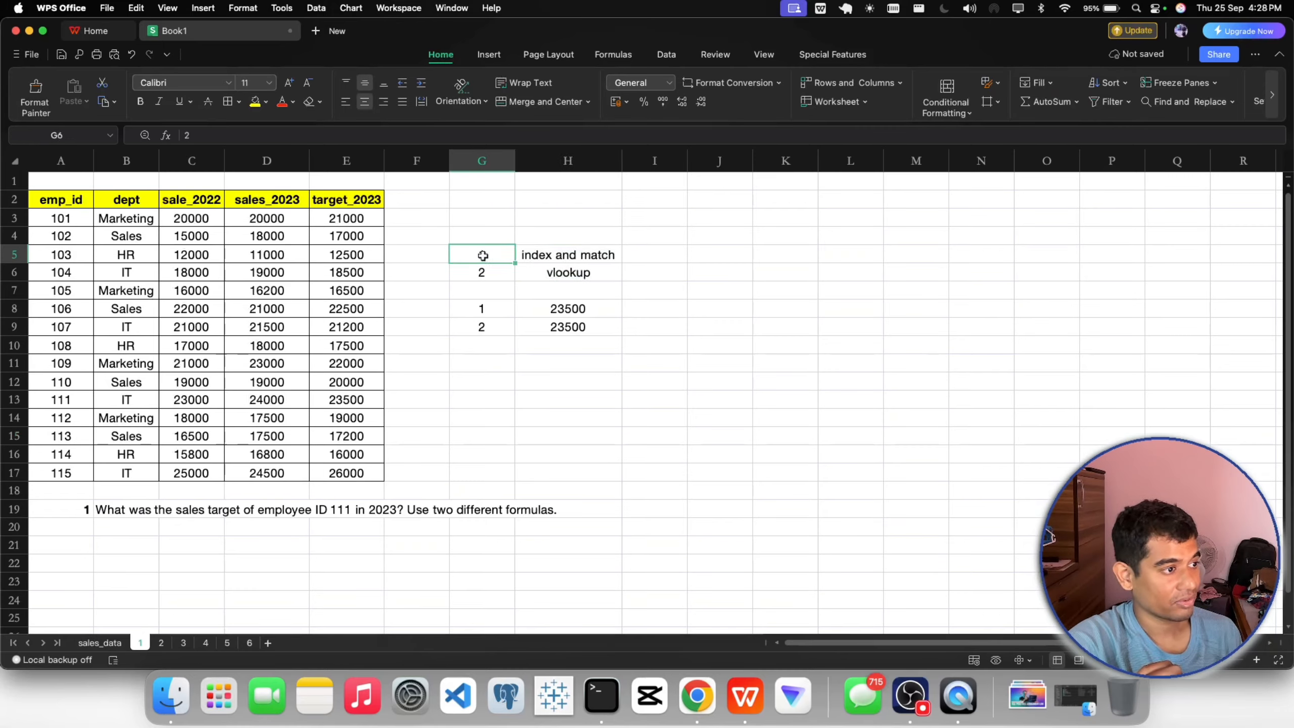
left_click(140, 102)
left_click(566, 372)
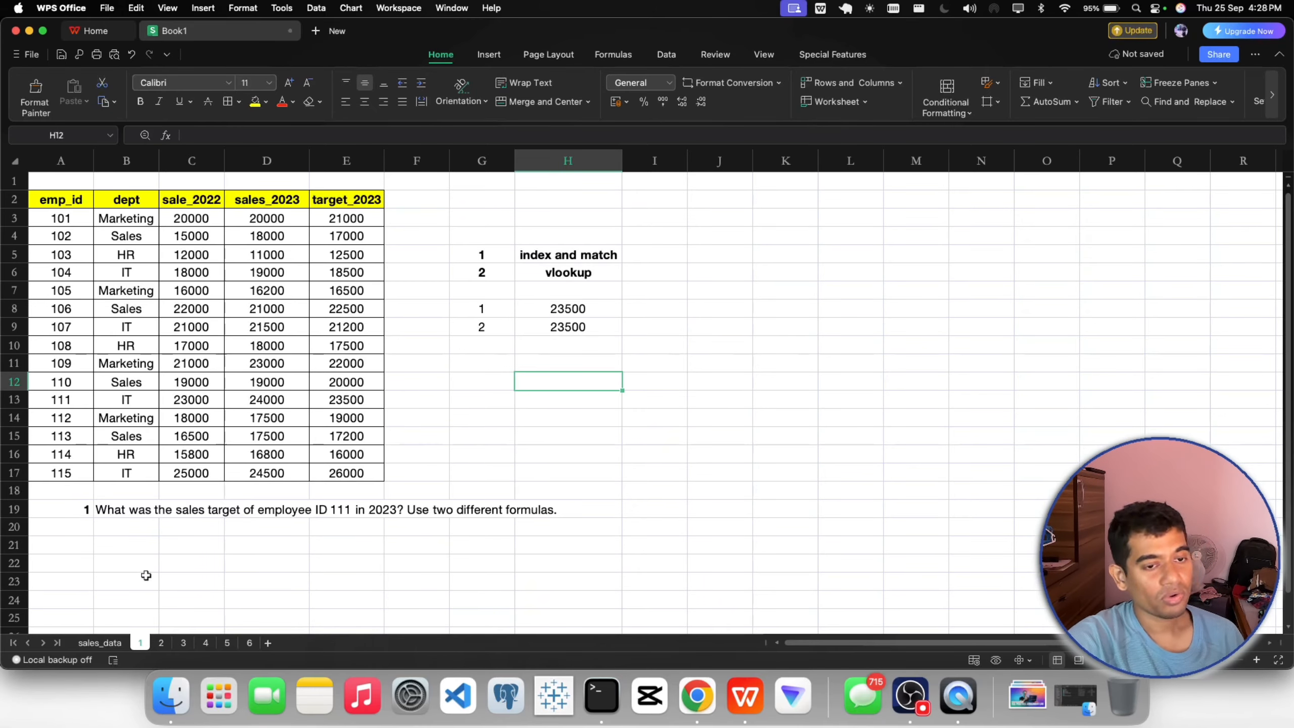
Step: Read question 2 in the question list on the sales_data sheet
left_click(120, 641)
left_click(202, 512)
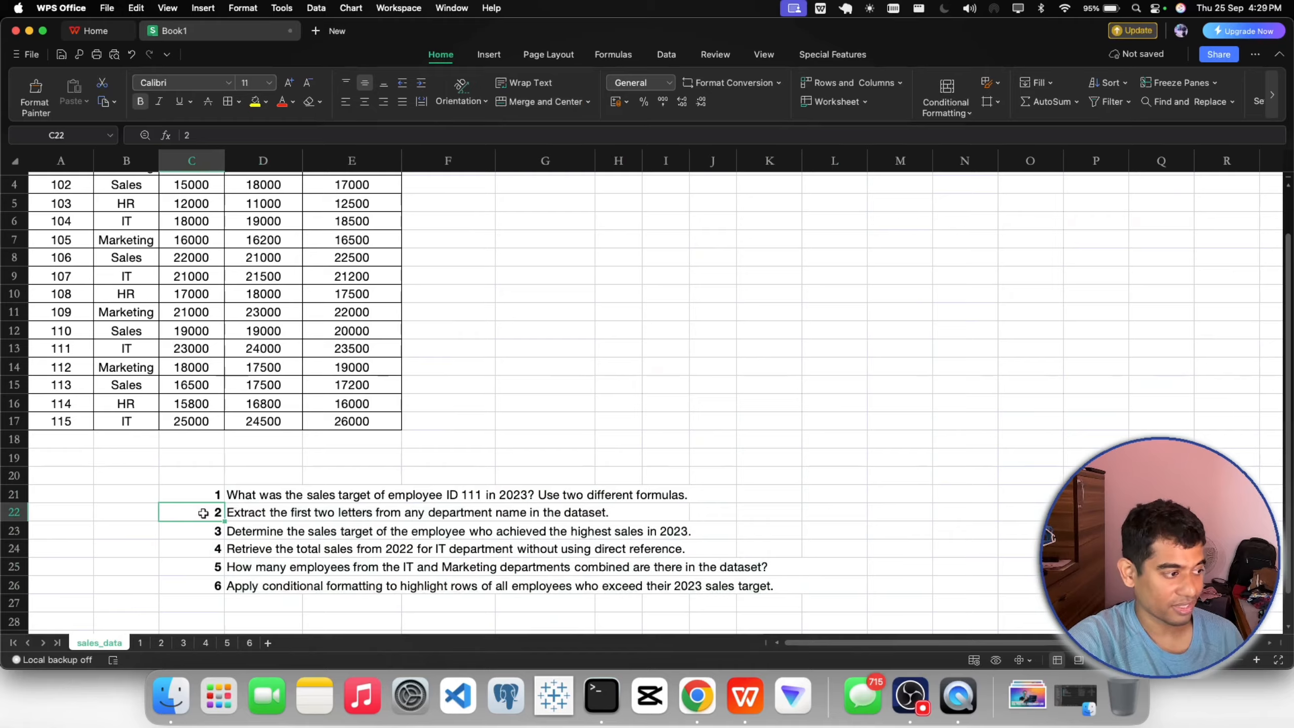
left_click(958, 693)
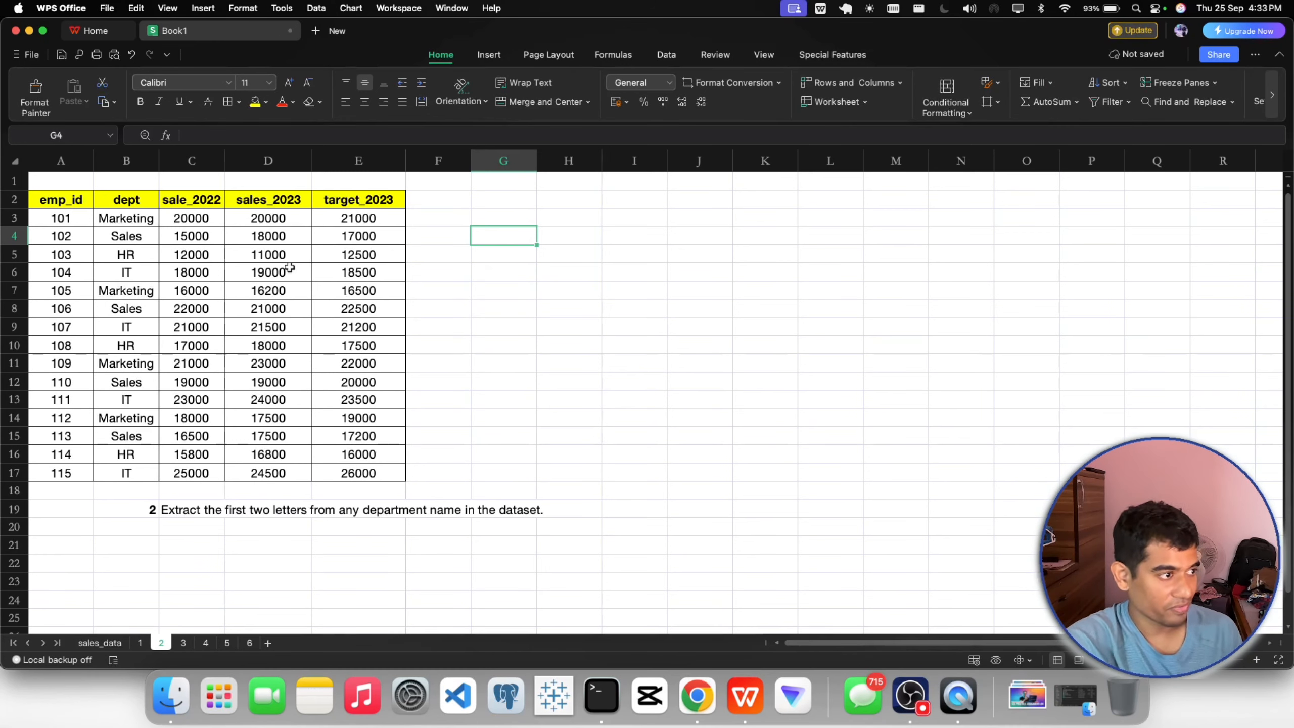
Step: Enter the formula =LEFT(B3,2) in cell G4 to extract the first two letters of the Marketing department name
double_click(513, 234)
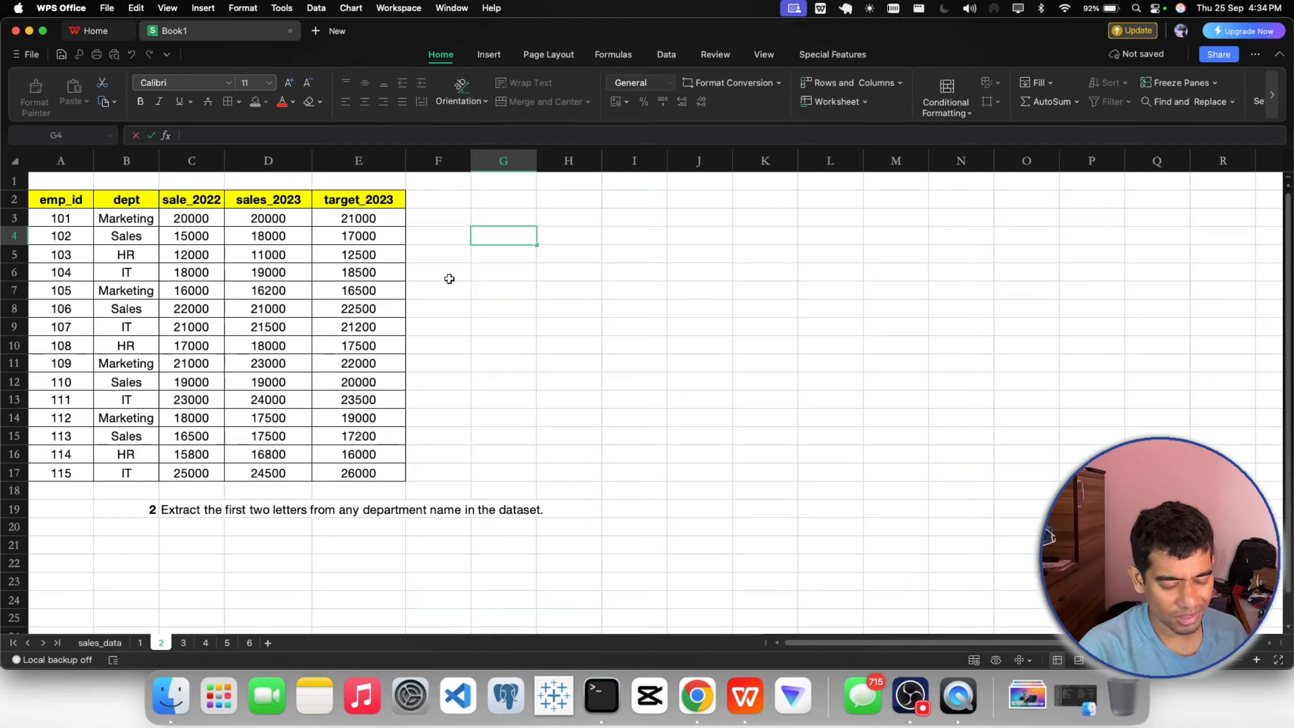
type("=")
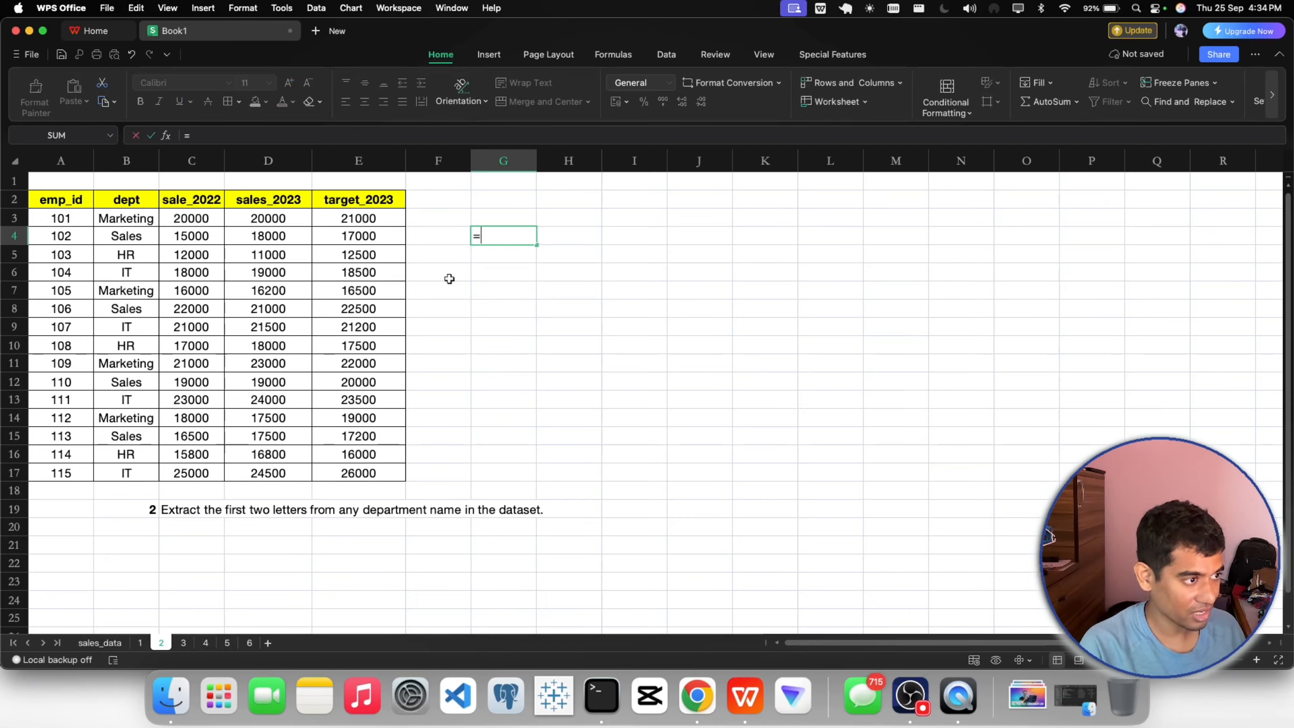
type("left(")
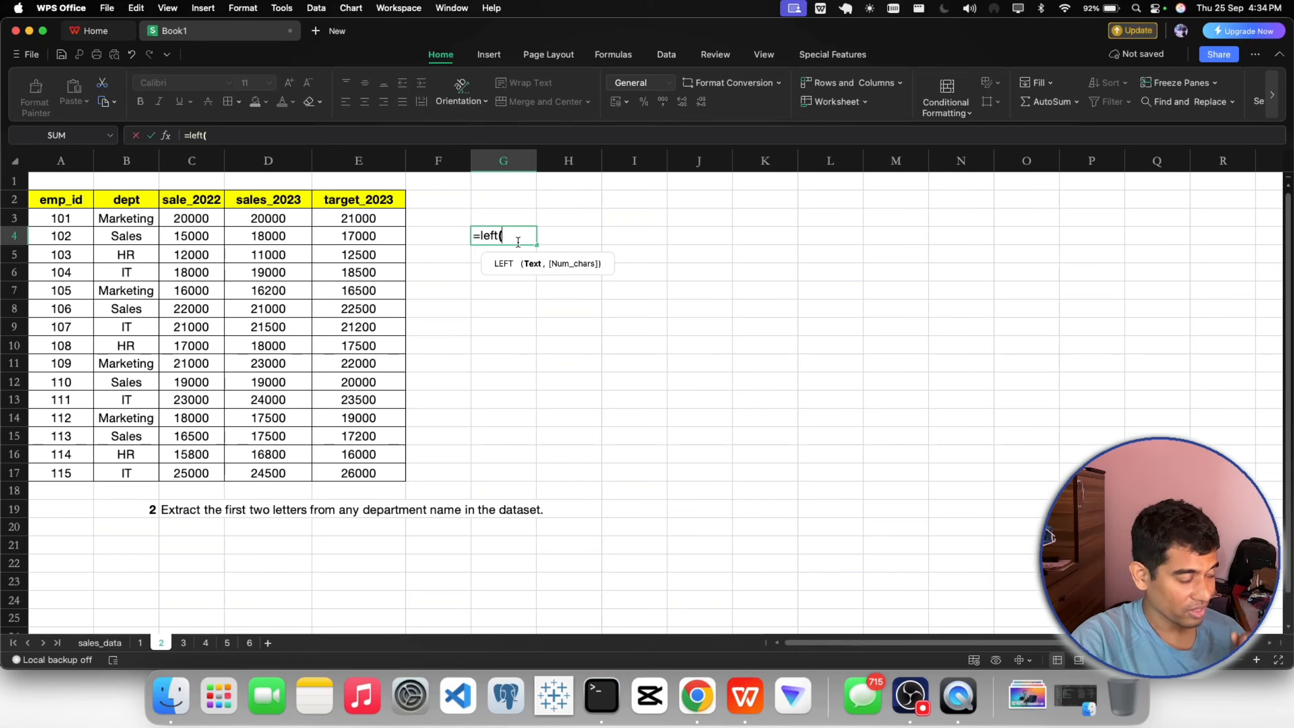
left_click(113, 219)
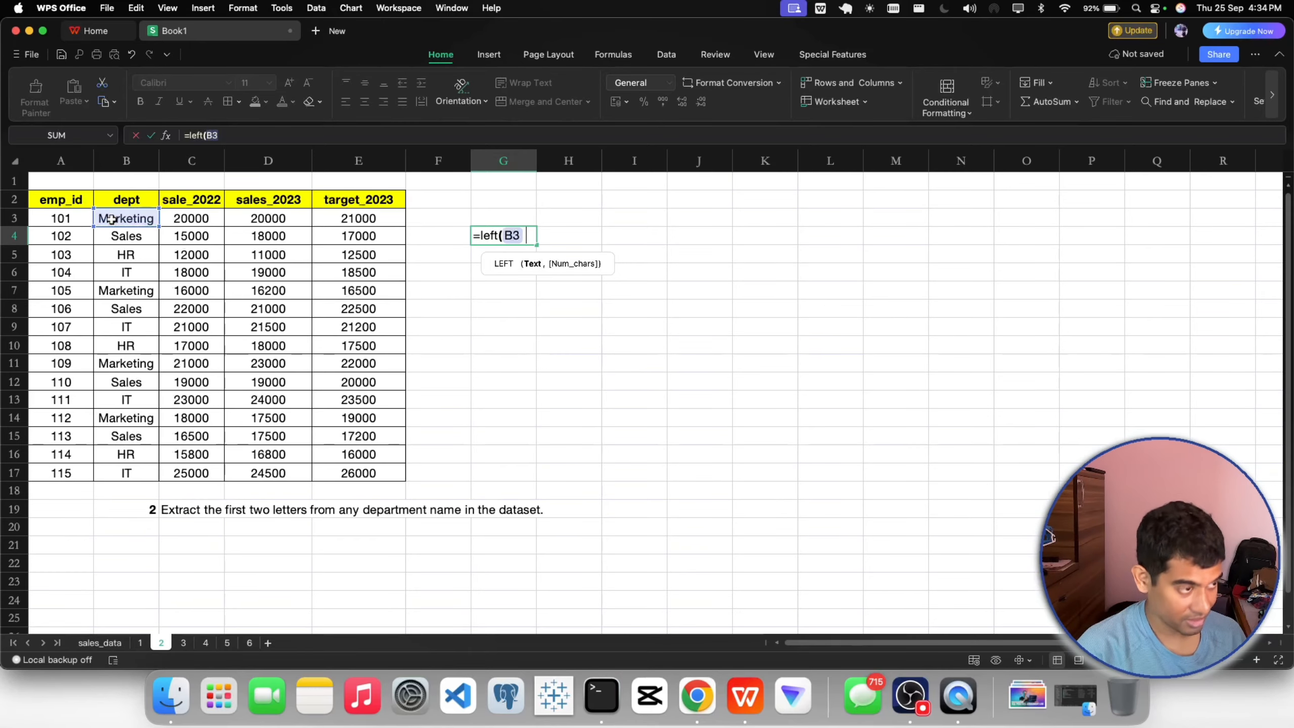
type(",")
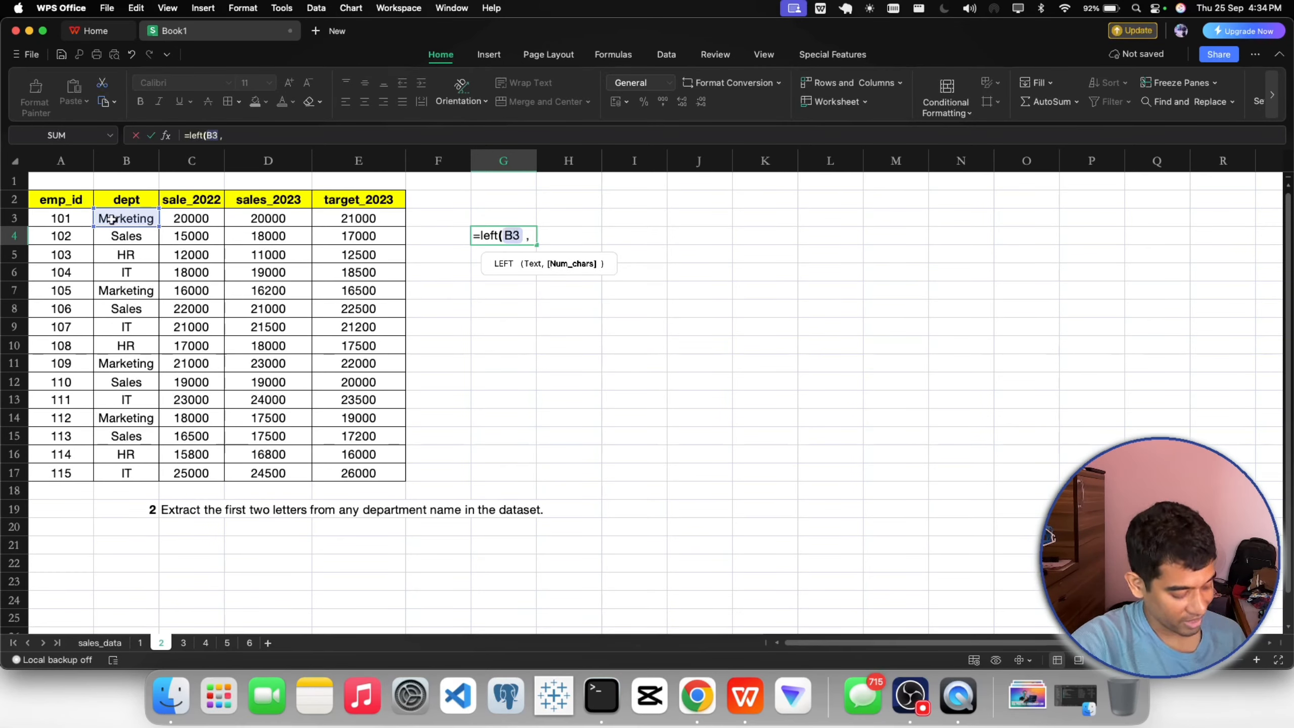
type("2")
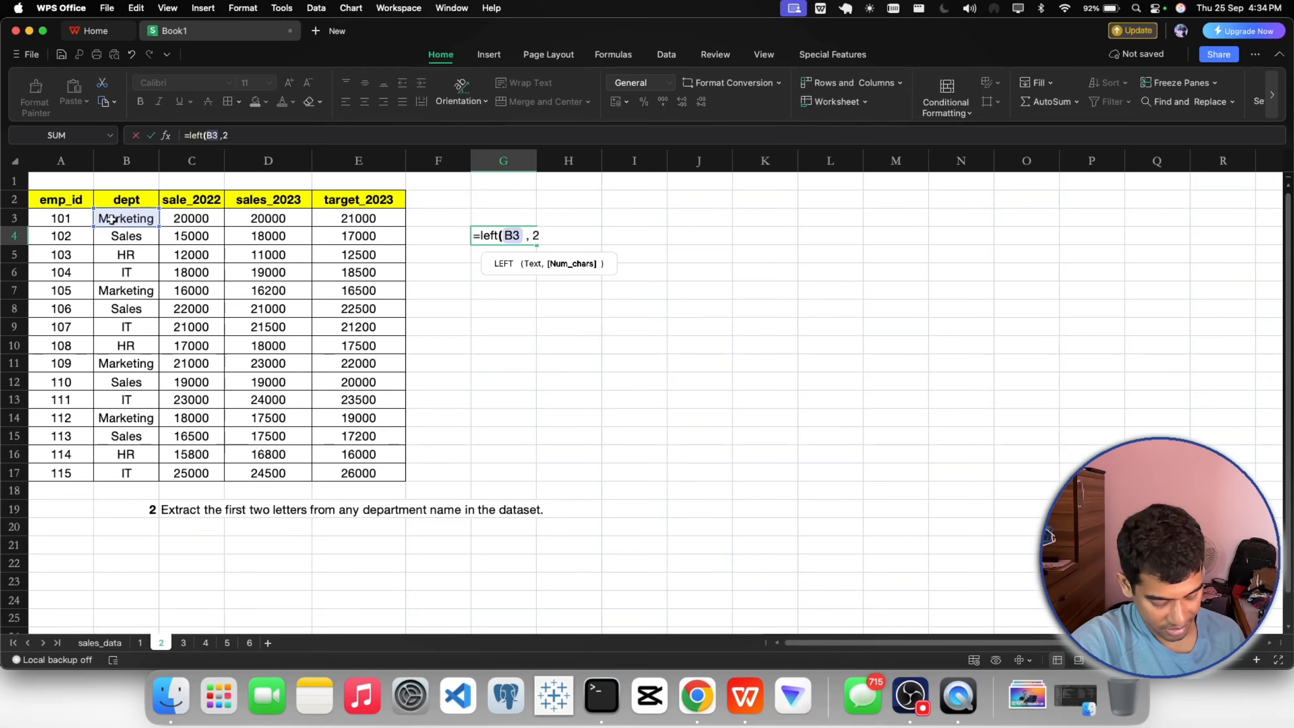
type(")")
key("Return")
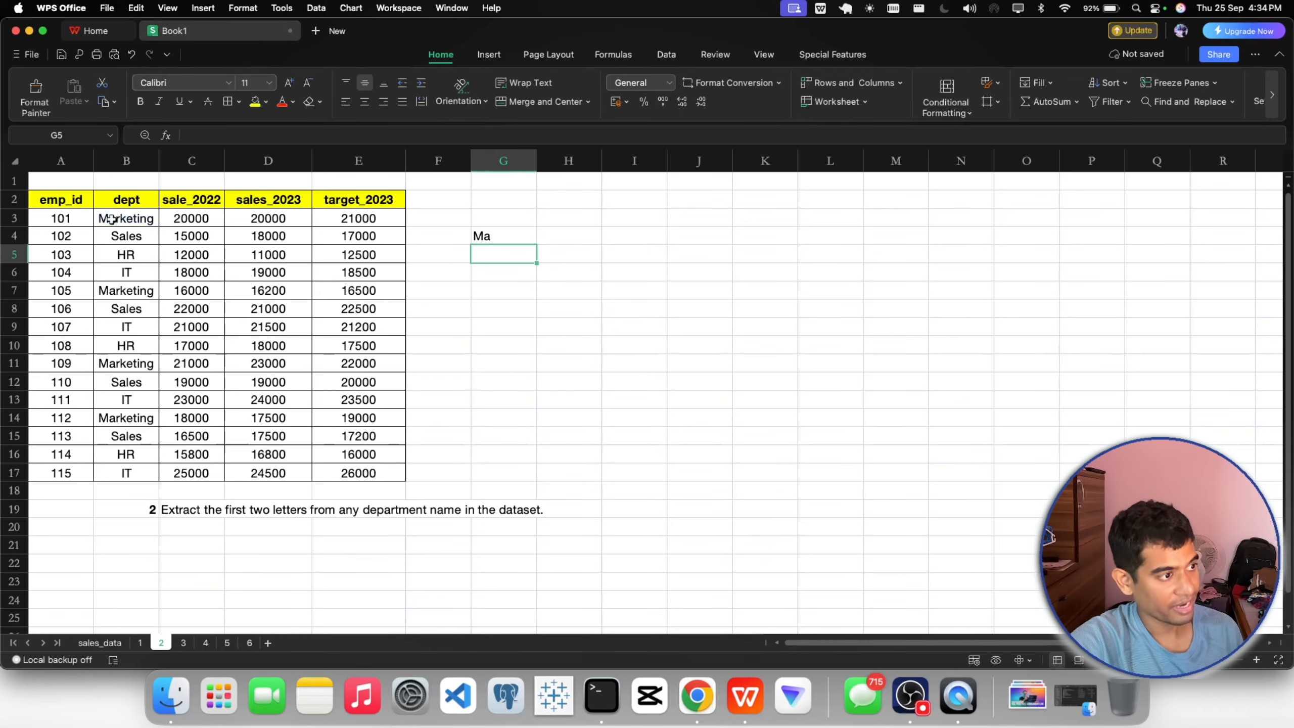
Step: Enter the formula =RIGHT(B3,3) in cell H4 to extract the last three letters of the same department name
left_click(519, 242)
left_click(581, 236)
double_click(581, 236)
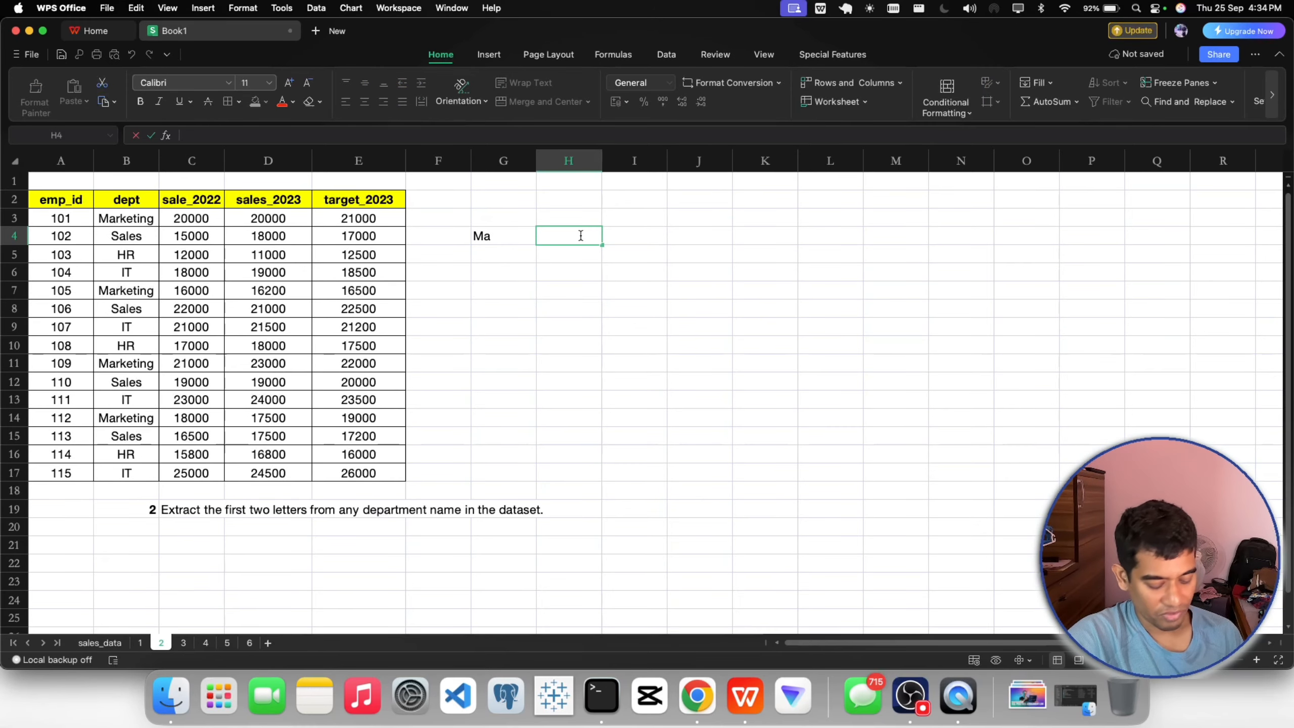
type("=")
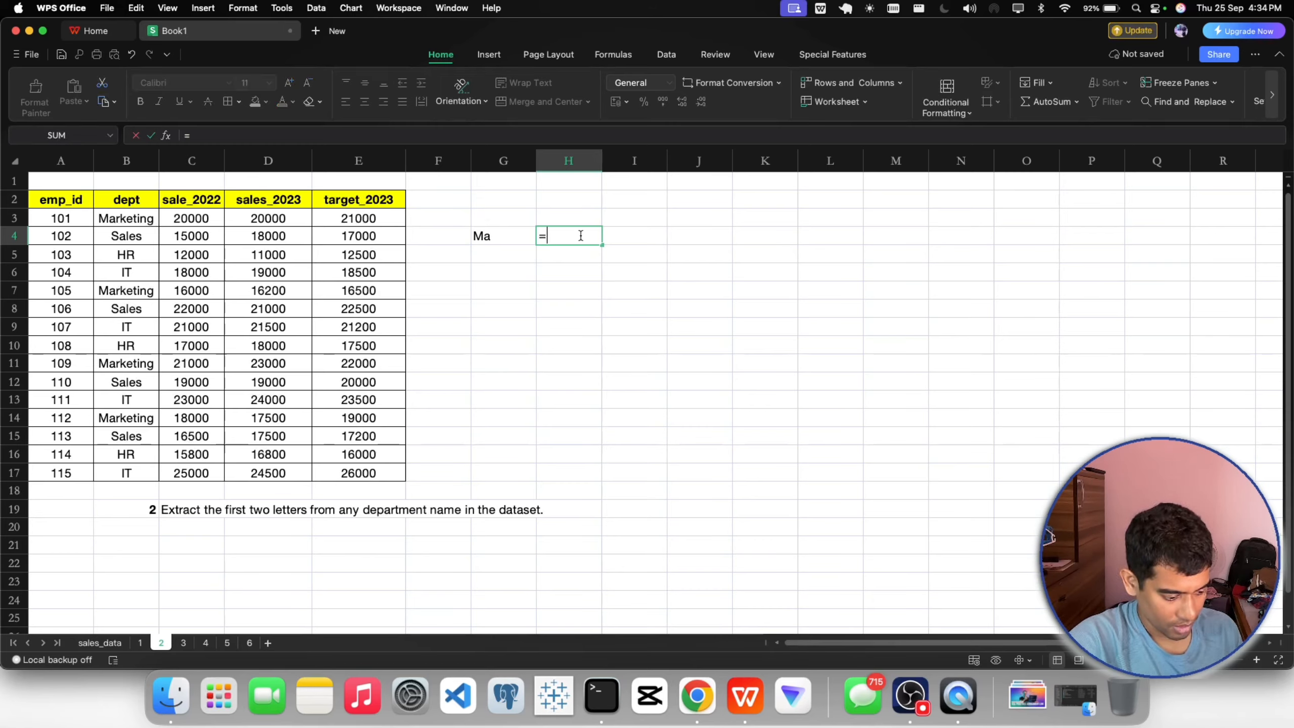
type("reig")
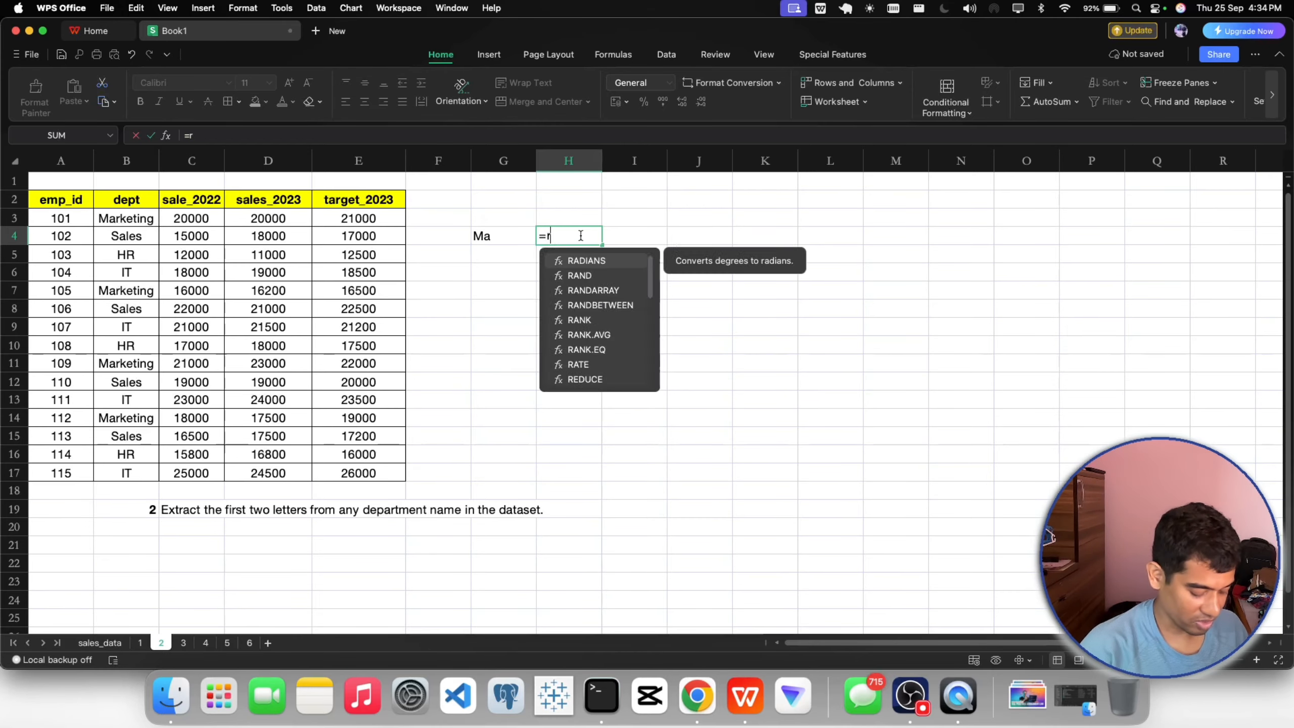
key("BackSpace")
key("BackSpace")
key("BackSpace")
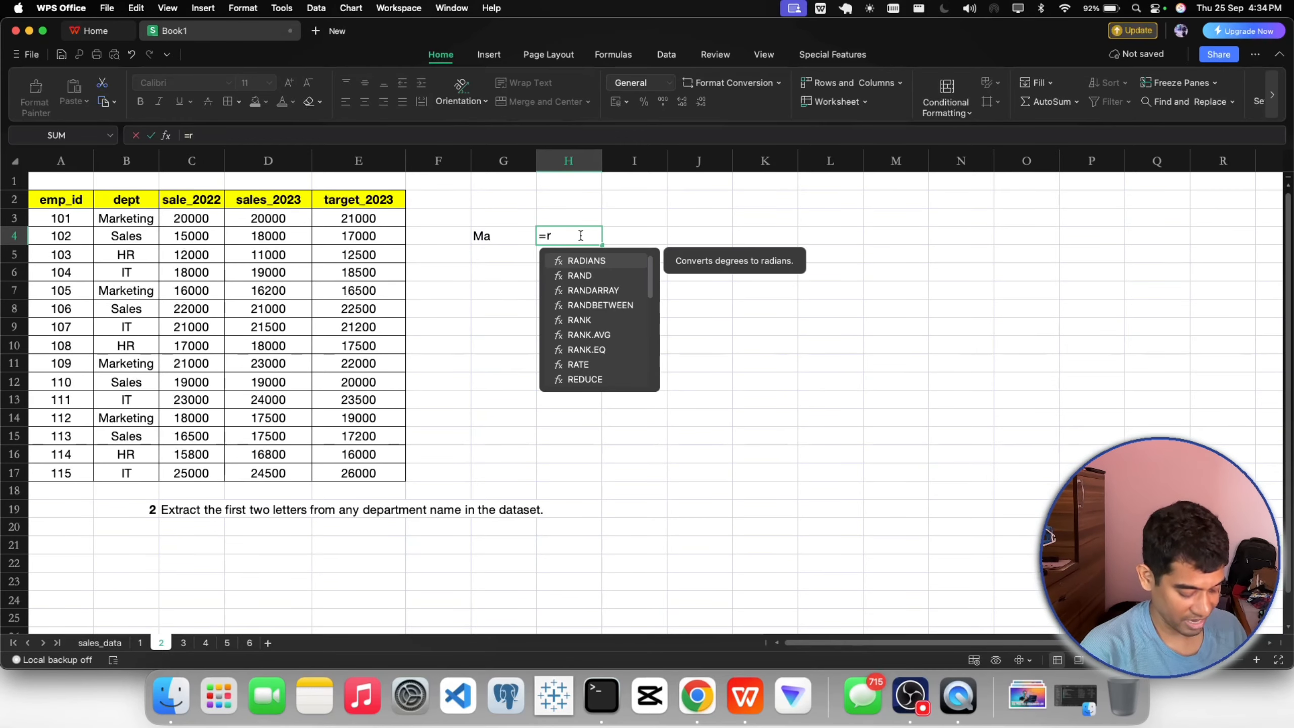
type("igh")
key("Tab")
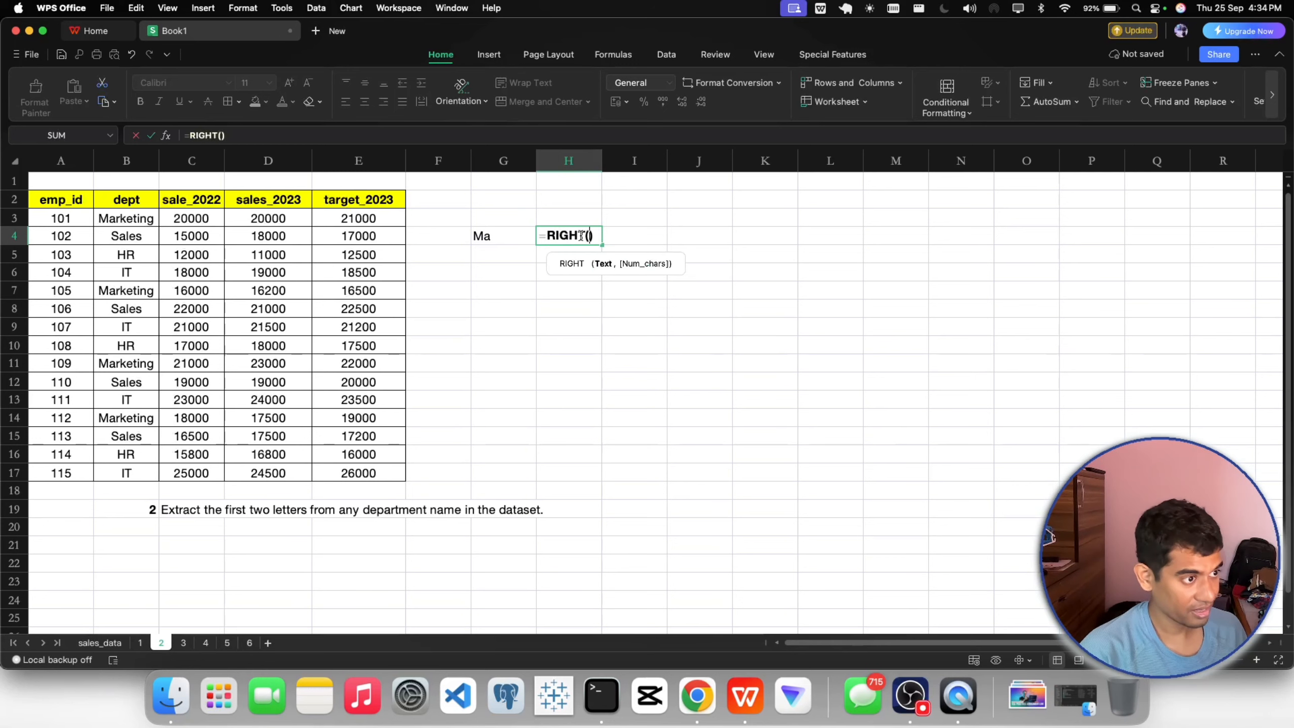
left_click(129, 220)
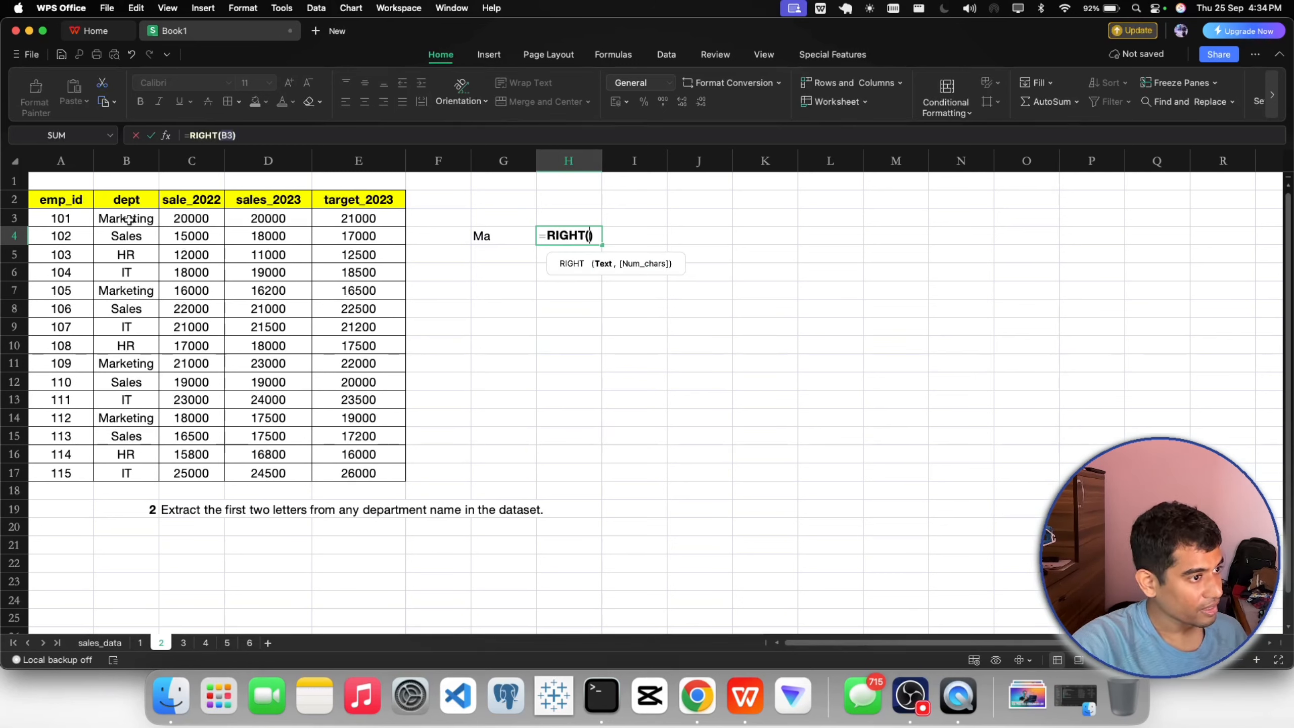
type(",")
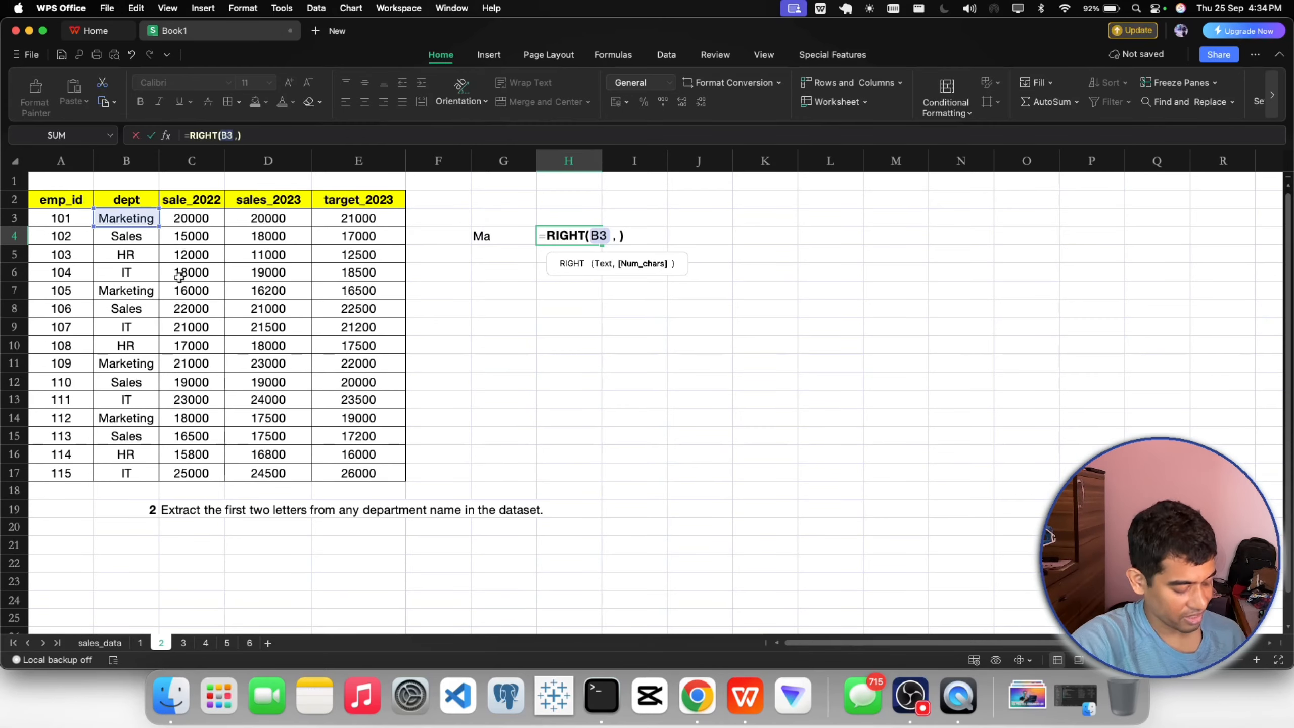
type("3")
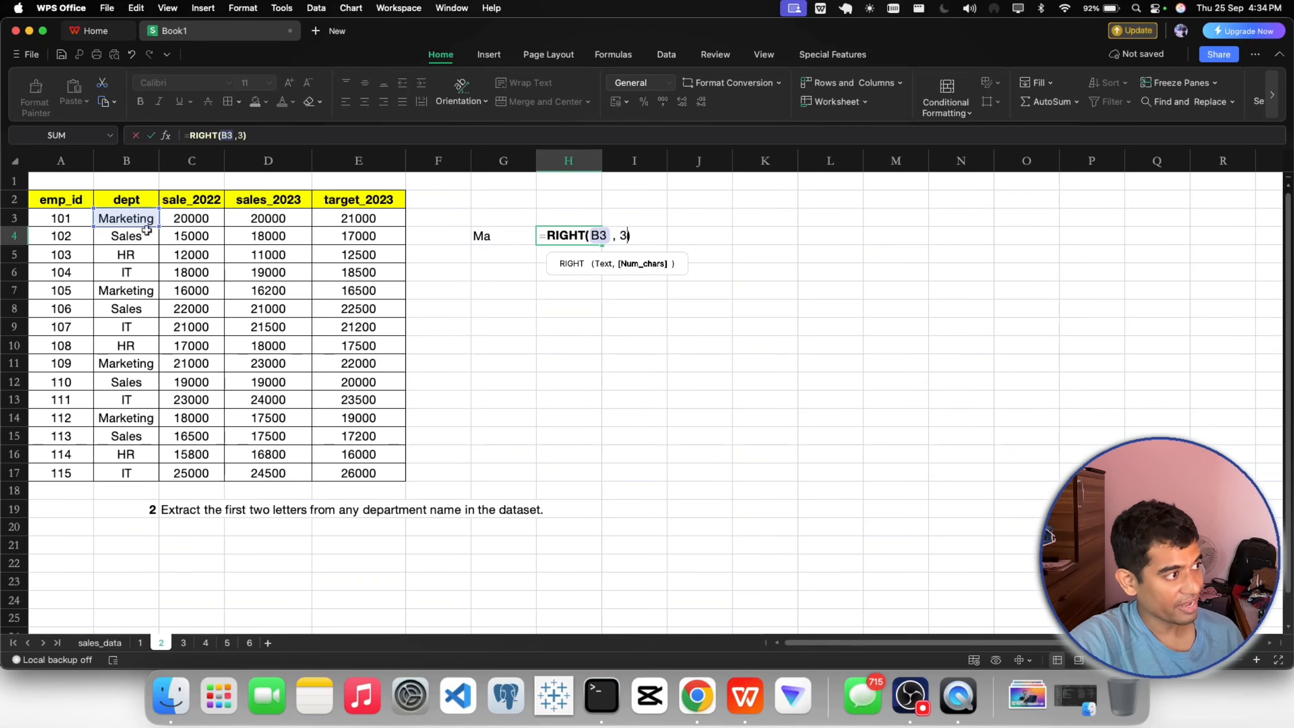
key("Return")
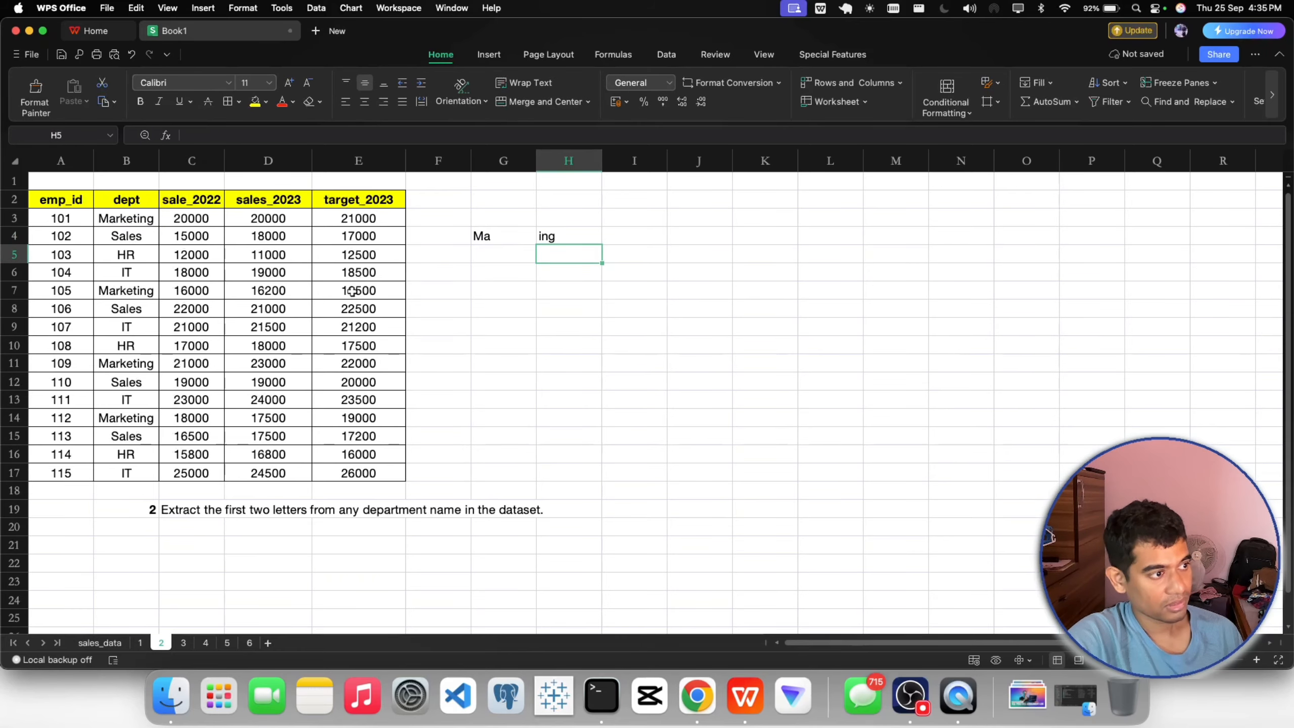
Step: Compare the LEFT formula in G4 with the RIGHT formula in H4, checking their arguments without changing them
left_click(551, 236)
left_click(499, 237)
left_click(568, 238)
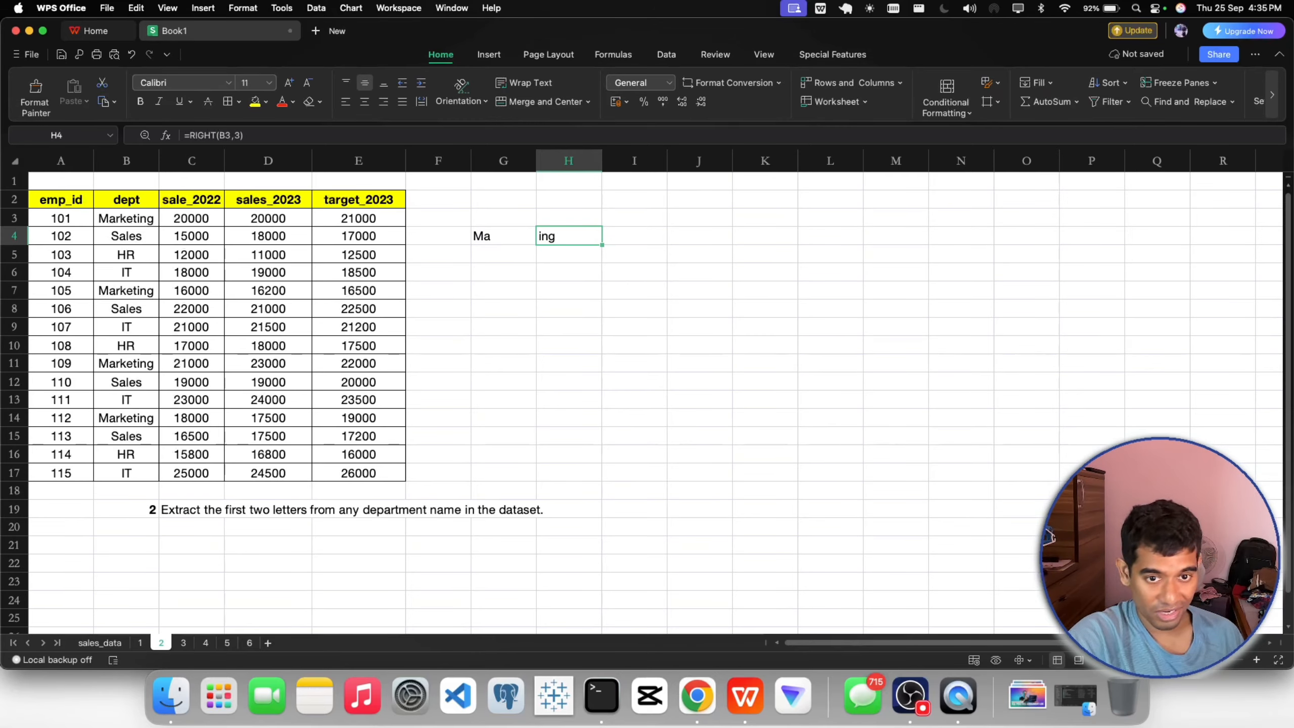
left_click(489, 236)
left_click(540, 237)
left_click(495, 238)
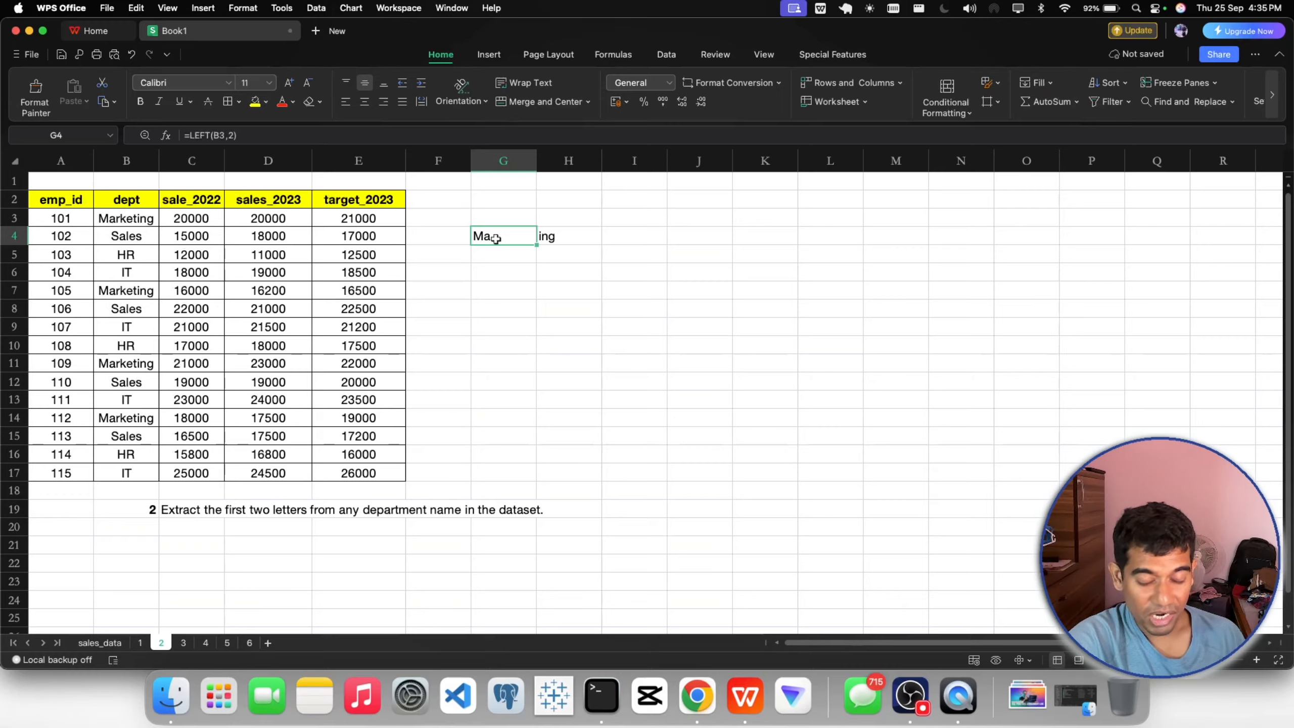
left_click(541, 235)
left_click(511, 240)
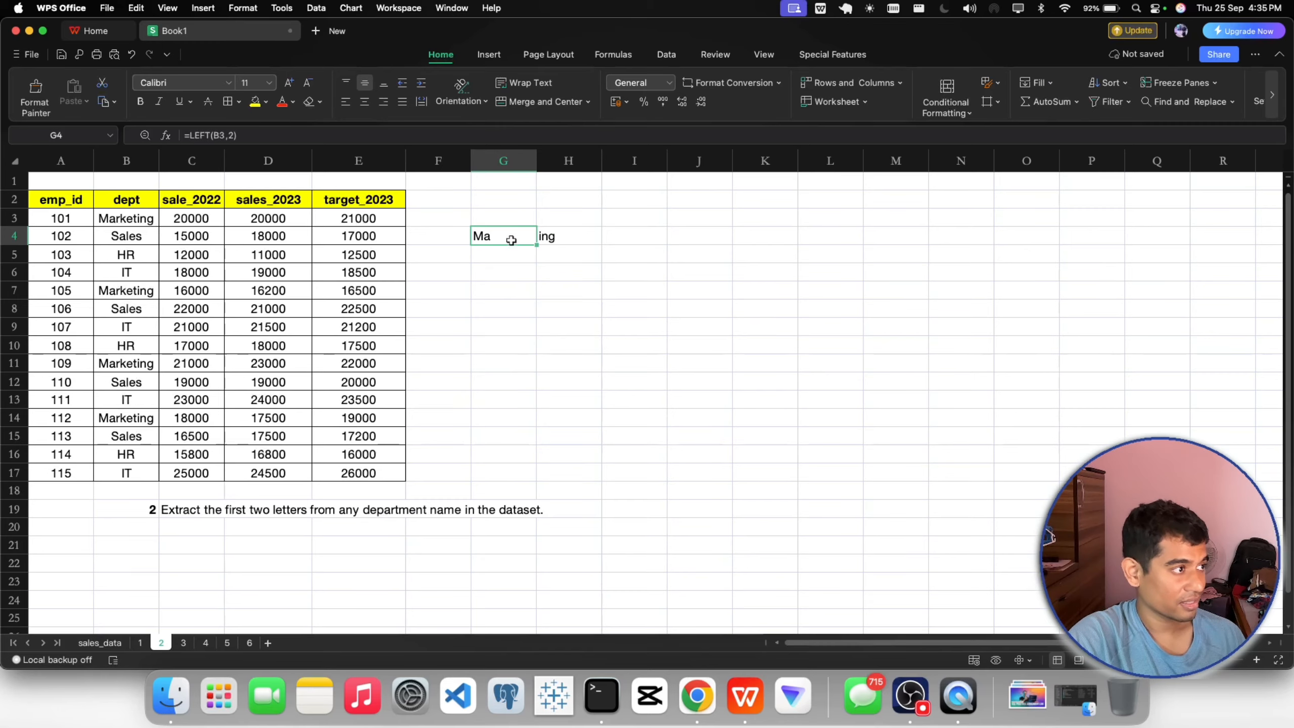
left_click(540, 239)
double_click(489, 239)
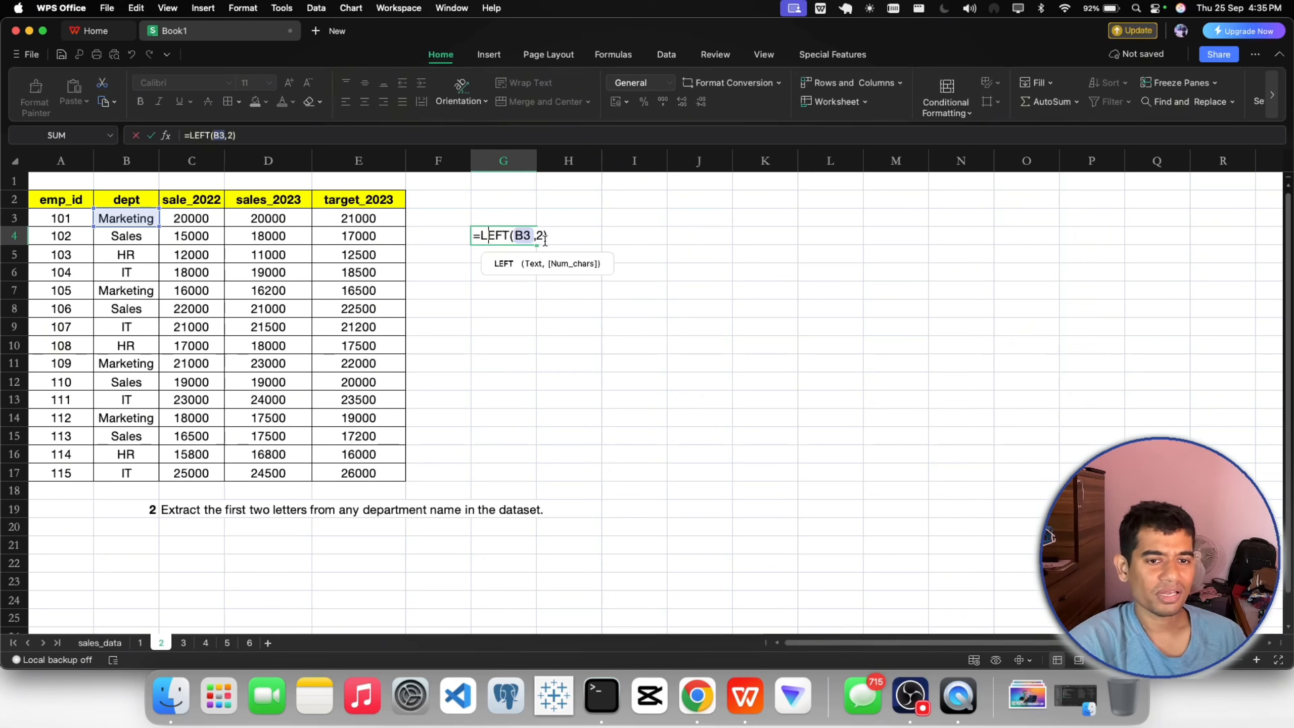
key("Escape")
double_click(561, 235)
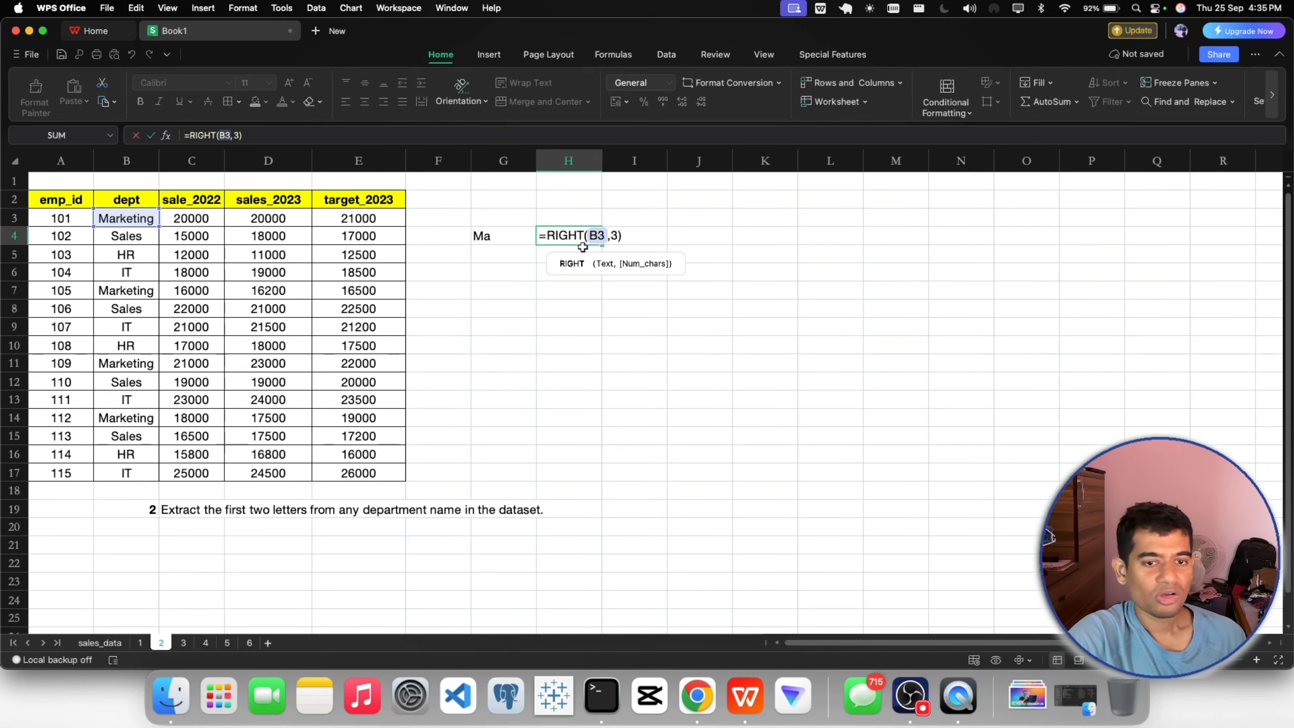
key("Return")
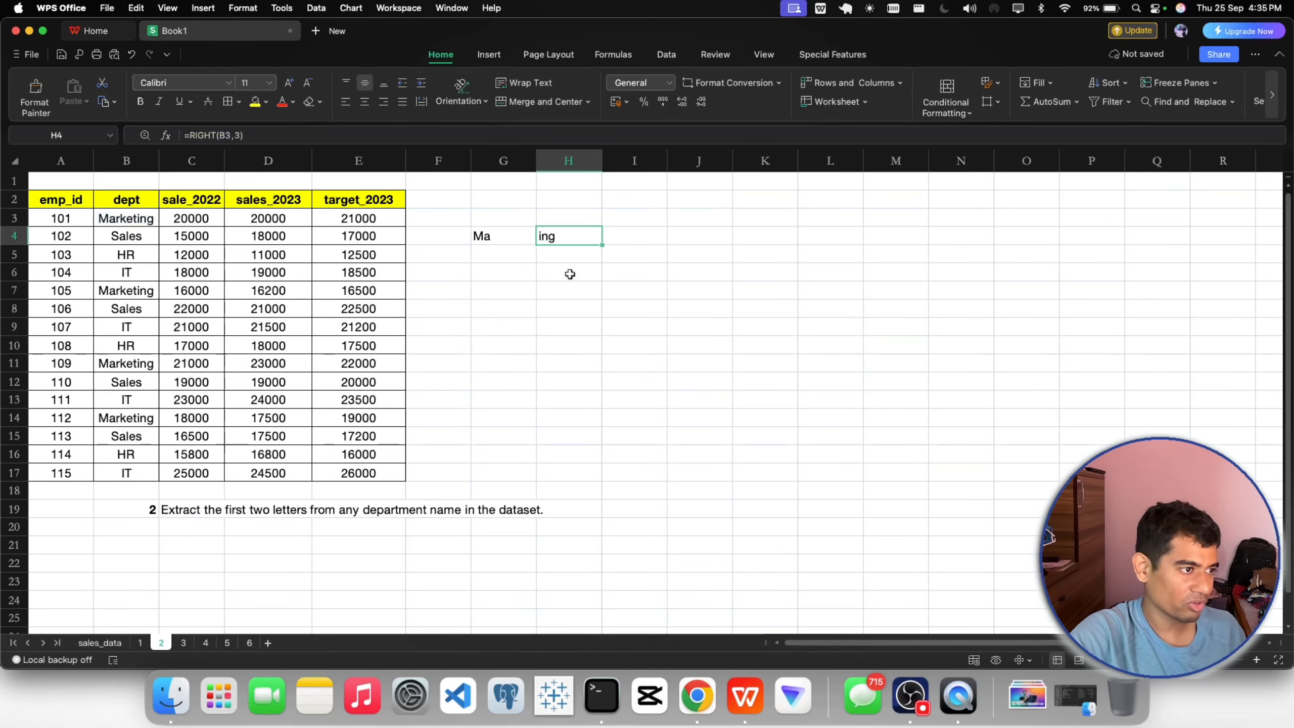
left_click(555, 293)
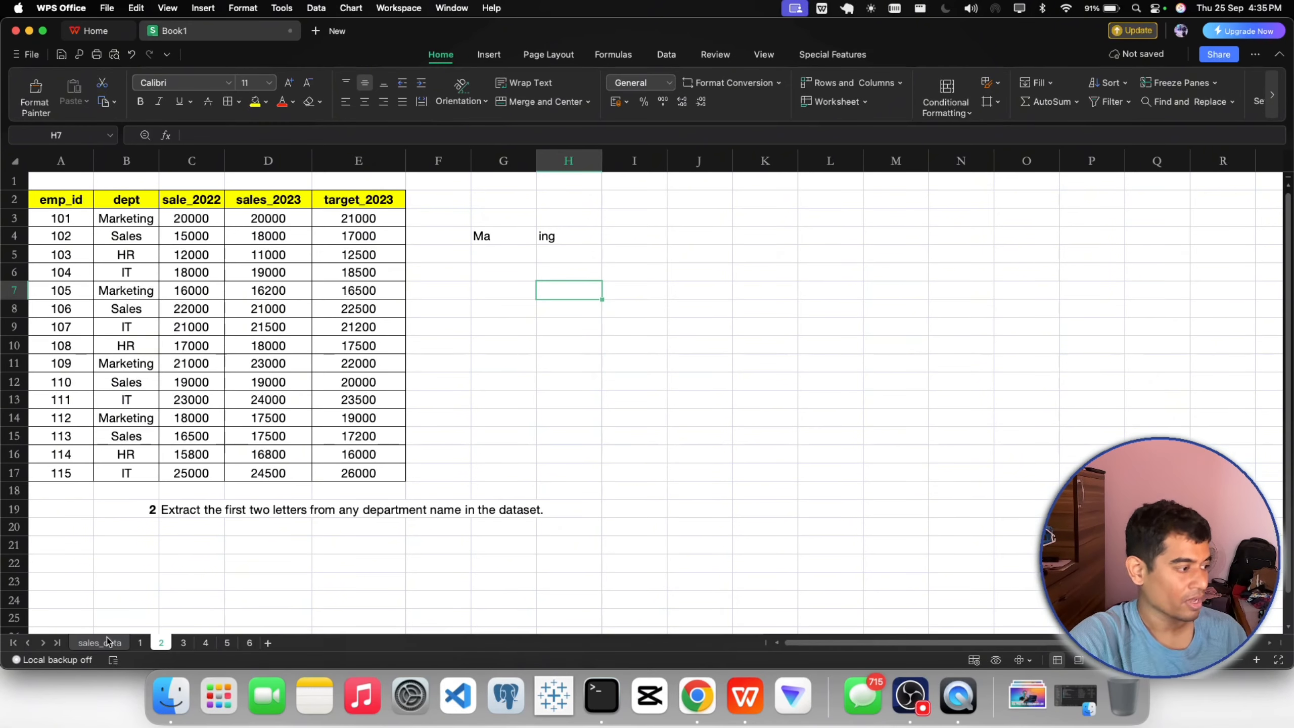
Step: Read question 3 in the question list on the sales_data sheet and open sheet 3
left_click(90, 643)
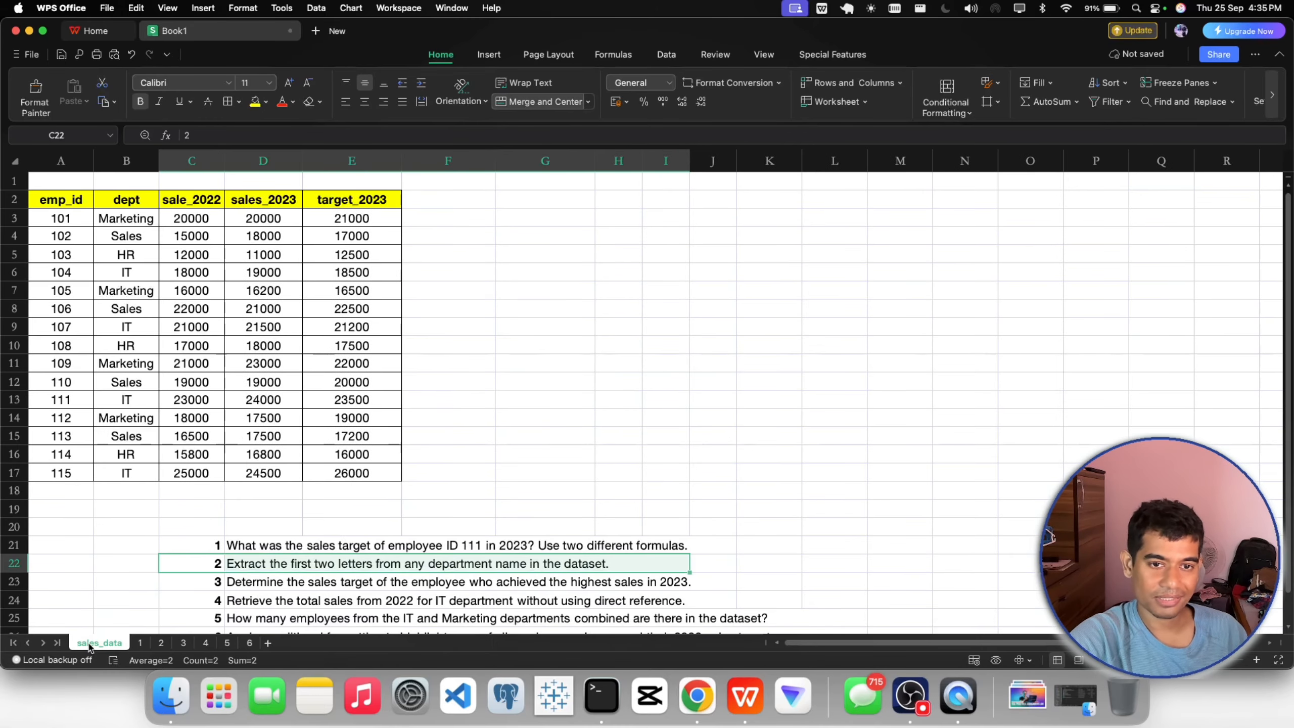
scroll(270, 550, "down", 1)
left_click(202, 575)
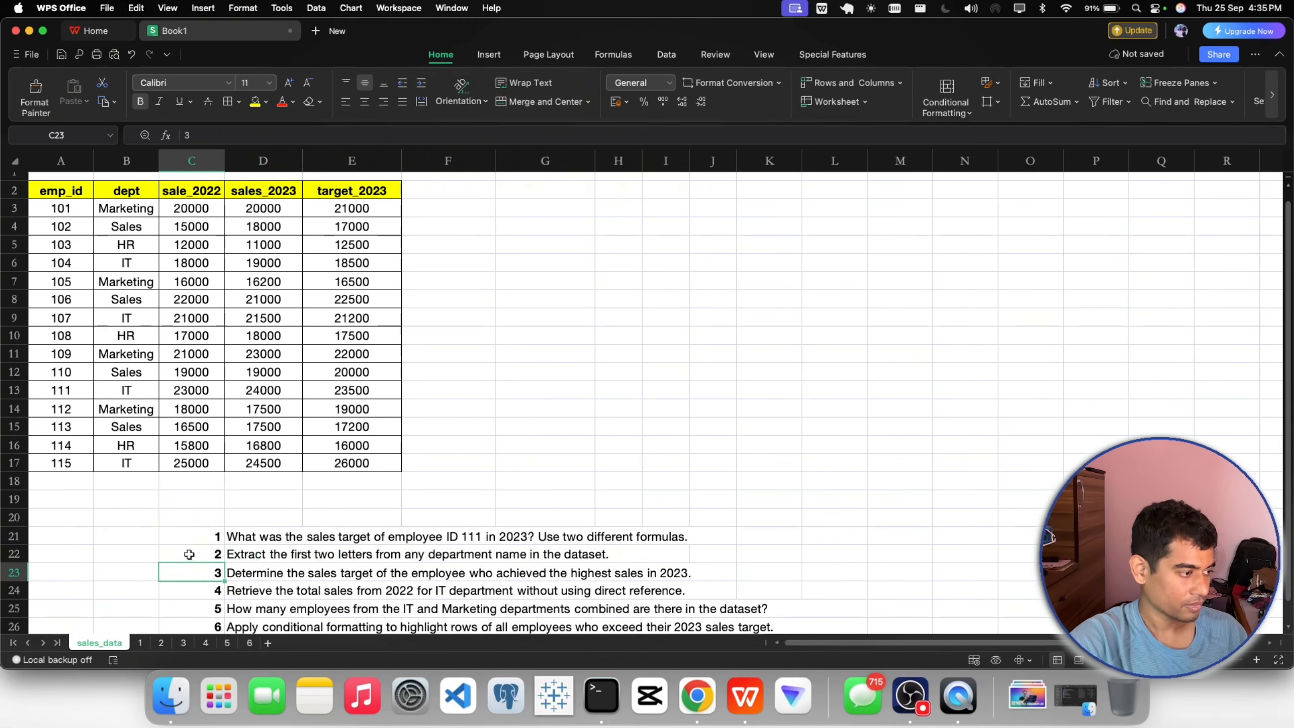
scroll(189, 554, "down", 3)
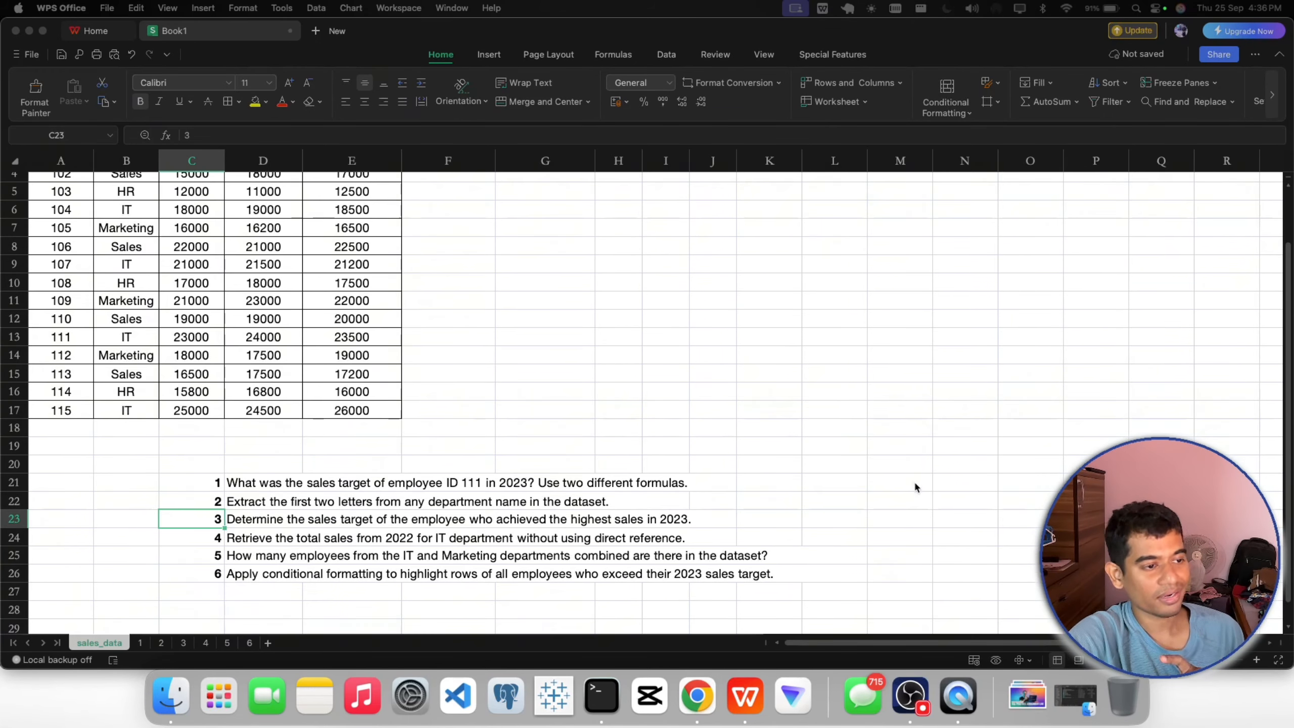
scroll(914, 479, "up", 3)
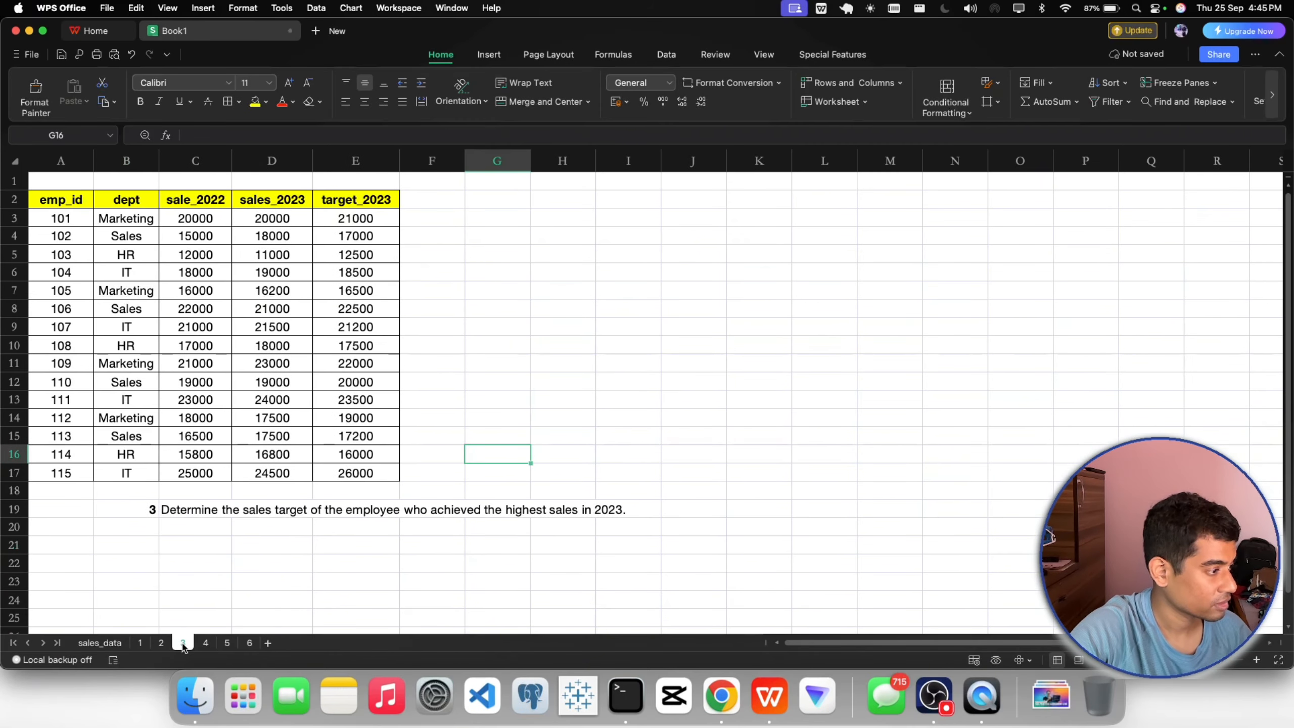
Step: Examine question 3 in row 19 and the sales_2023 and target_2023 columns it refers to on sheet 3
left_click(185, 580)
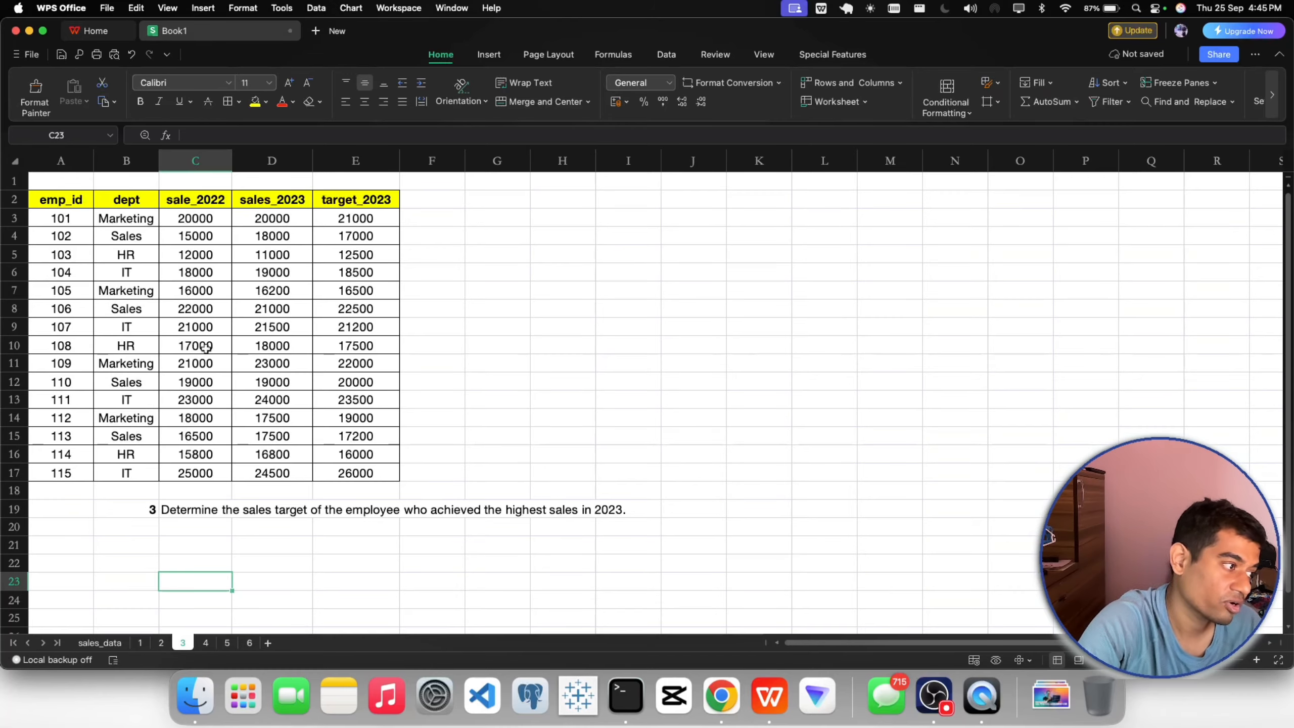
left_click(181, 514)
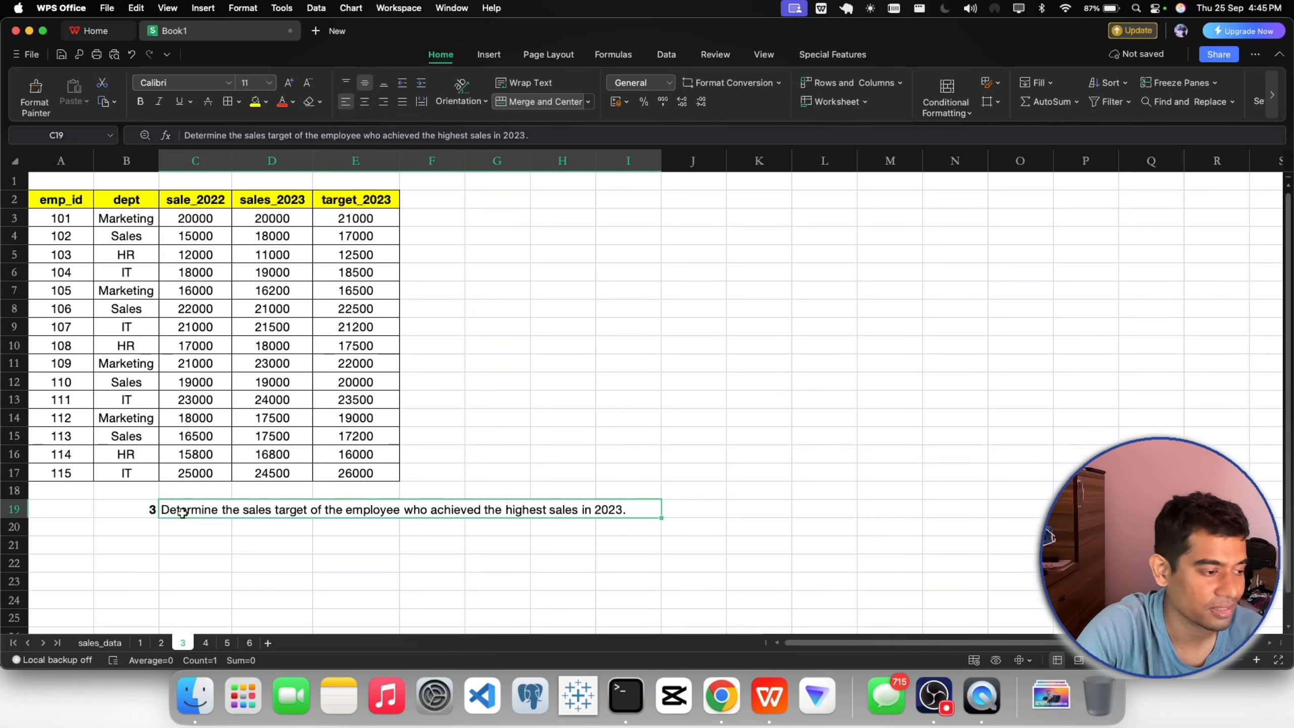
left_click(516, 268)
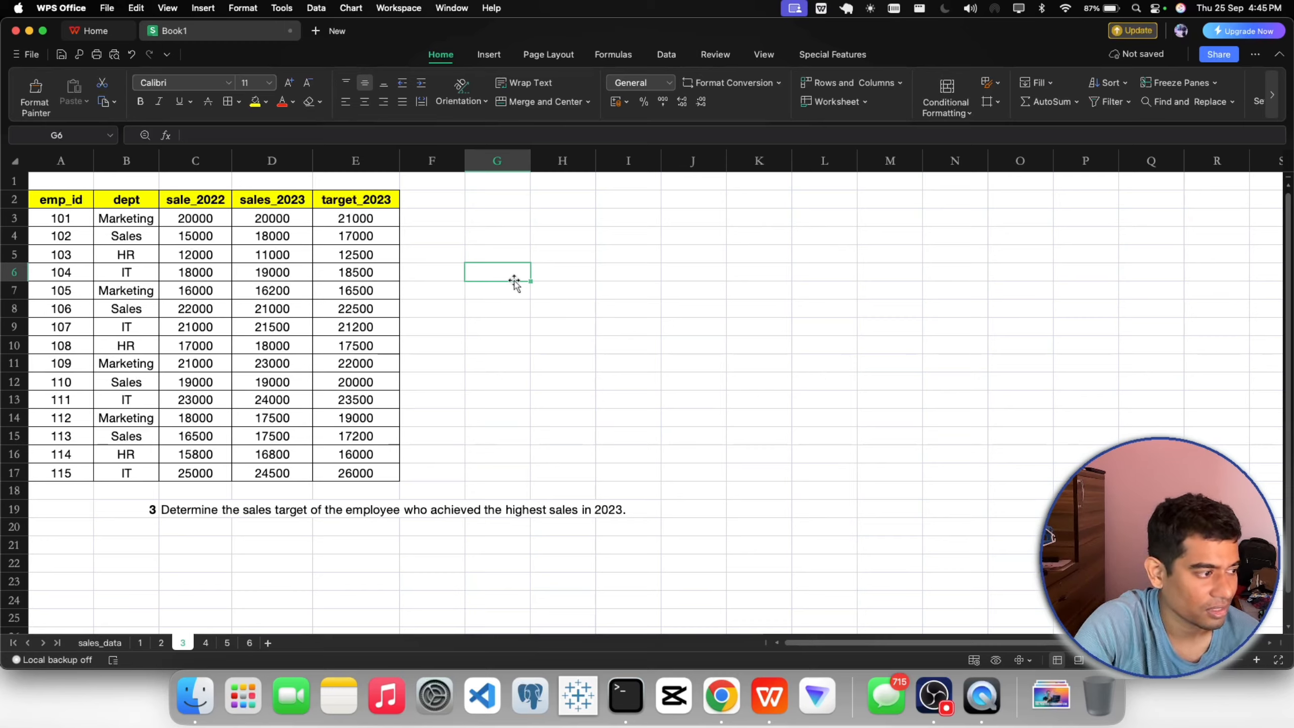
left_click_drag(347, 217, 337, 471)
left_click(498, 326)
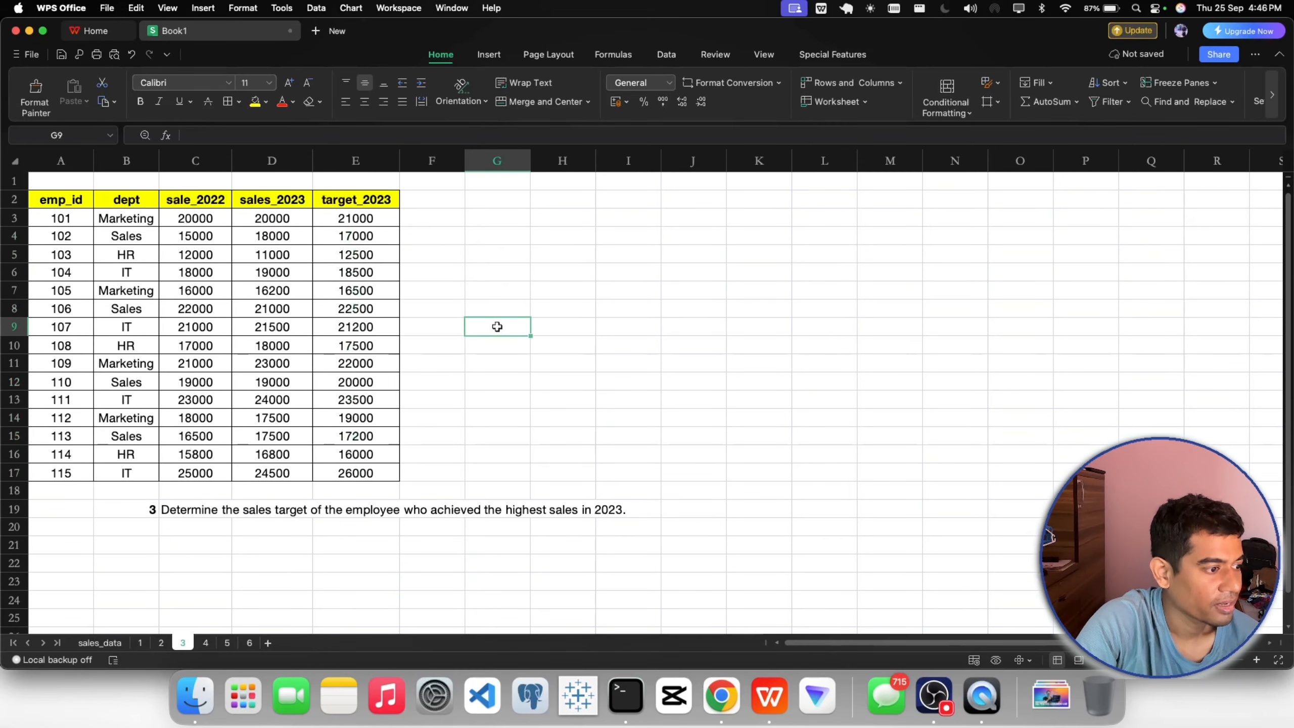
left_click_drag(284, 223, 285, 474)
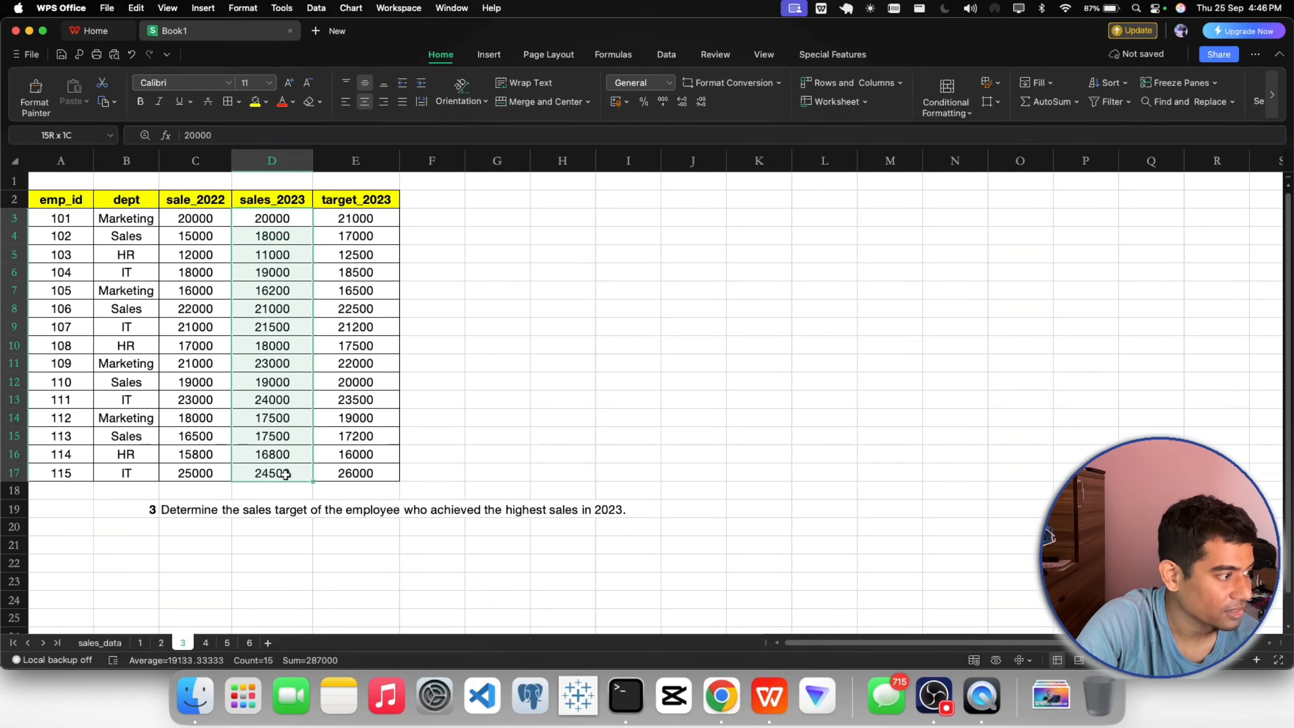
left_click(560, 305)
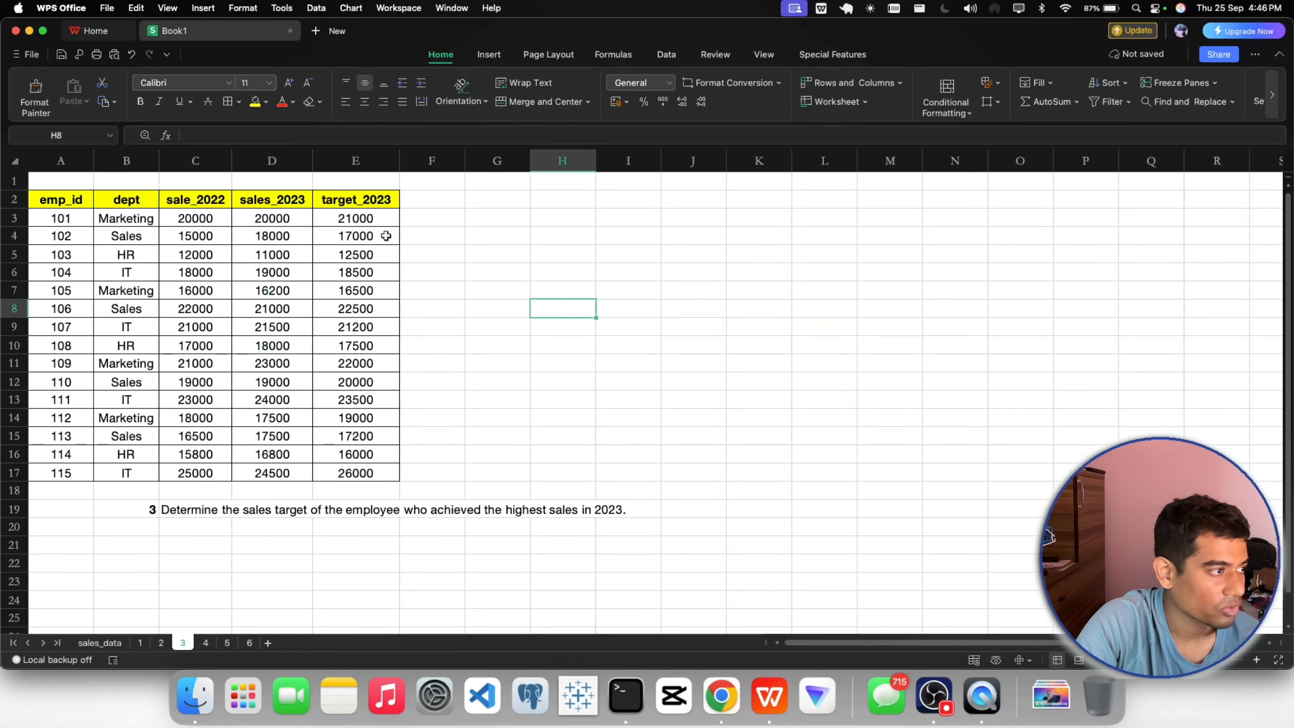
left_click_drag(272, 199, 275, 464)
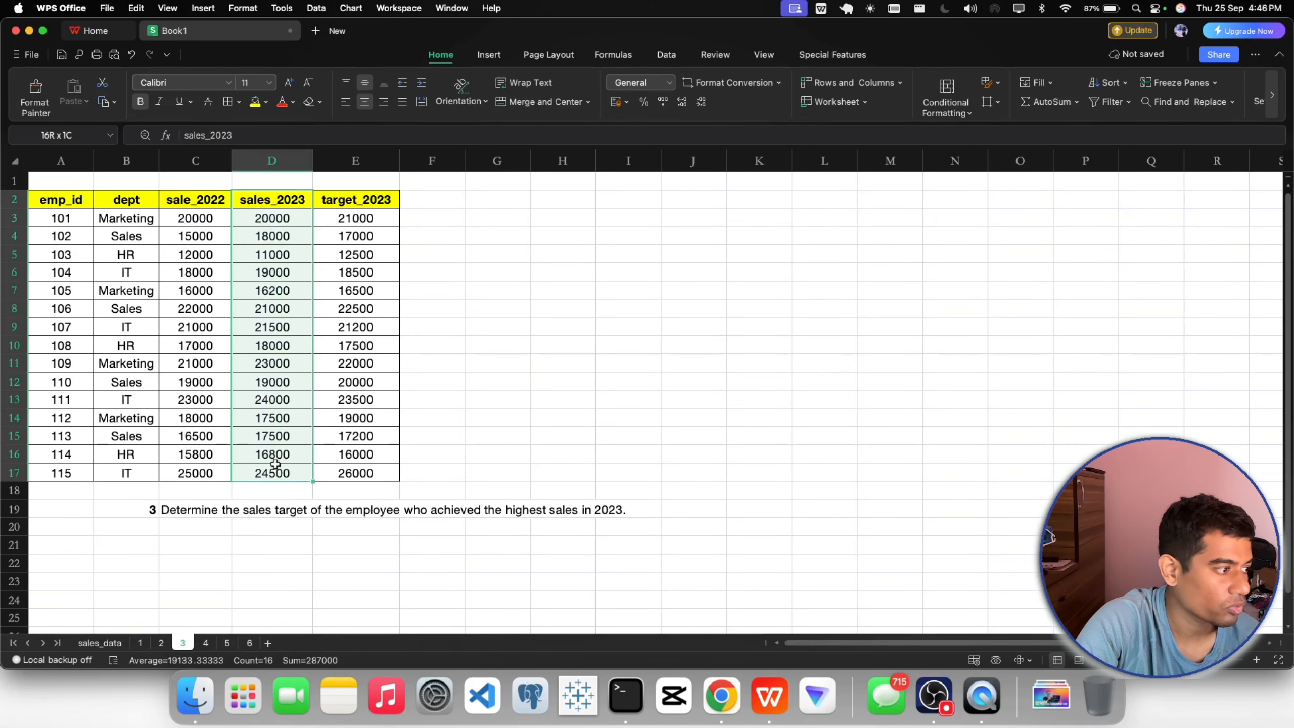
left_click_drag(352, 200, 348, 475)
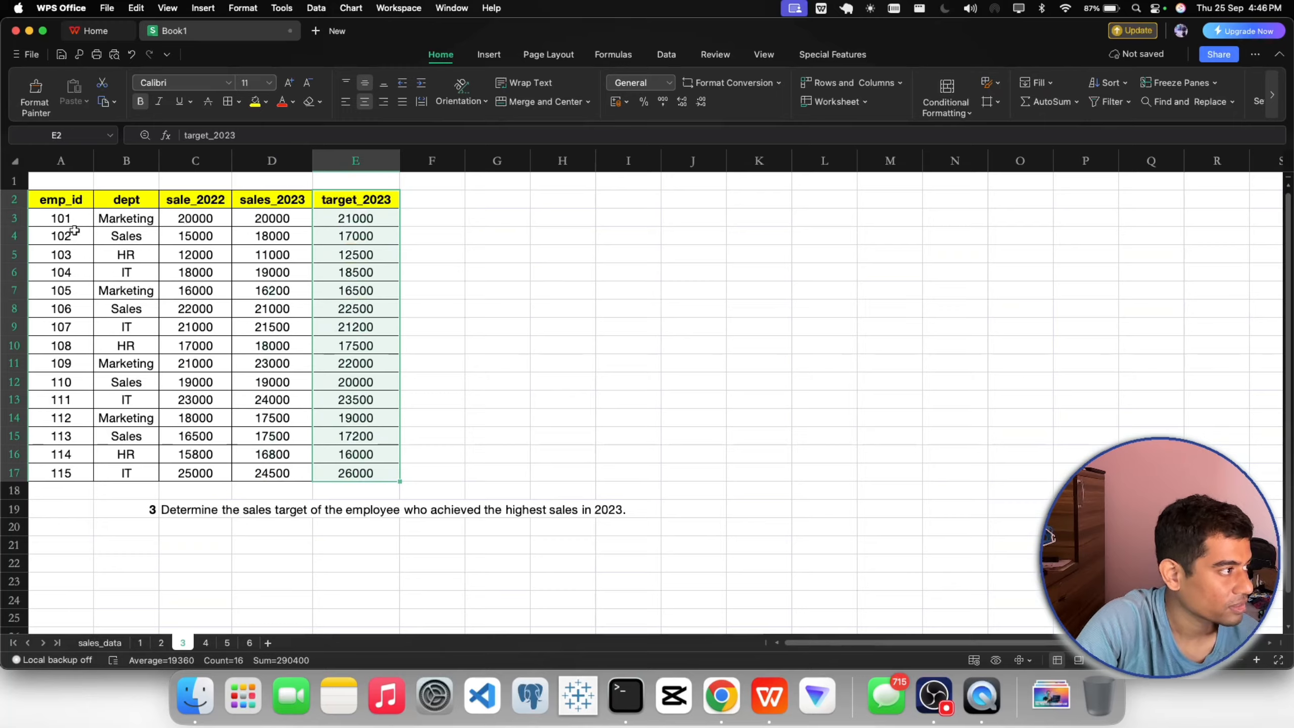
Step: Enter the heading highest_salary_2023 in cell G4, beside the sales table on sheet 3
left_click_drag(56, 204, 60, 474)
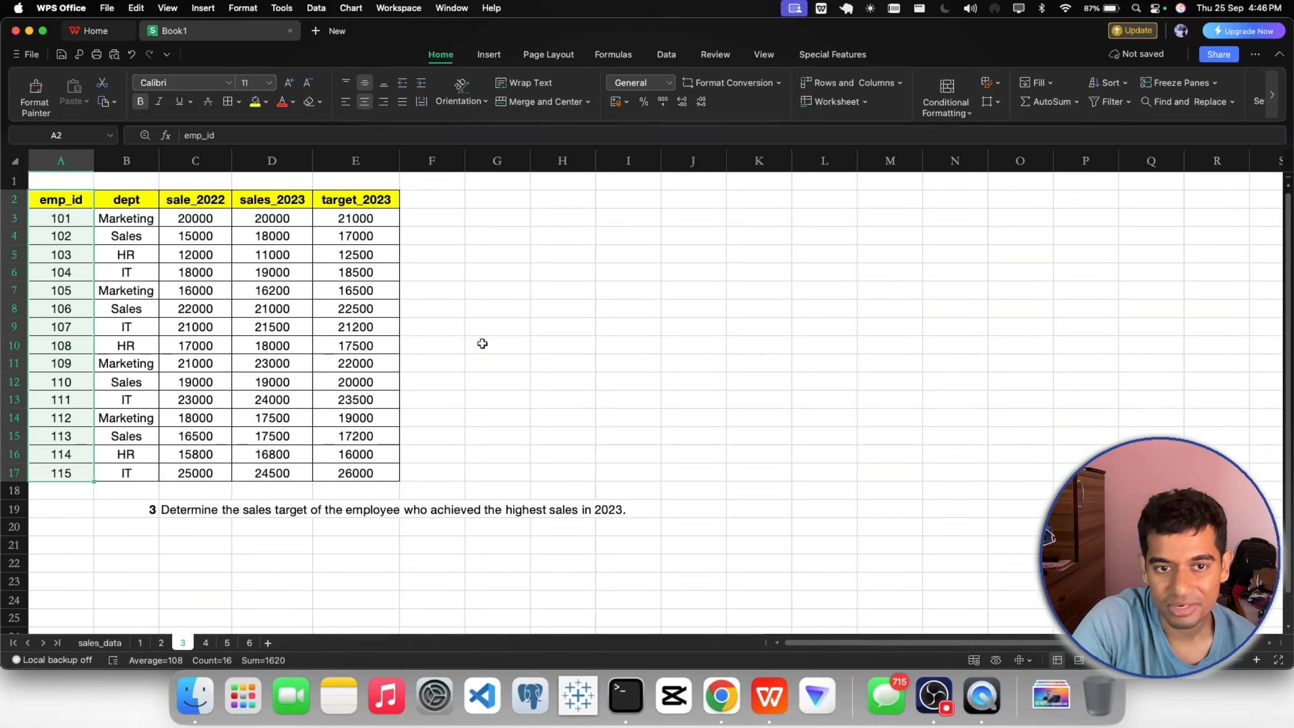
double_click(510, 234)
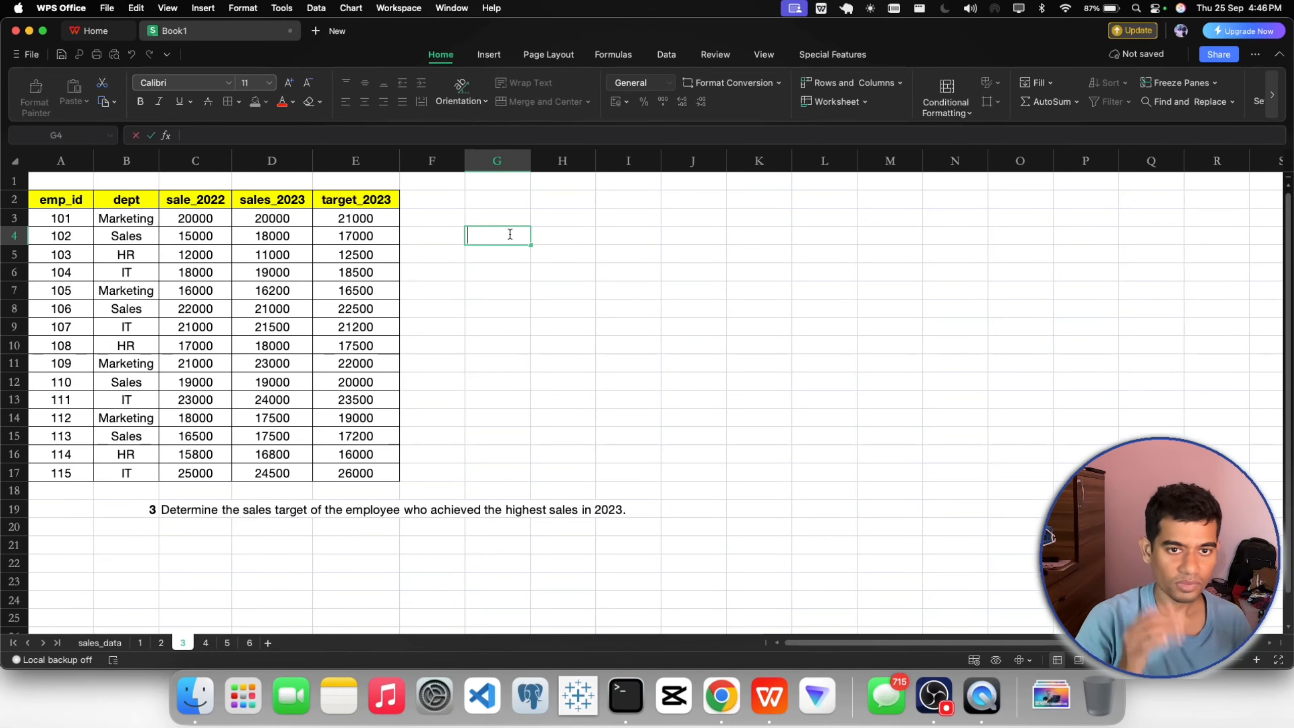
type("highet")
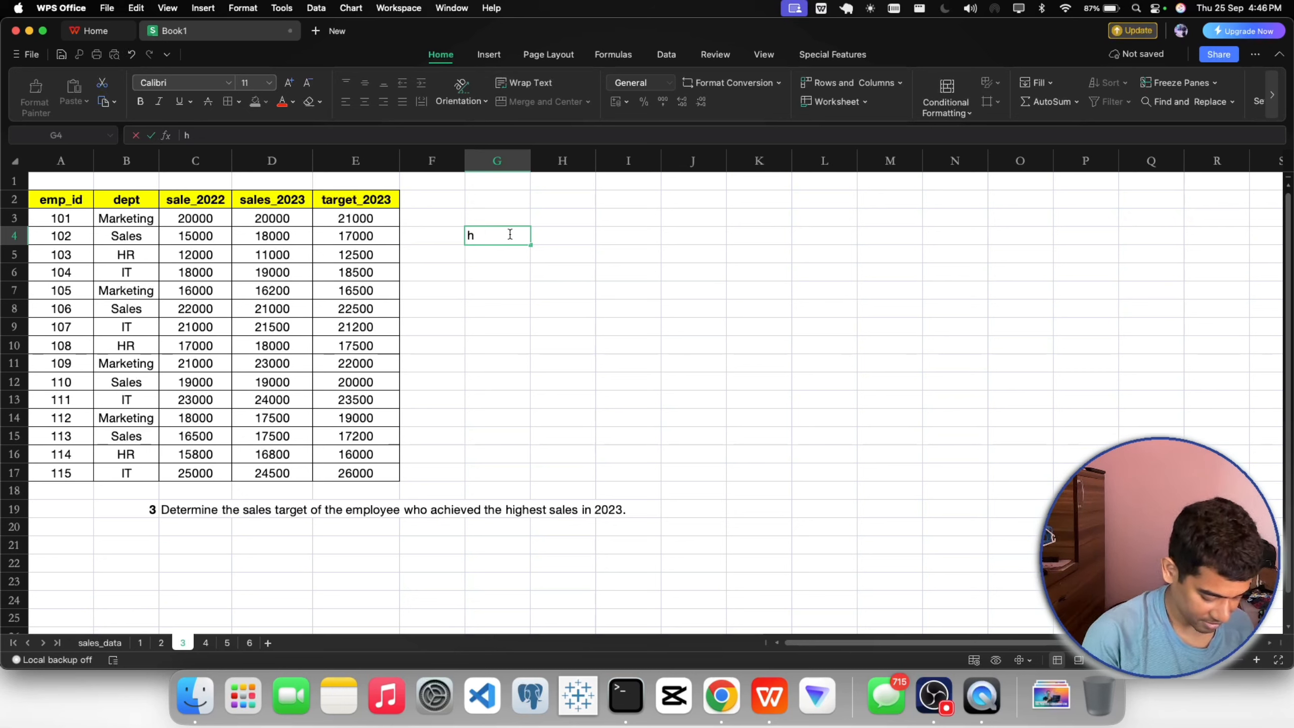
key("BackSpace")
key("BackSpace")
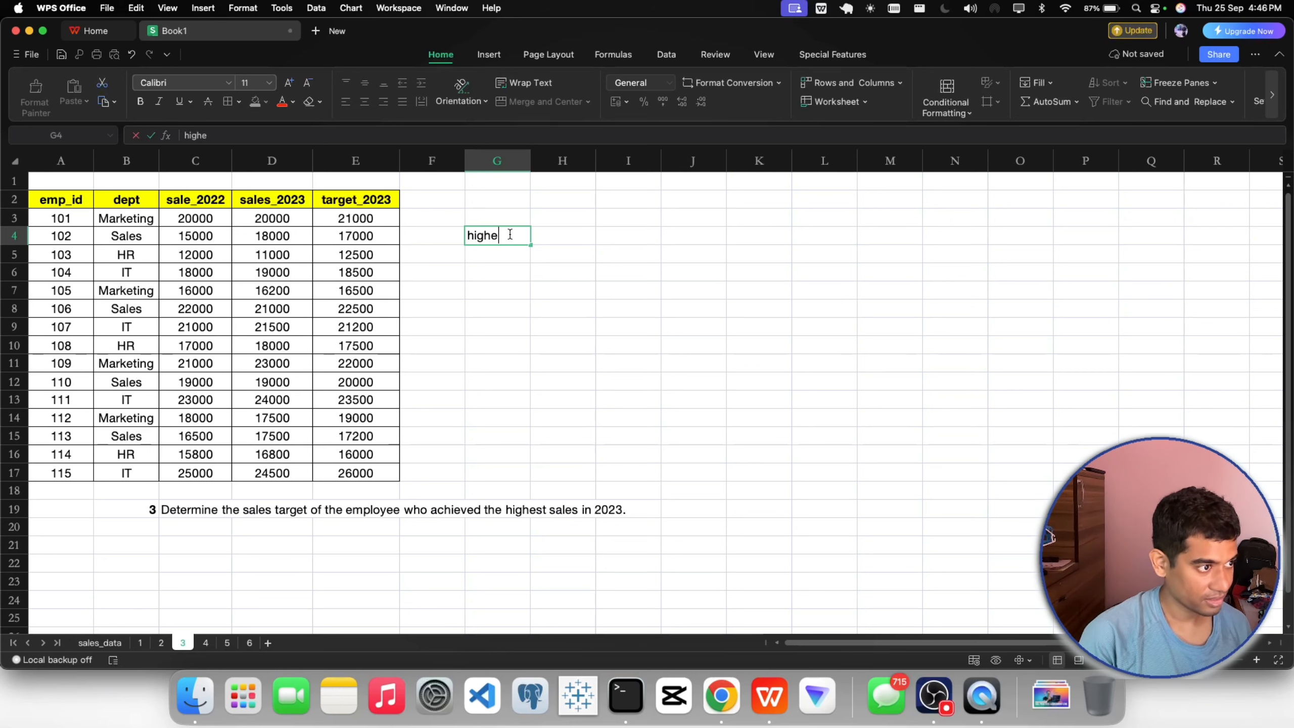
type("est_")
type("salar")
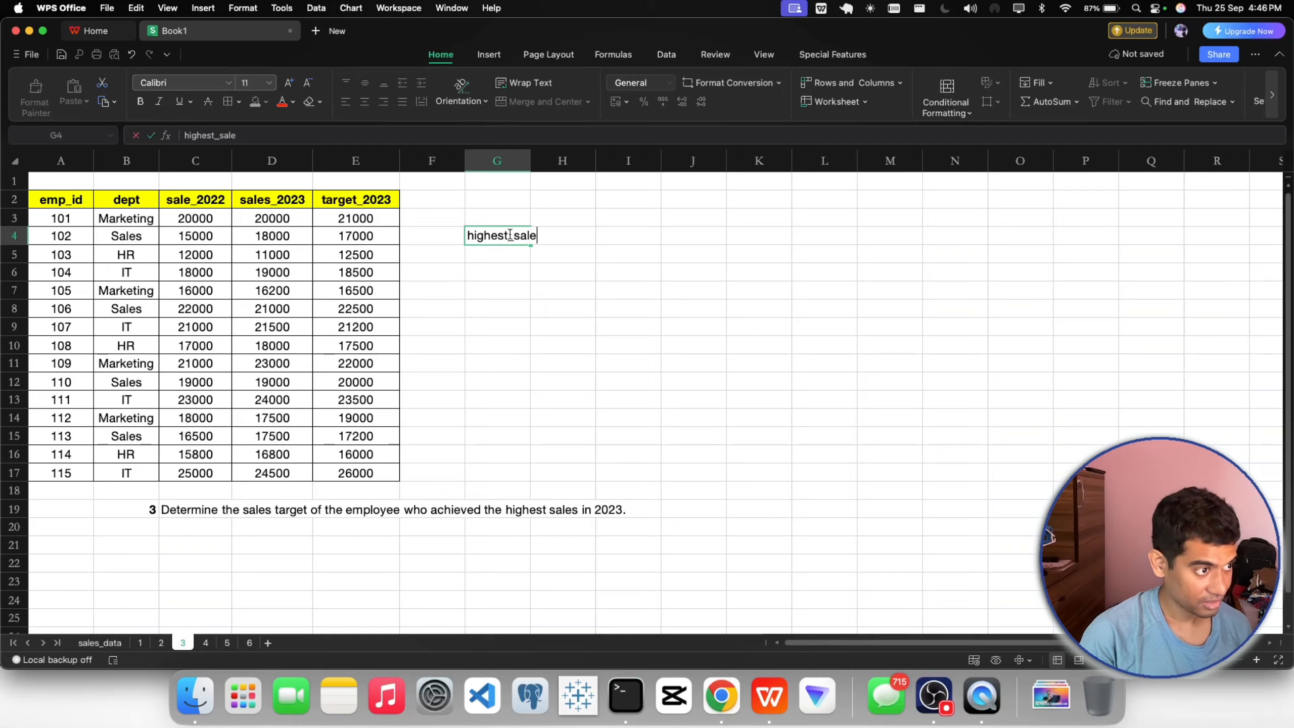
type("y")
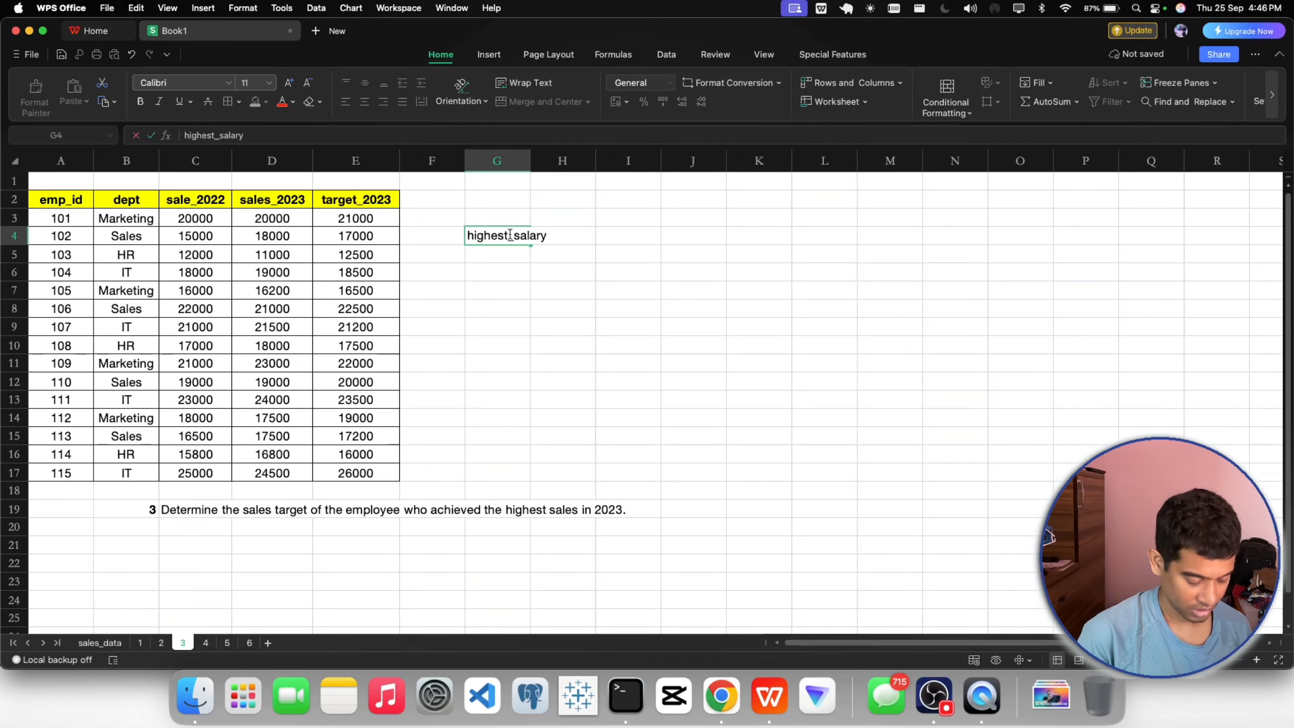
type("_2023")
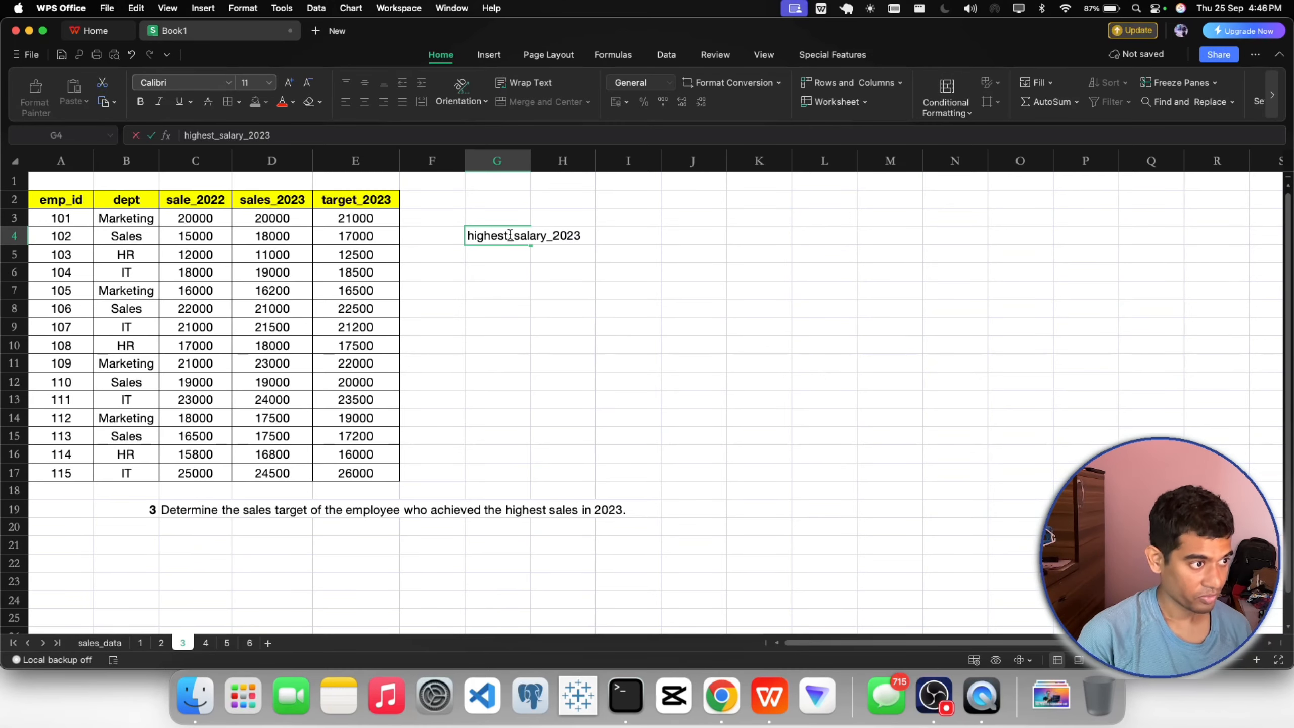
key("Return")
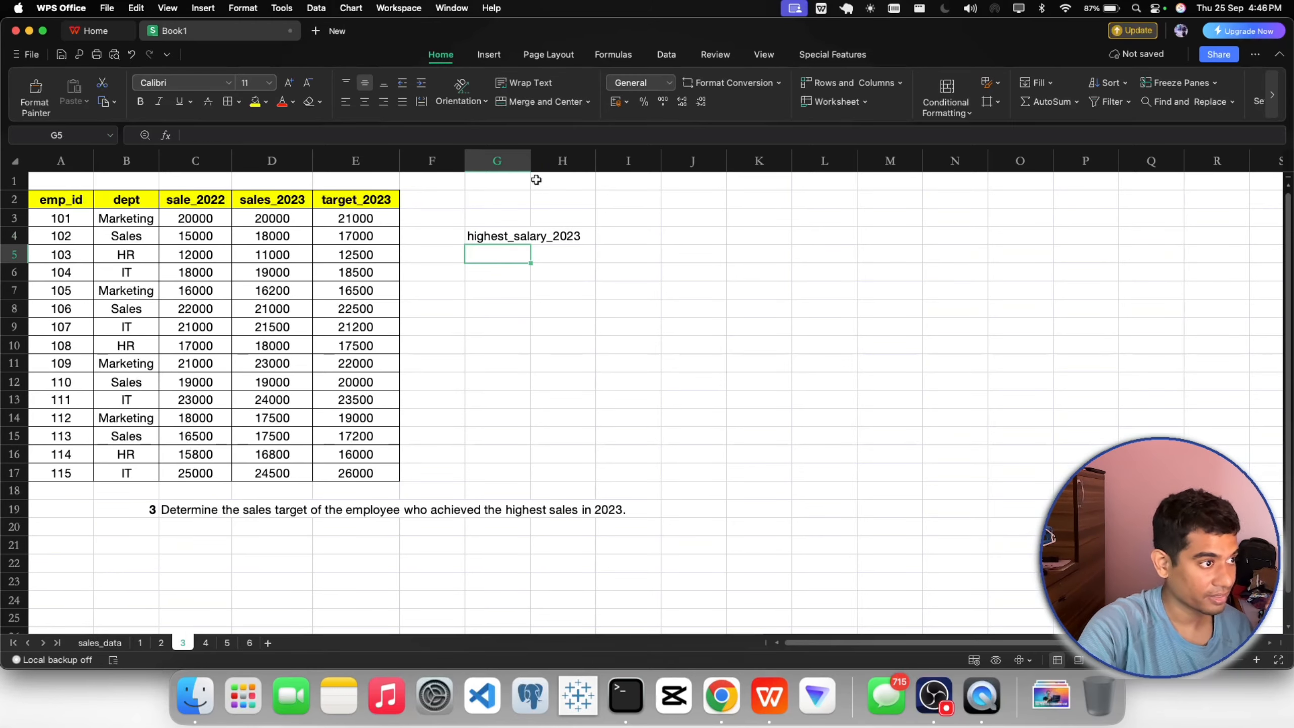
Step: Widen column G to fit the heading in G4 and make that heading bold
left_click_drag(529, 162, 584, 162)
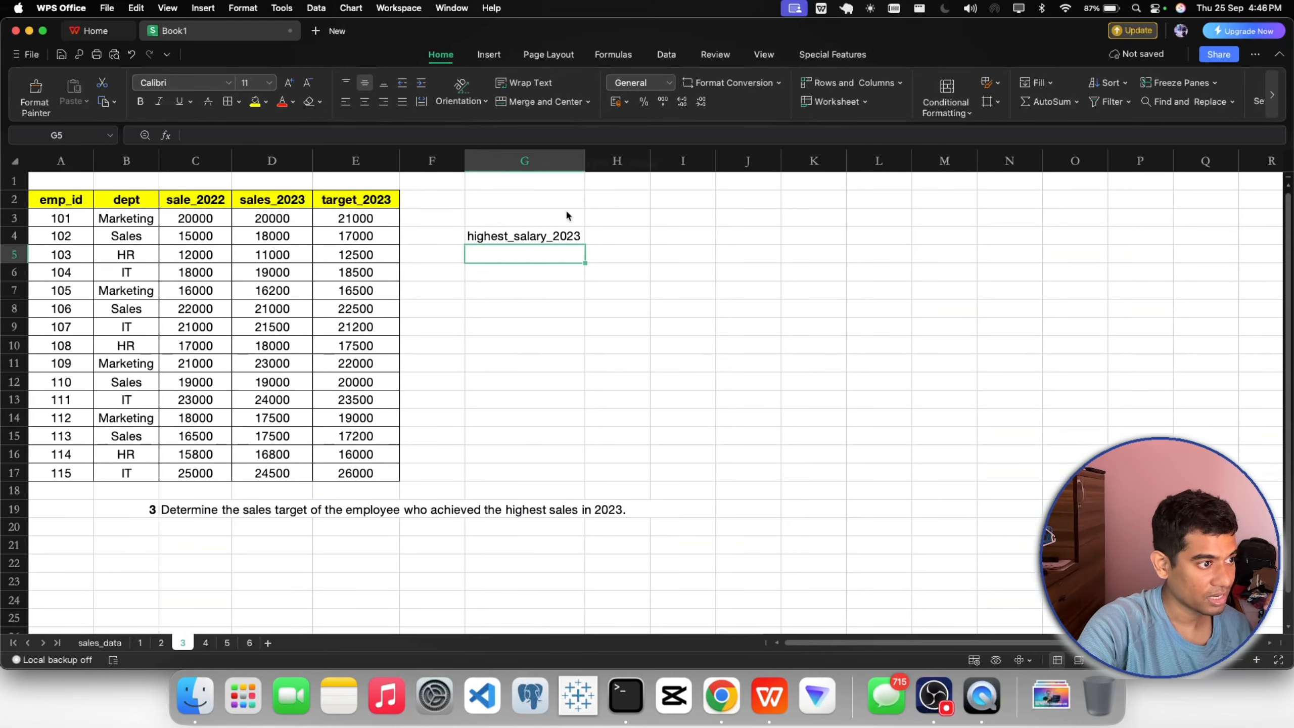
double_click(529, 255)
left_click(482, 239)
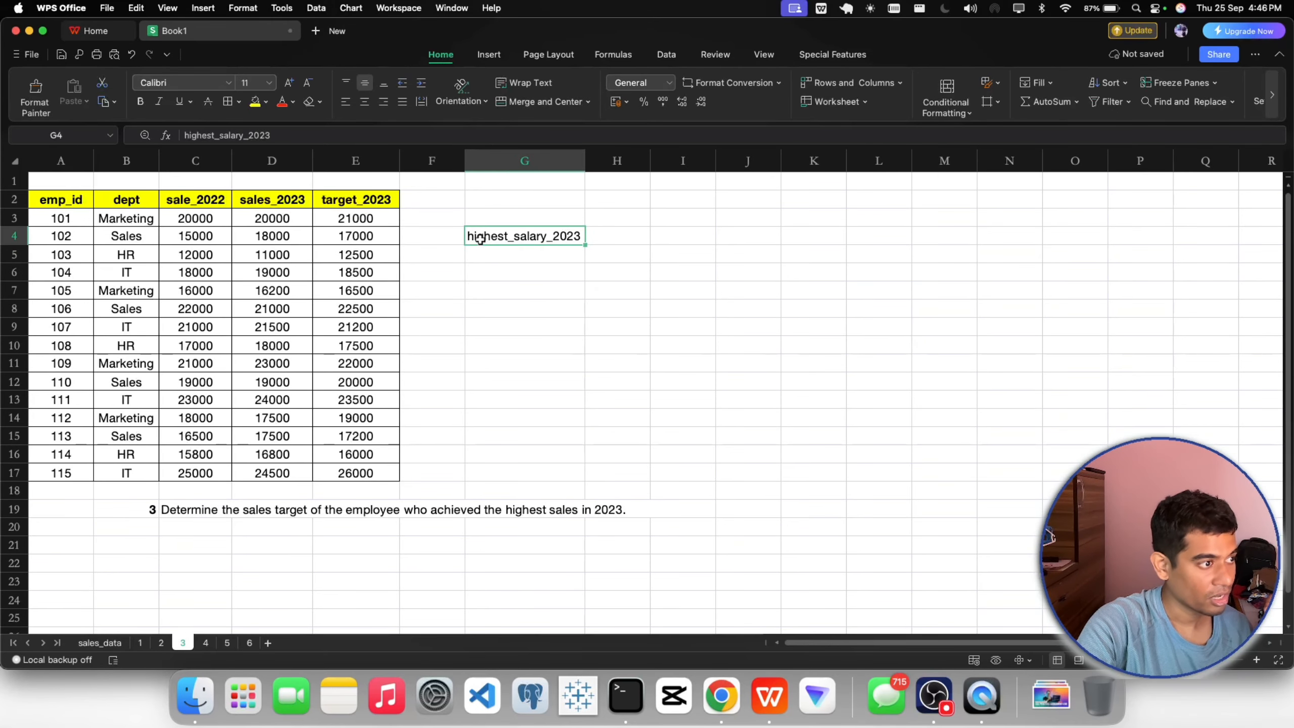
left_click(140, 101)
left_click(589, 388)
left_click_drag(585, 162, 597, 162)
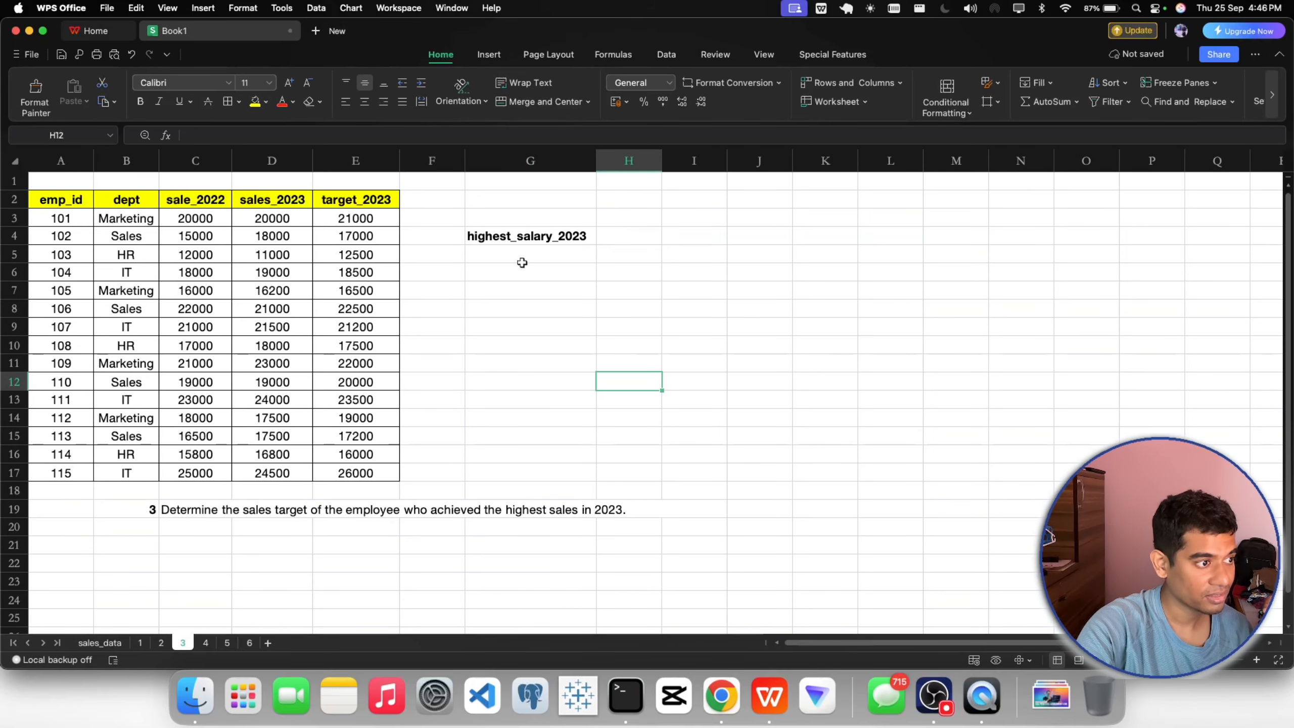
left_click(523, 259)
type("=")
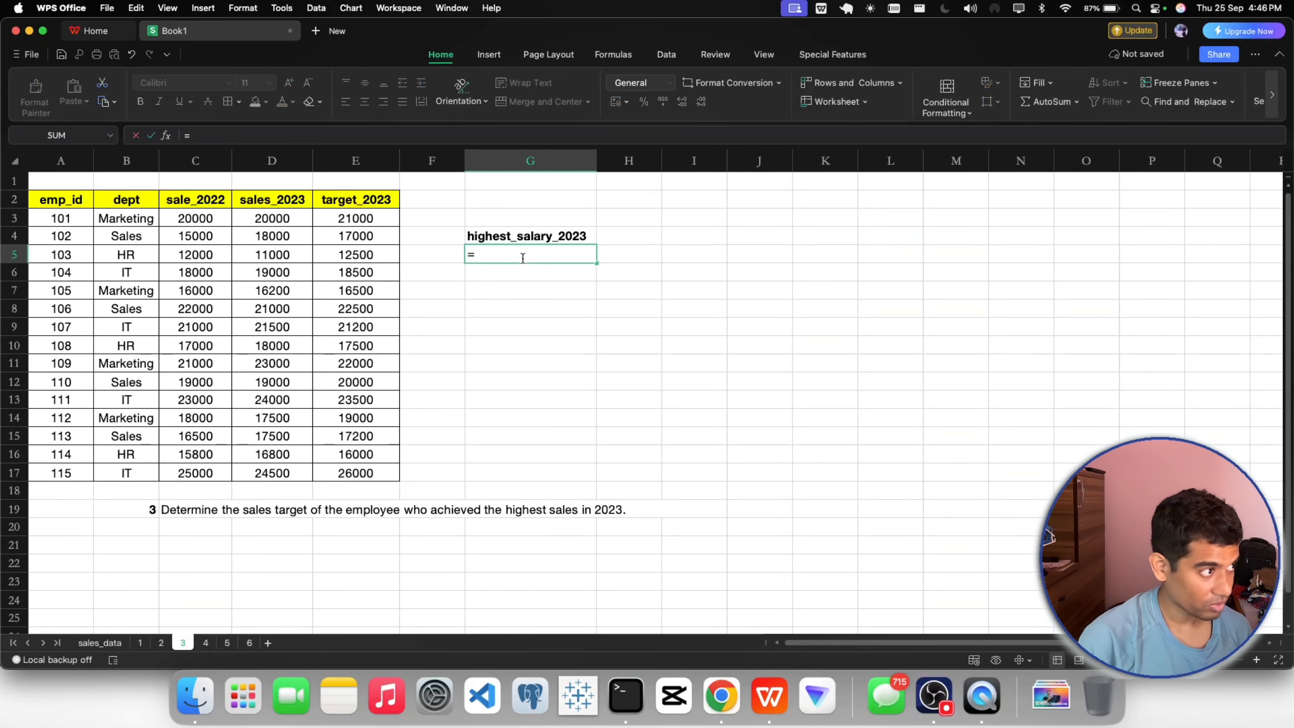
type("max(")
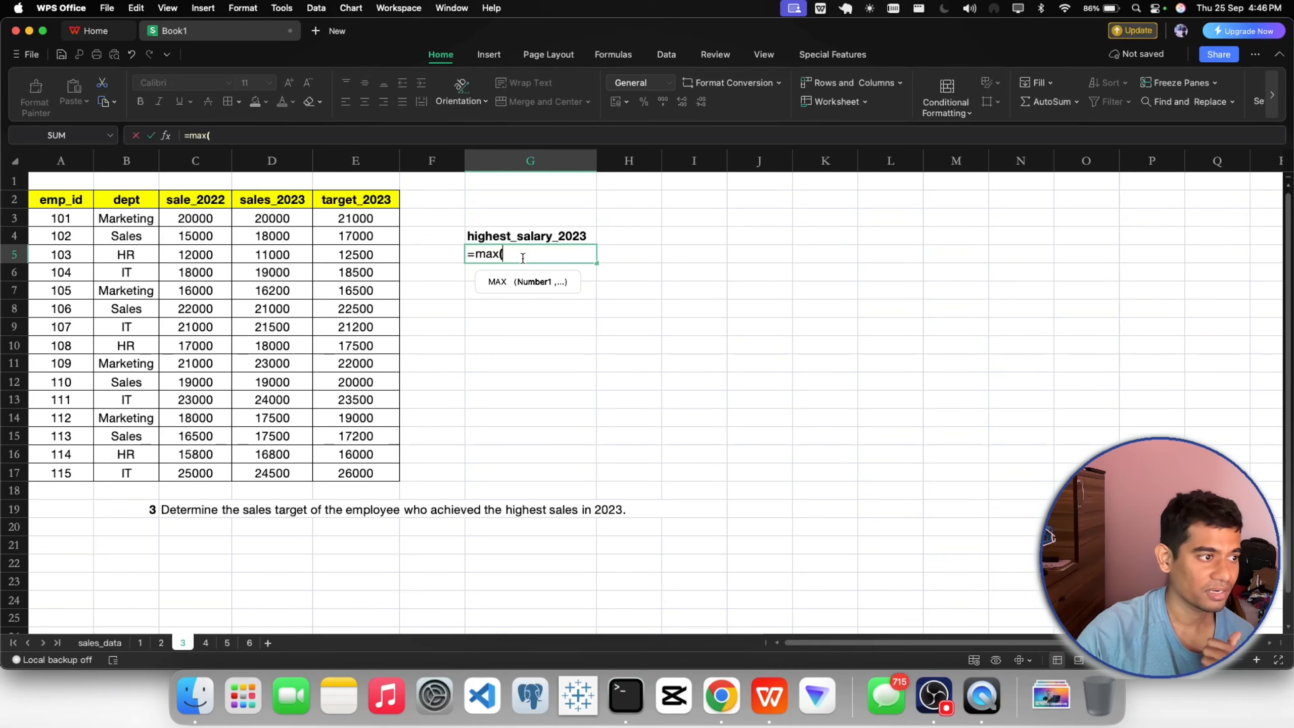
key("Escape")
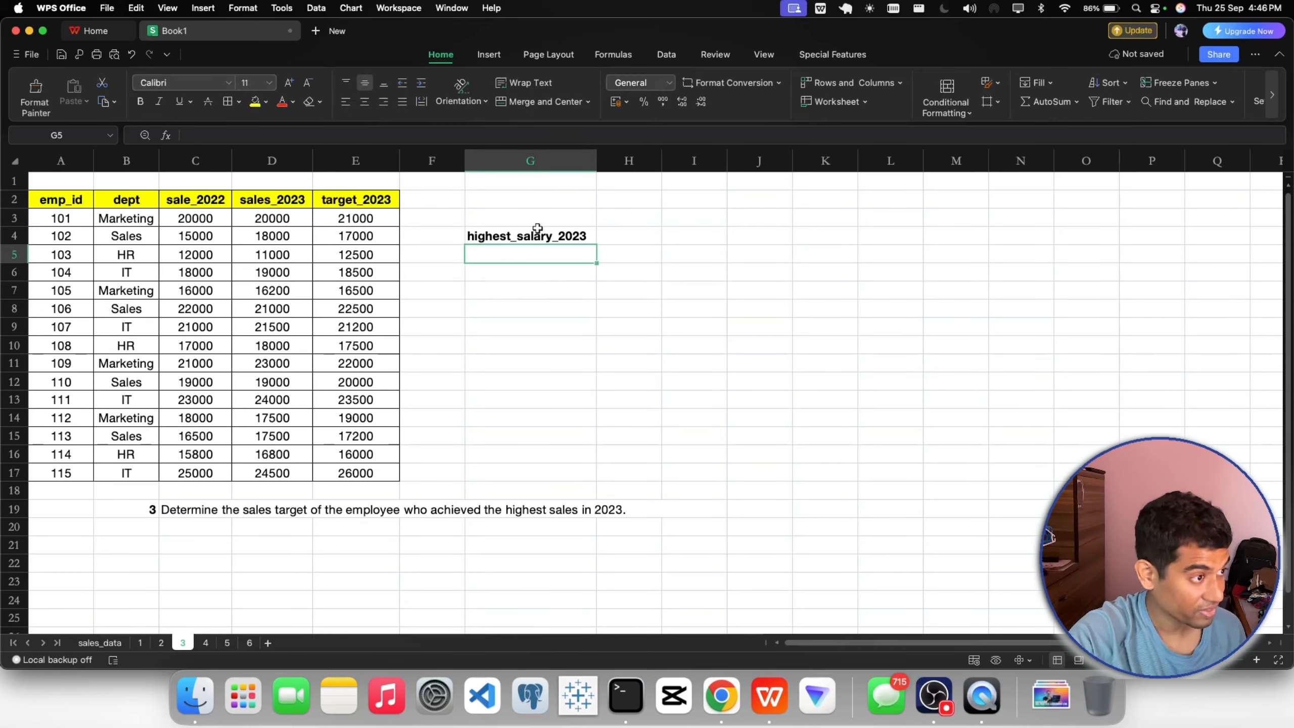
Step: Correct the heading in cell G4 to read highest_sales_2023
left_click(547, 235)
left_click_drag(552, 236, 533, 239)
type("es")
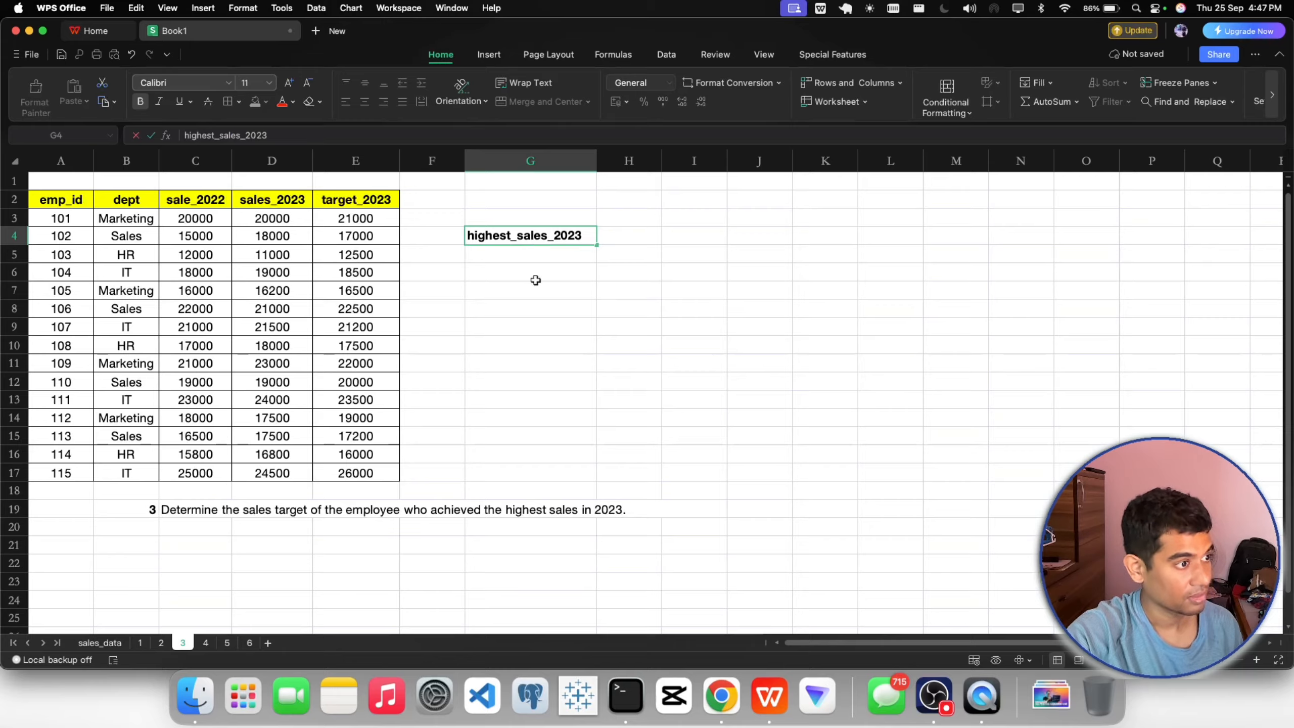
Step: Enter the formula =MAX(D2:D17) in cell G5 to find the highest value in the sales_2023 column
double_click(529, 253)
type("=")
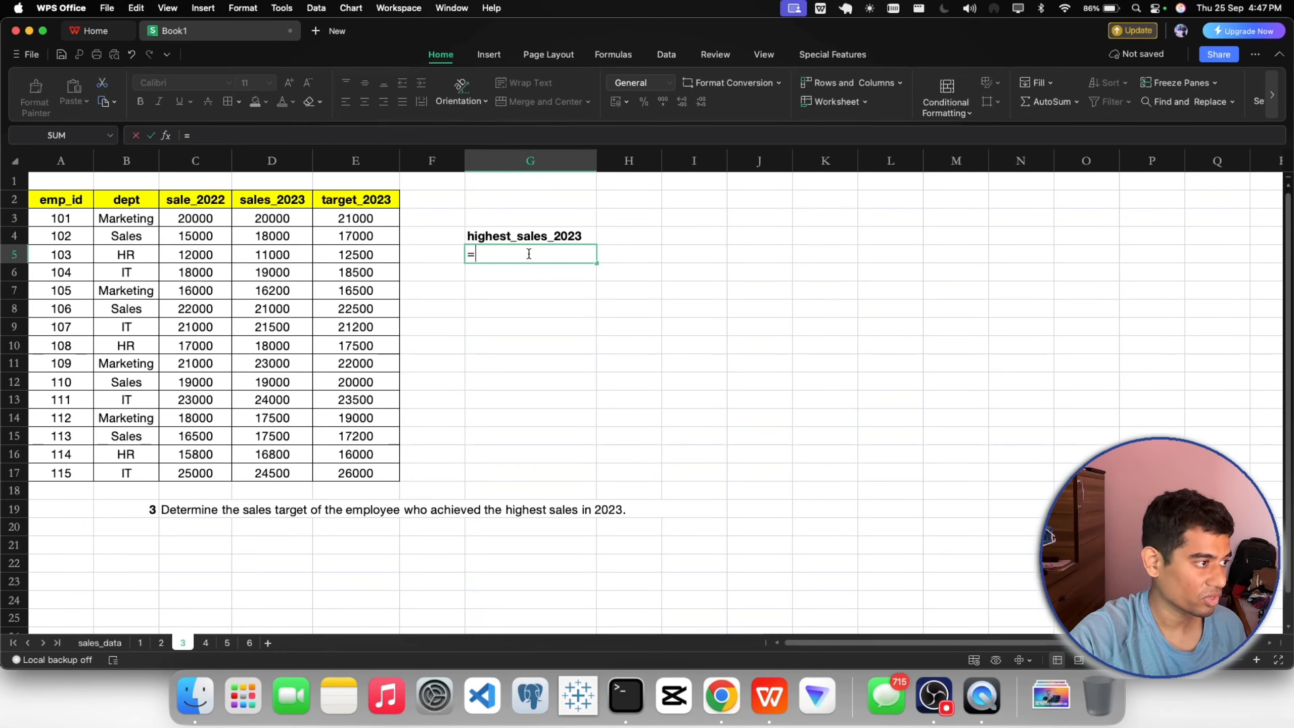
type("max")
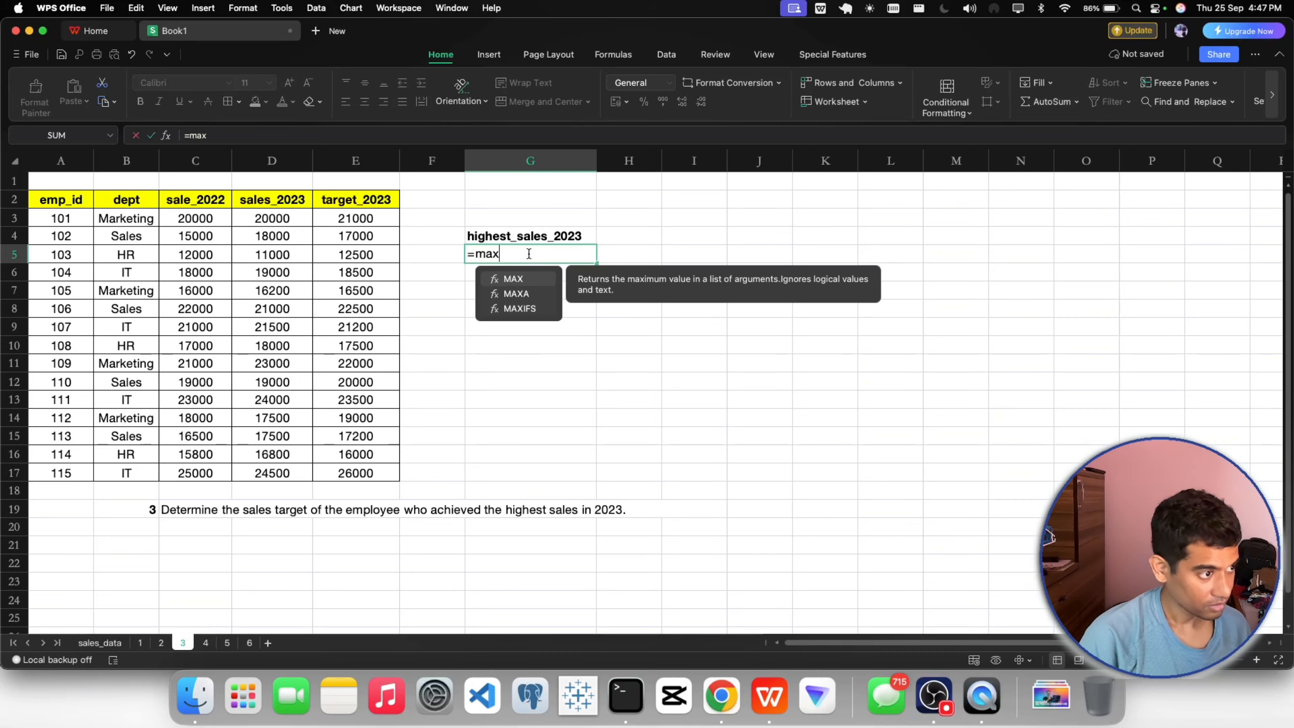
type("(")
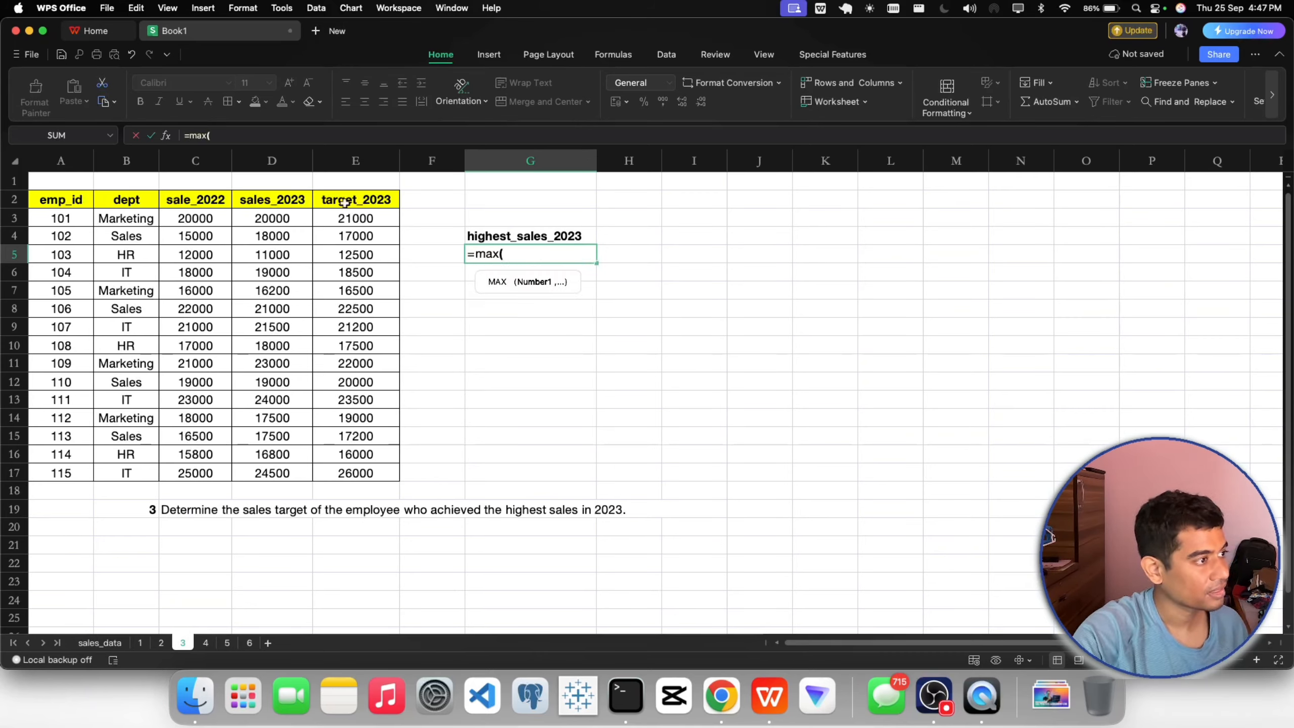
left_click_drag(263, 200, 276, 469)
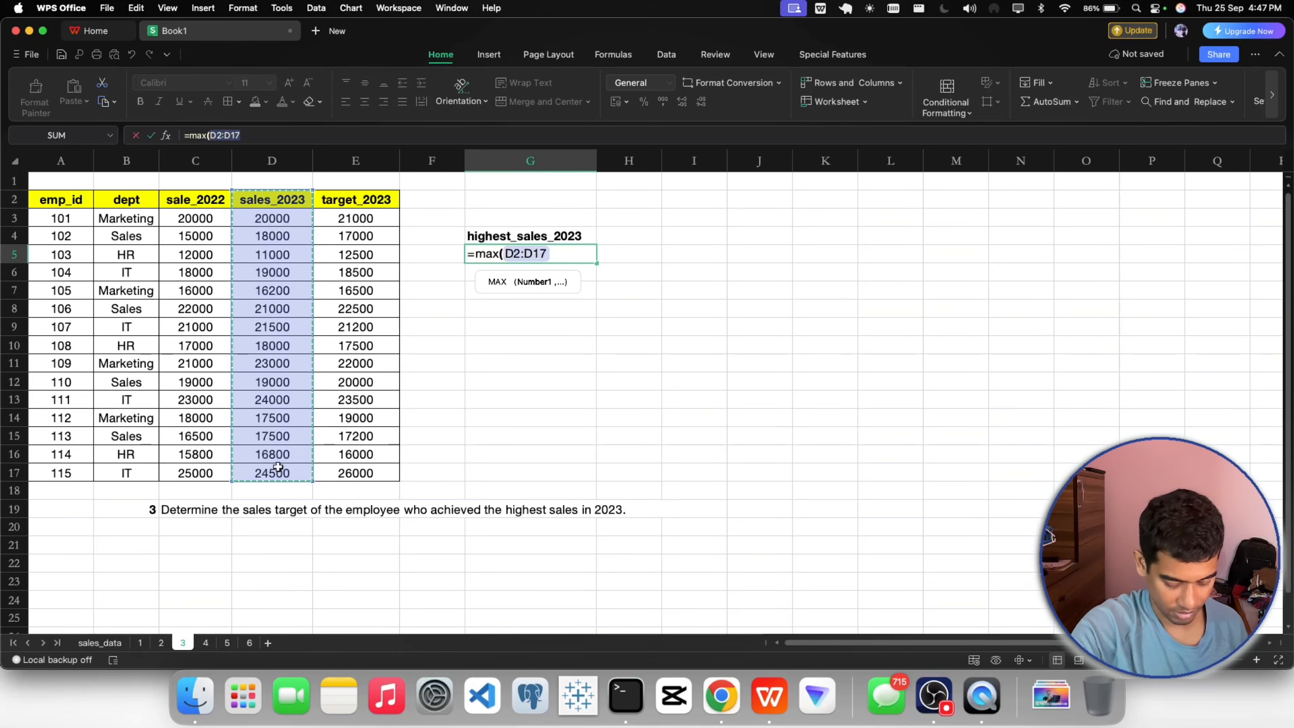
type(")")
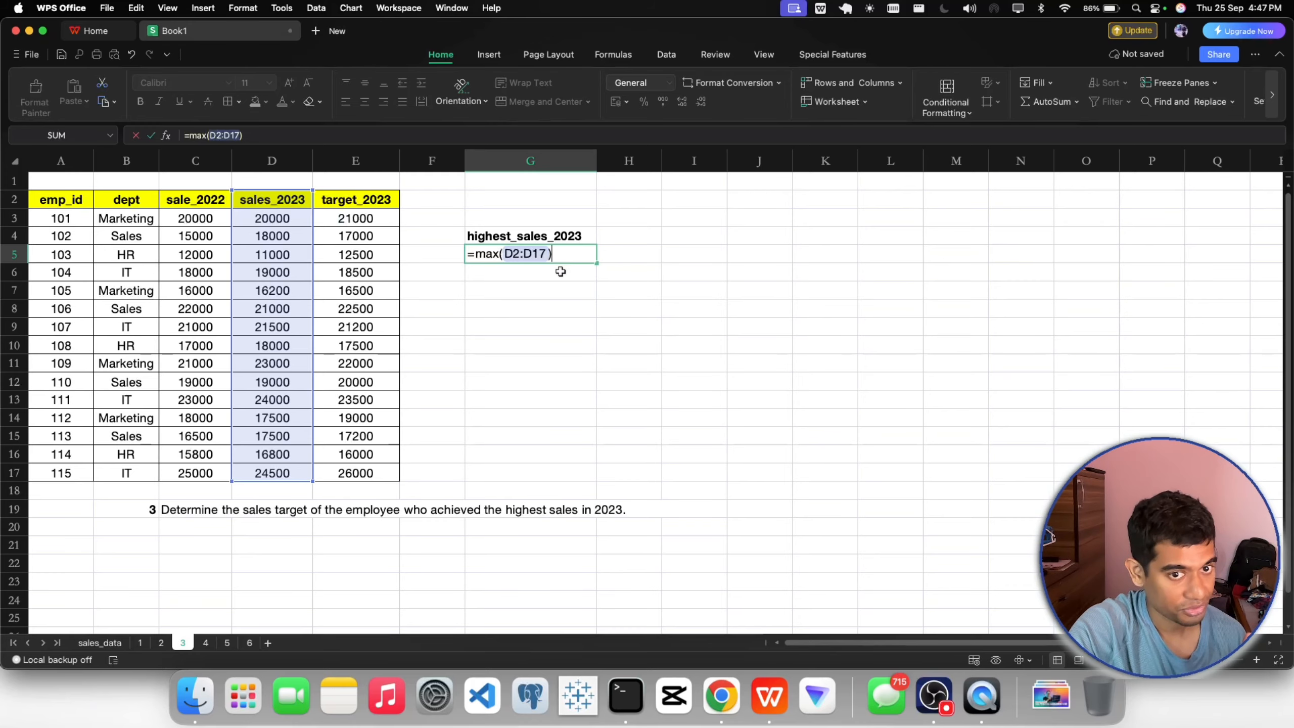
key("Return")
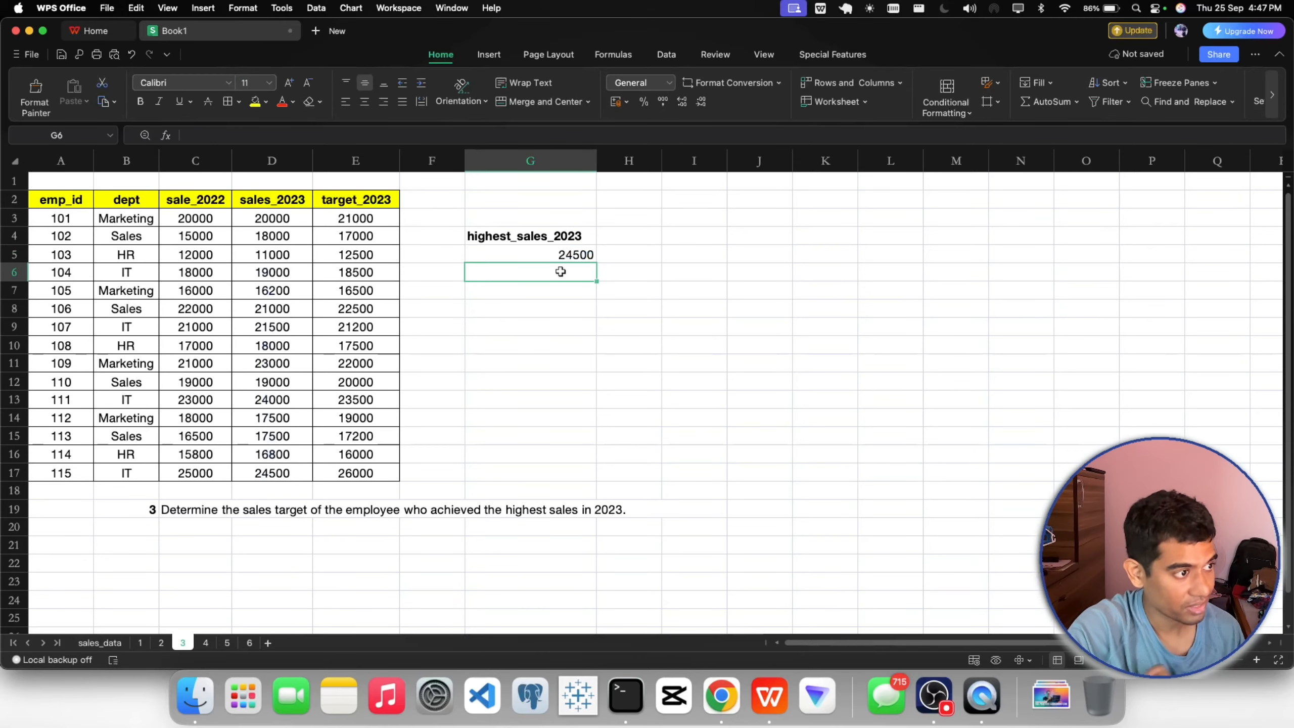
Step: Center the MAX formula's result horizontally in cell G5
left_click(573, 256)
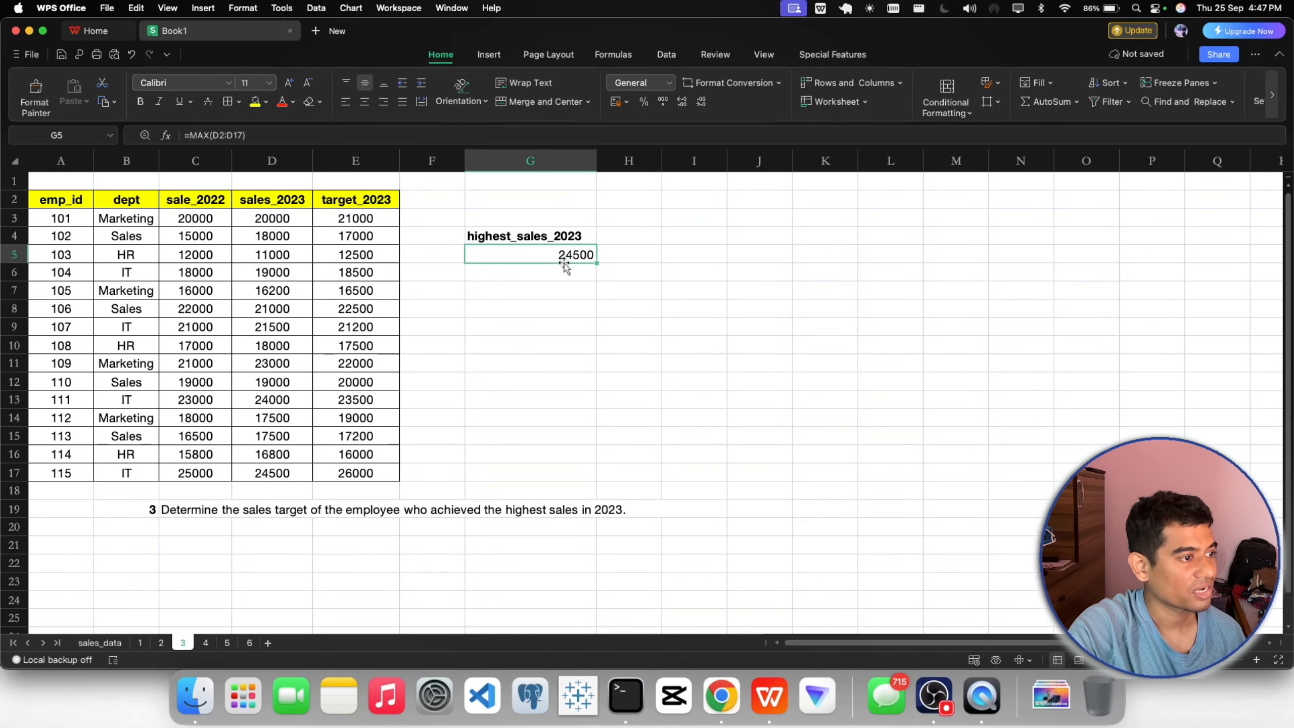
left_click(364, 102)
left_click(601, 365)
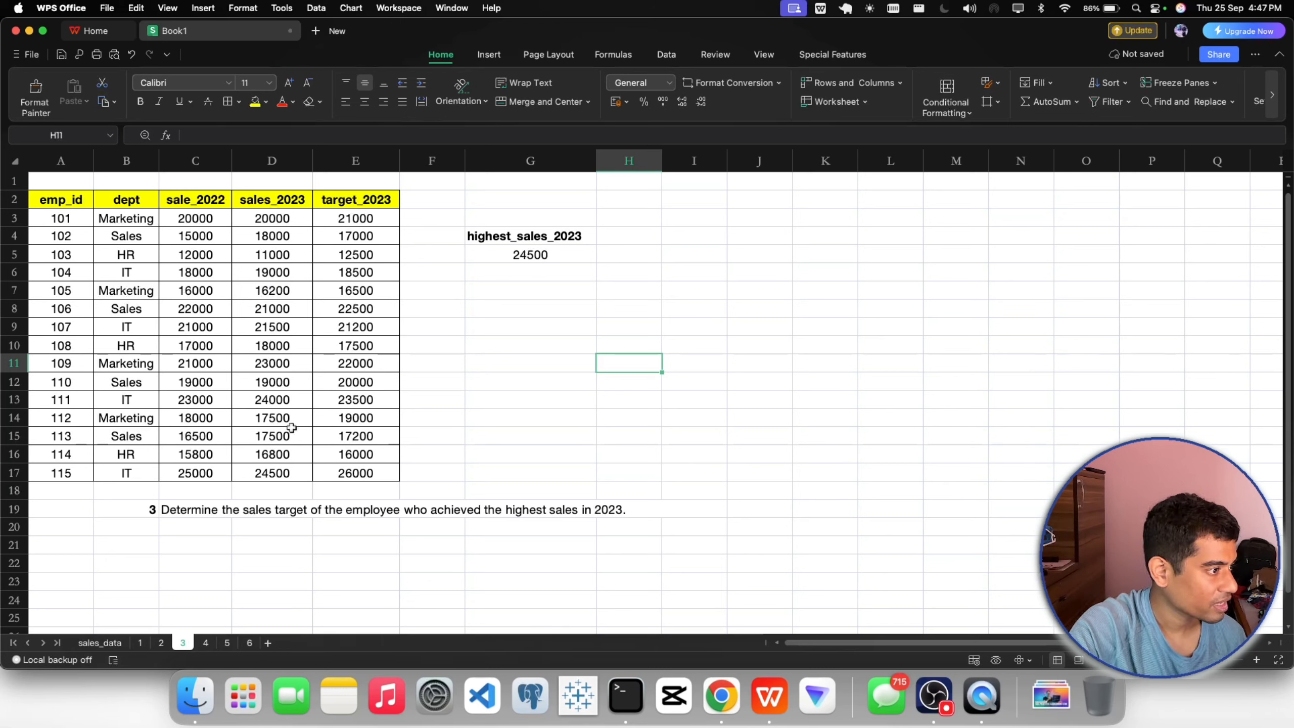
Step: Locate the highest 2023 sales value in the table and examine that employee's record in row 17
left_click(272, 471)
left_click(16, 468)
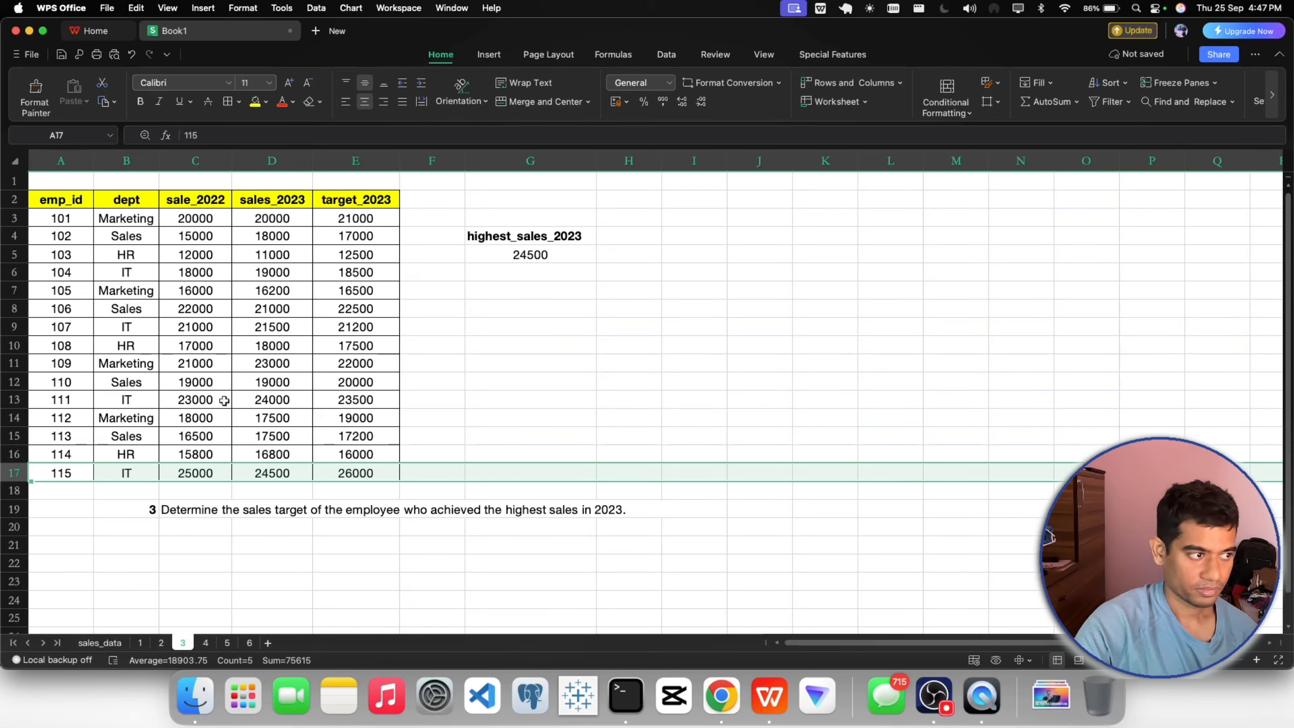
double_click(617, 238)
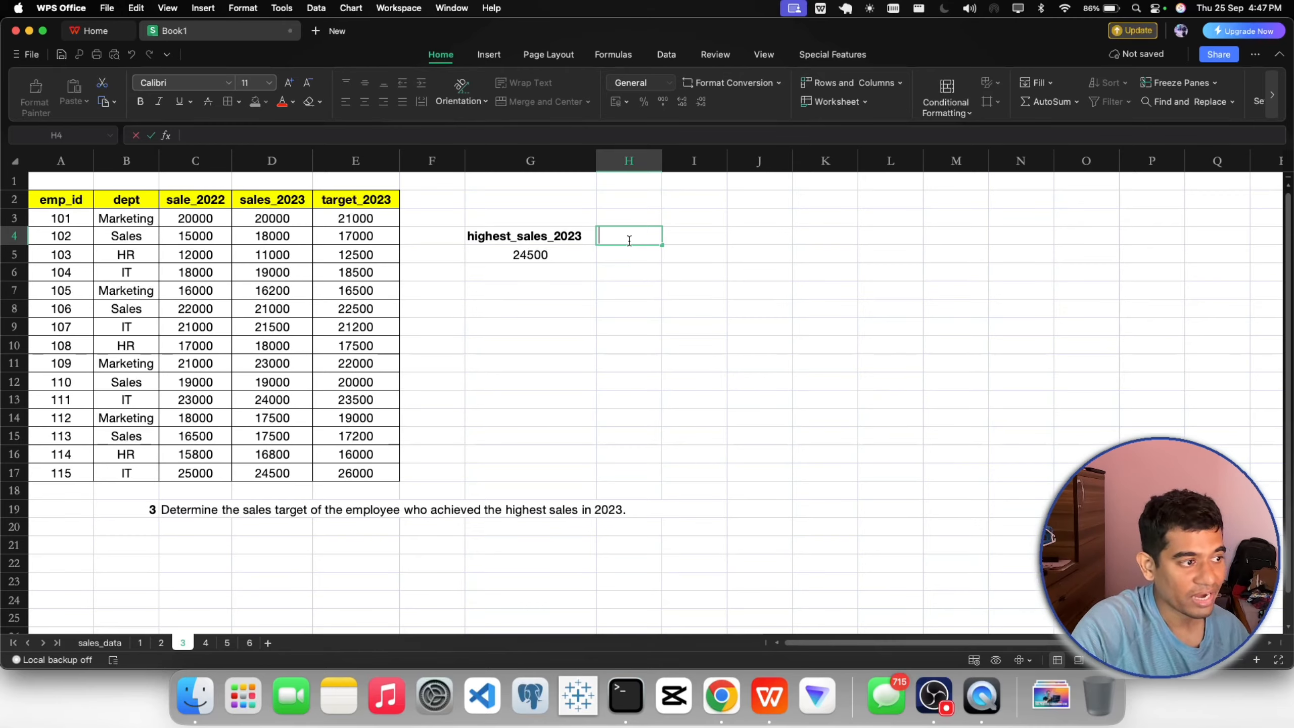
Step: Enter the heading "emp_id who achieved highest_sales_2023" in cell G7
double_click(518, 289)
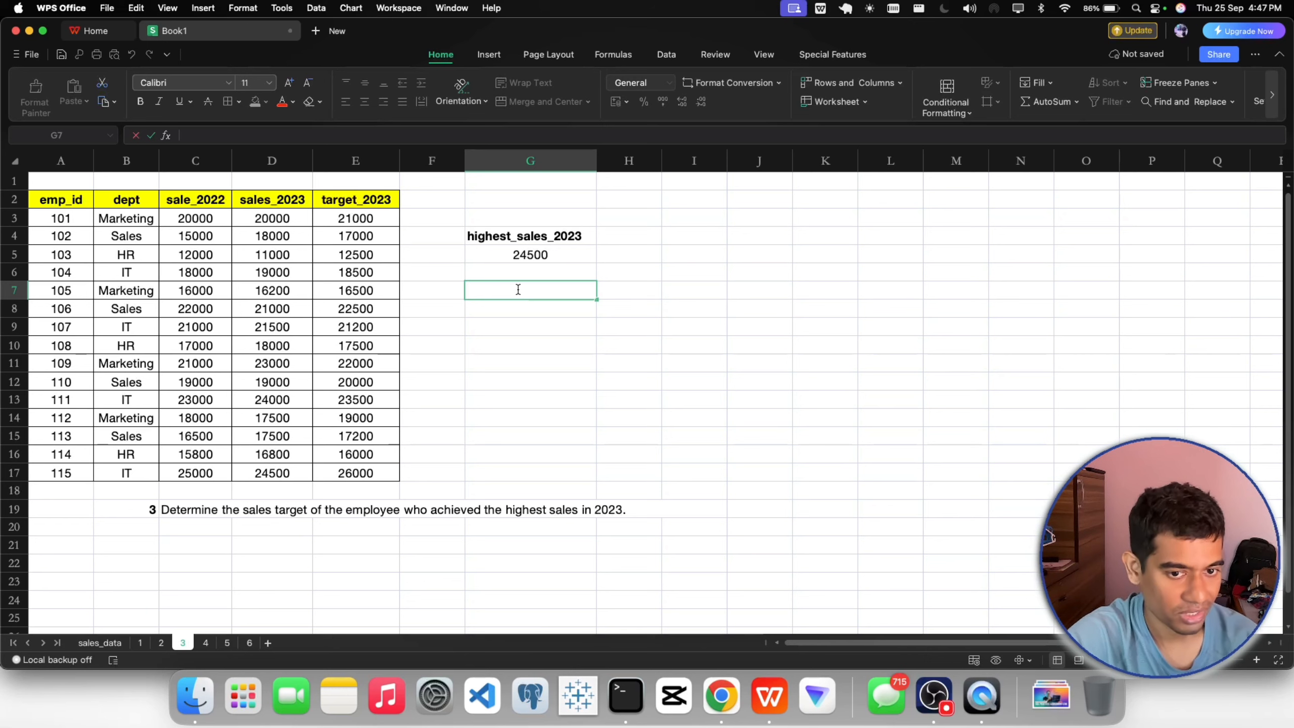
type("emp_id")
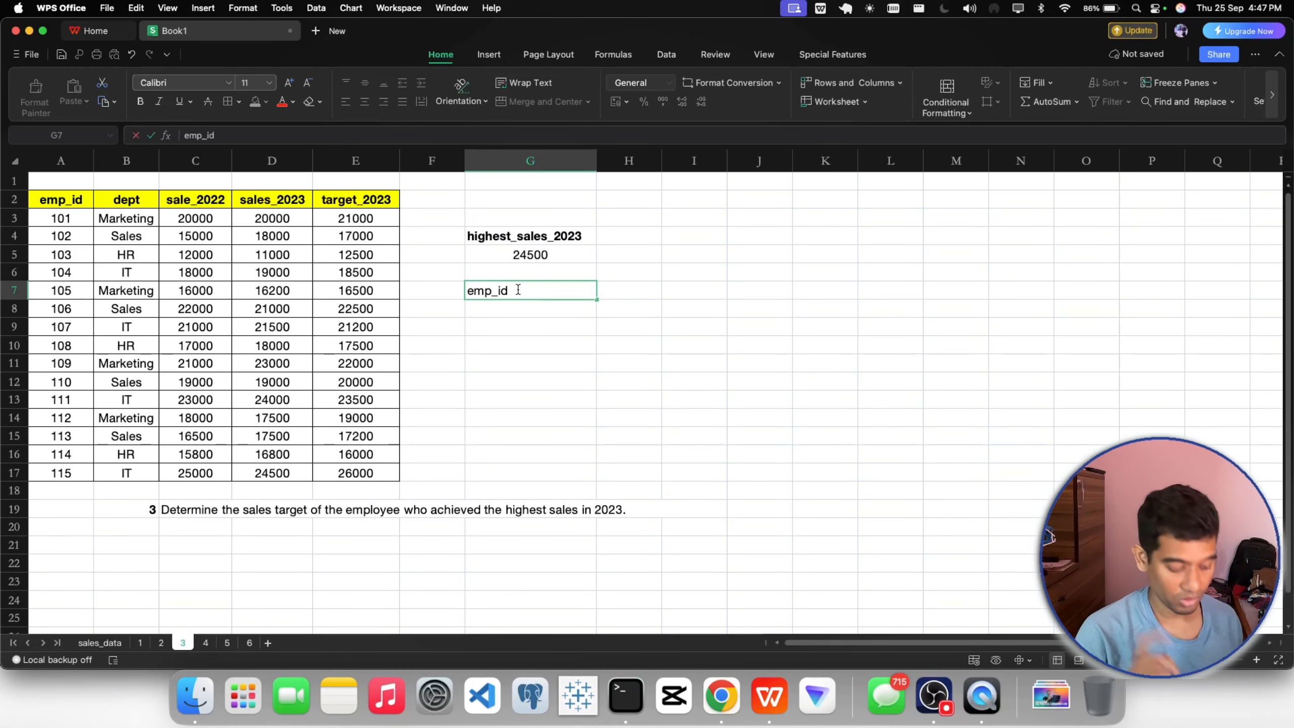
type(" who a")
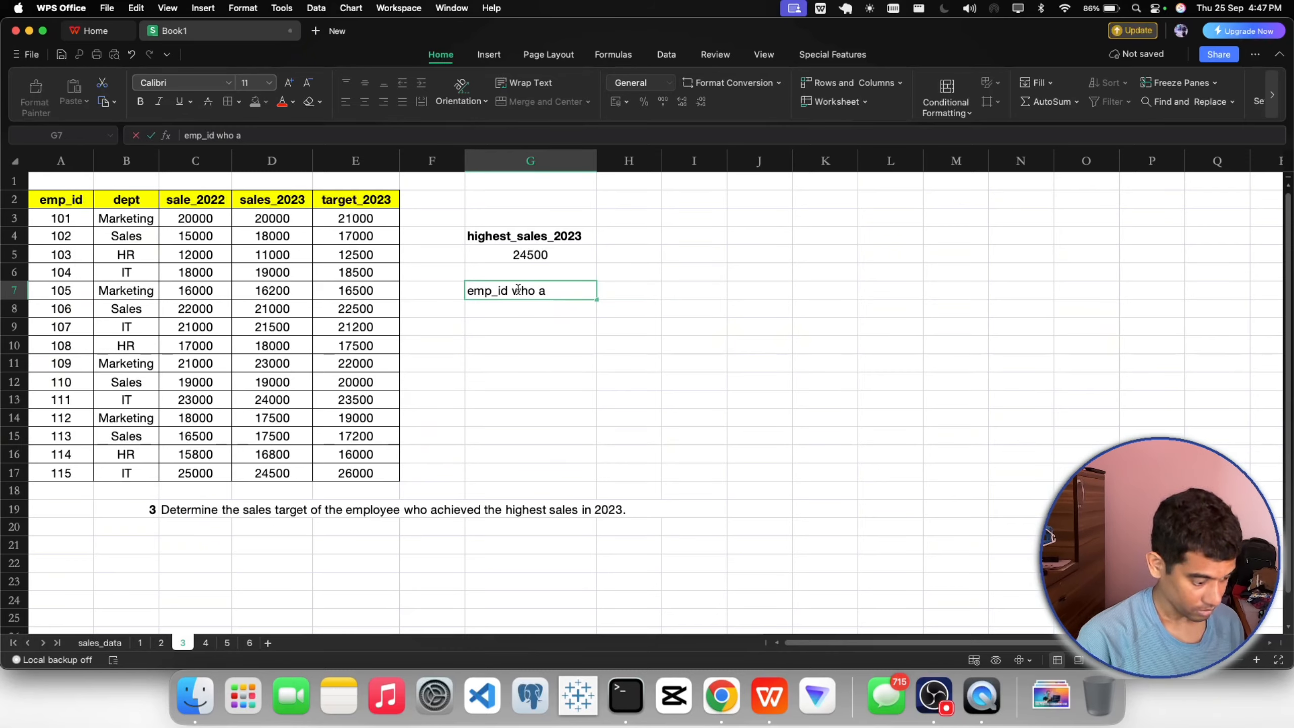
type("chieved")
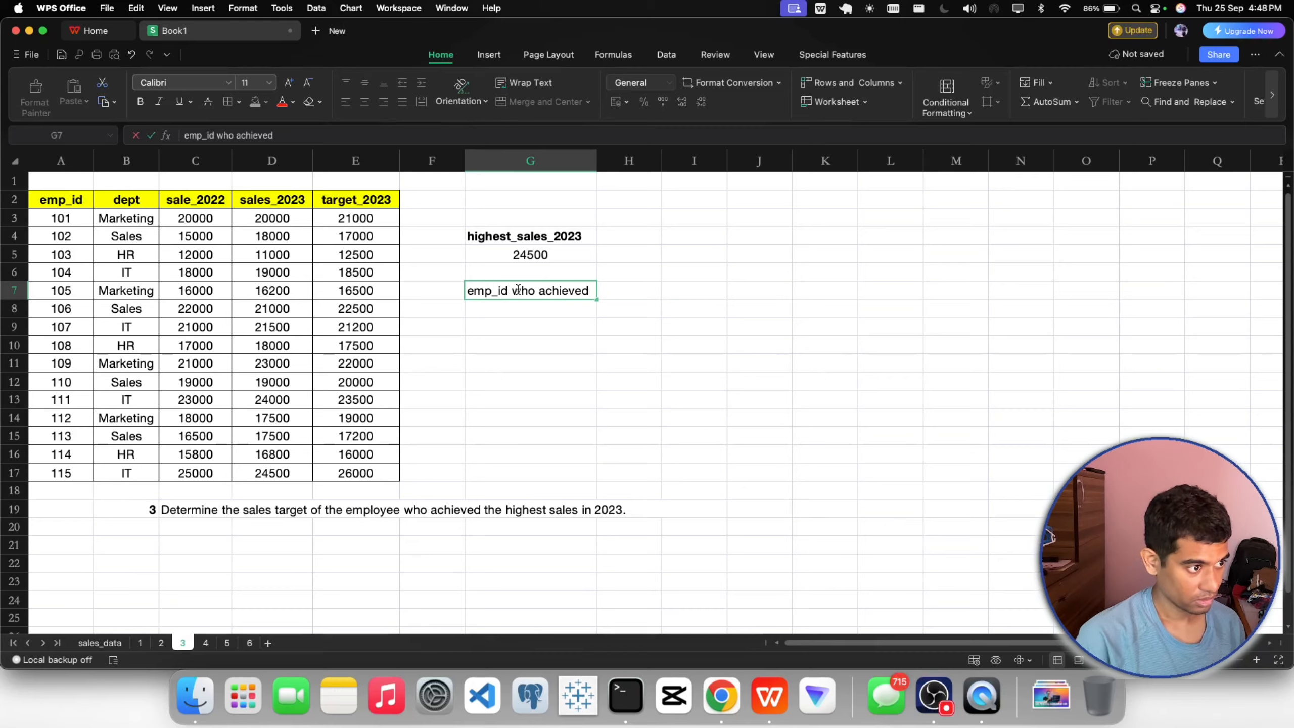
key("BackSpace")
key("BackSpace")
key("BackSpace")
key("BackSpace")
type("ved")
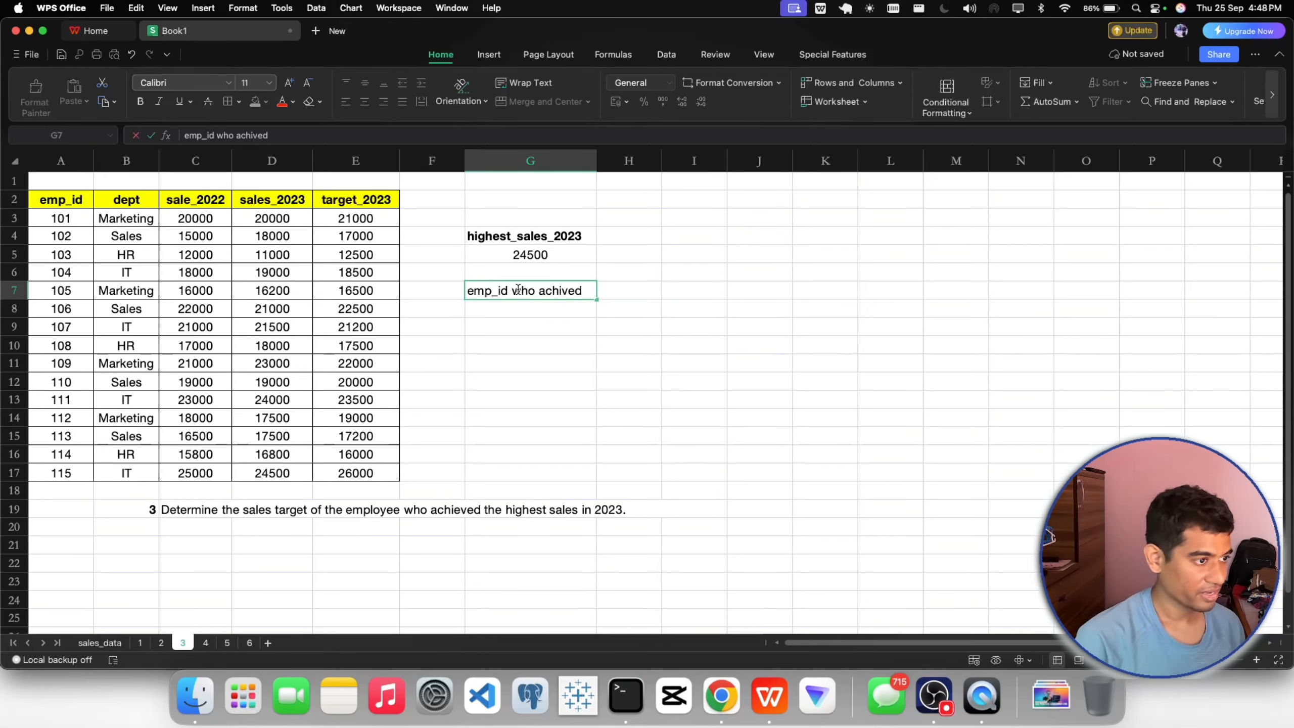
key("BackSpace")
key("BackSpace")
key("BackSpace")
key("BackSpace")
type("eved ")
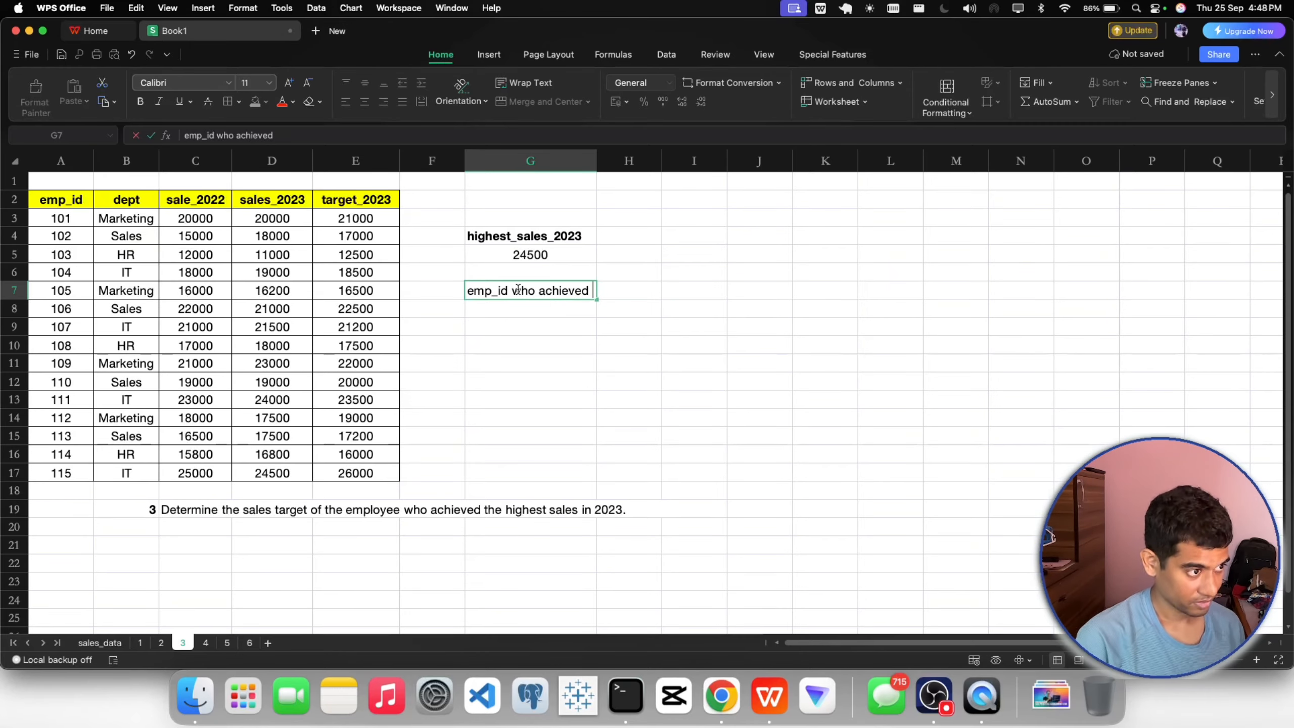
type("sa")
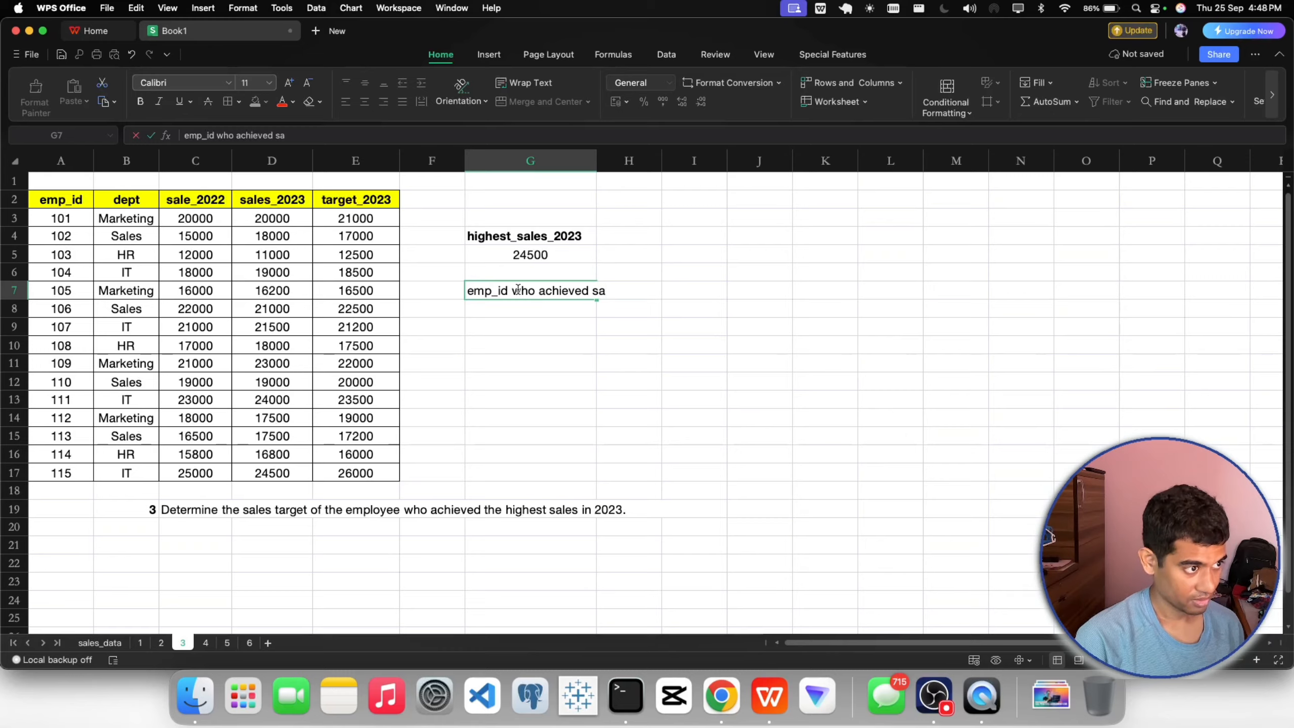
key("BackSpace")
key("BackSpace")
type("high")
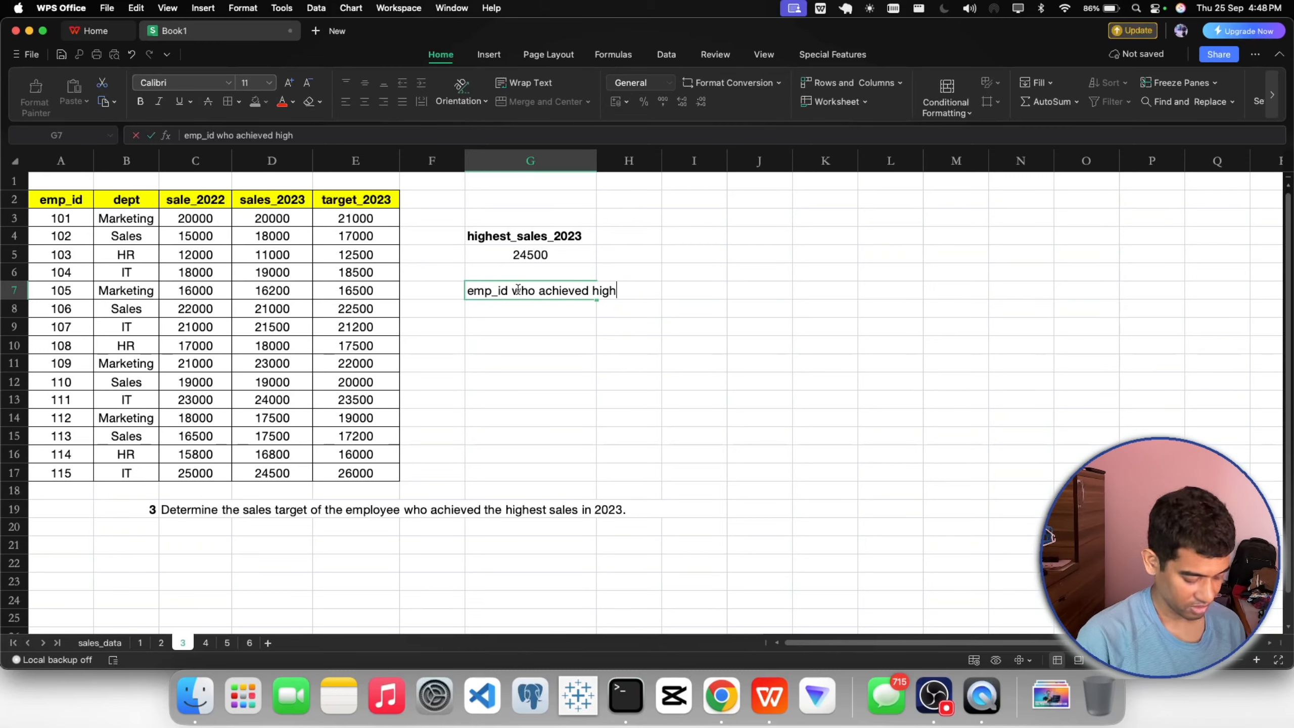
type("est_sales")
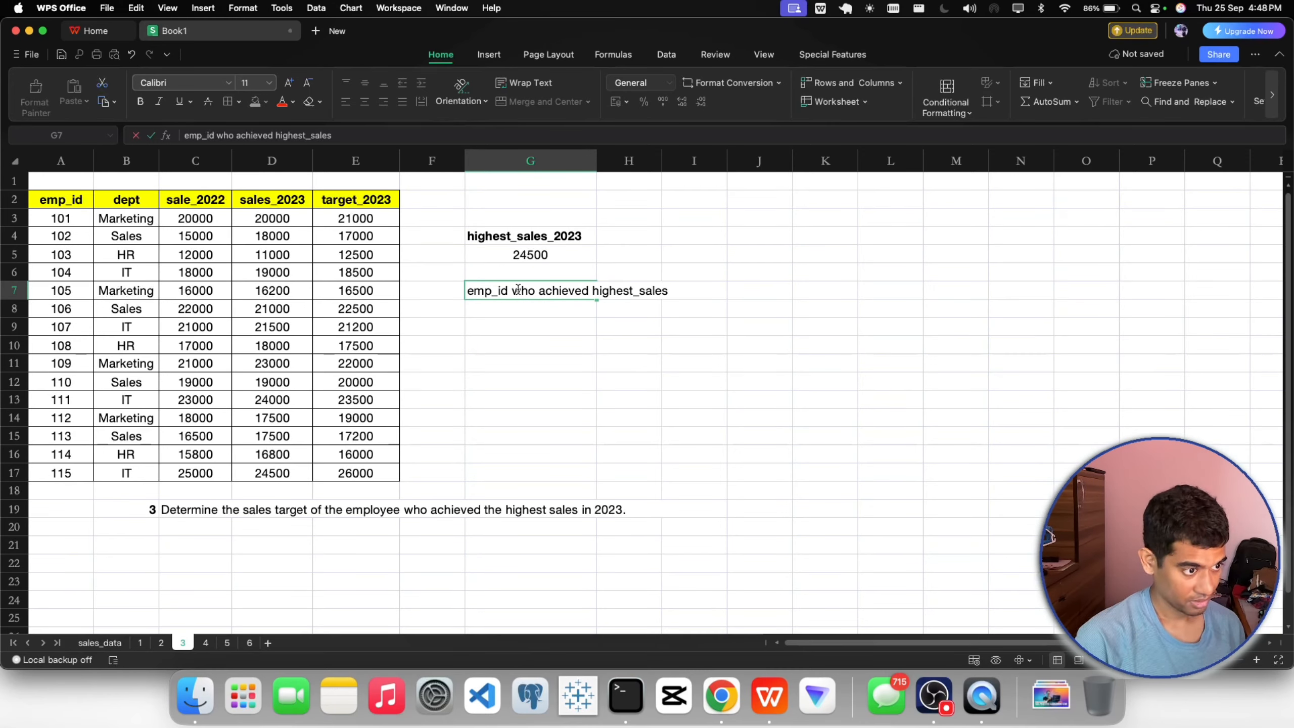
type("_2023")
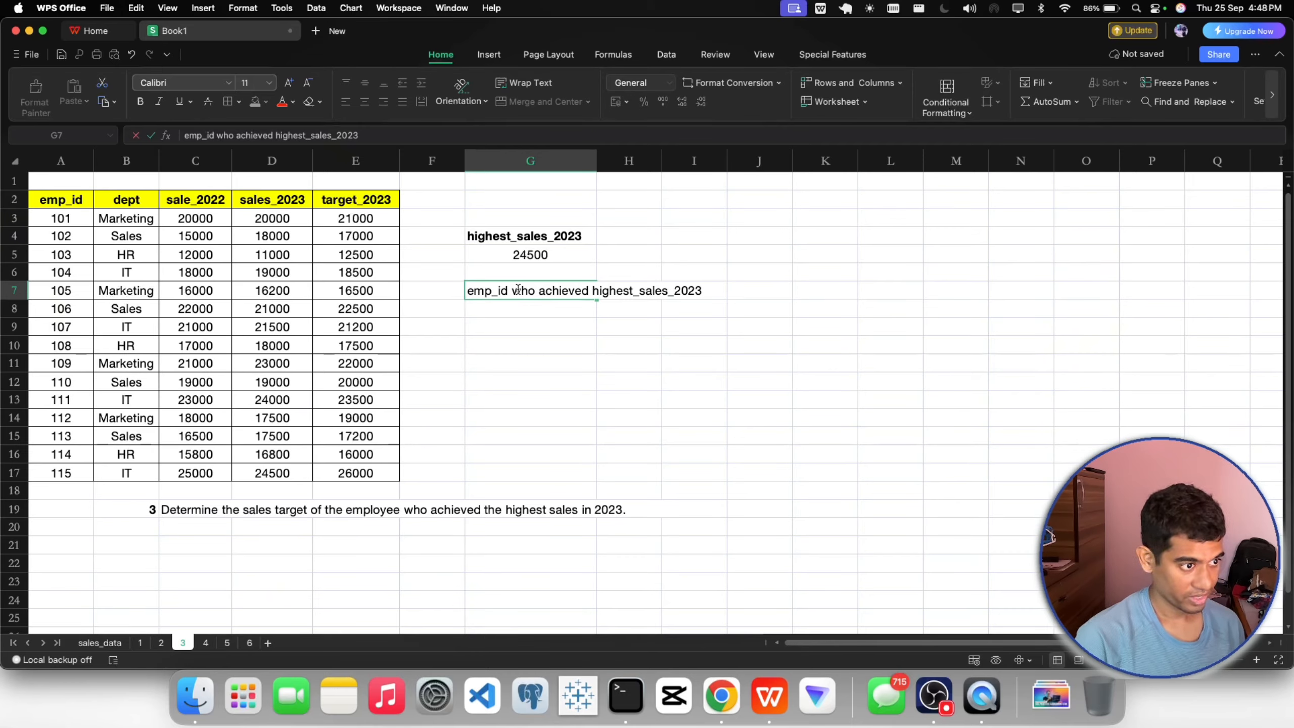
key("Return")
Step: Make the heading in cell G7 bold and widen column G to fit its full text
key("Up")
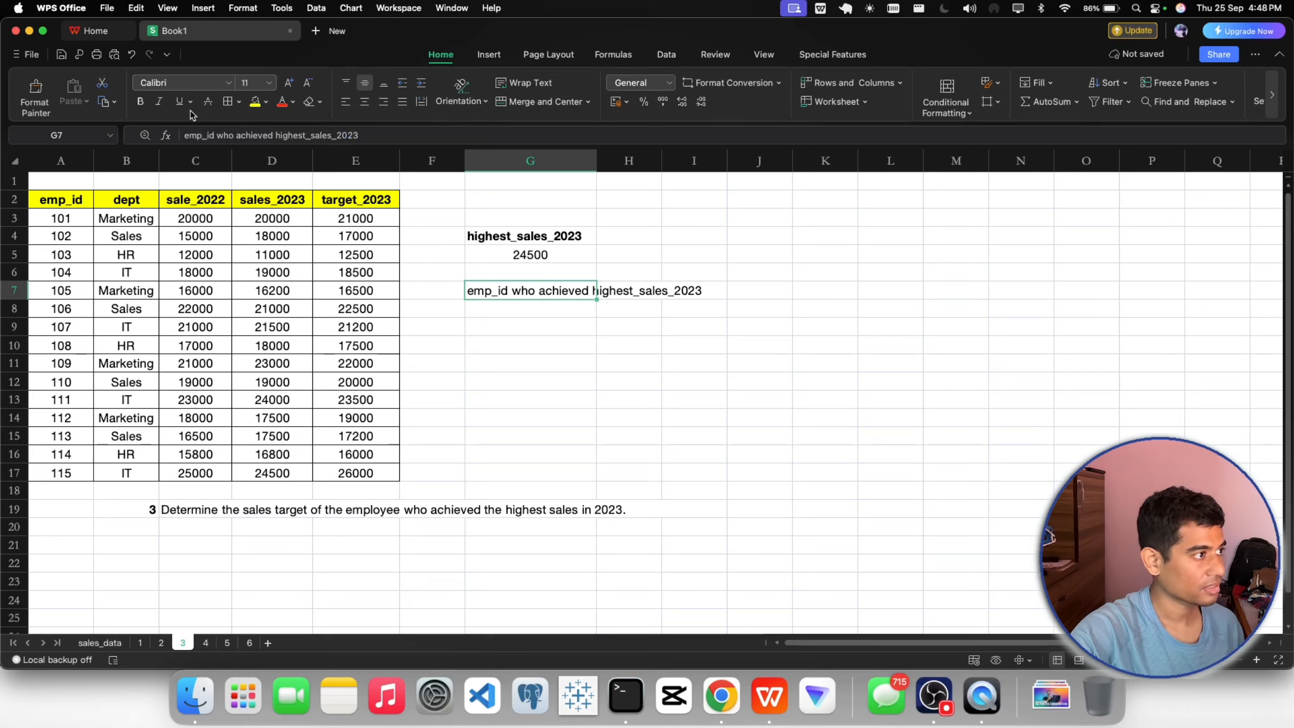
left_click(139, 102)
left_click_drag(596, 162, 713, 182)
Step: Enter =INDEX(A2:A17,MATCH(MAX(D2:D17),D2:D17,0)) in cell G8 to return the ID of the employee with the highest 2023 sales
left_click(557, 310)
double_click(562, 309)
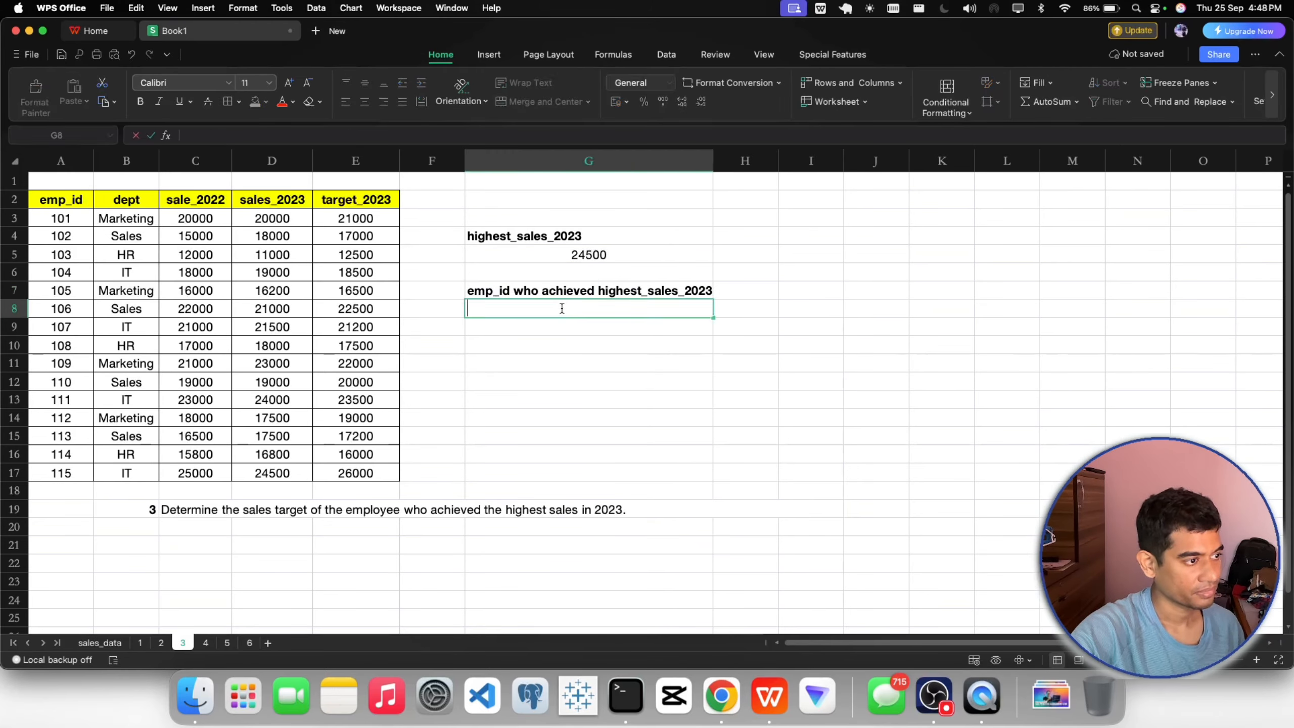
type("=")
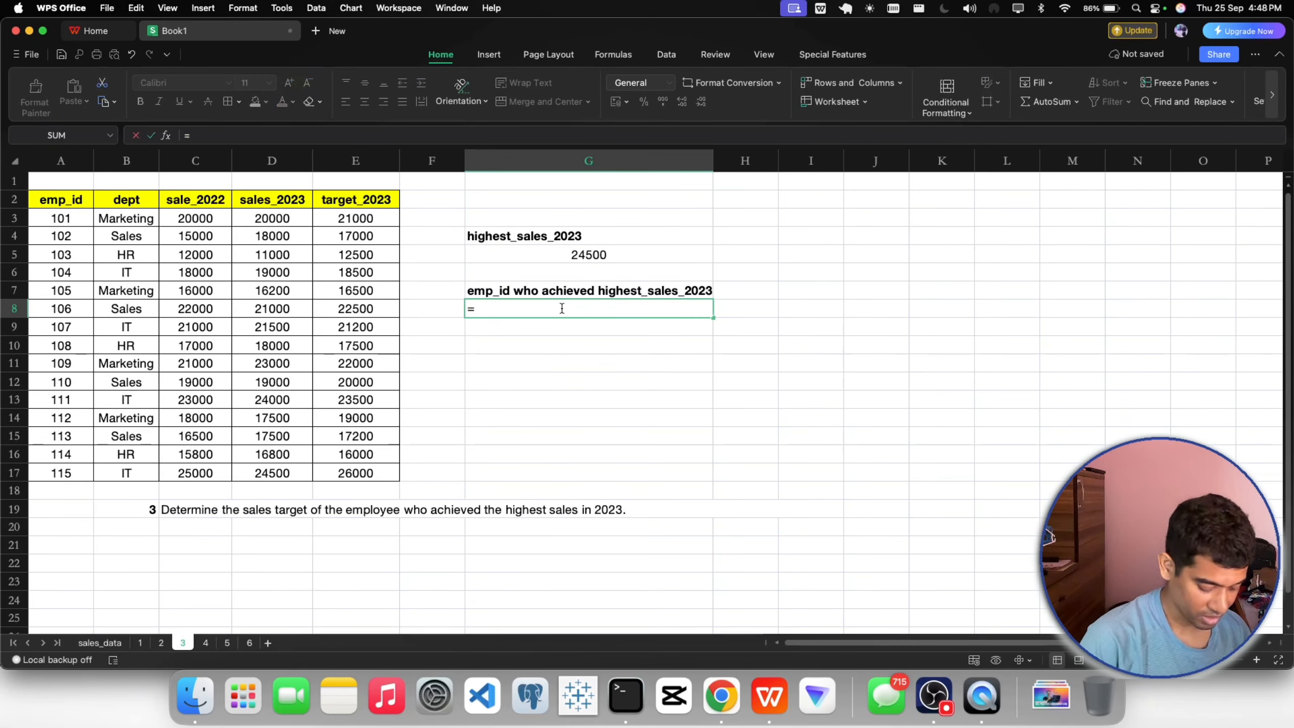
type("ind")
type("ex(")
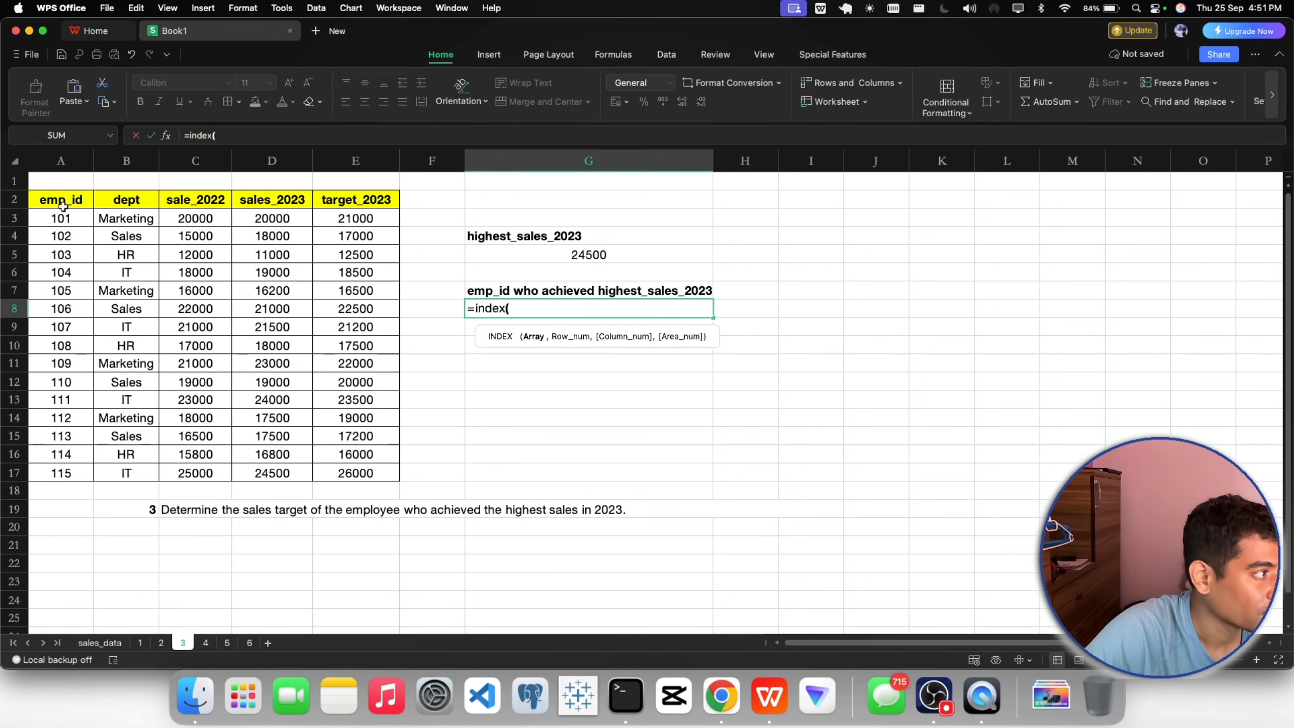
mouse_move(61, 202)
left_mouse_down()
mouse_move(63, 472)
mouse_move(77, 464)
left_mouse_up()
type(",")
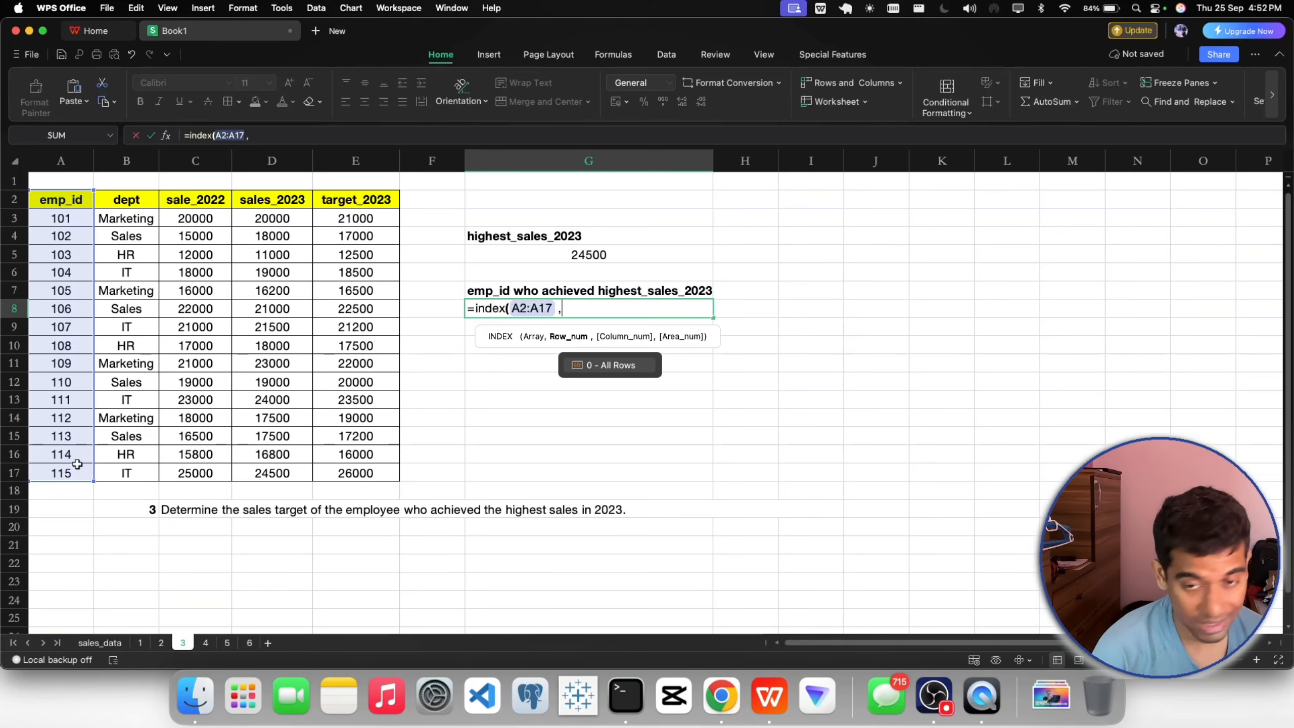
type("mac")
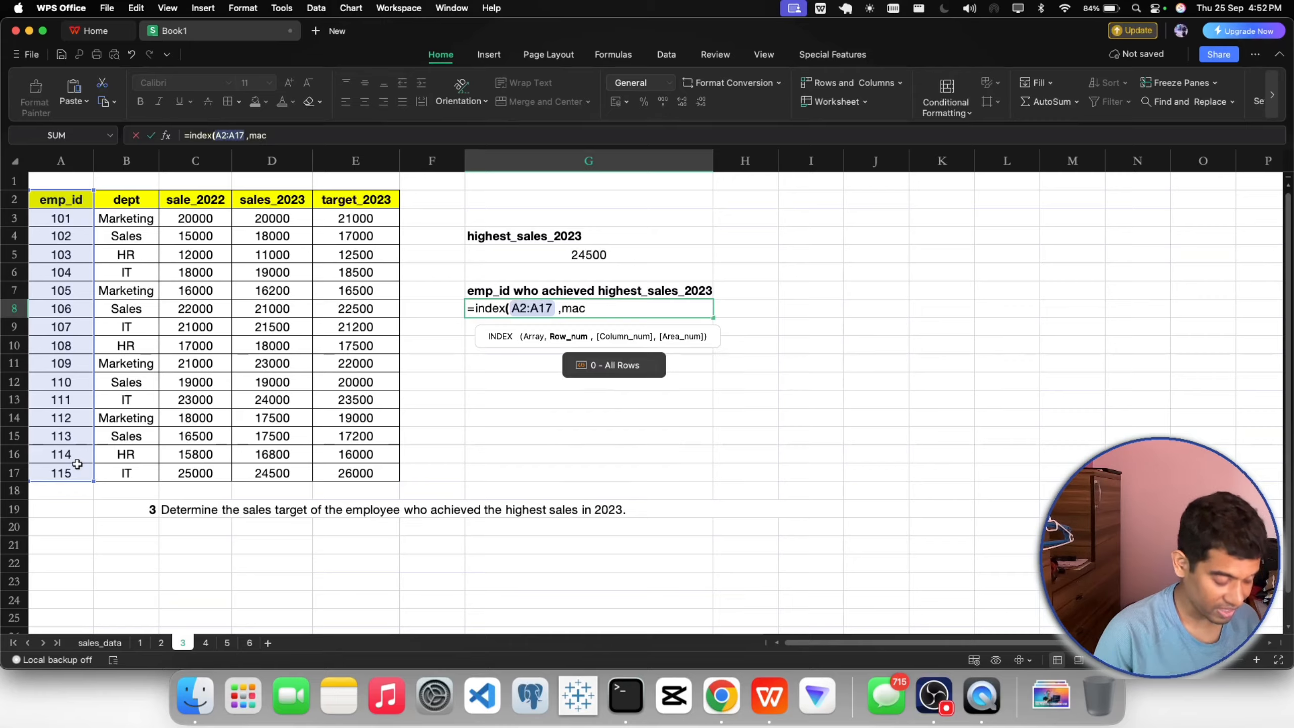
key("BackSpace")
type("tch(")
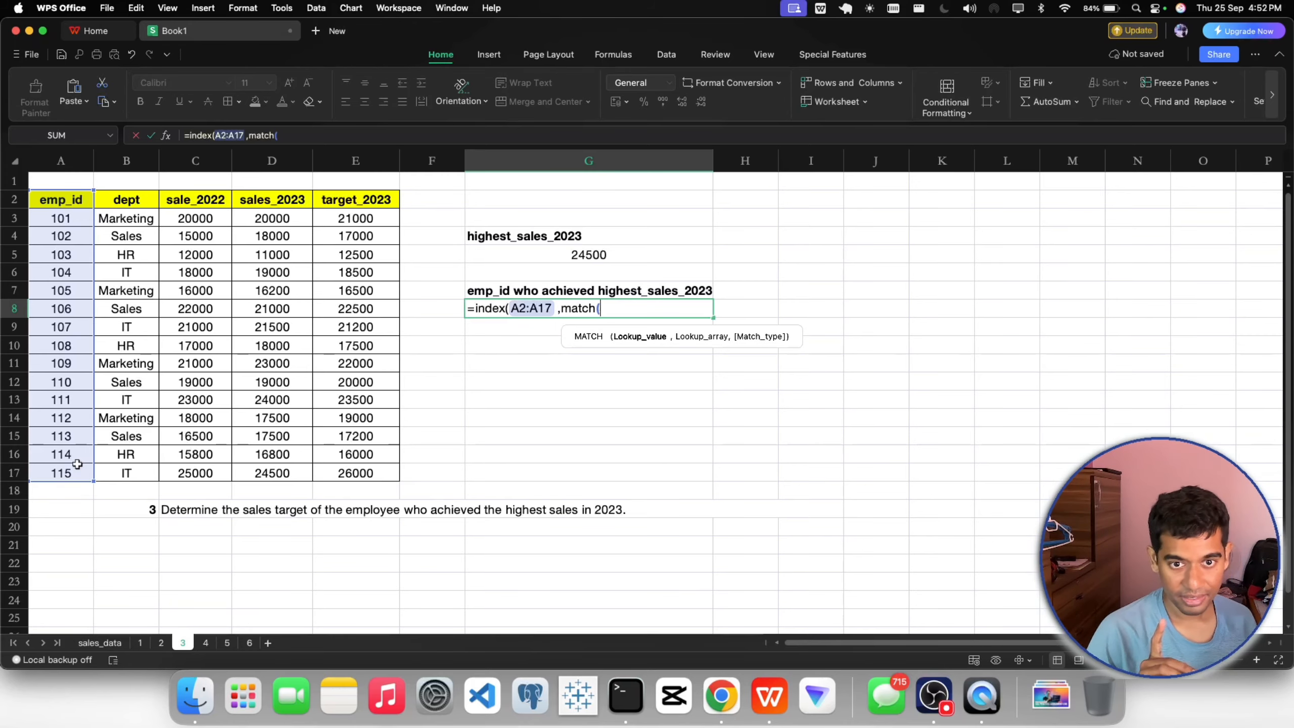
type("max(")
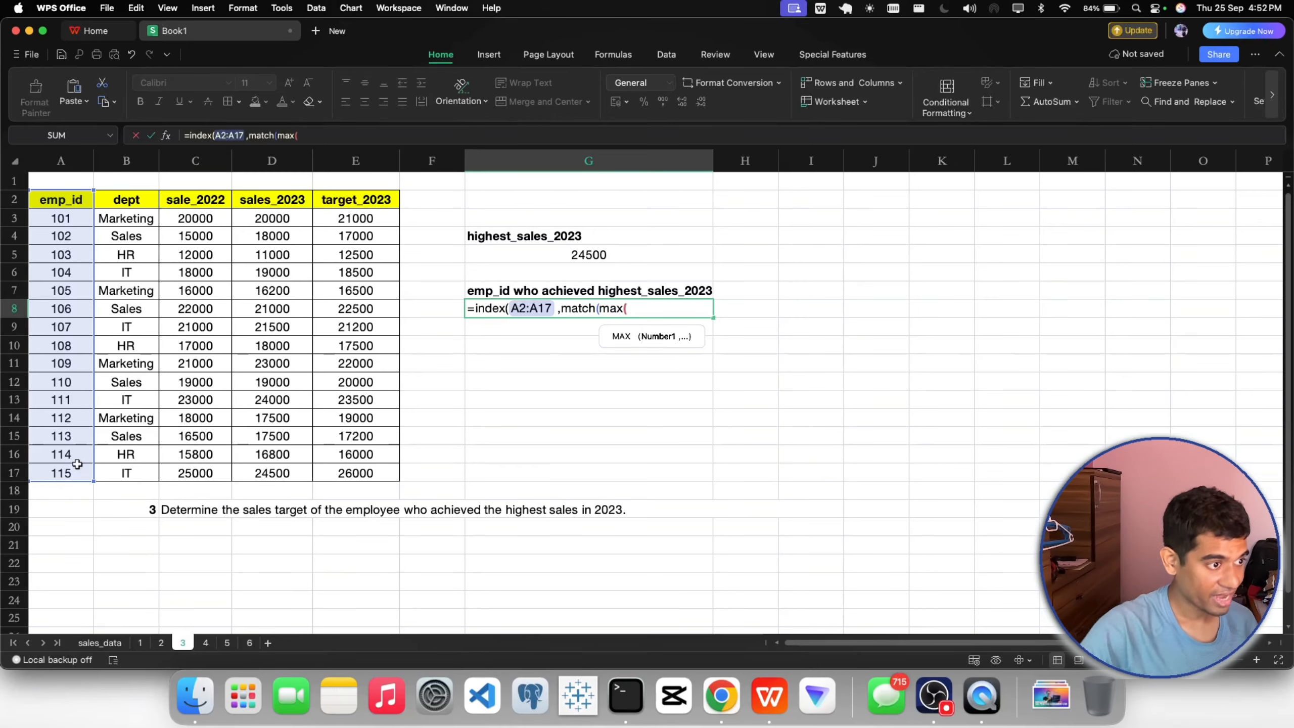
left_click_drag(268, 203, 265, 472)
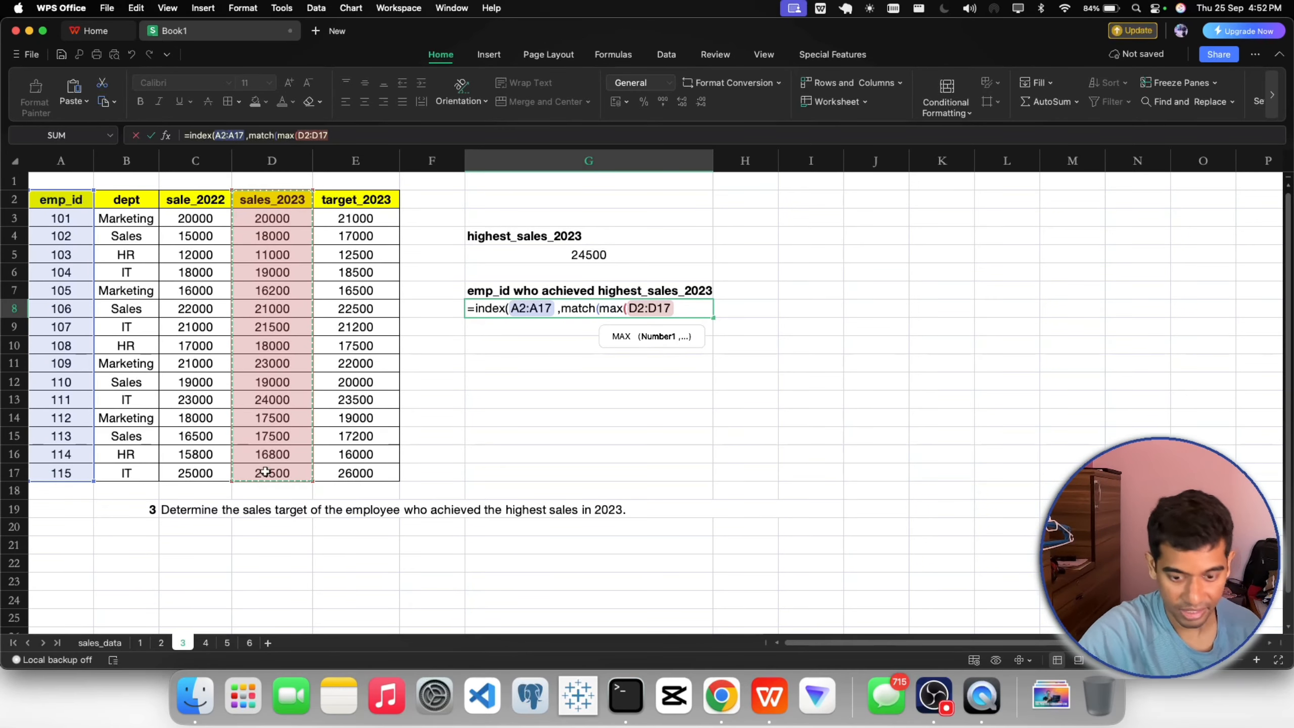
type("),")
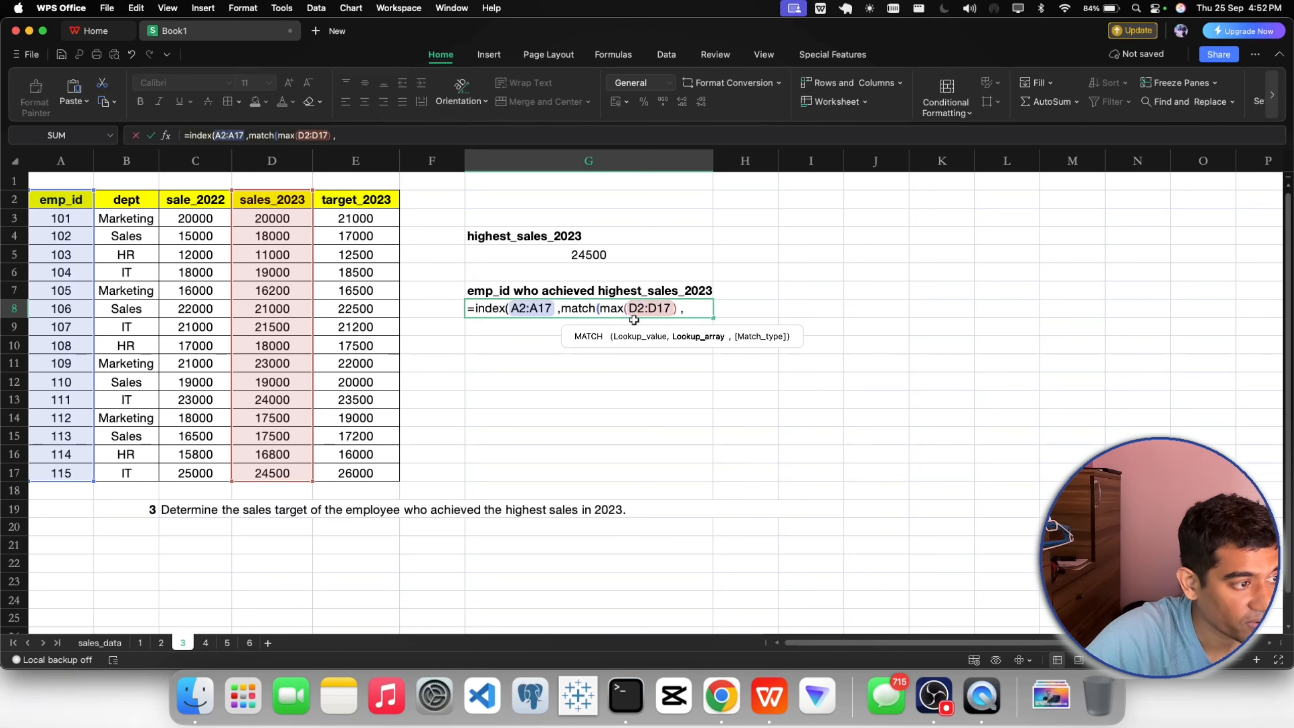
left_click_drag(265, 200, 280, 477)
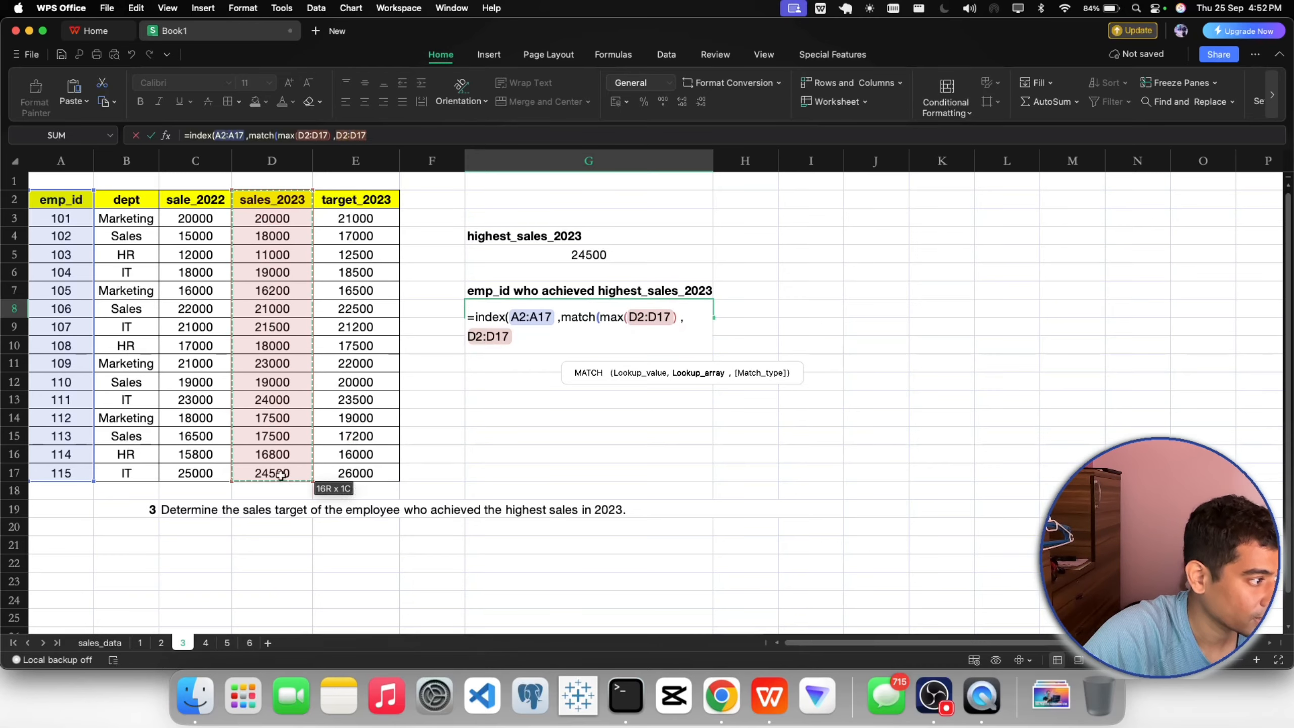
type(",")
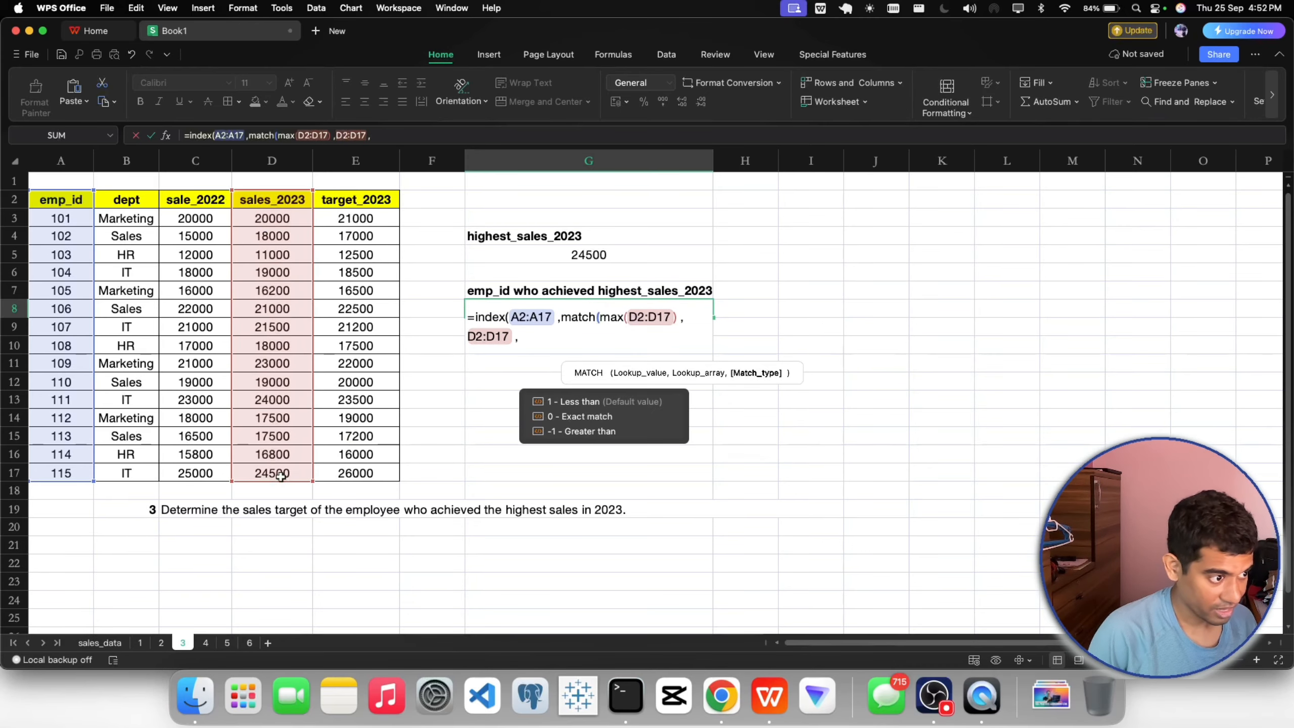
type("0))")
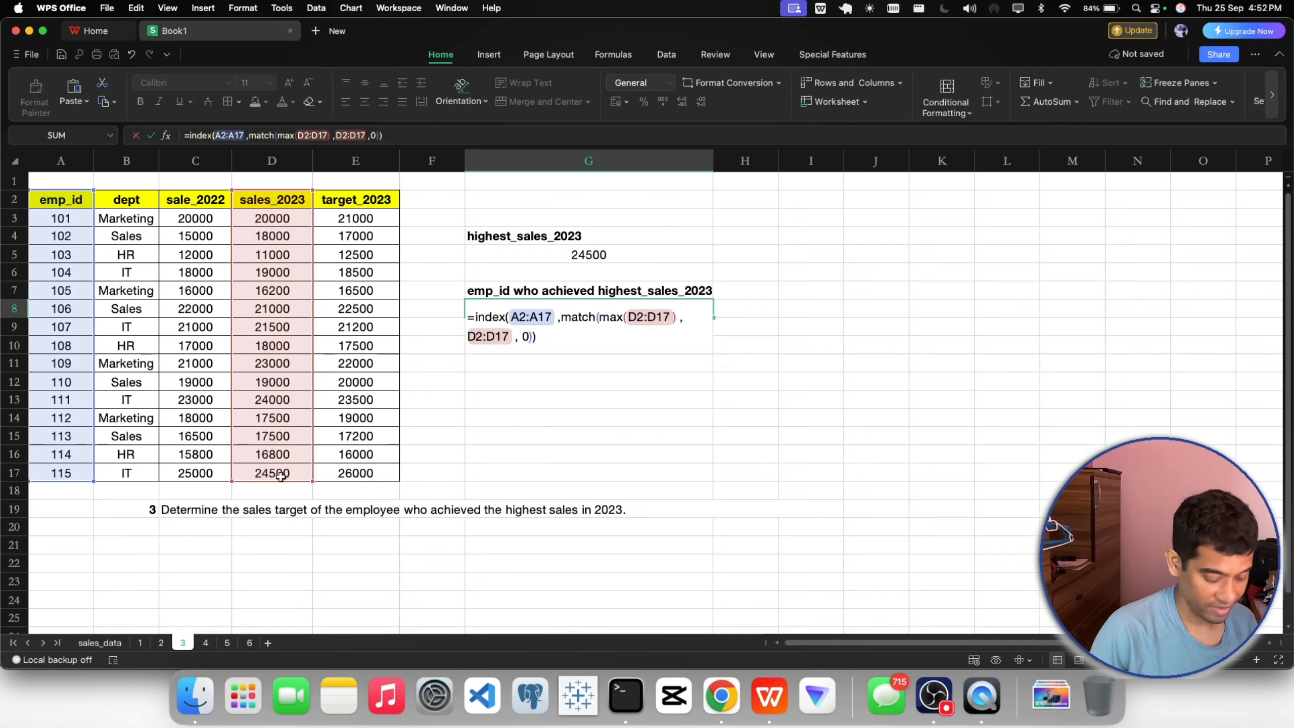
key("Return")
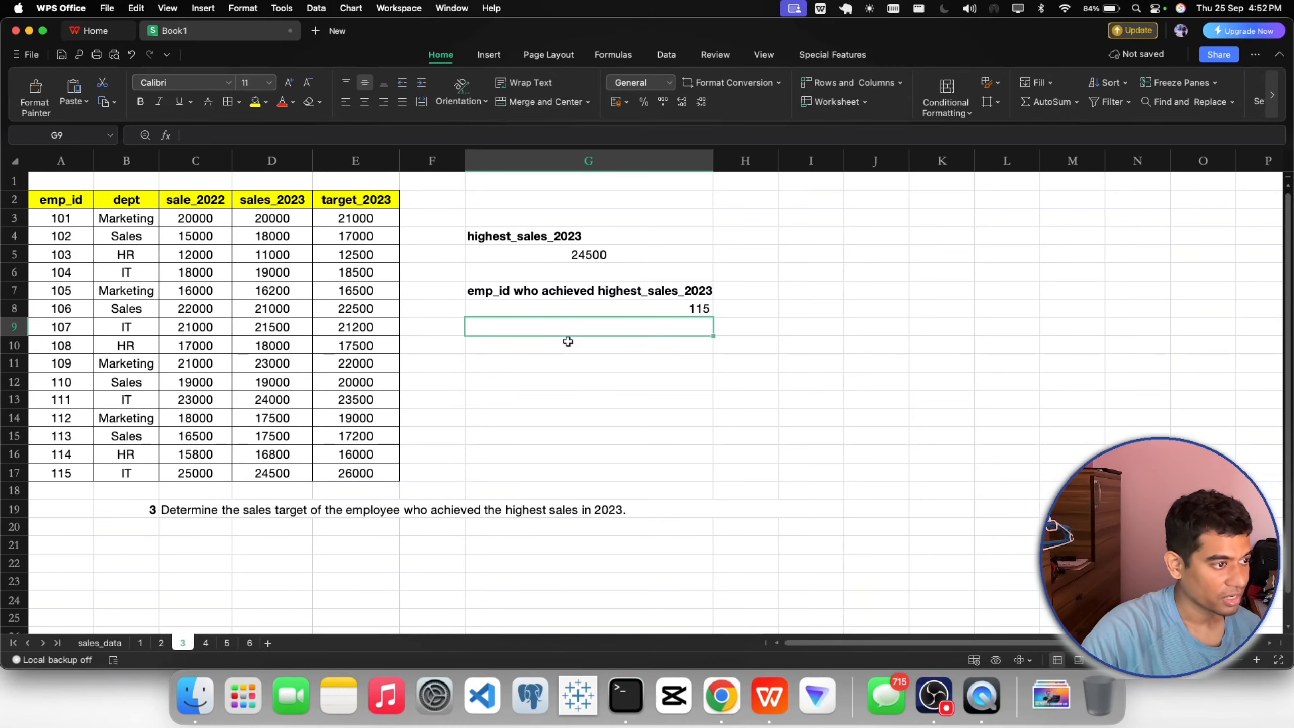
Step: Center the employee ID formula's result horizontally in cell G8
left_click(600, 307)
left_click(365, 104)
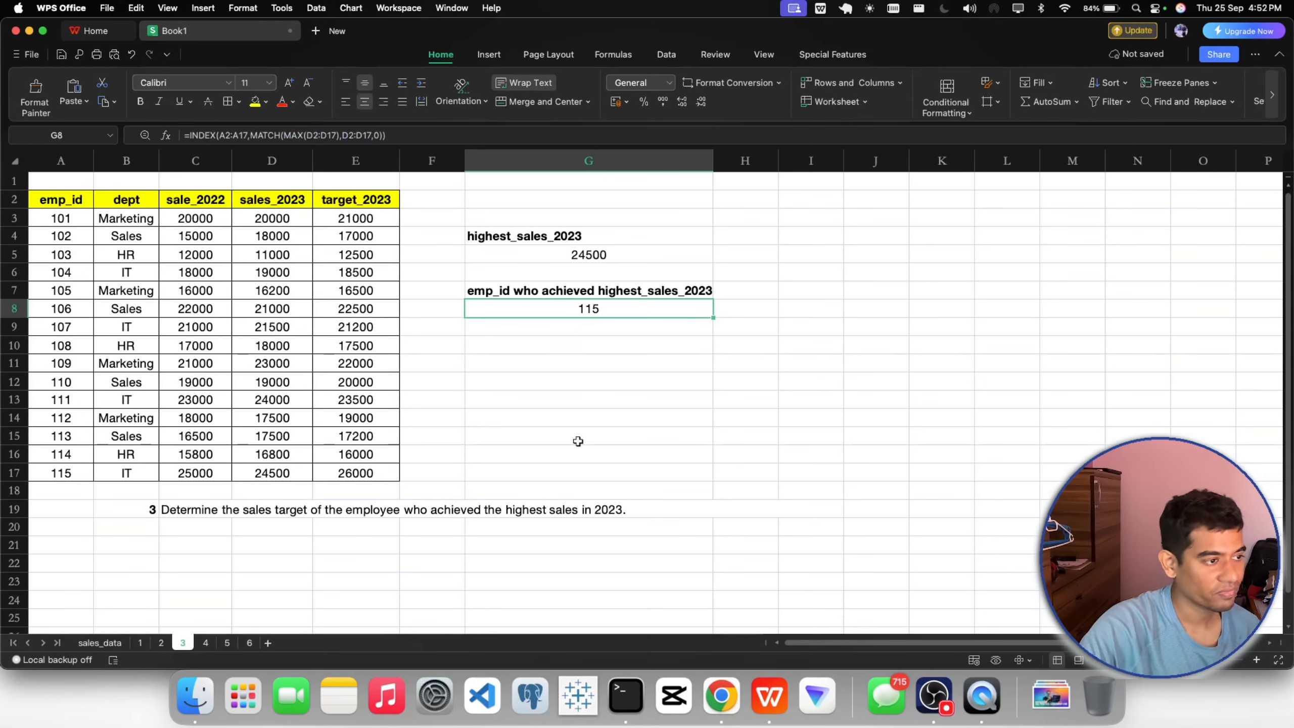
left_click(578, 438)
left_click(557, 329)
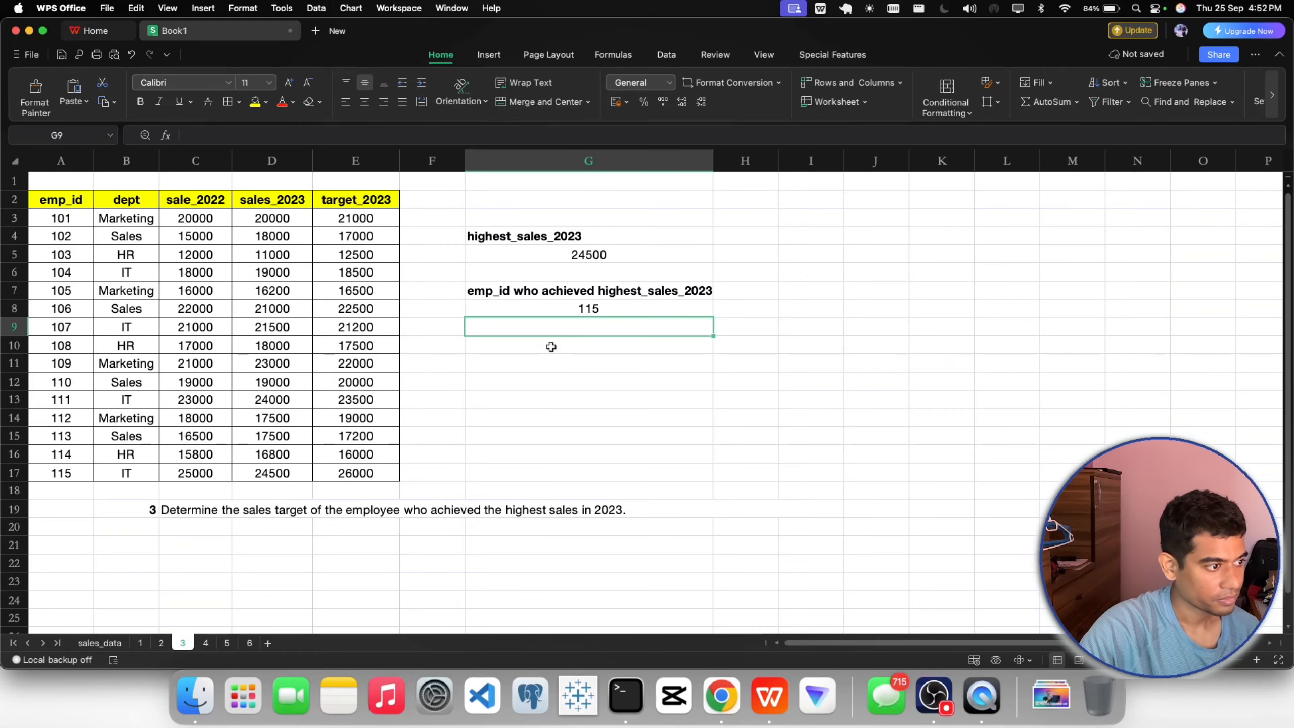
Step: Enter the heading "targer of 2023 of the employee" in cell G10
left_click(550, 348)
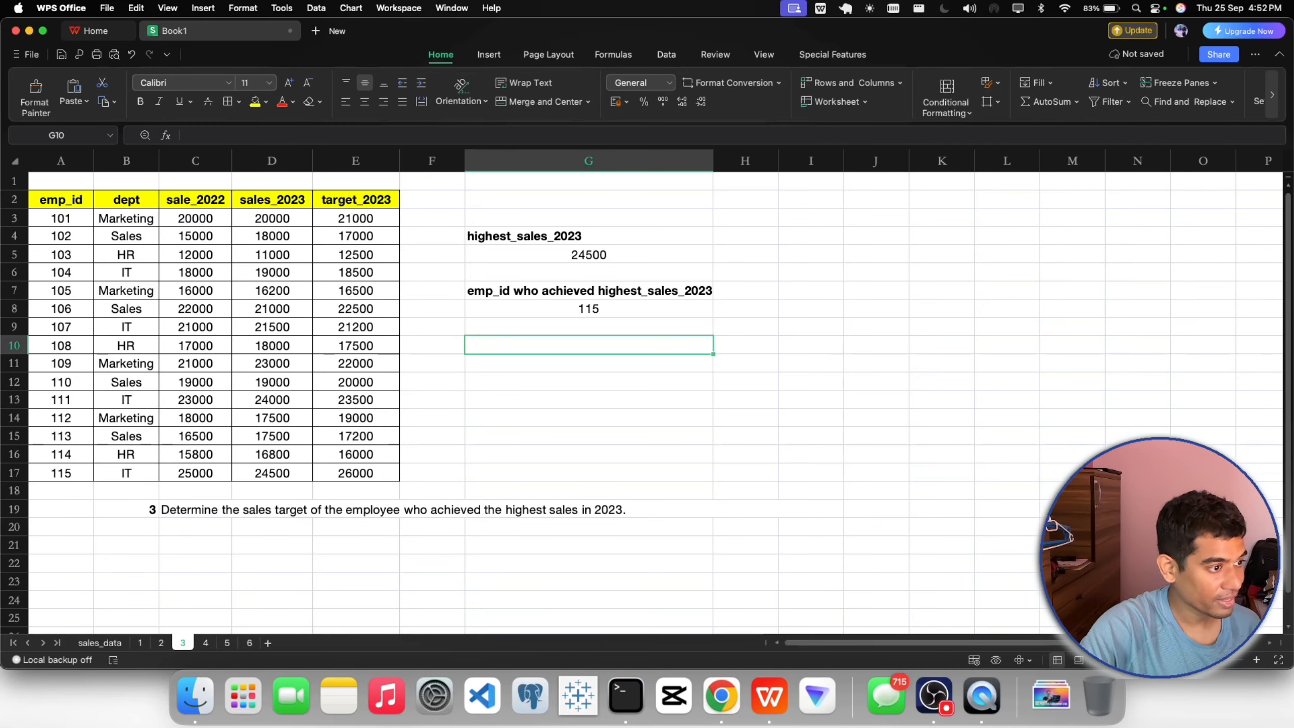
double_click(624, 347)
type("tag")
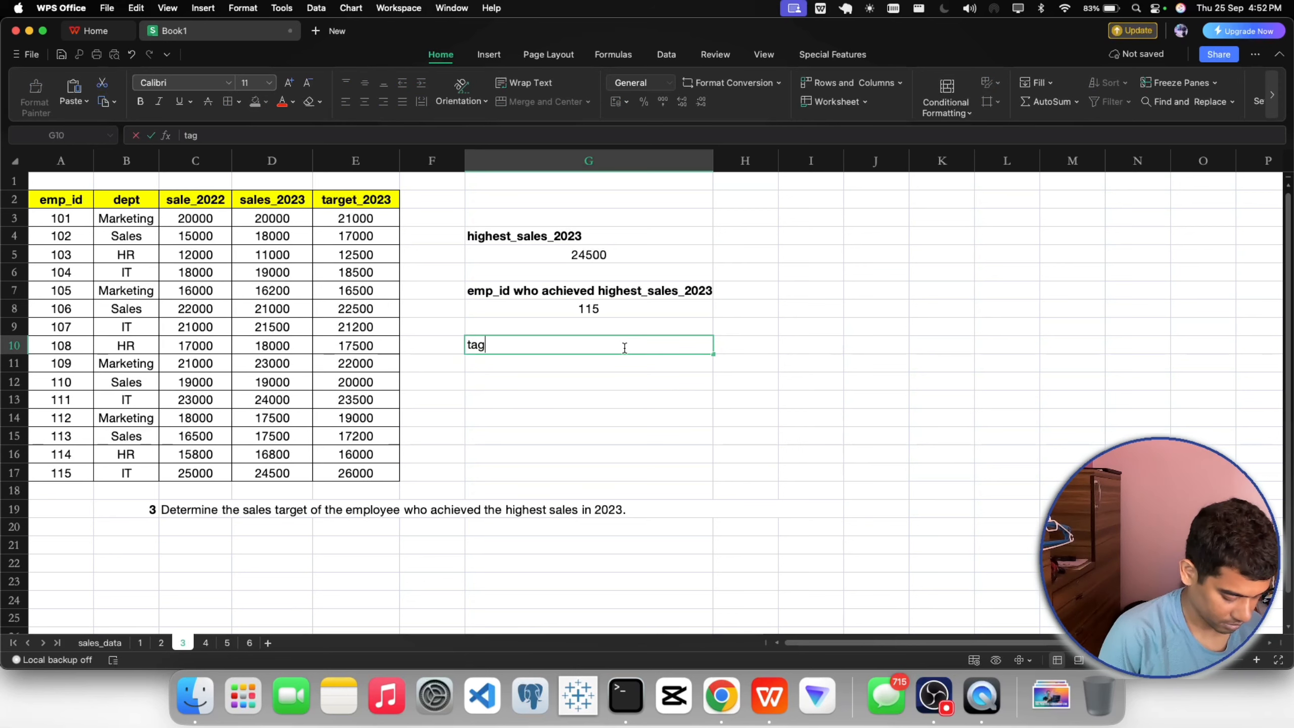
key("BackSpace")
type("rger ")
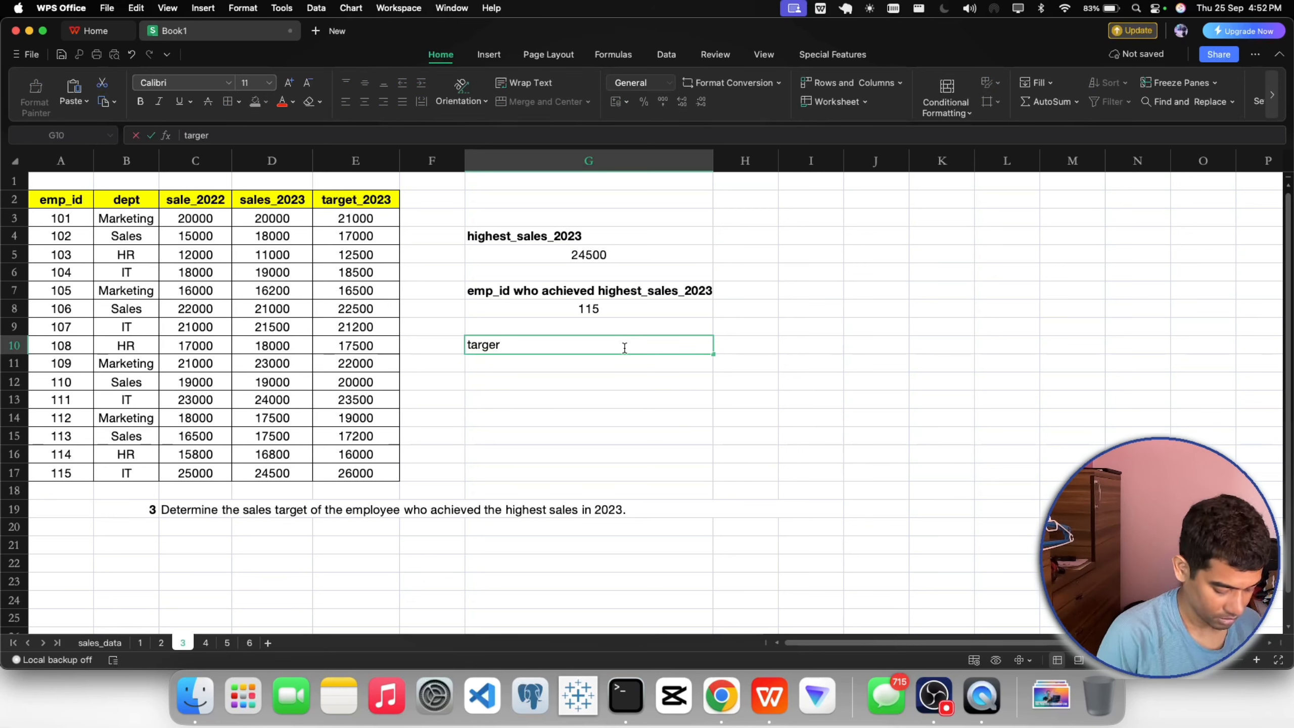
type("of")
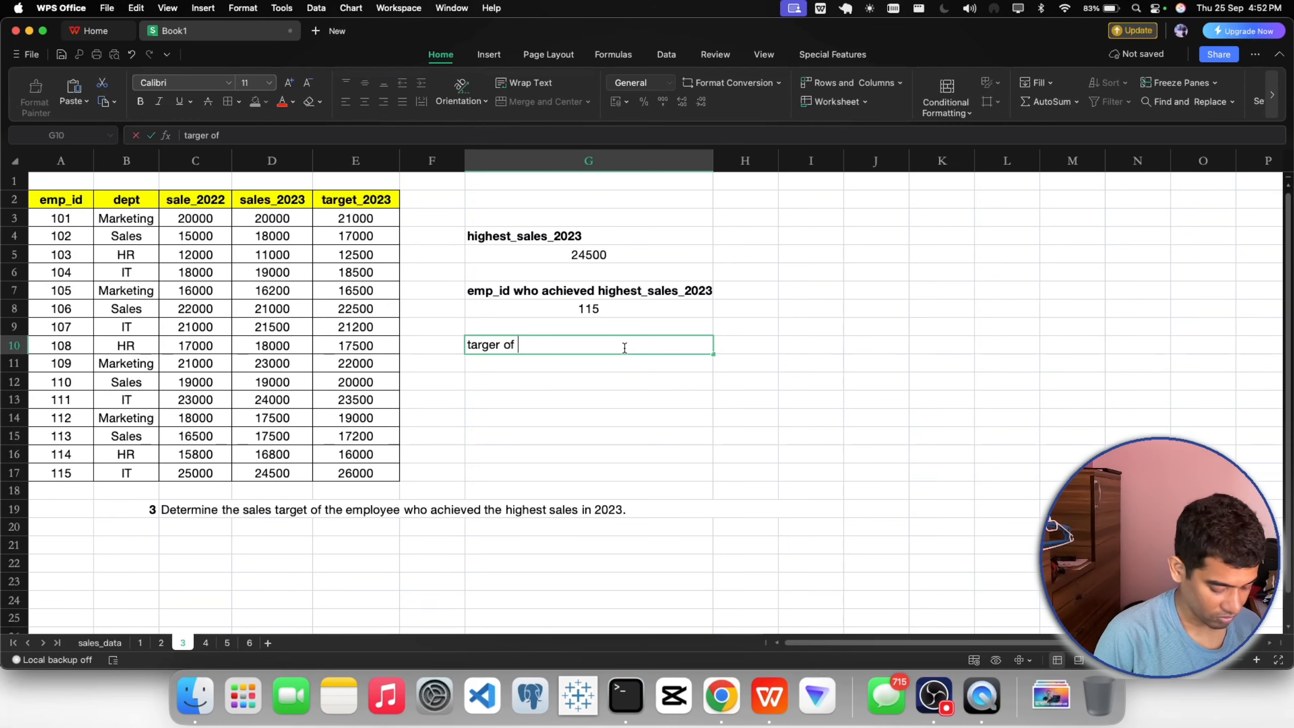
type(" 2023 of the empl")
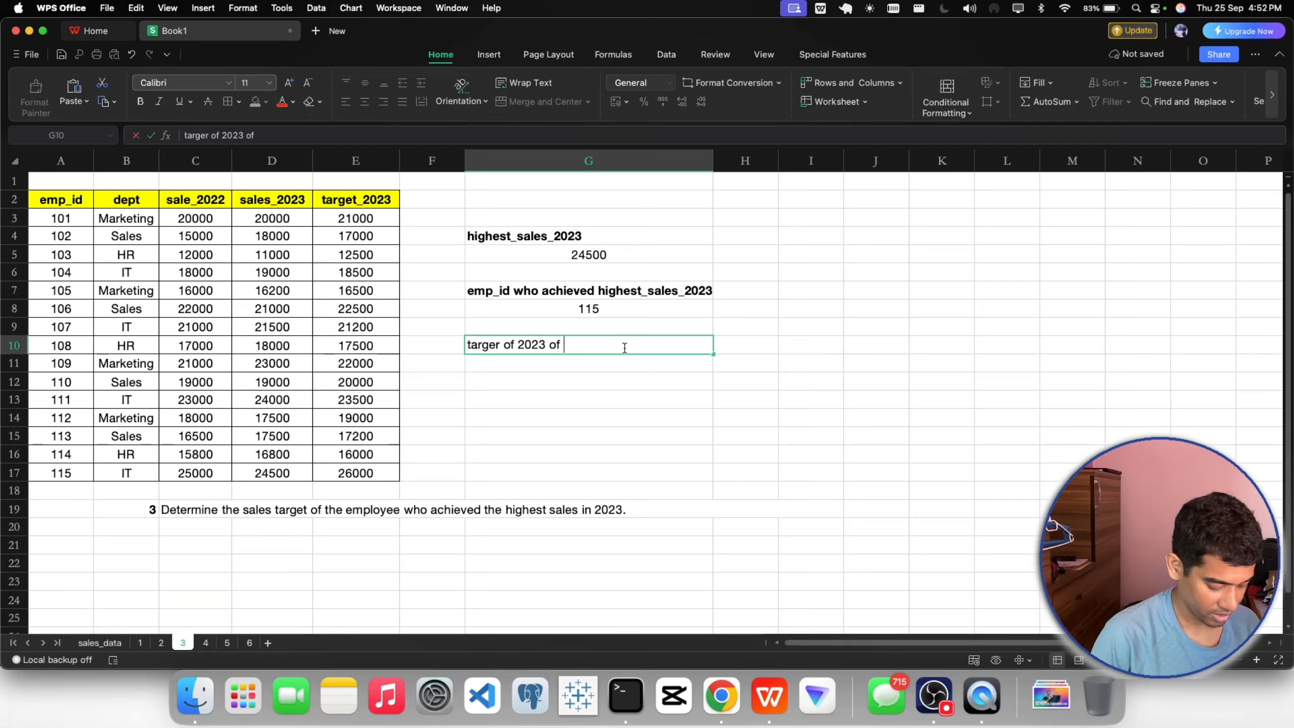
type("oyee")
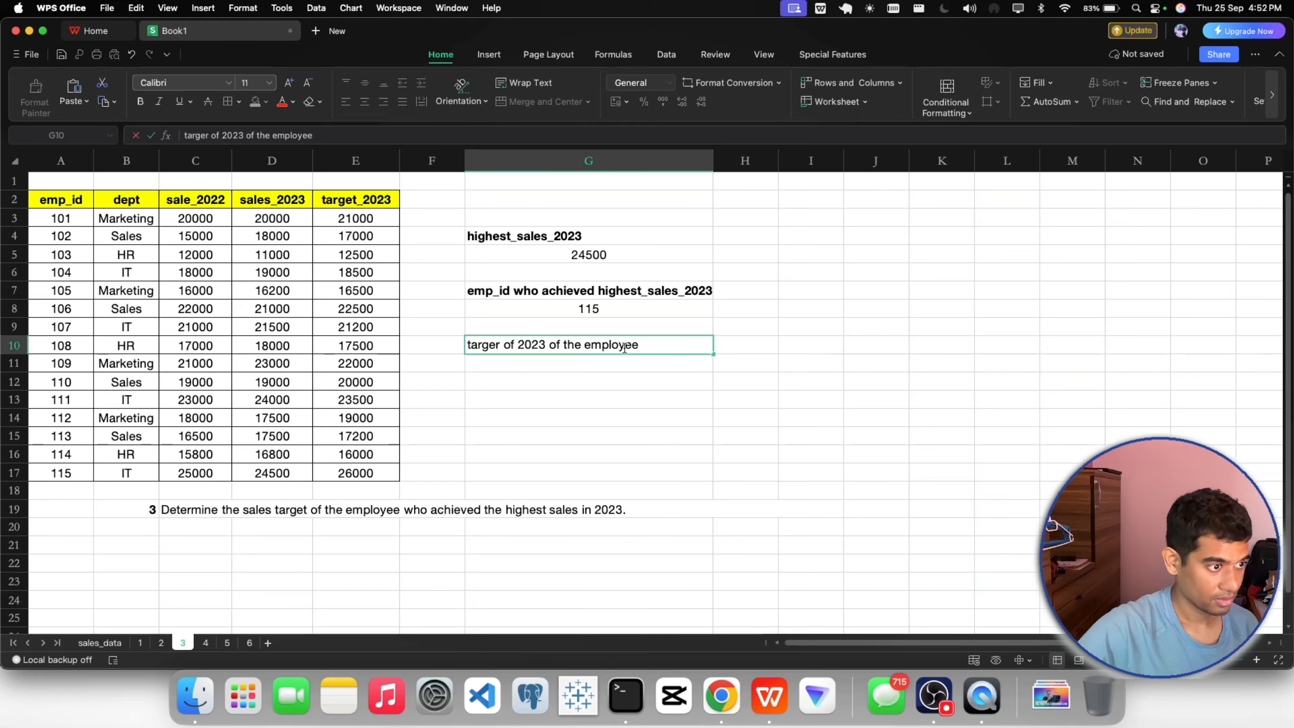
key("Return")
Step: Make the heading in cell G10 bold
left_click(556, 345)
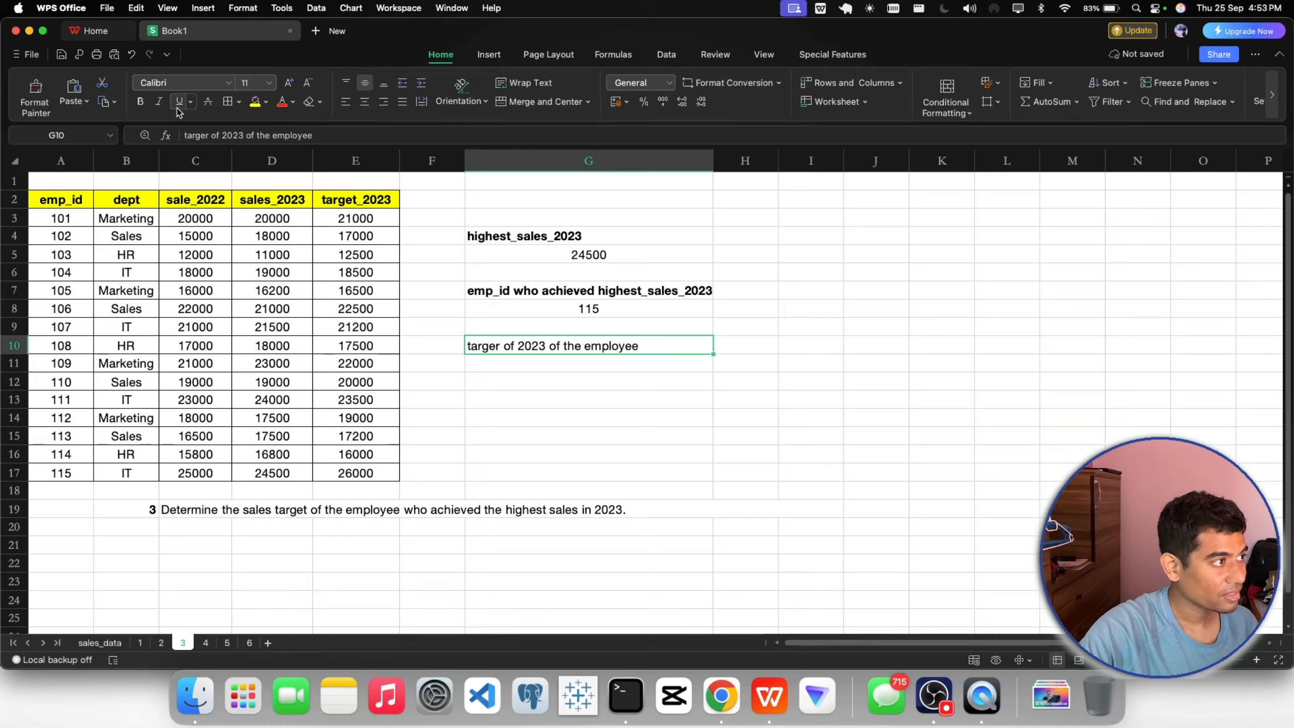
left_click(140, 102)
left_click(606, 417)
Step: Enter =INDEX(E2:E17,MATCH(MAX(D2:D17),D2:D17,0)) in cell G11 to return the 2023 target of the employee with the highest 2023 sales
left_click(511, 297)
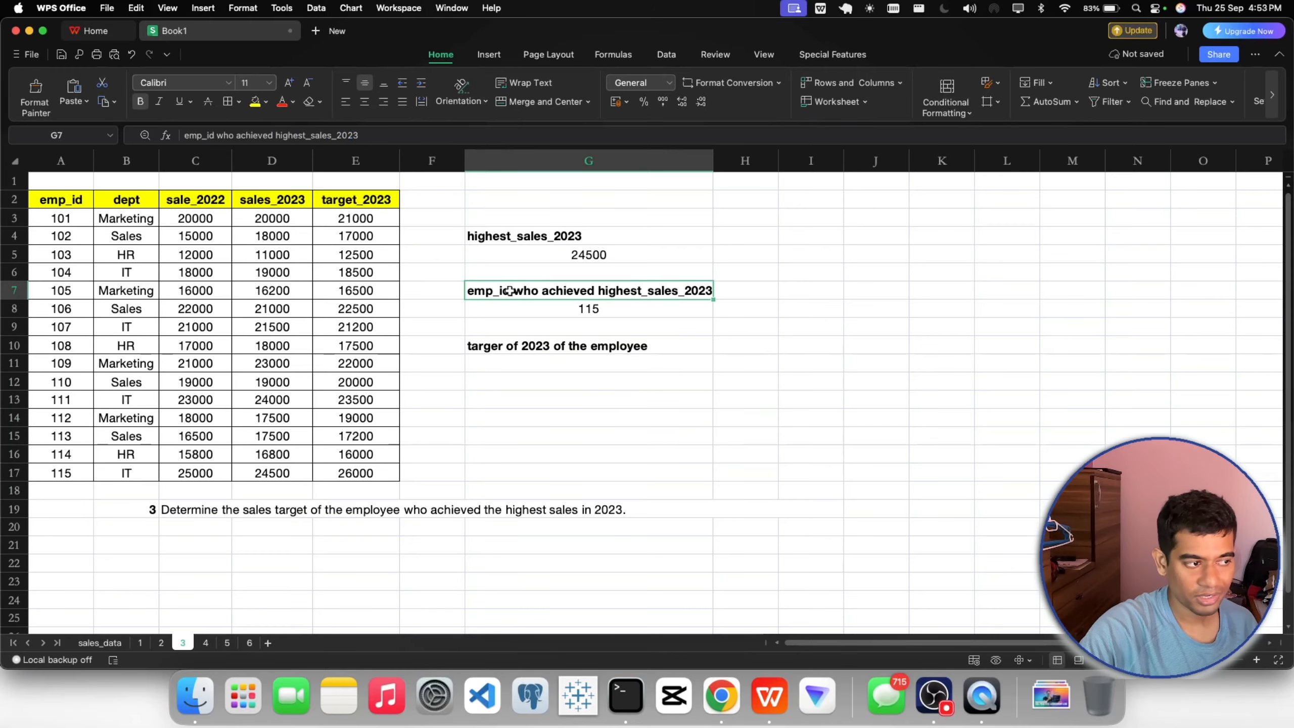
double_click(497, 364)
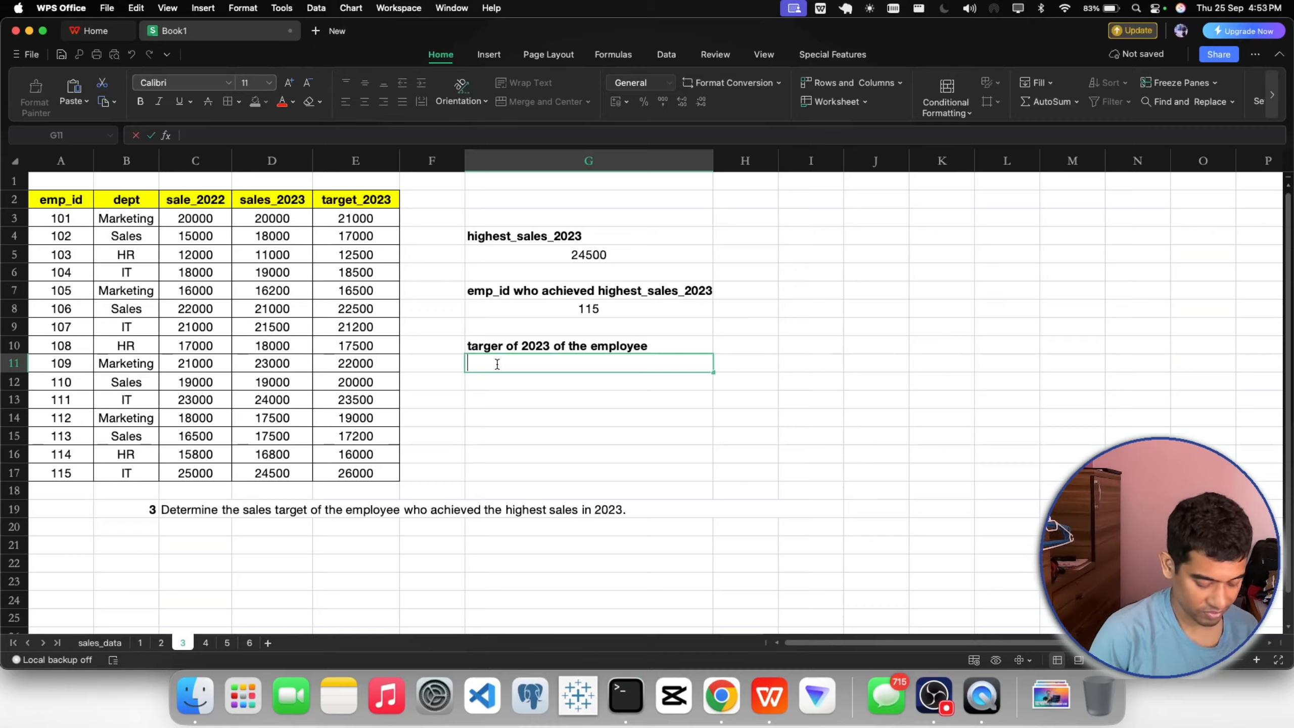
type("=index")
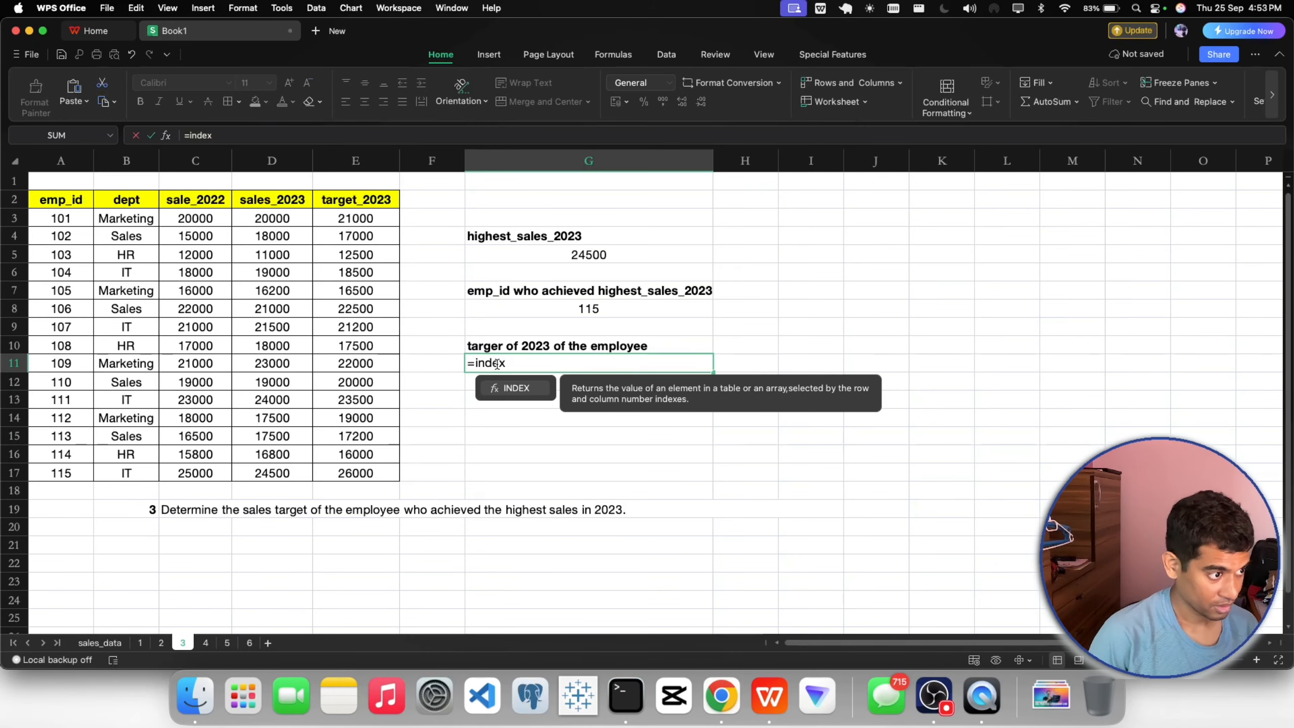
type("(")
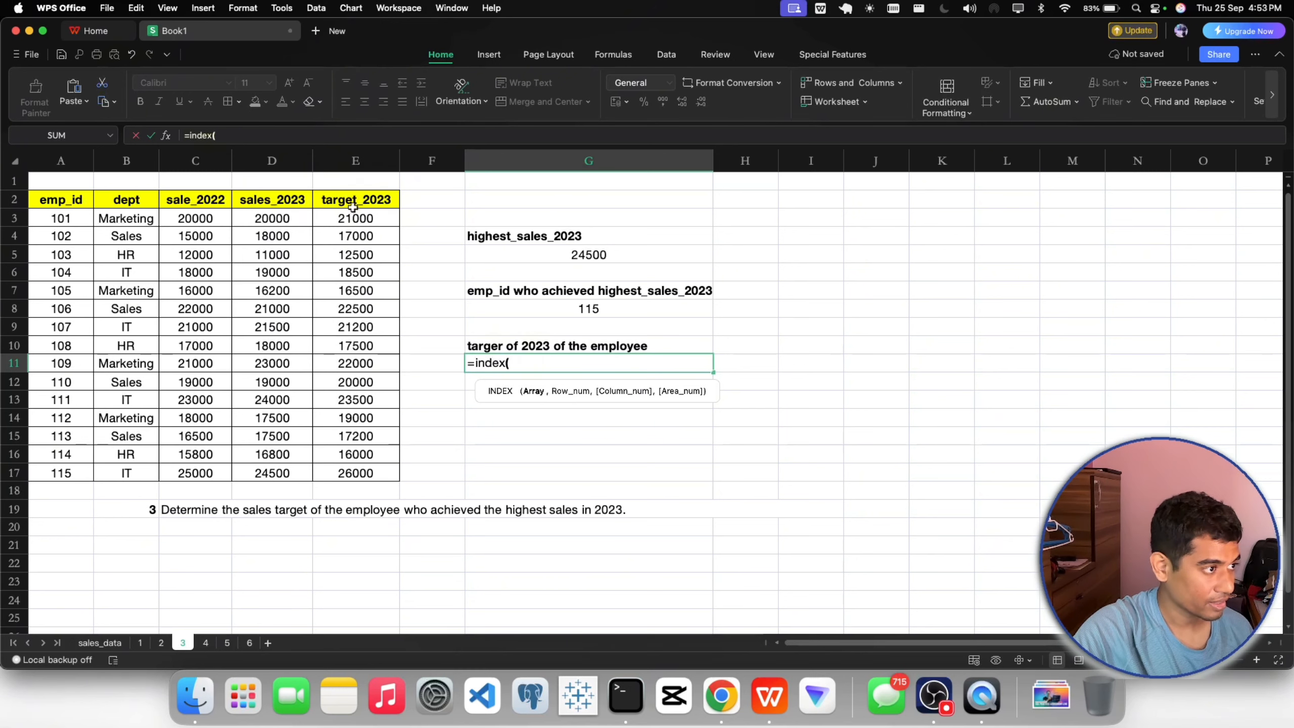
left_click_drag(355, 199, 355, 470)
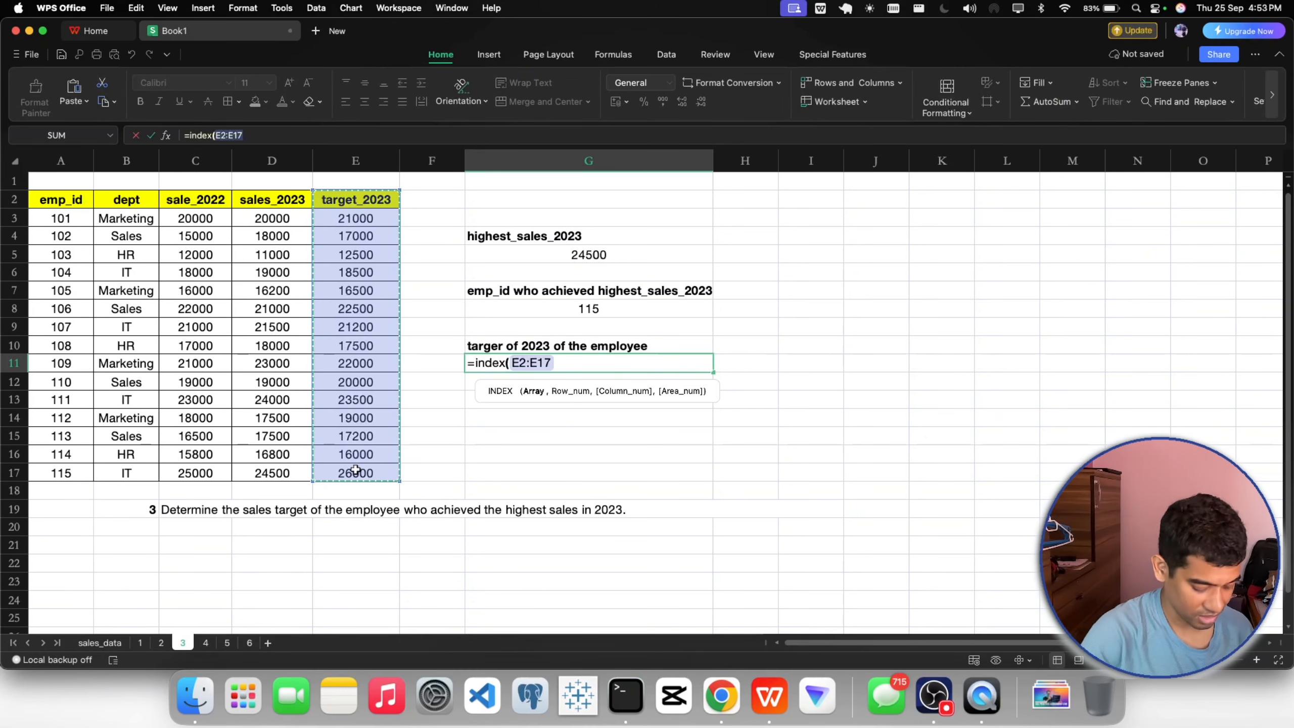
type(",mact")
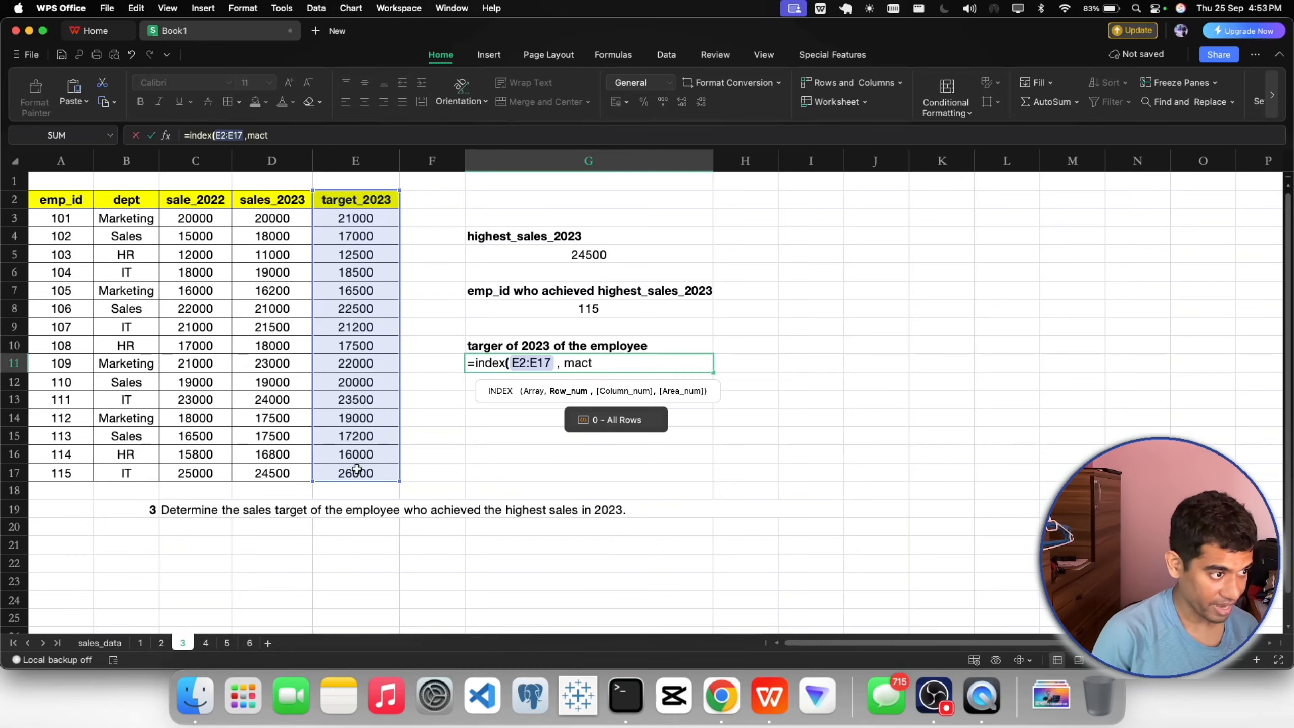
key("BackSpace")
key("BackSpace")
type("tch(")
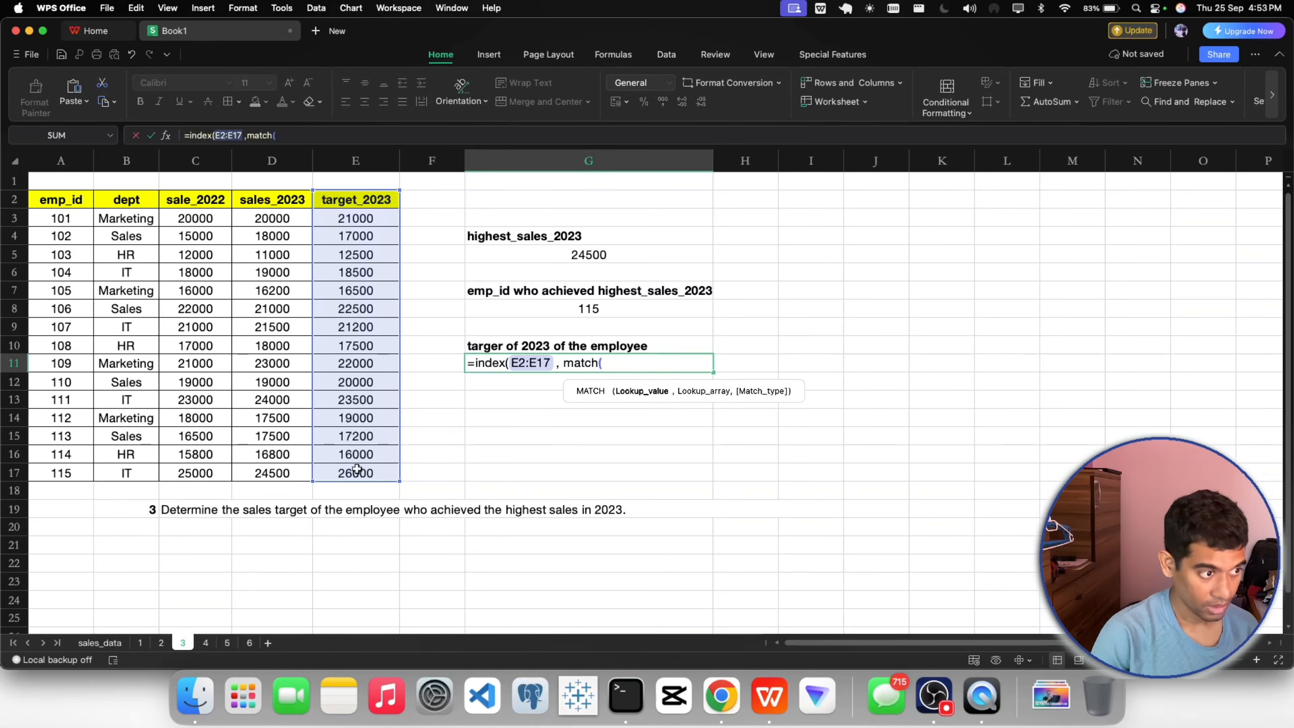
type("max(")
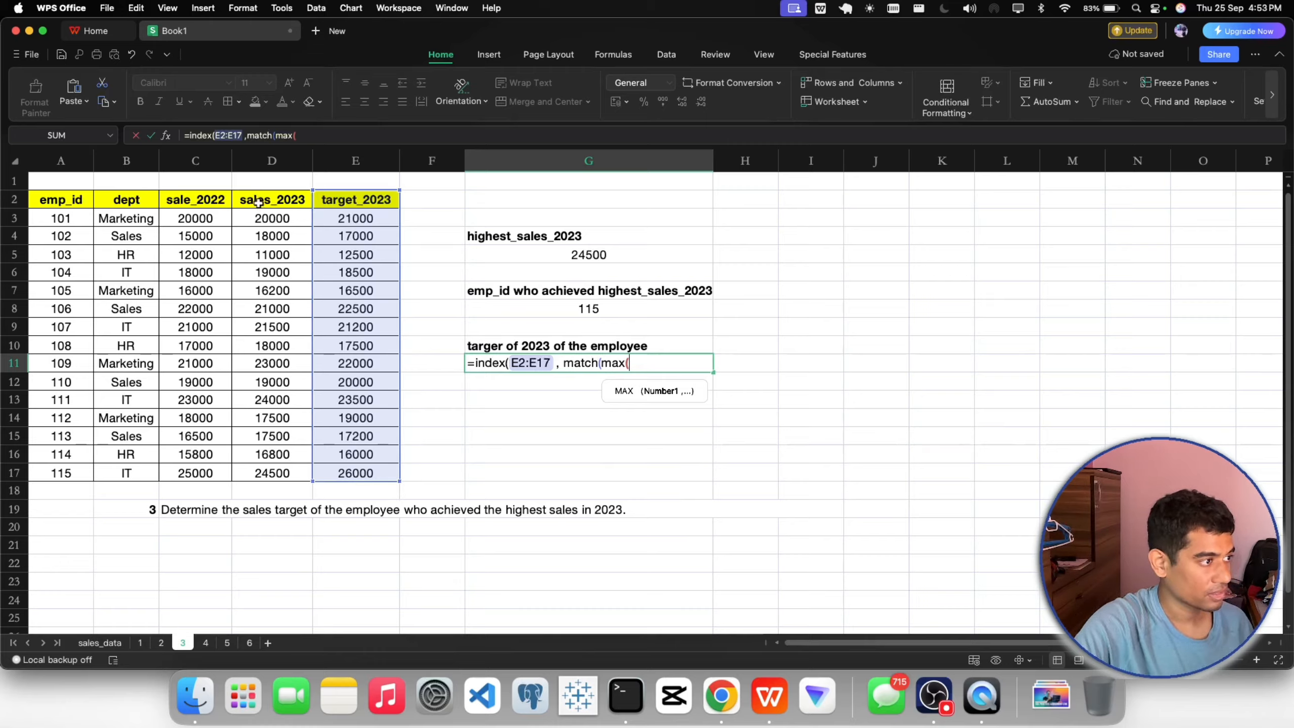
left_click_drag(260, 203, 266, 470)
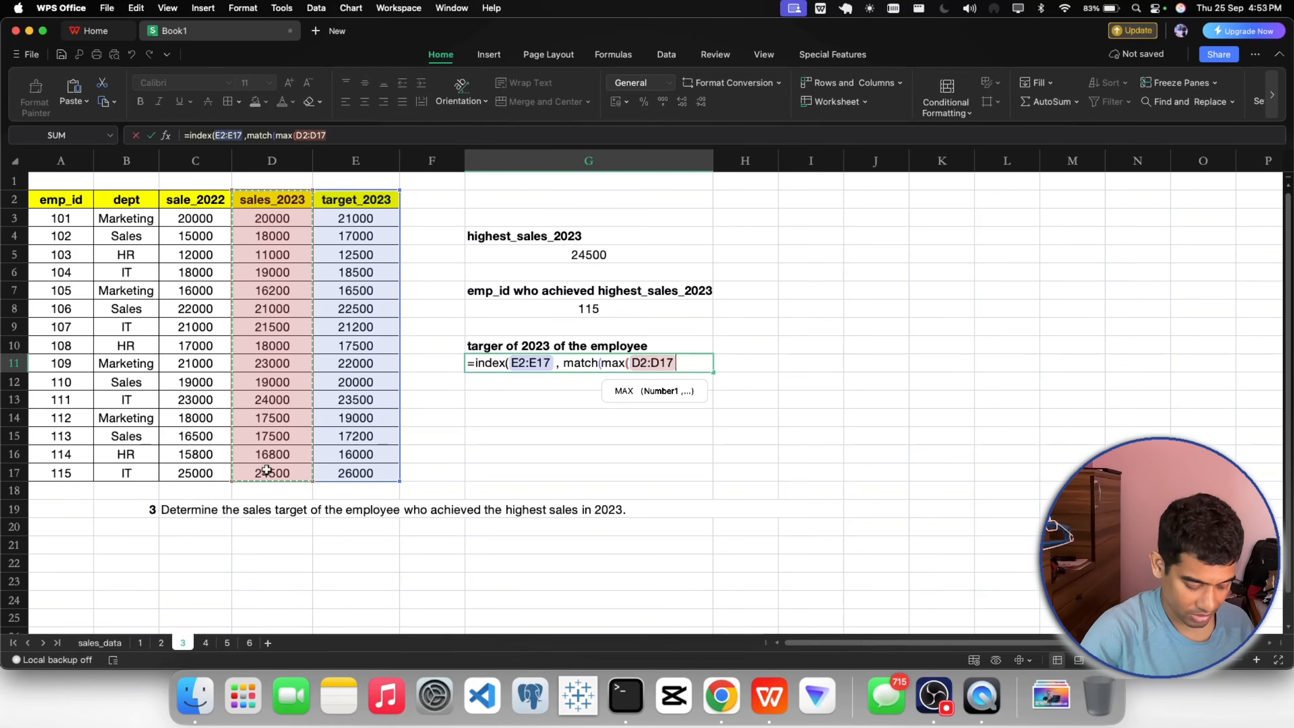
type("),")
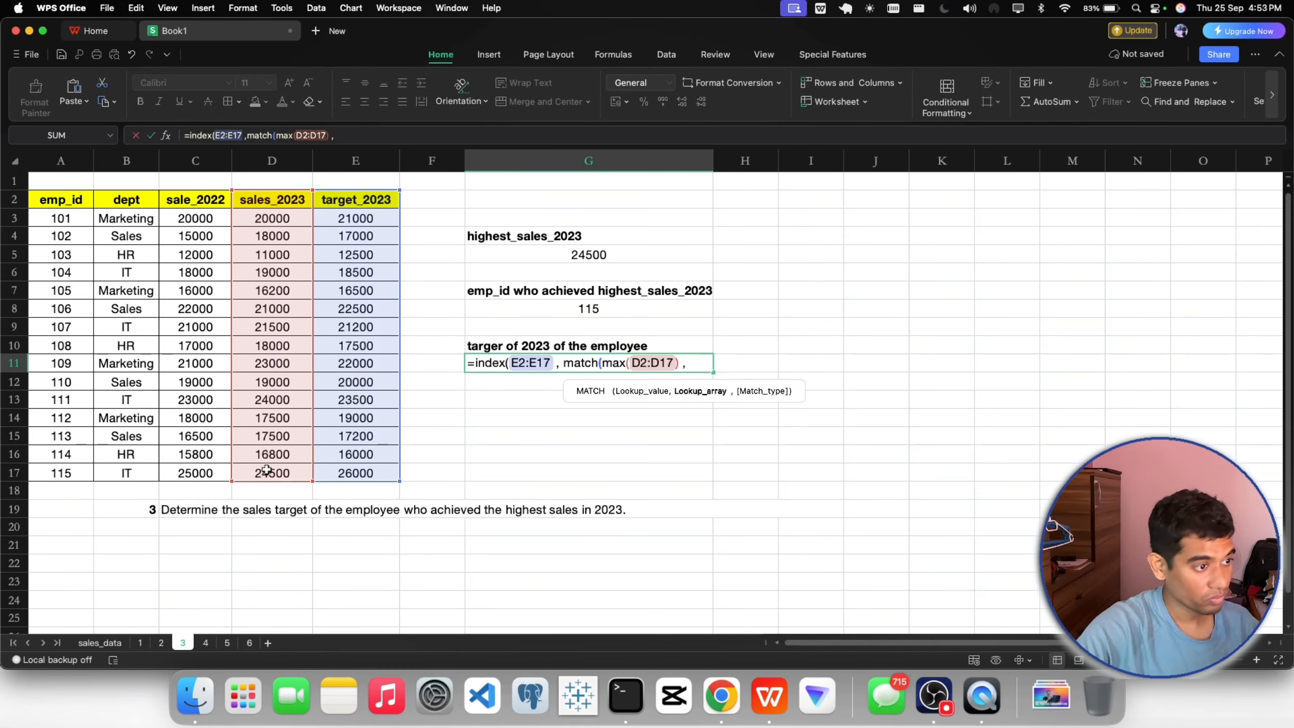
left_click_drag(267, 237, 272, 476)
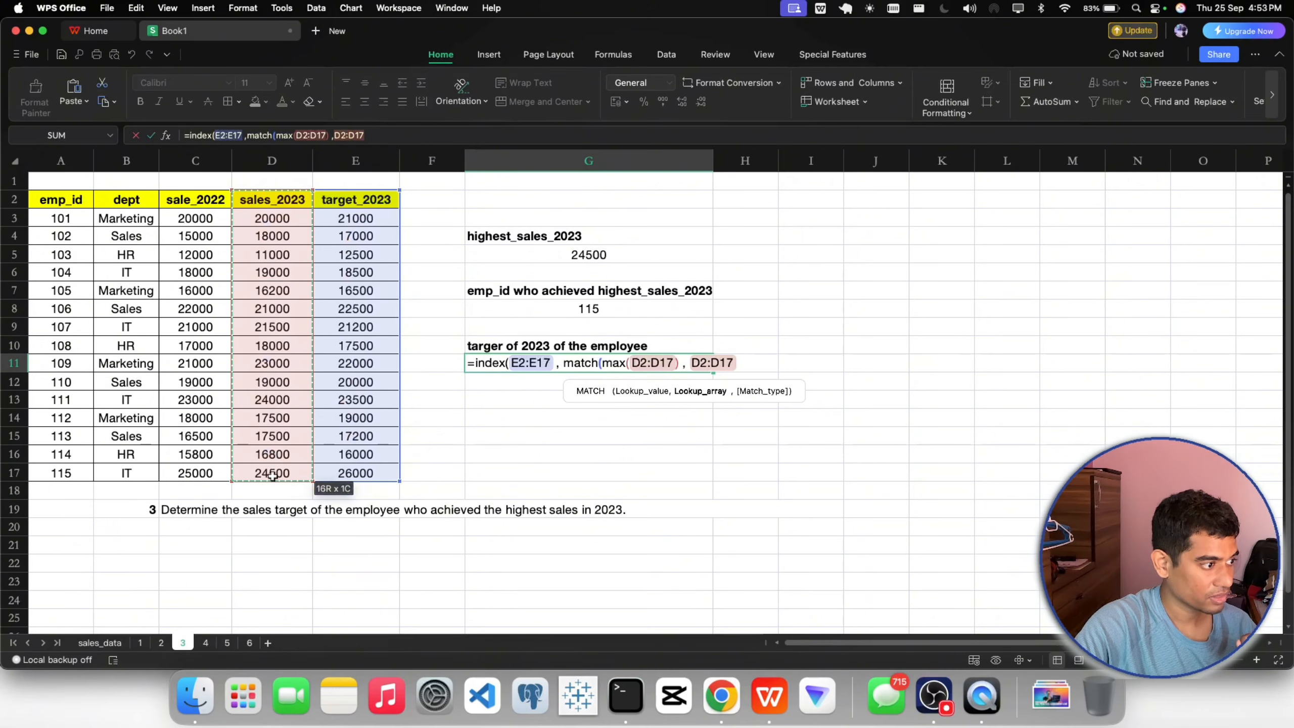
type(",")
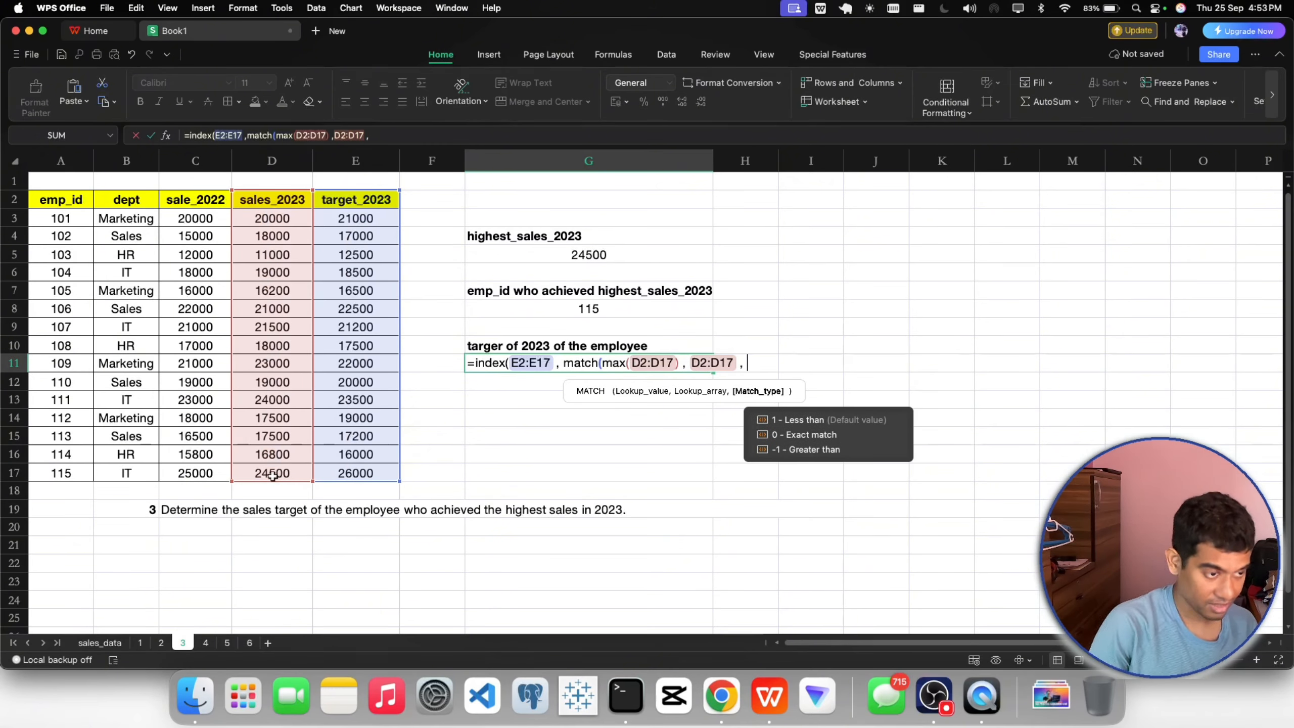
type("0))")
key("Return")
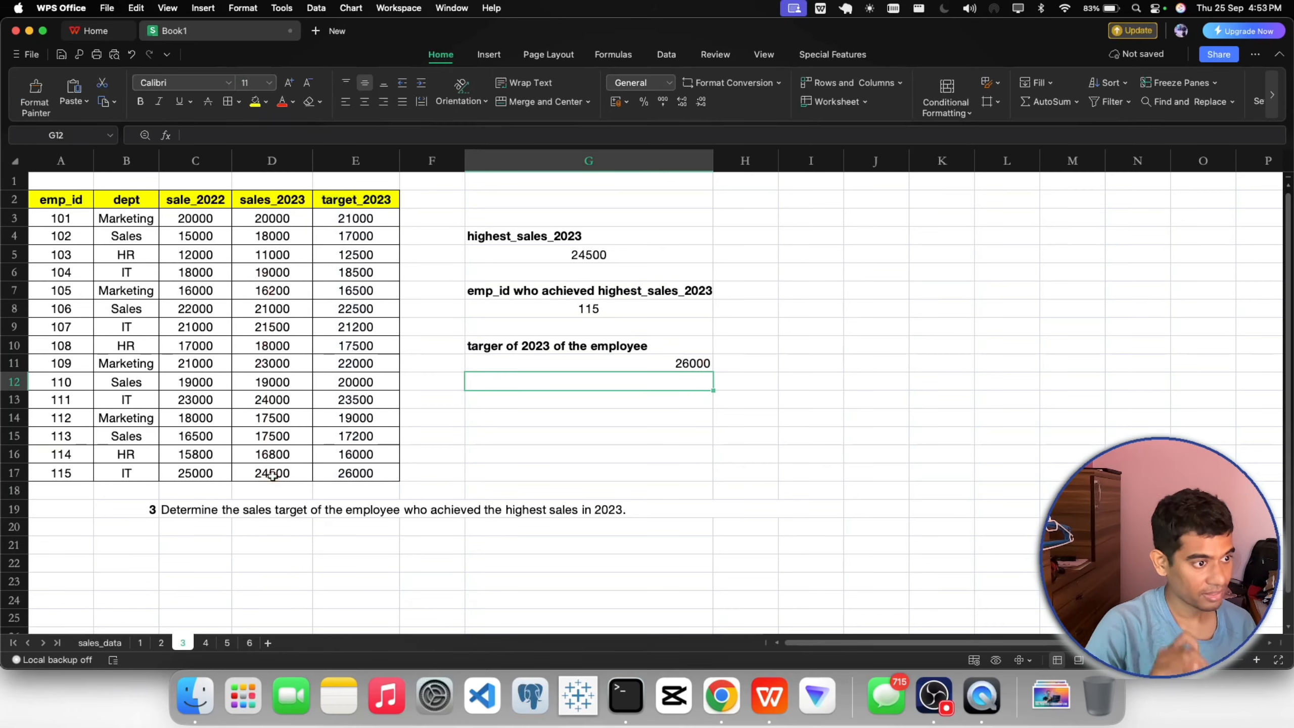
Step: Center the target formula's result horizontally in cell G11 and review the formula's INDEX, MATCH and MAX parts without changing it
left_click(602, 361)
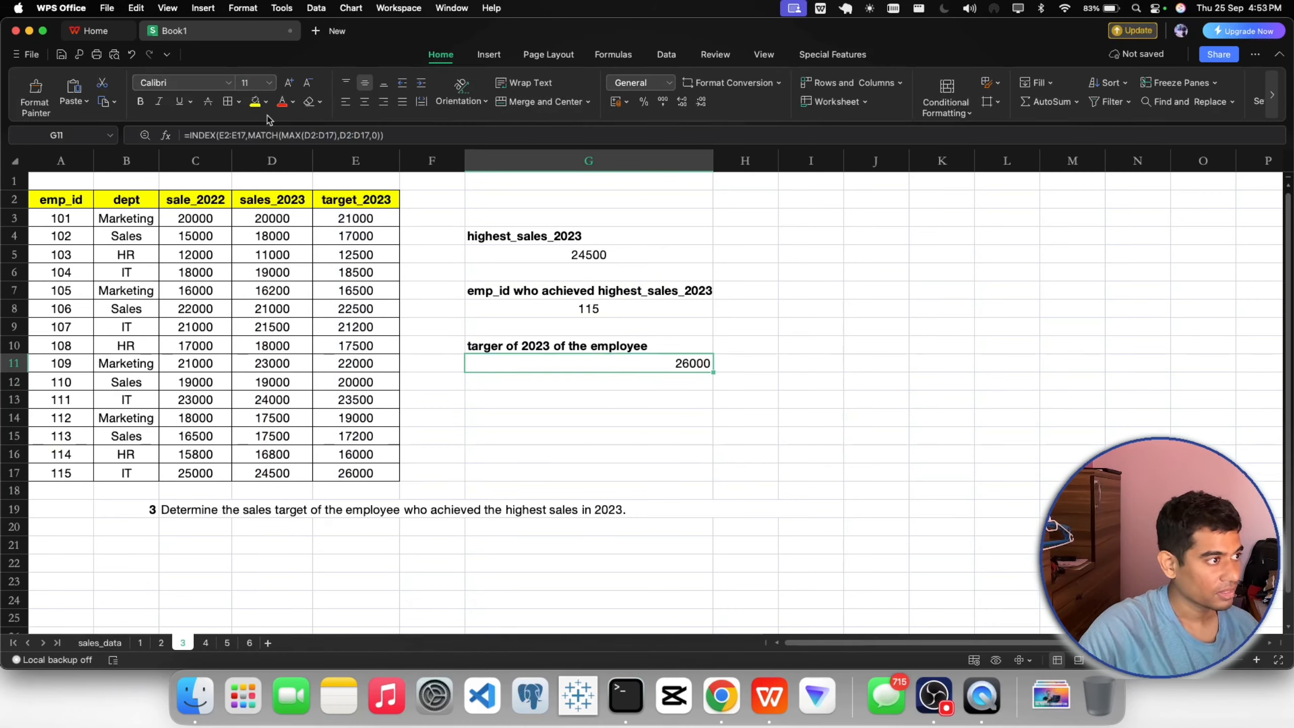
left_click(365, 103)
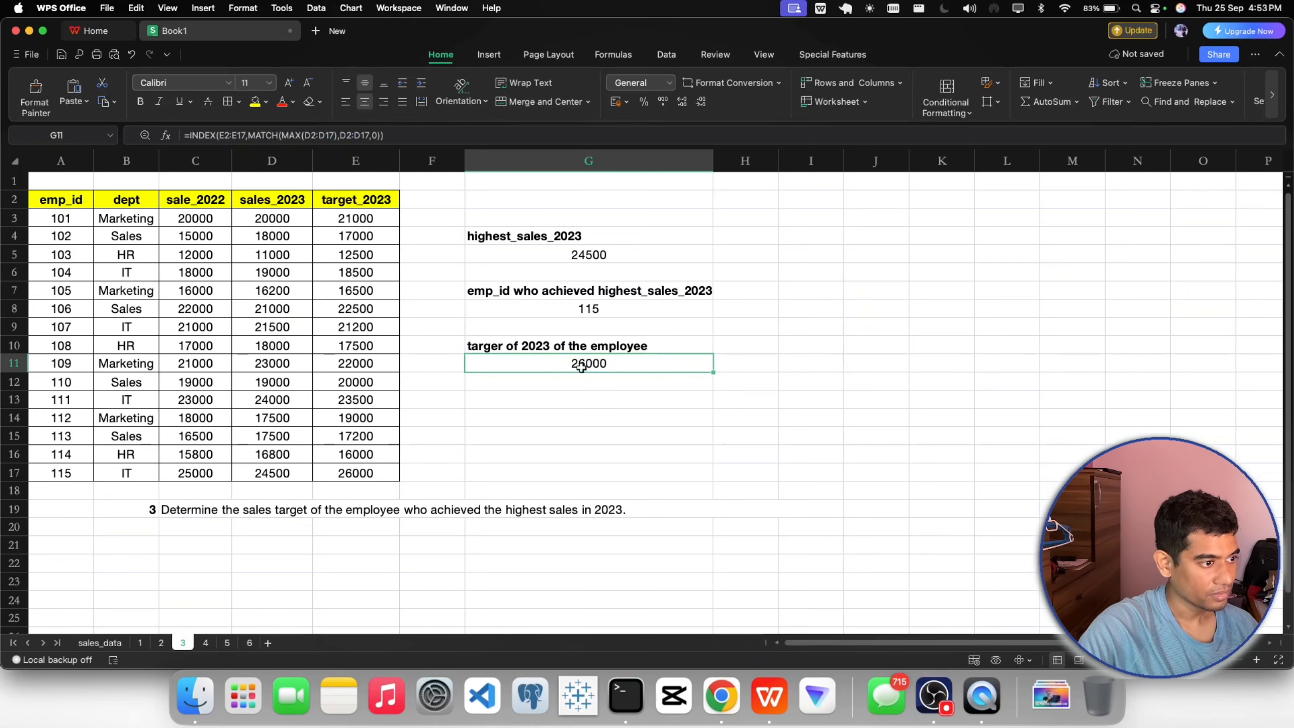
double_click(581, 367)
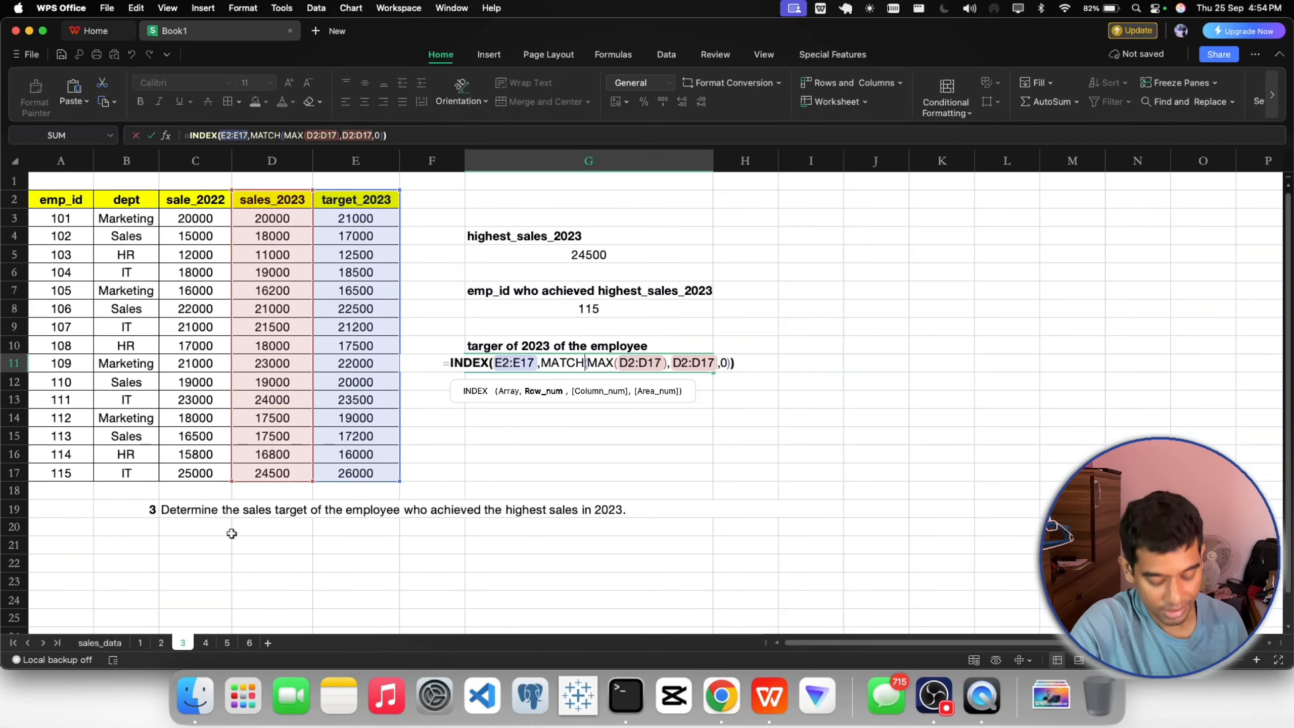
key("Return")
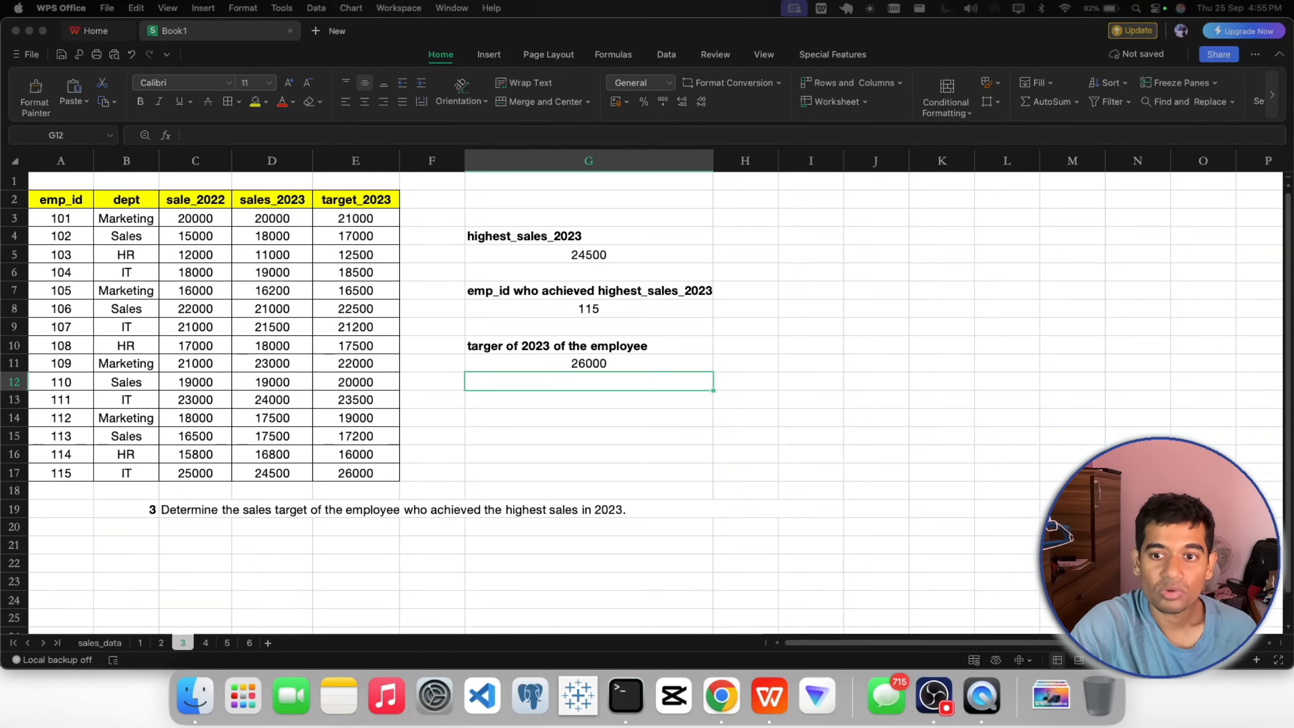
Step: On the sales_data sheet, read question 4 about the 2022 sales total and examine the IT department rows
double_click(86, 643)
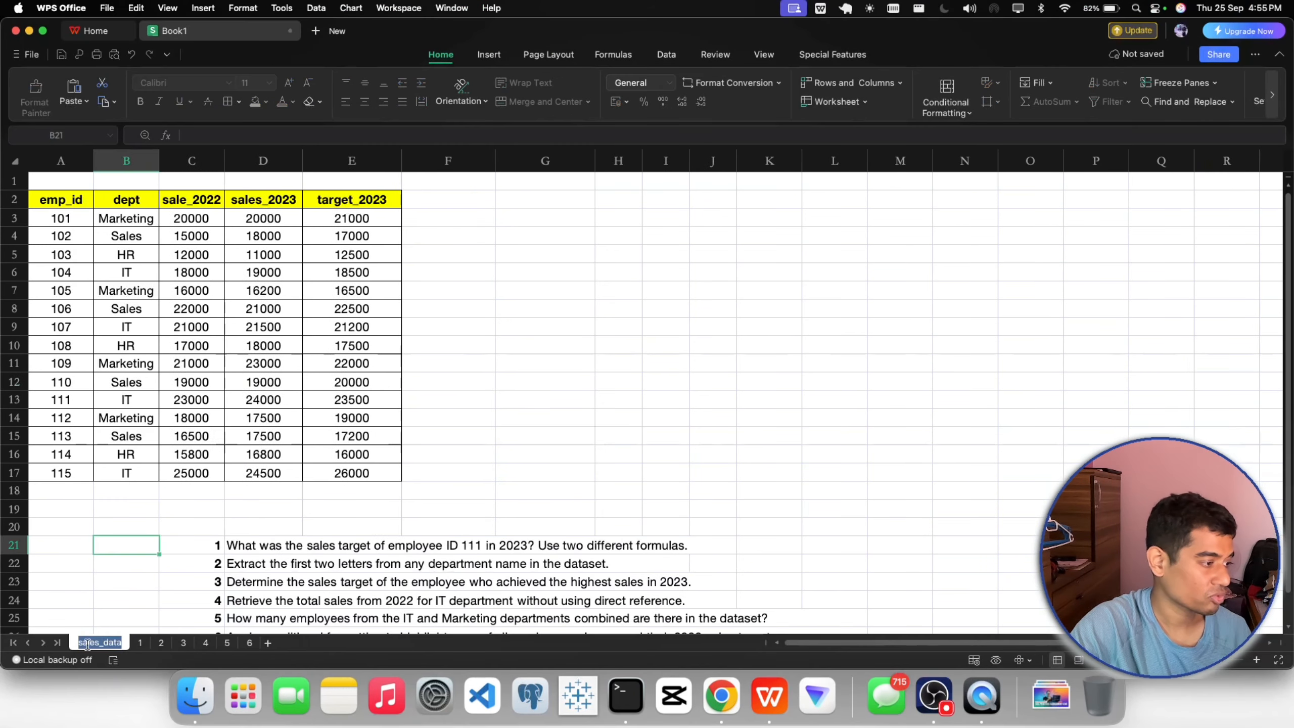
scroll(153, 557, "down", 2)
left_click(185, 549)
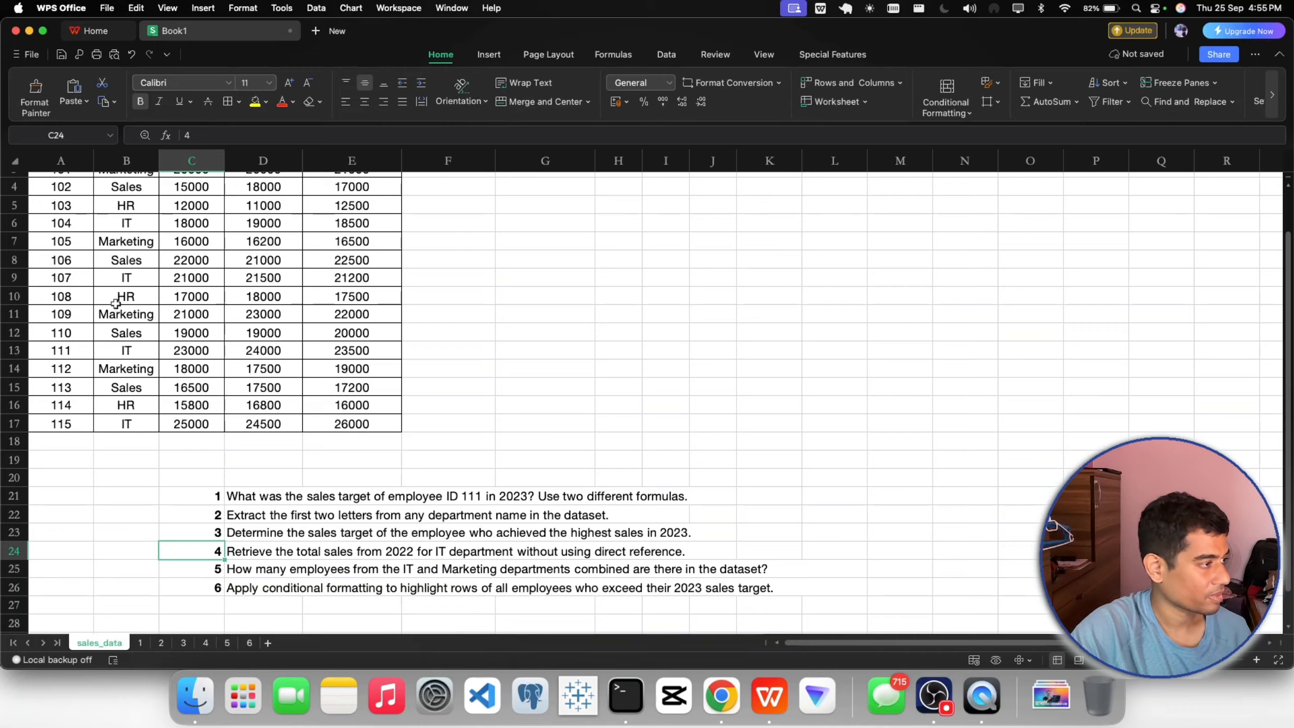
left_click(119, 279)
left_click(131, 423)
left_click(125, 352)
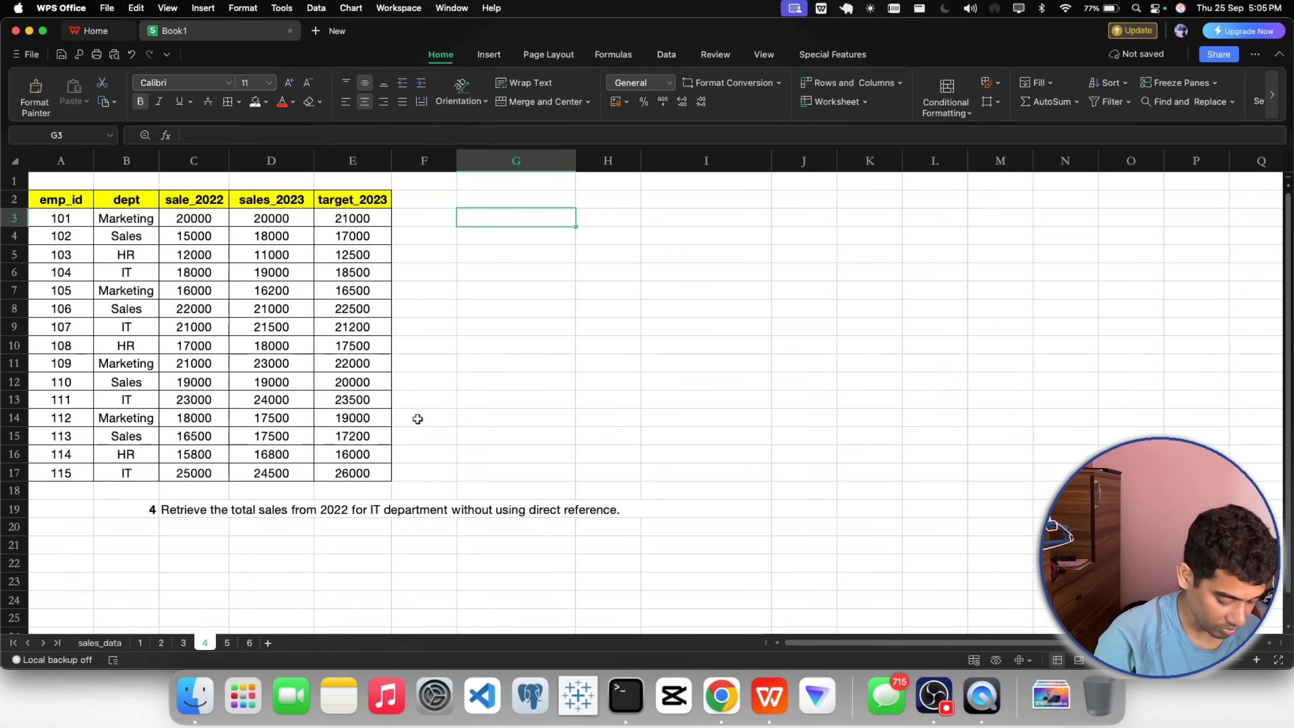
Step: Enter the heading "total_sales_IT_2022" in cell G3 of sheet 4 and widen column G slightly
type("hi")
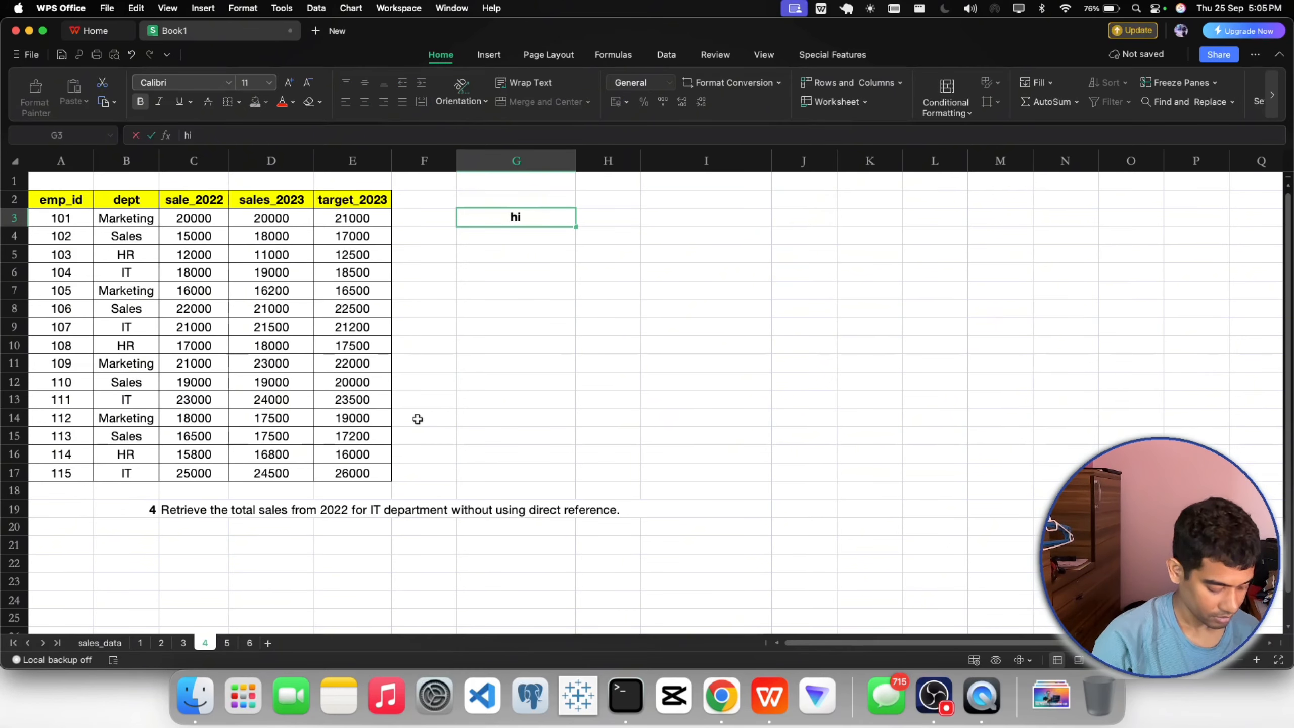
type("ghest")
key("BackSpace")
key("BackSpace")
key("BackSpace")
key("BackSpace")
key("BackSpace")
key("BackSpace")
key("BackSpace")
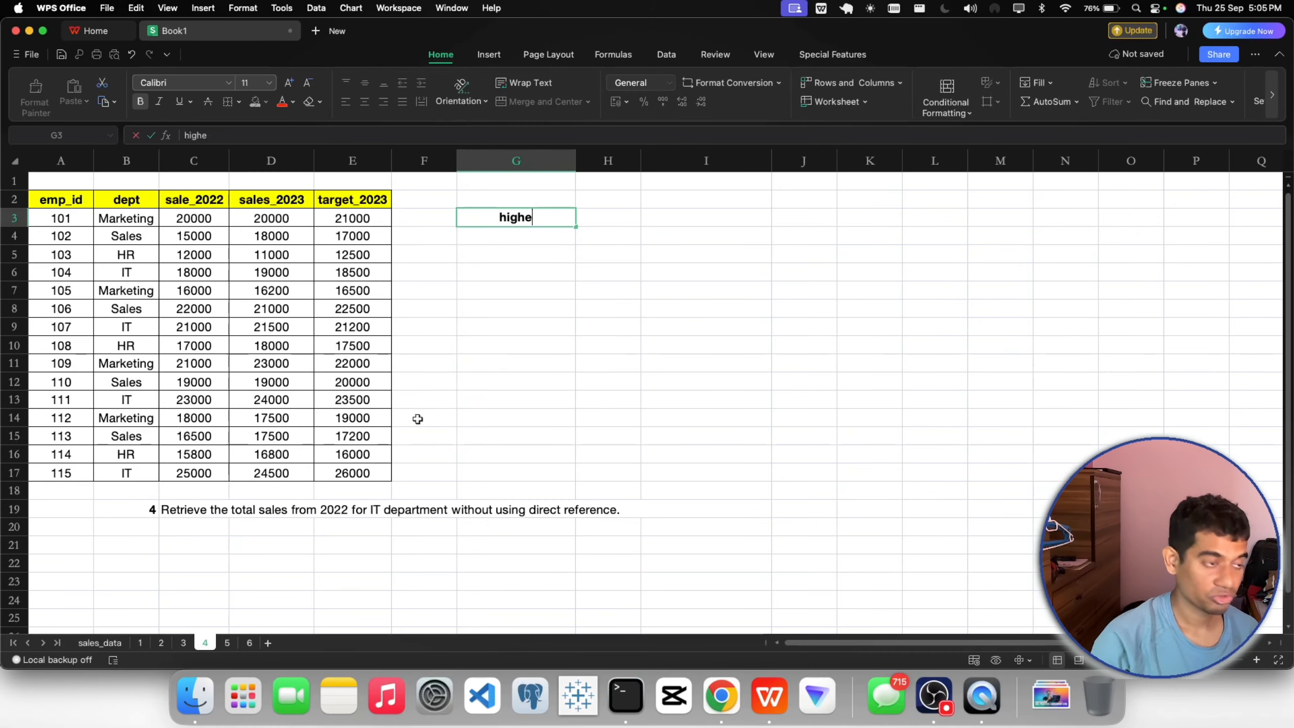
type("total")
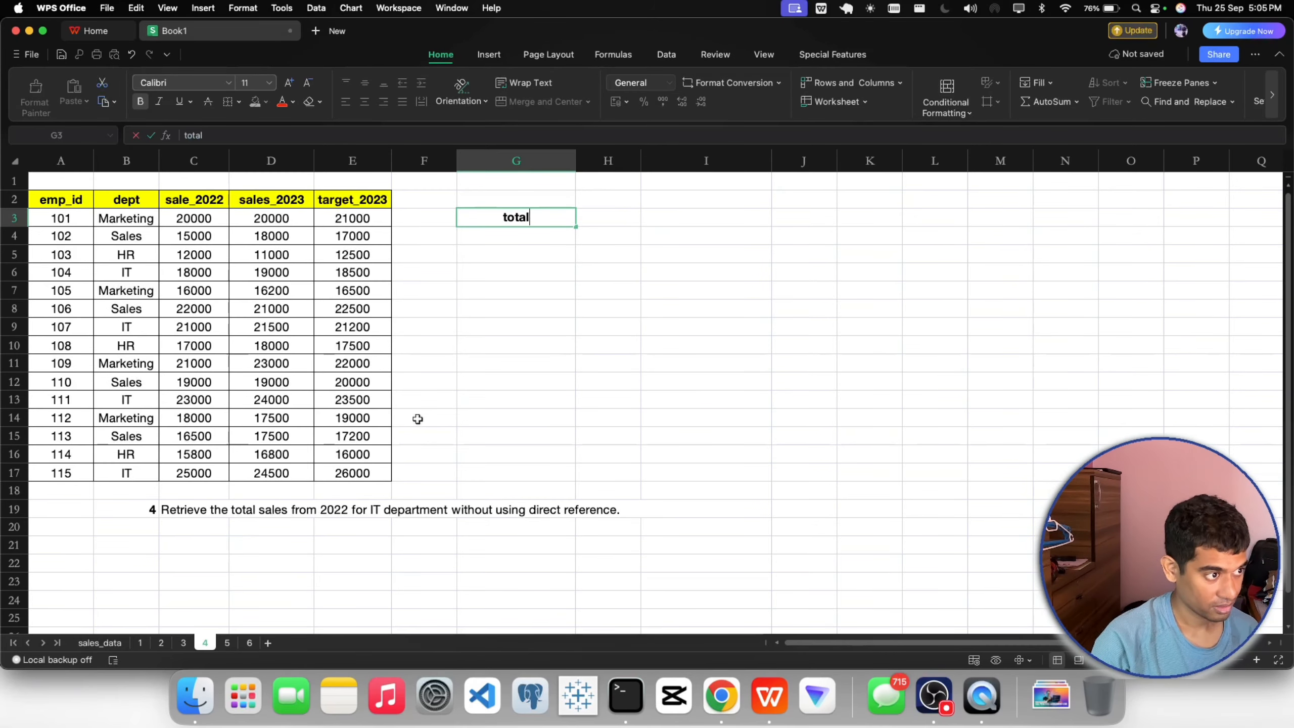
type("_sales_")
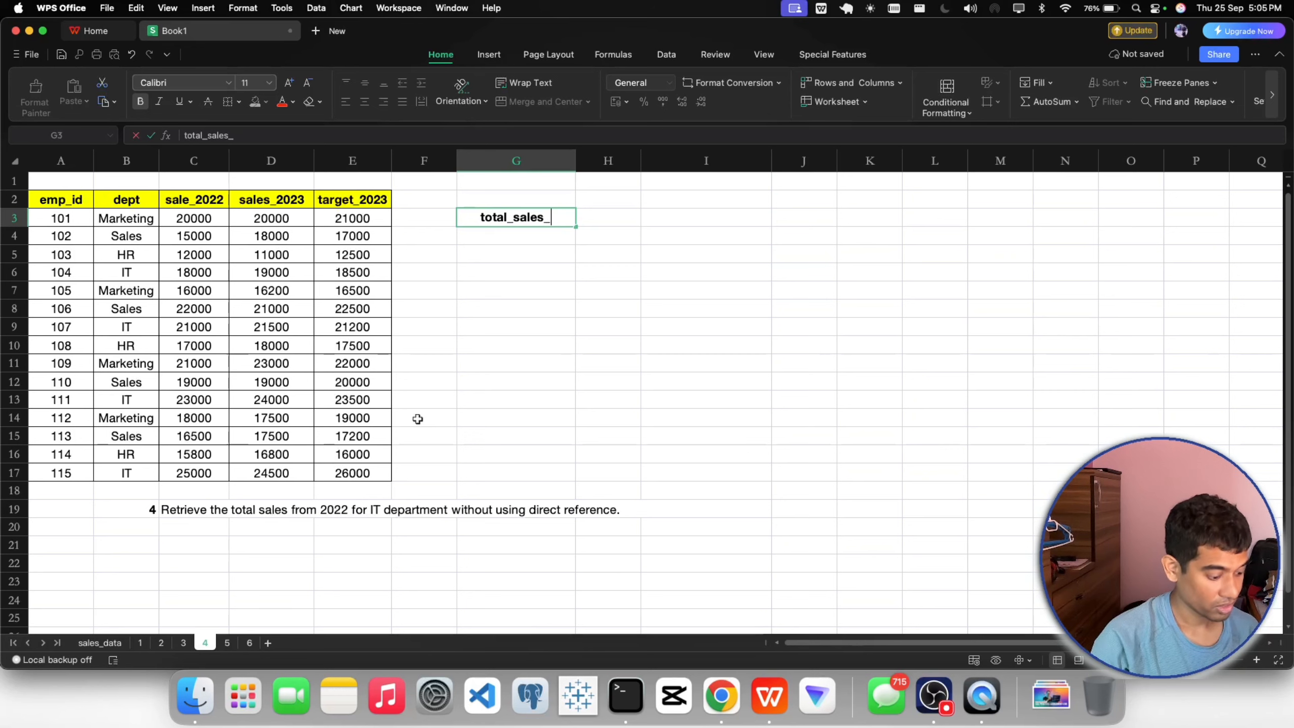
type("IT")
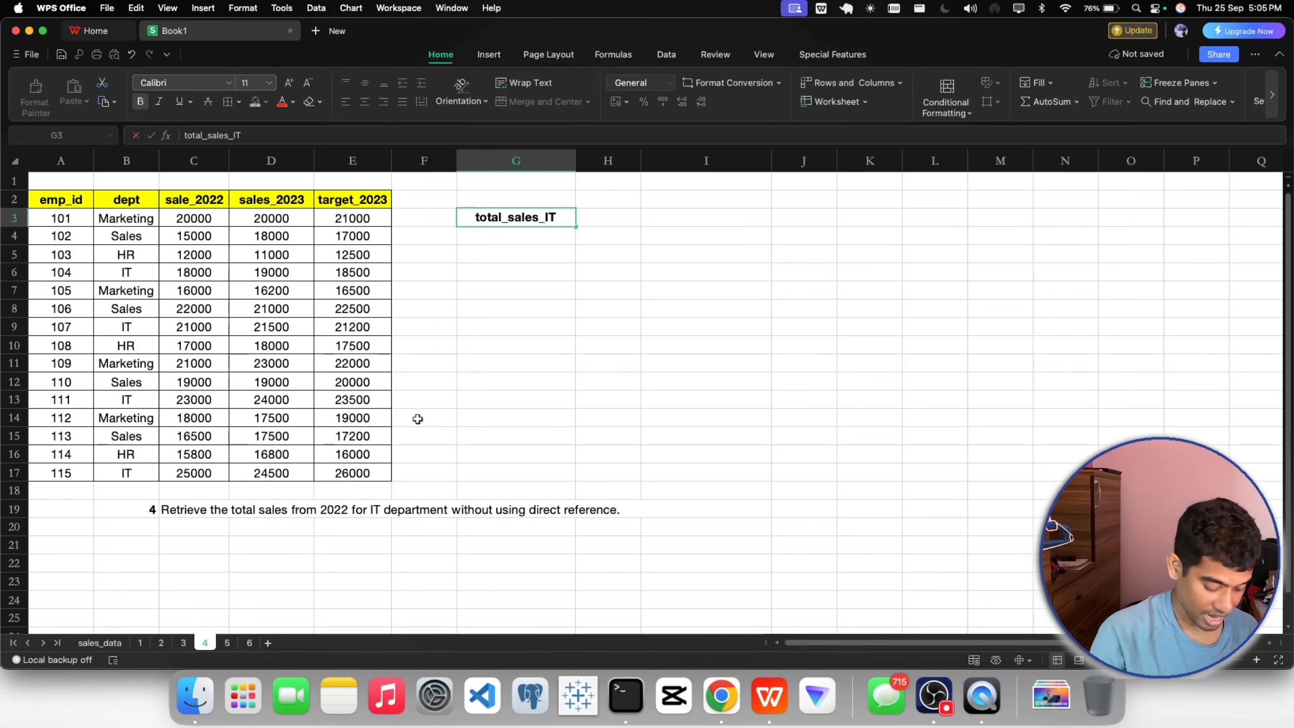
type("_2022")
key("Return")
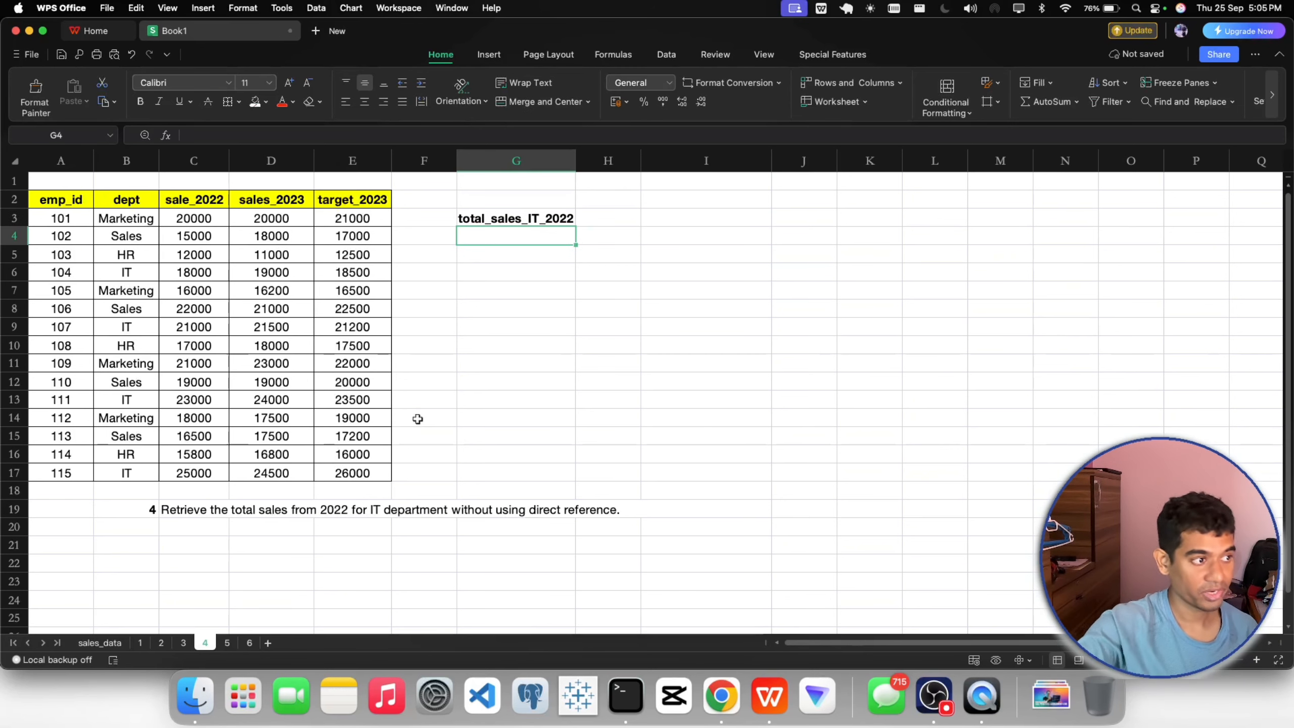
double_click(576, 161)
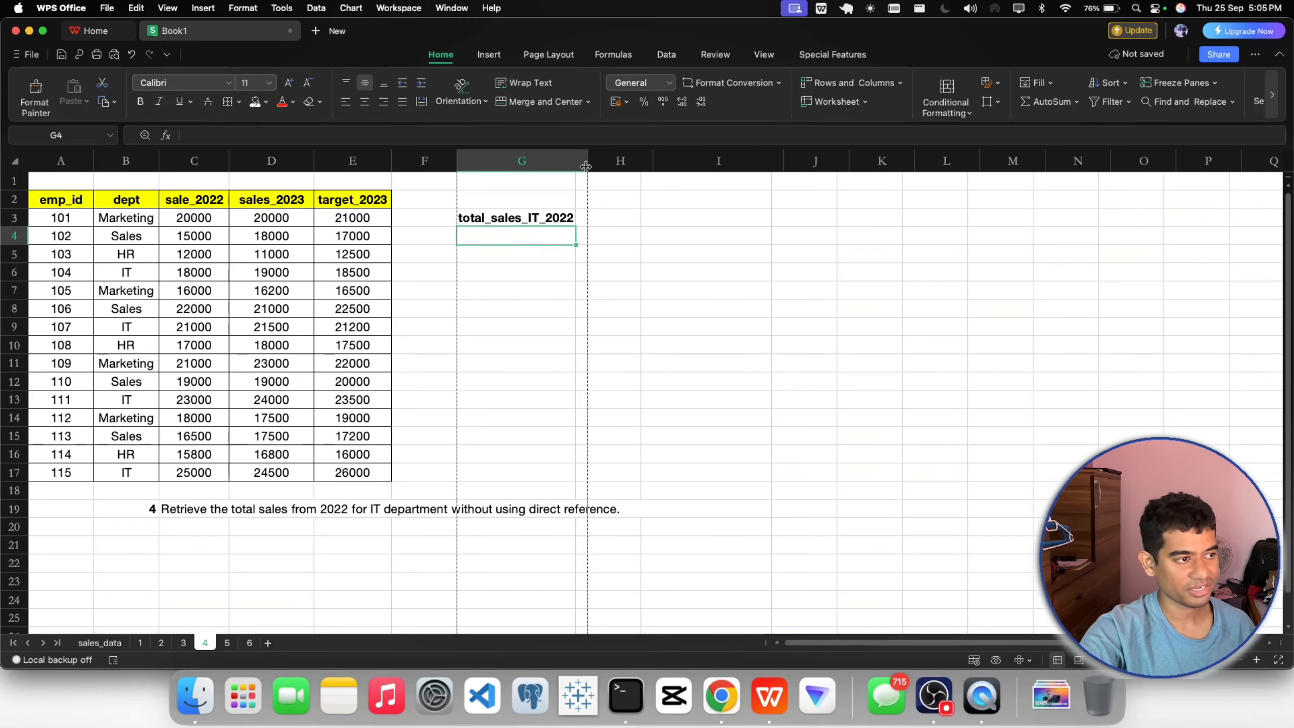
Step: Fill the heading cell G3 with yellow and keep its text bold
left_click(530, 218)
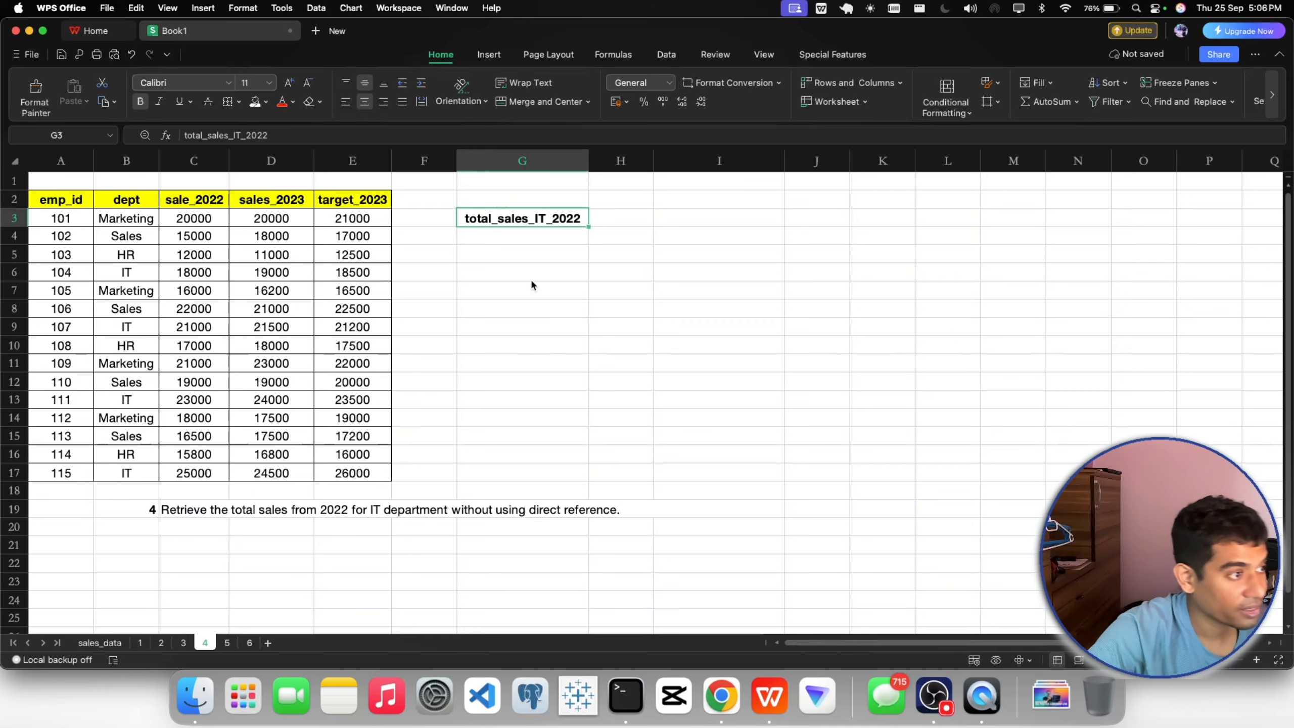
left_click(502, 235)
left_click(476, 221)
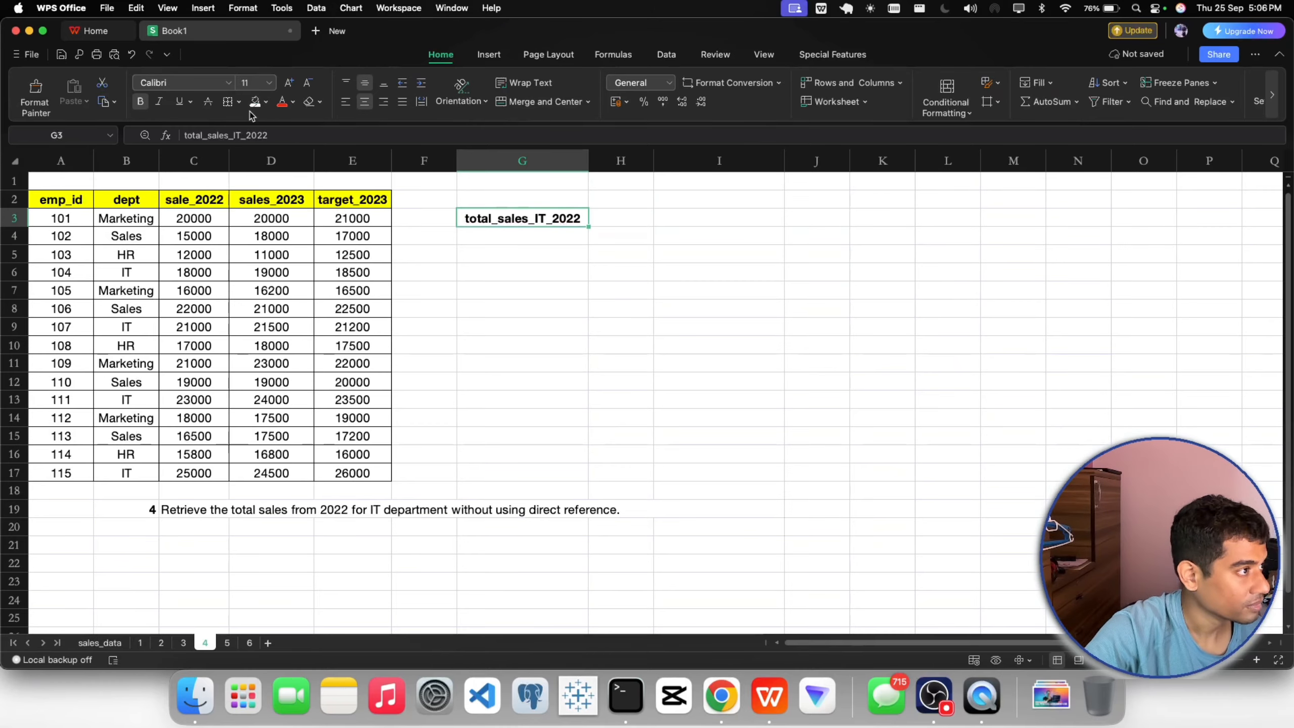
left_click(265, 101)
left_click(304, 268)
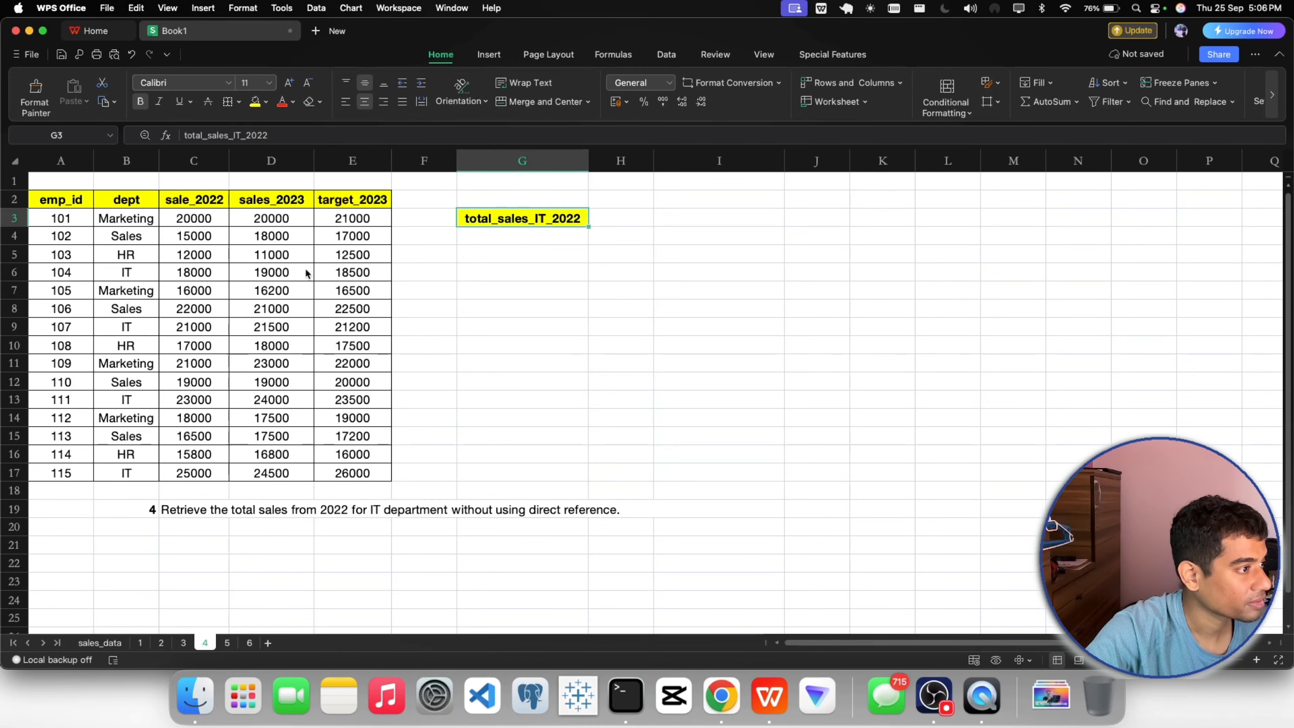
left_click(476, 218)
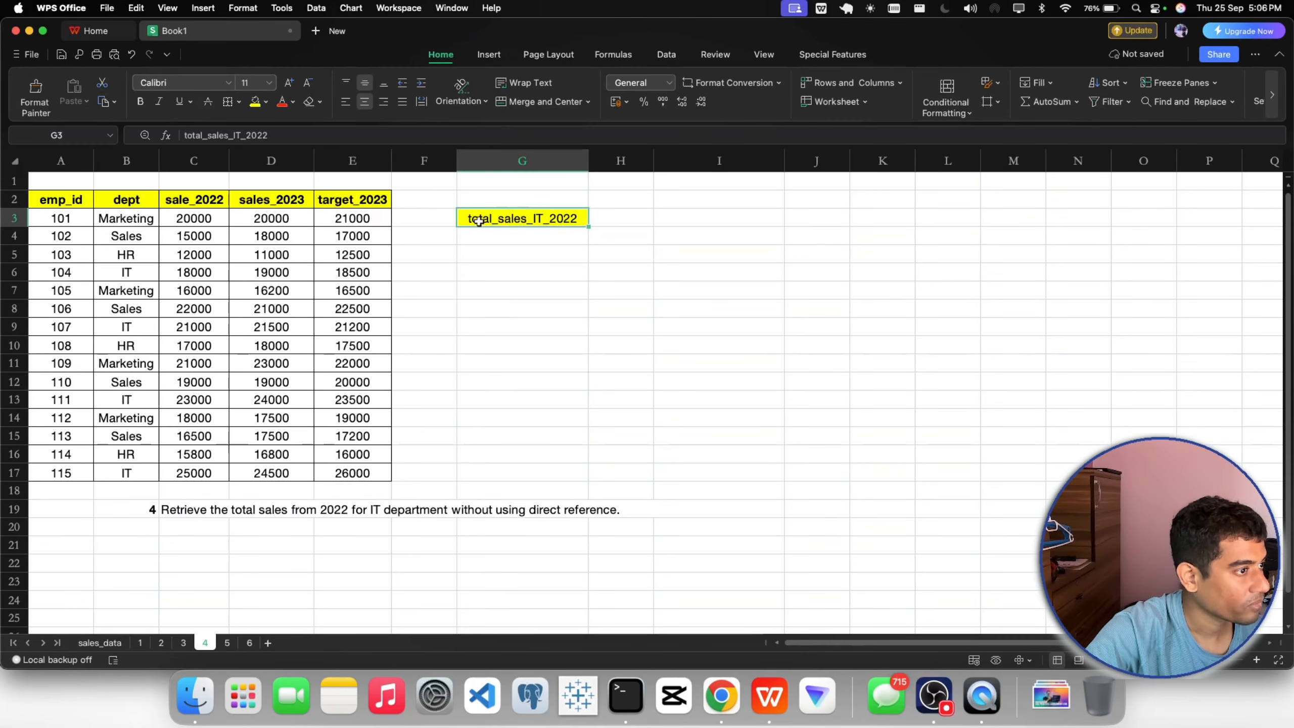
left_click(140, 101)
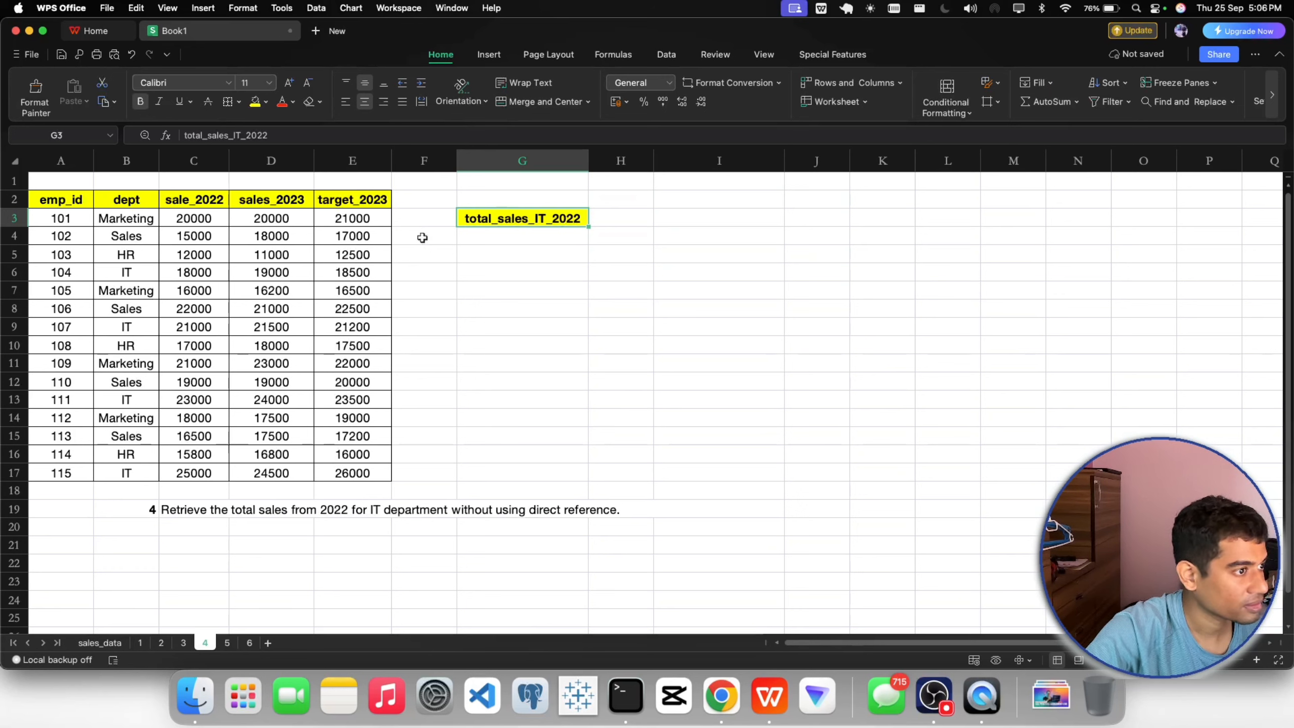
Step: Add borders around the heading cell G3
left_click(239, 102)
left_click(245, 151)
left_click(627, 326)
left_click(508, 241)
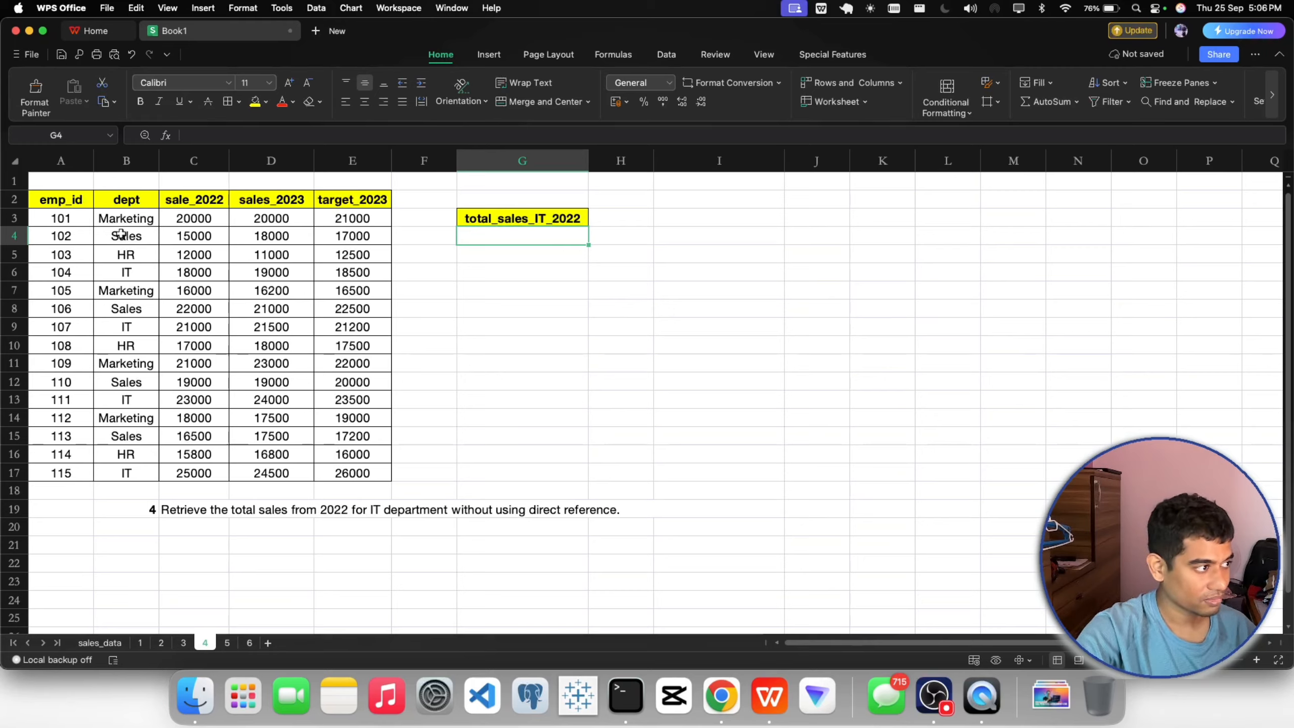
Step: Enter the heading "dept_name" in cell I3
double_click(676, 218)
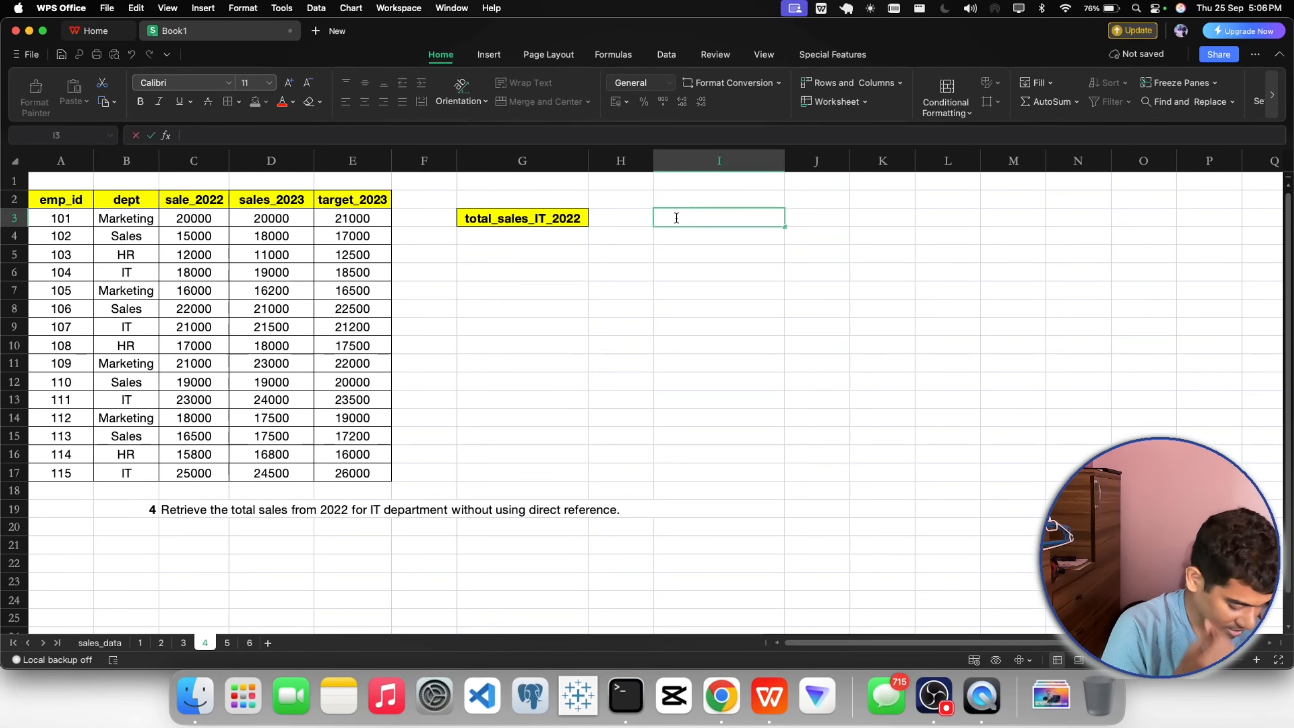
type("dept")
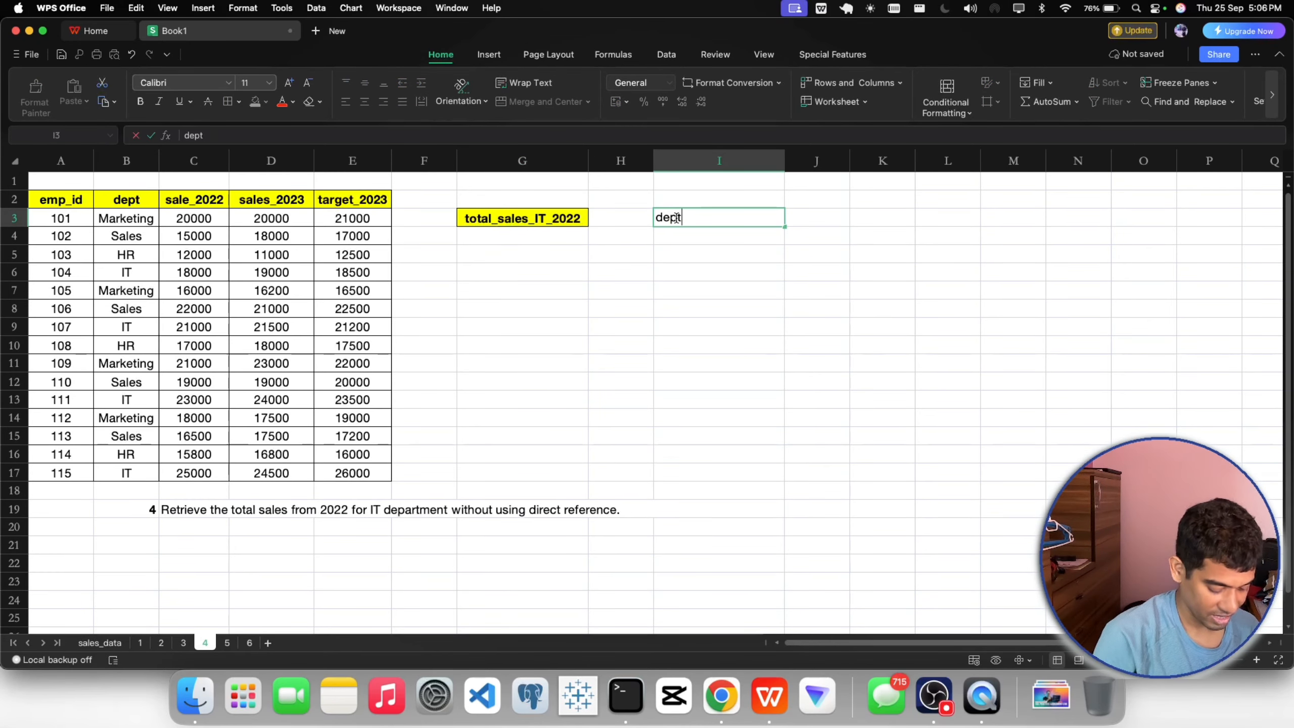
type("-_name")
key("Return")
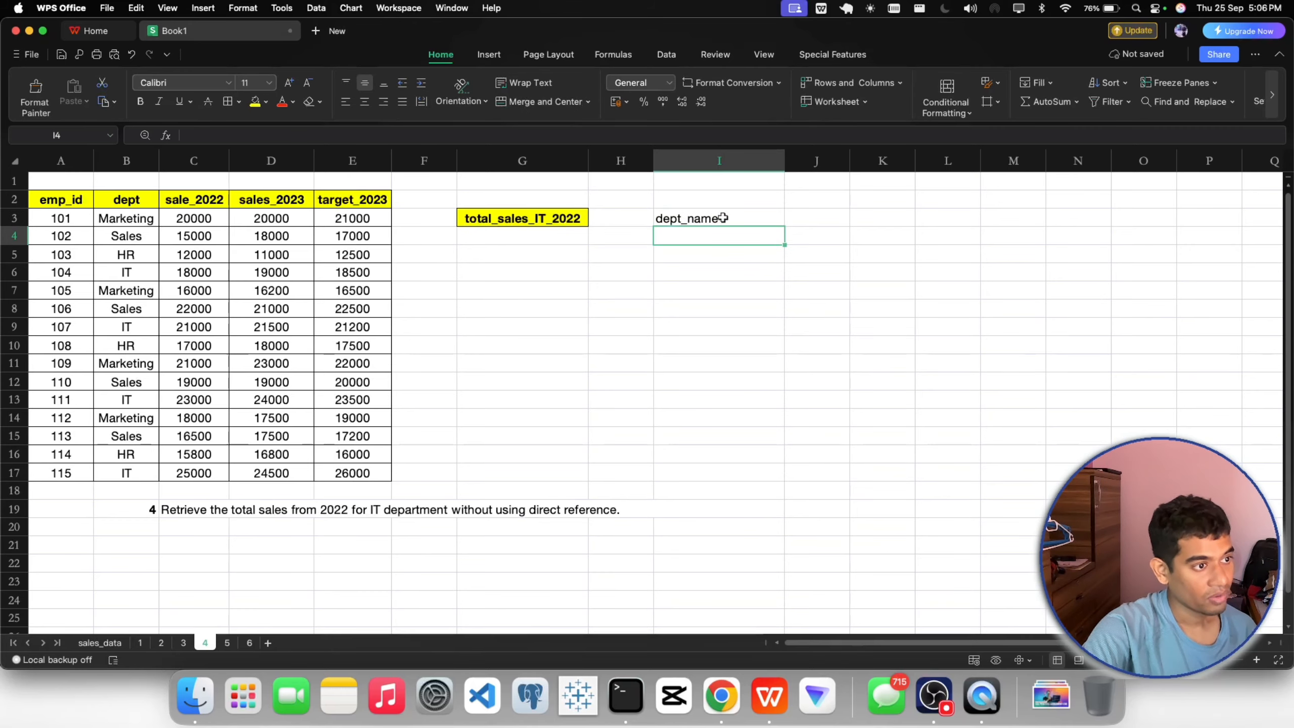
Step: Make the dept_name heading in I3 bold and centred with a yellow fill
left_click(672, 218)
left_click(138, 103)
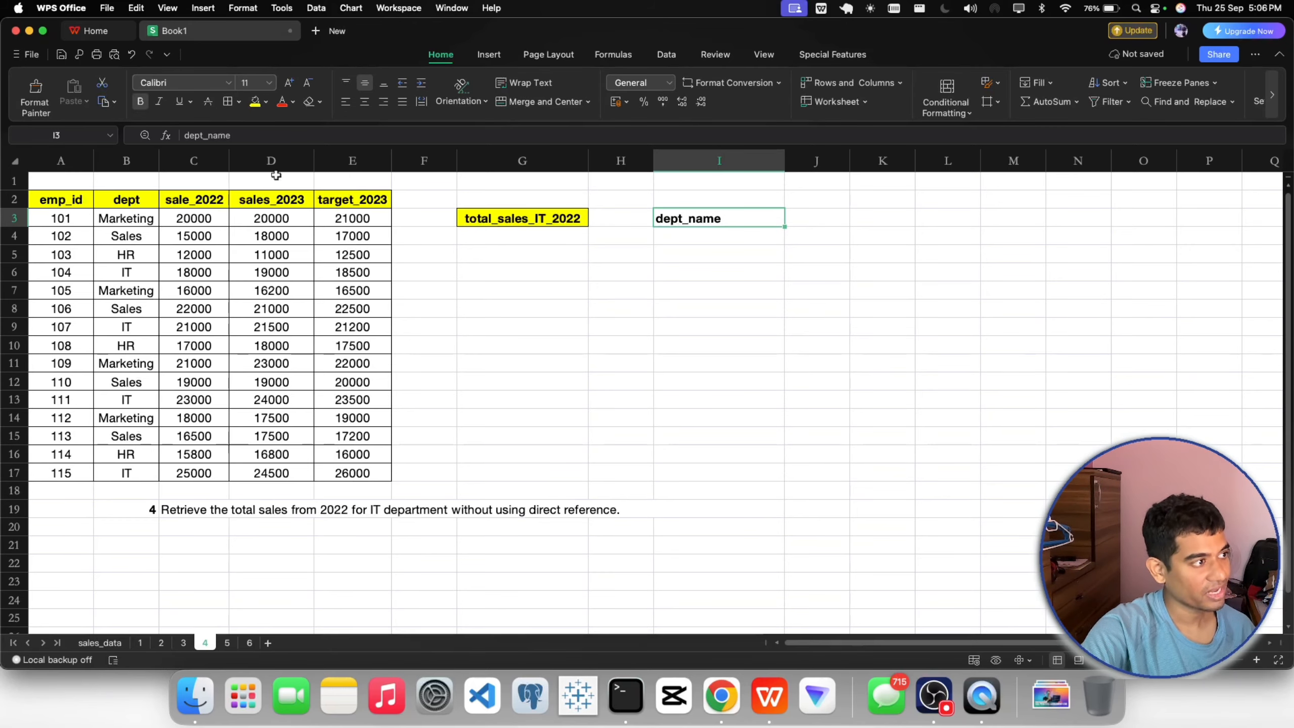
left_click(364, 101)
left_click(256, 104)
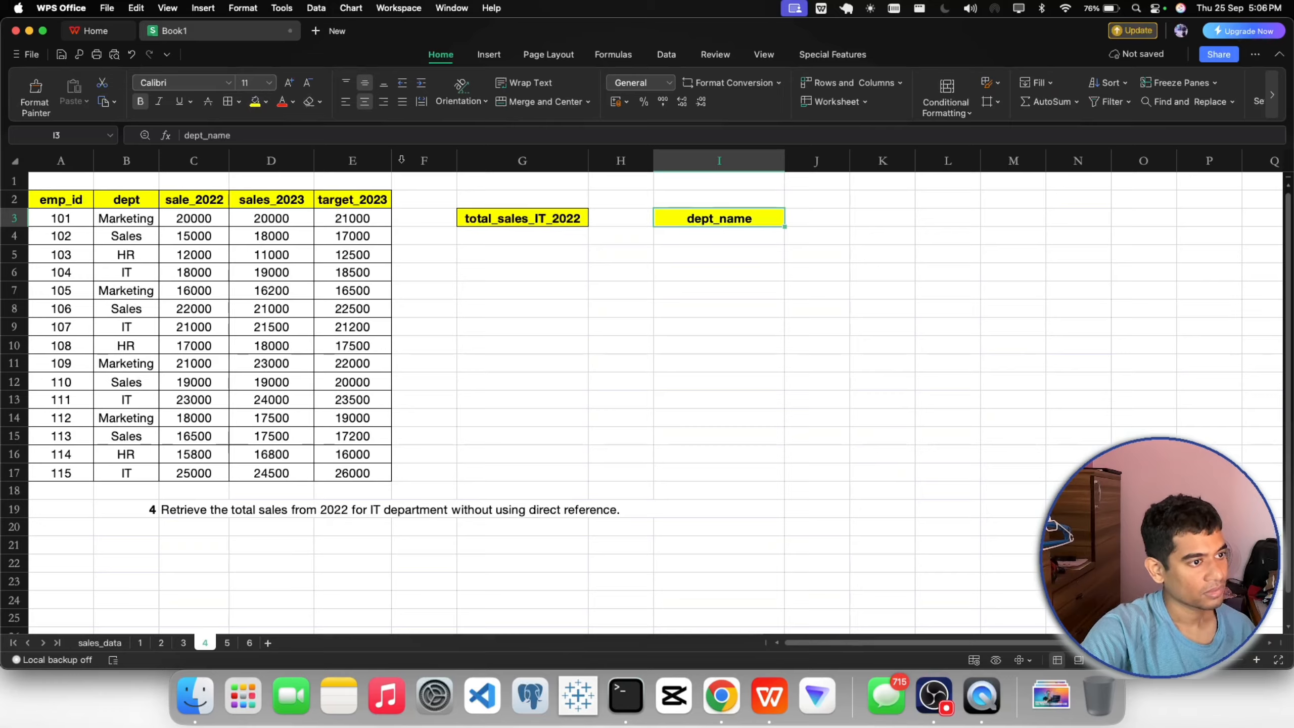
left_click(658, 305)
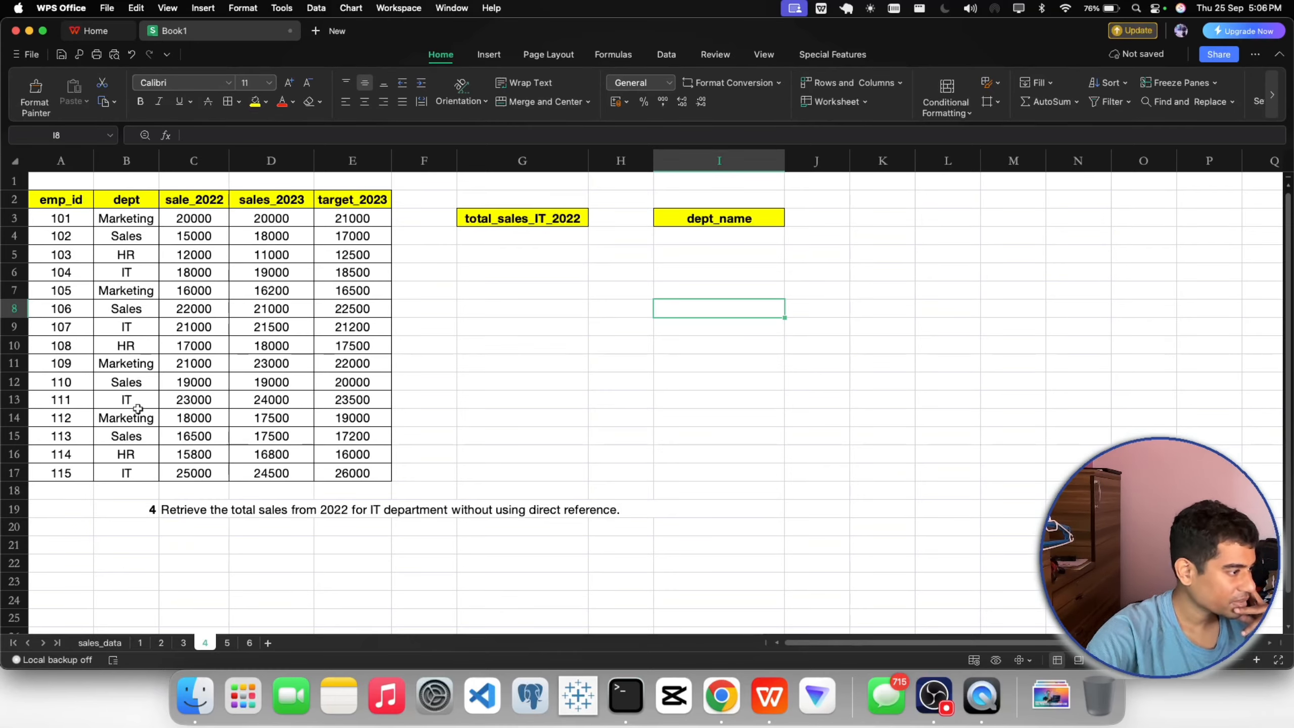
Step: Copy the department names Marketing, Sales, HR and IT from B3:B6 into the cells below the dept_name heading, I4:I7
left_click_drag(122, 219, 124, 272)
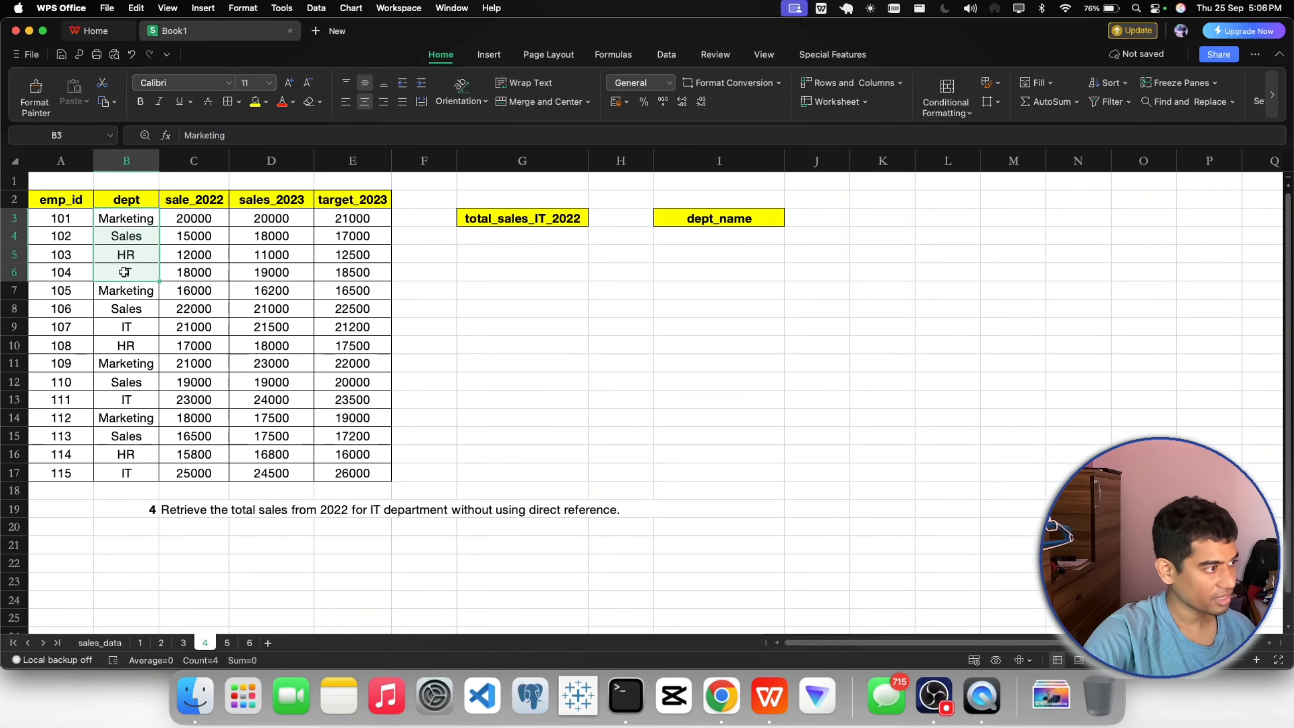
key("super+c")
left_click(702, 236)
key("super+v")
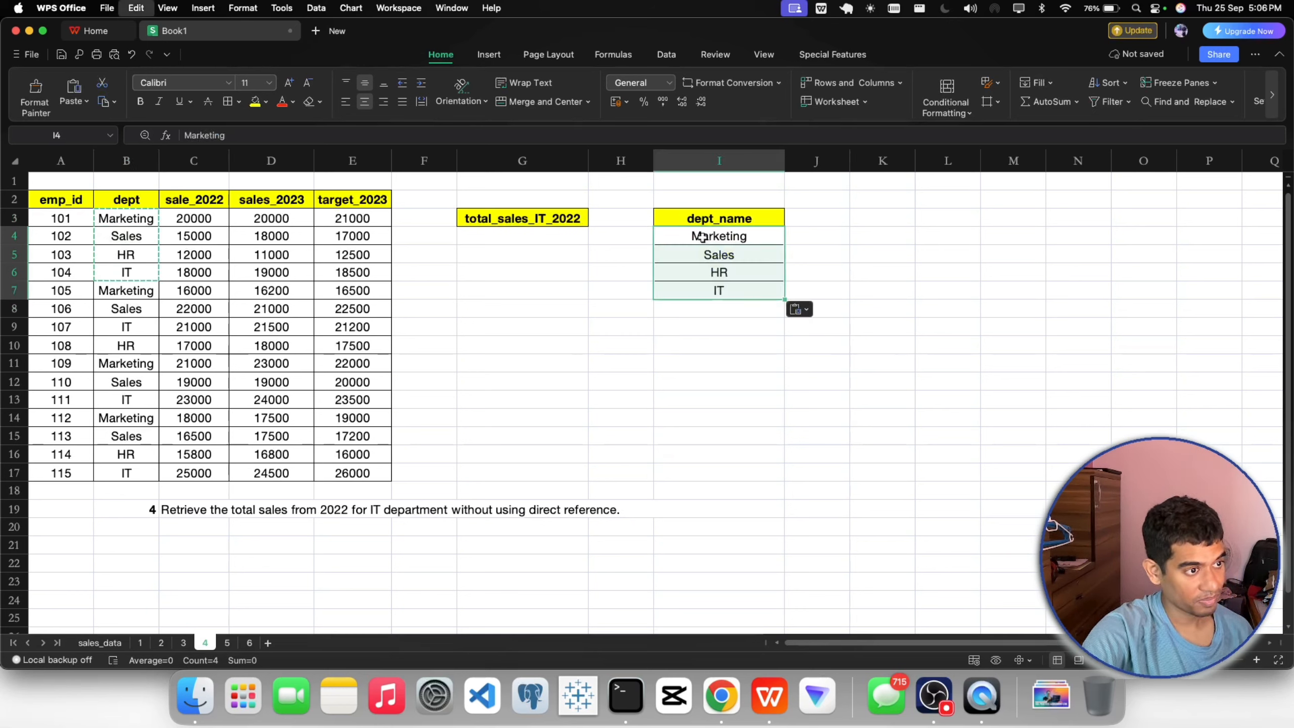
left_click(666, 361)
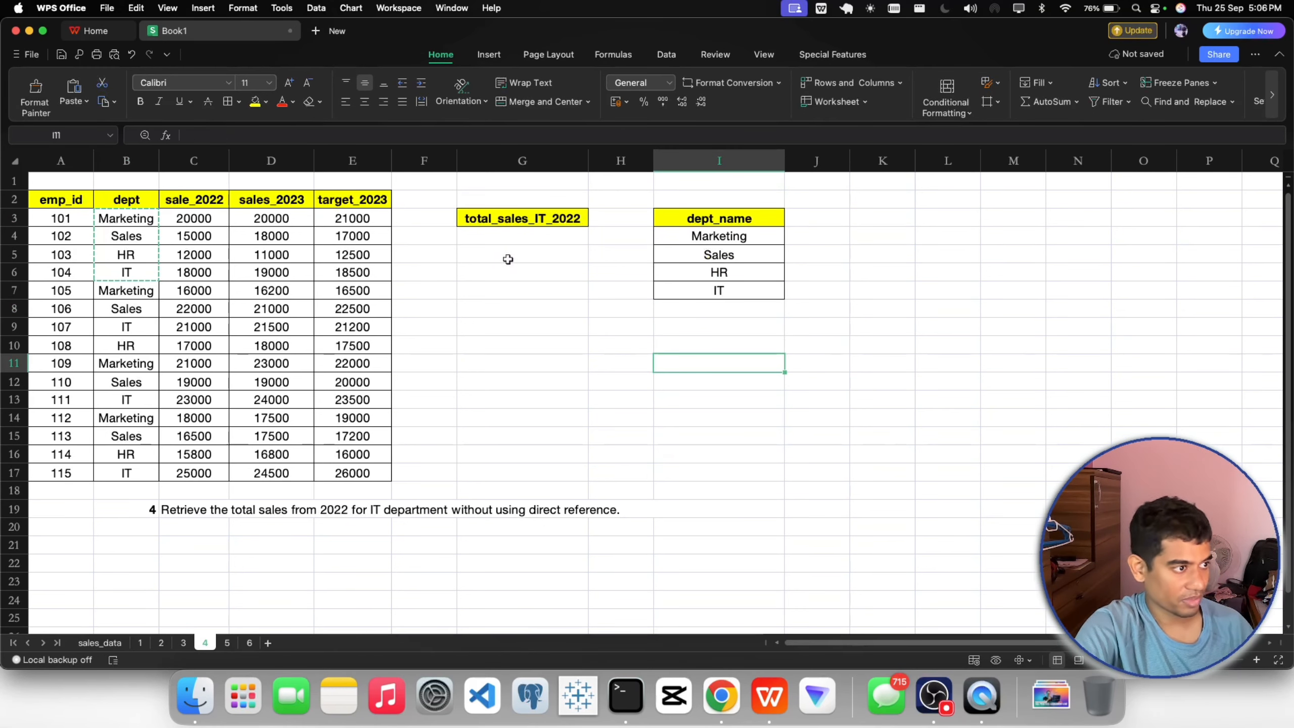
Step: Enter =SUMIF(B2:B17,I7,C2:C17) in cell G4 to total the IT department's 2022 sales
left_click(481, 236)
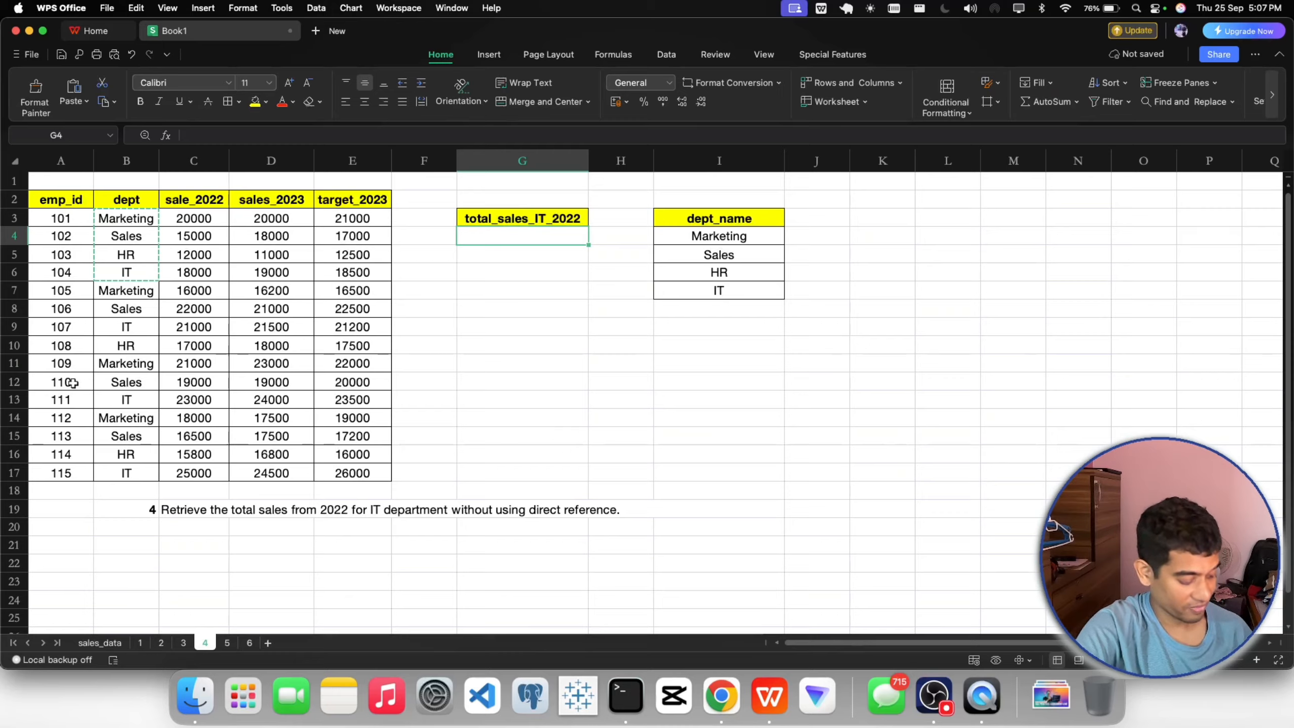
key("Escape")
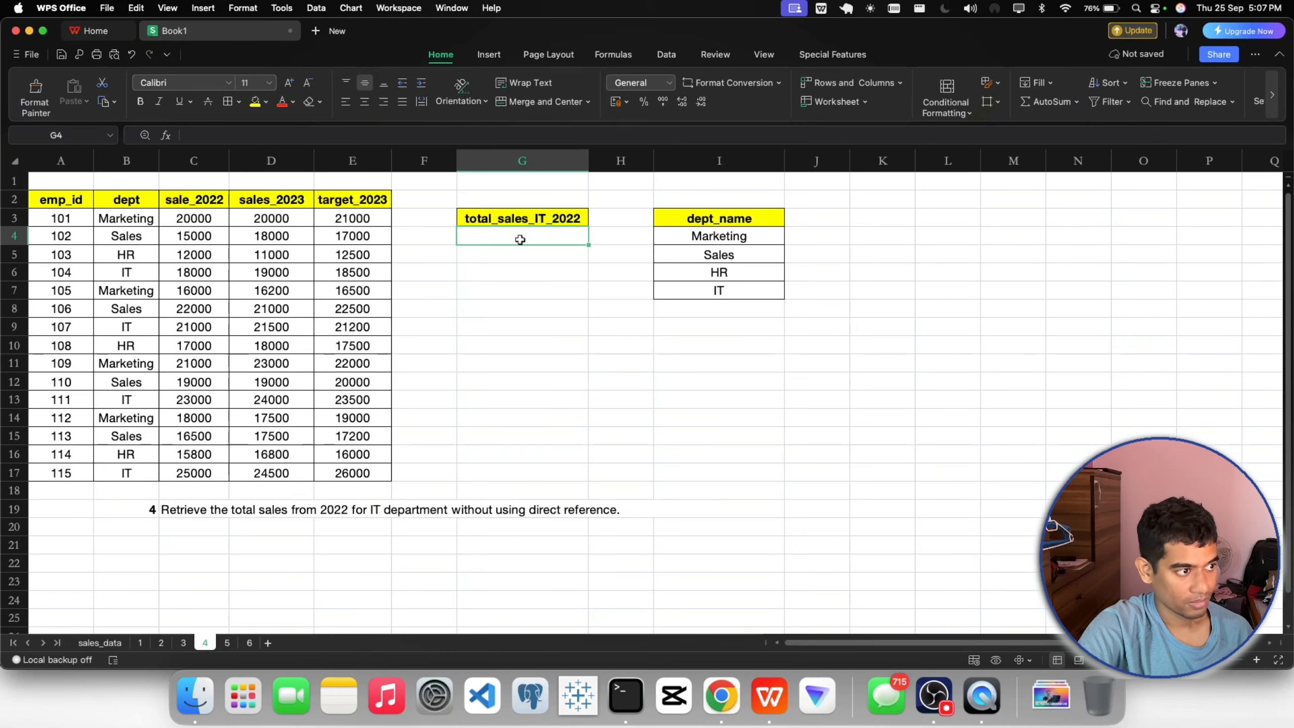
type("=sum")
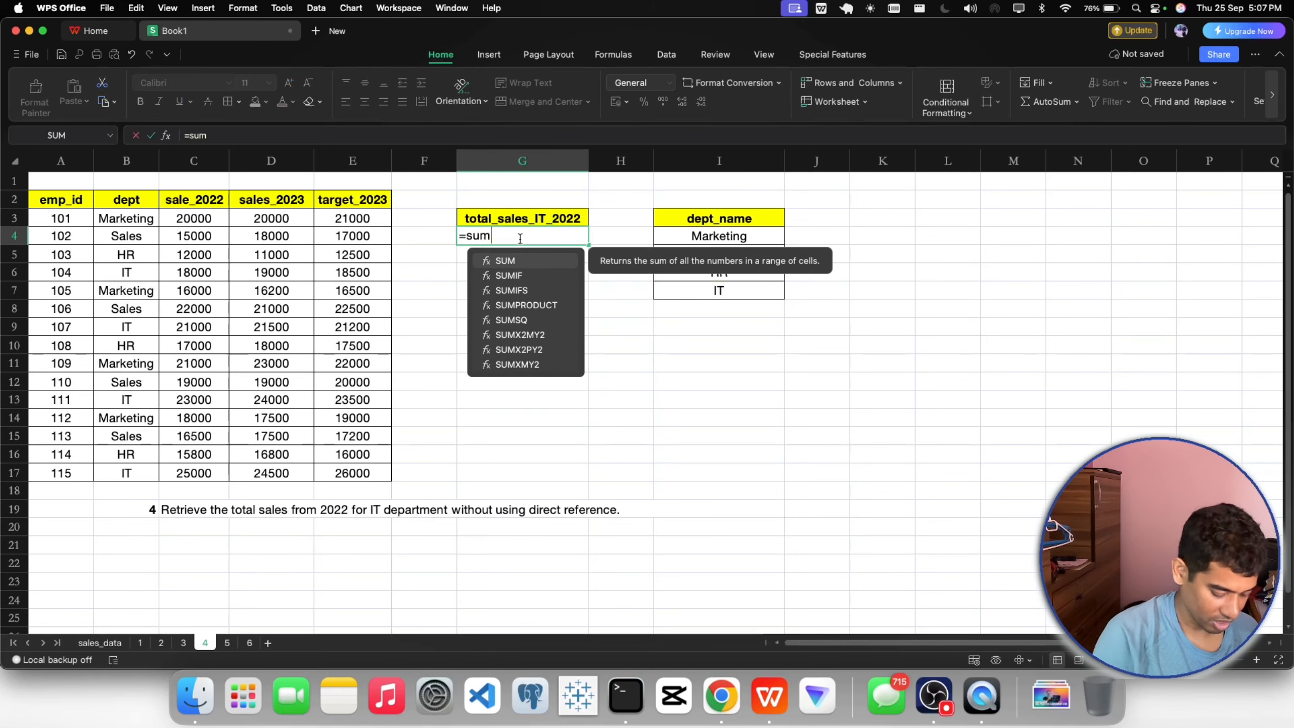
type("if(")
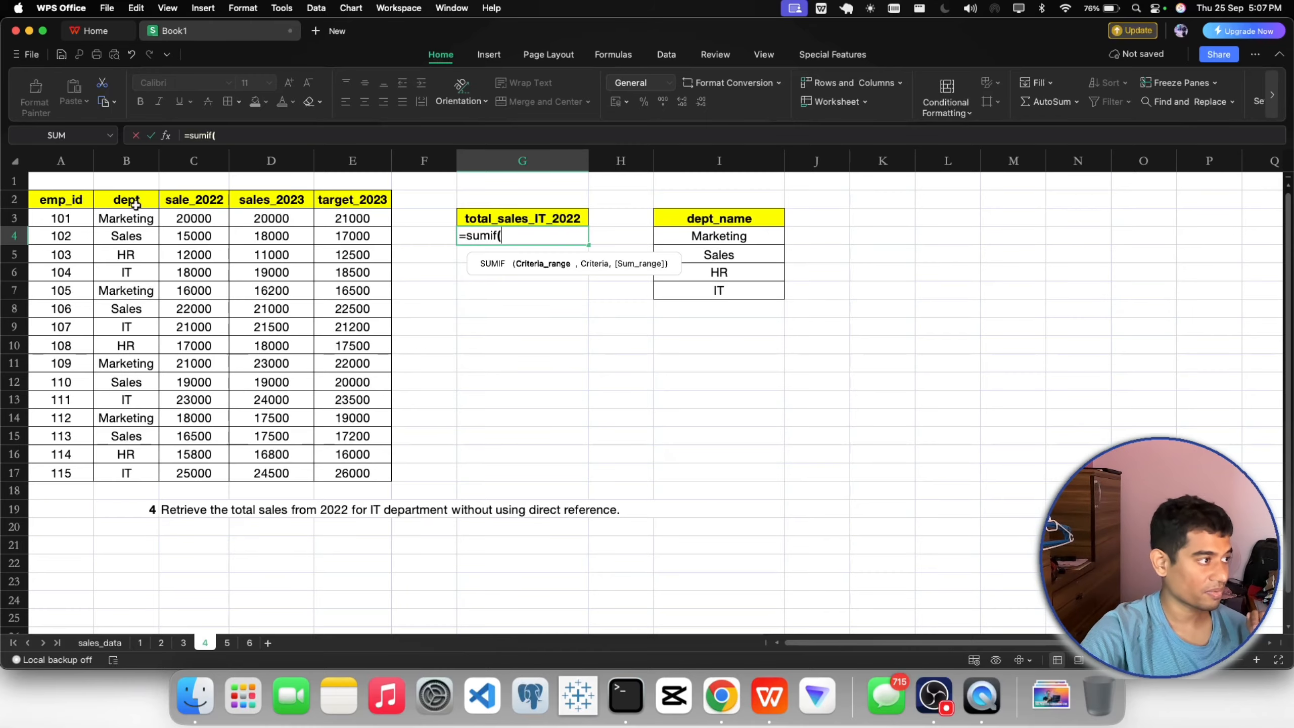
left_click_drag(135, 204, 131, 464)
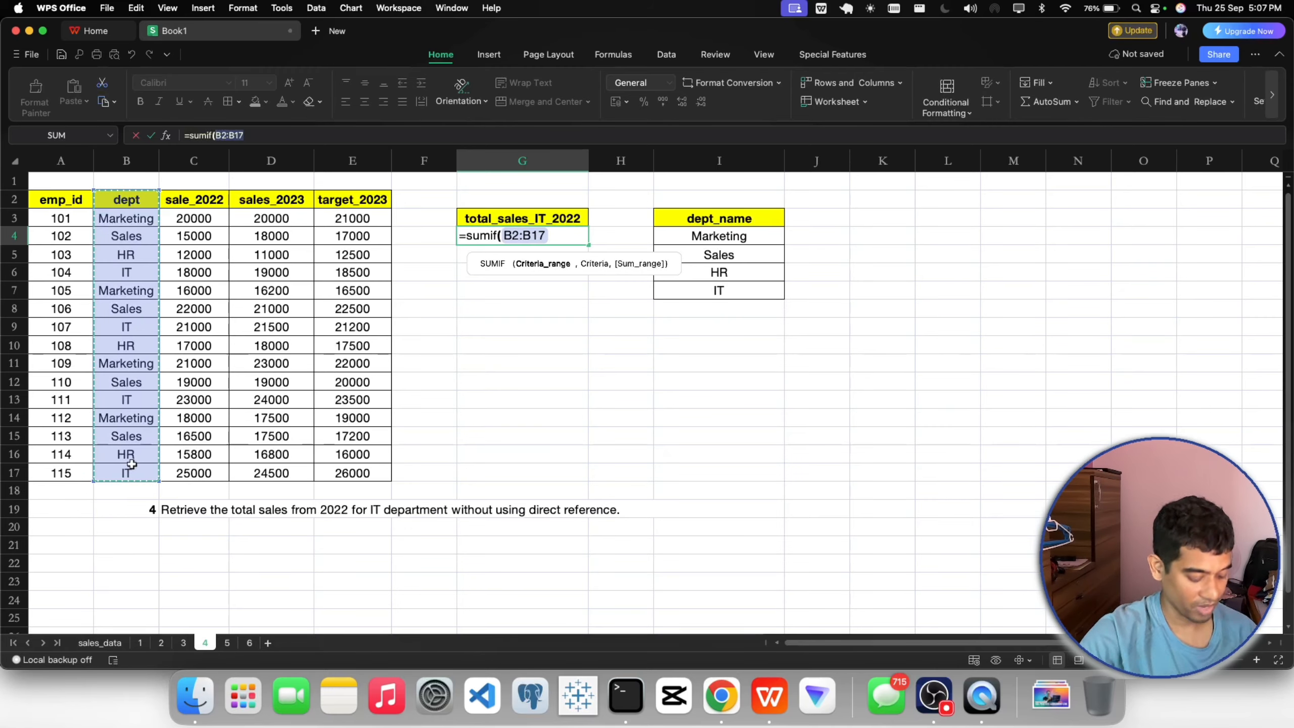
type(",")
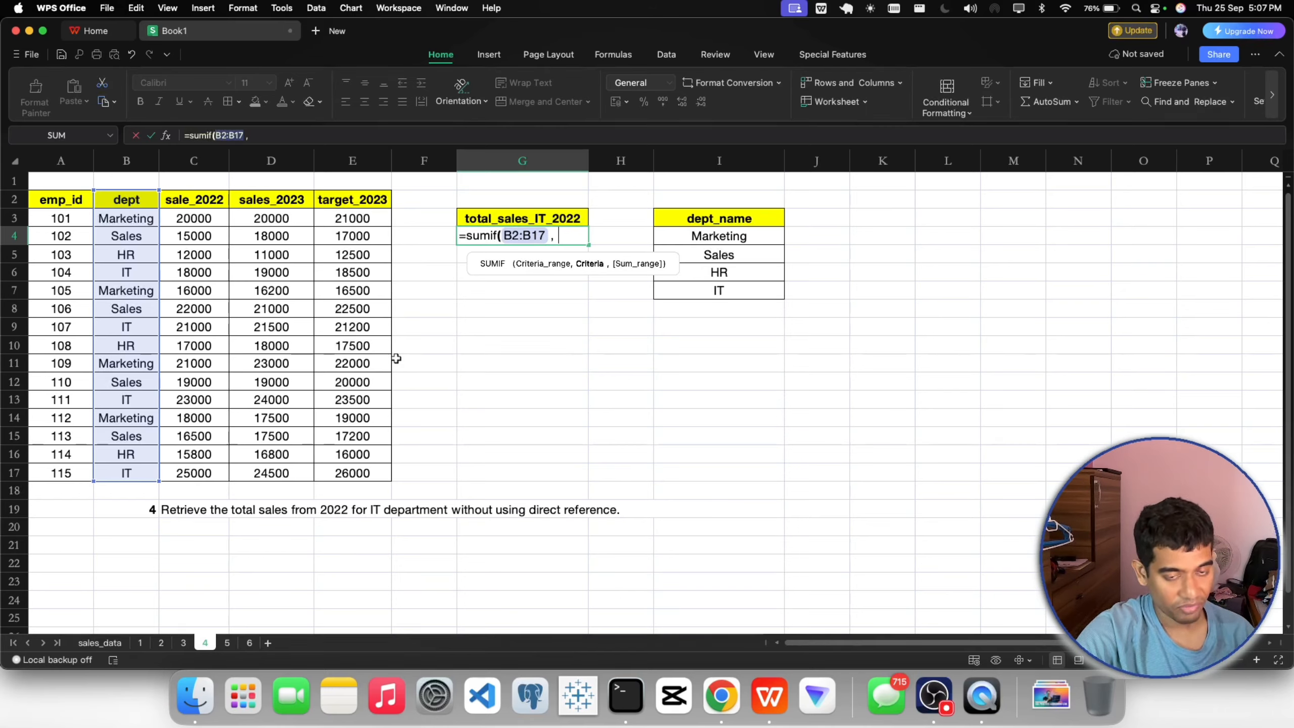
left_click(709, 294)
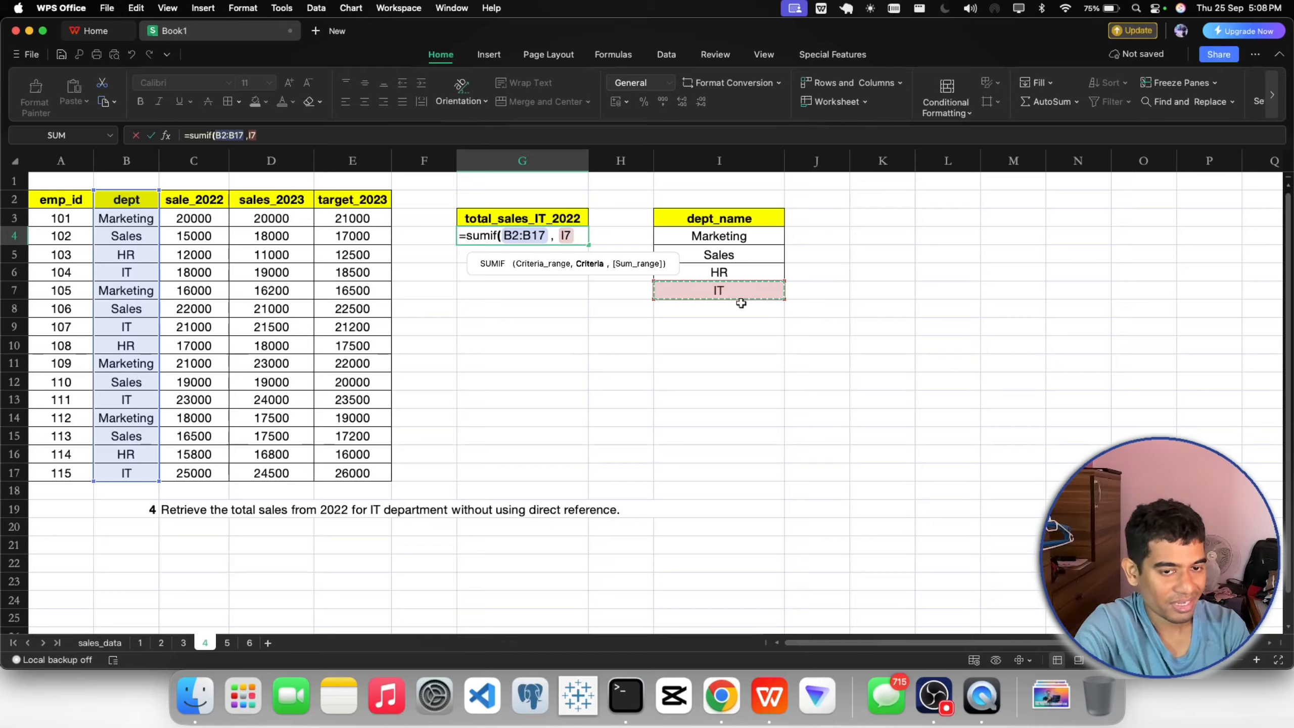
type(",")
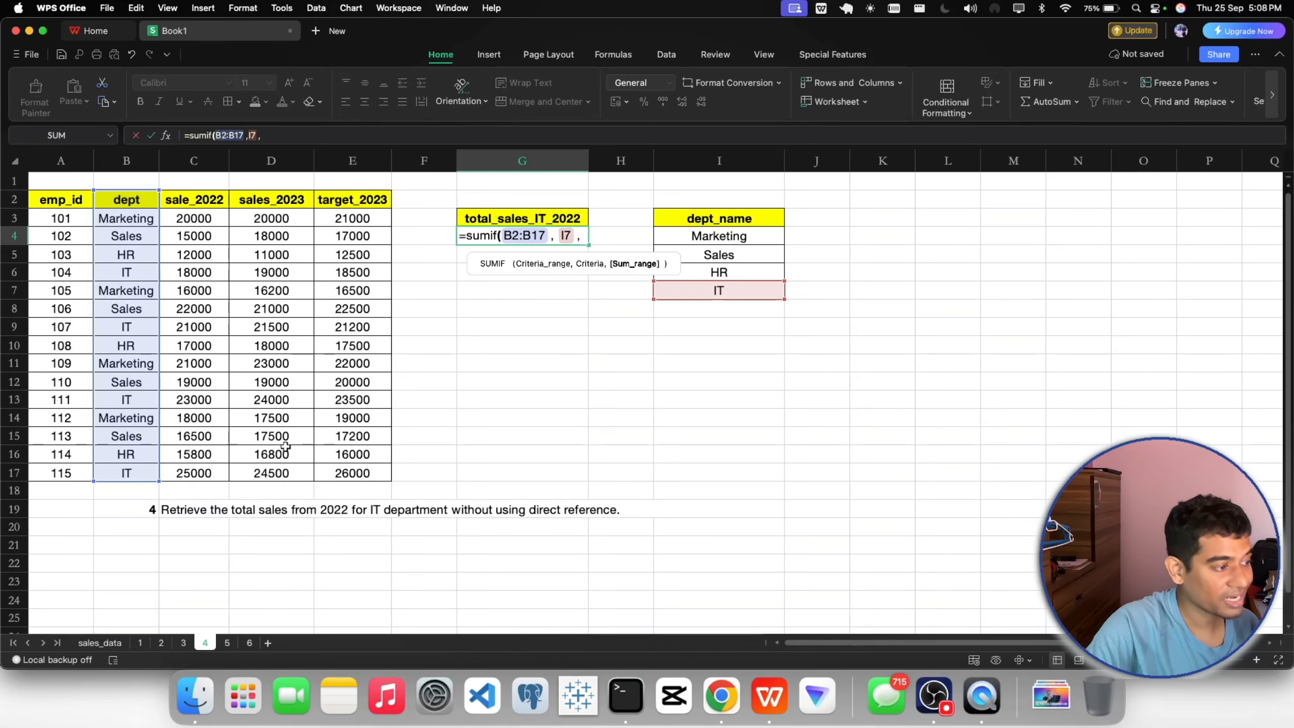
left_click_drag(193, 199, 194, 473)
type(")")
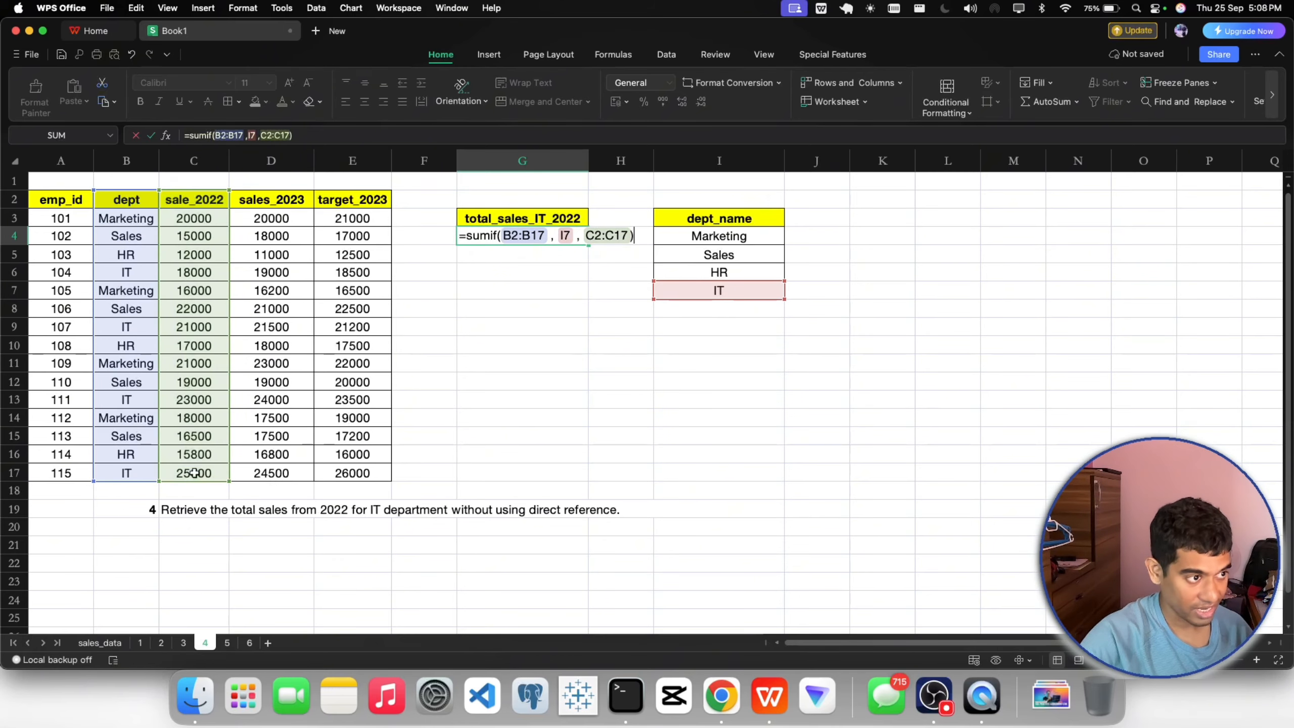
key("Return")
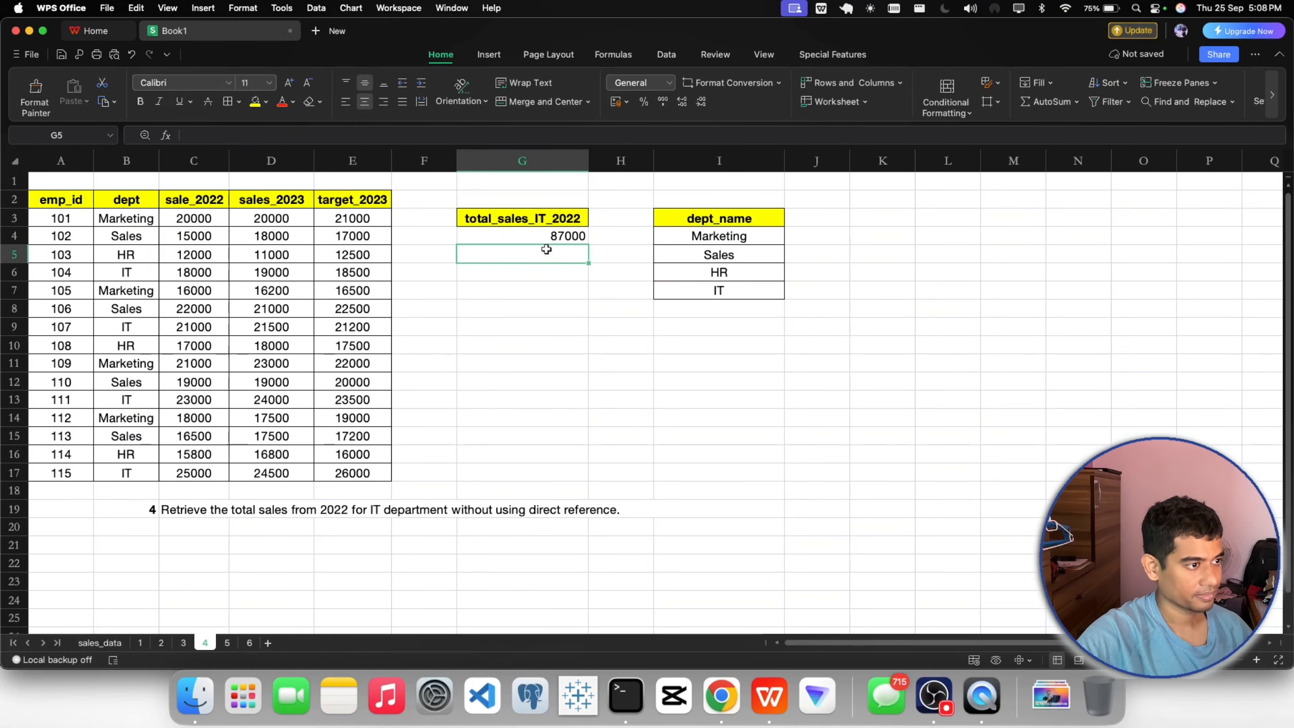
Step: Centre the SUMIF result in cell G4
left_click(556, 236)
left_click(365, 101)
left_click(605, 367)
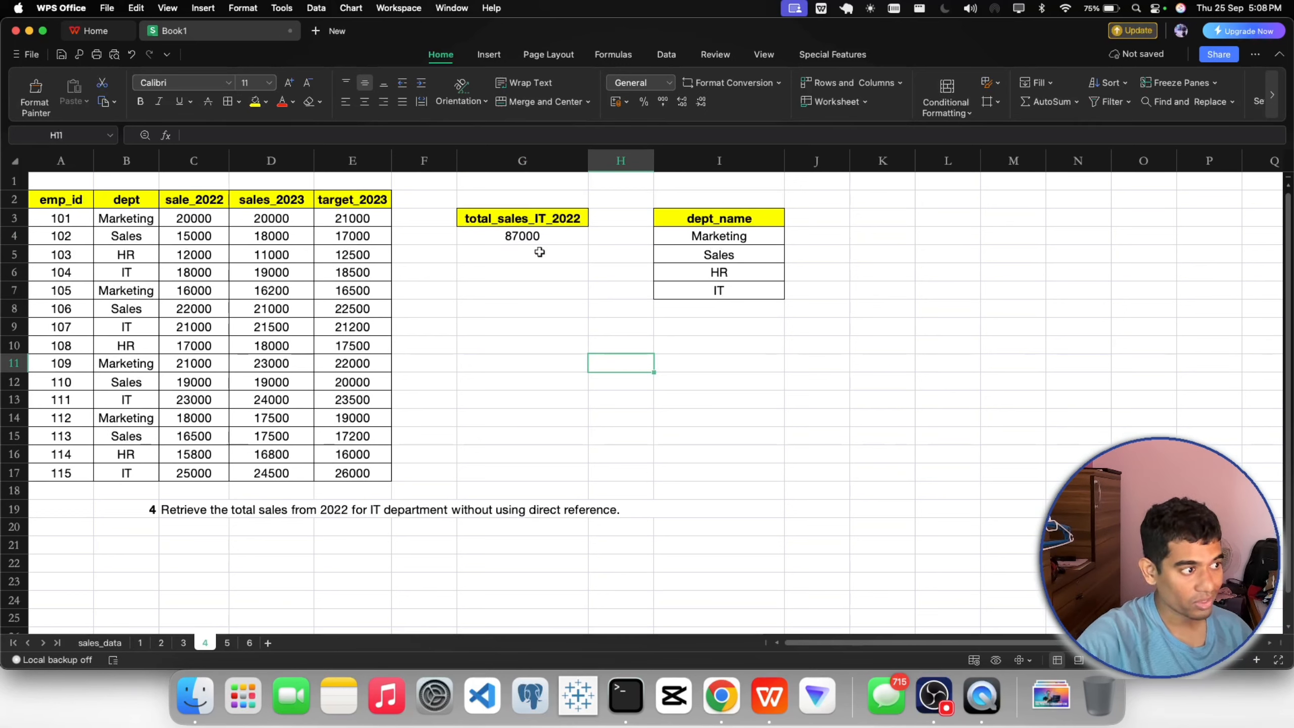
Step: Add filters to the header row A2:E2 and filter the dept column to show only IT
left_click_drag(67, 204, 351, 205)
left_click(1102, 101)
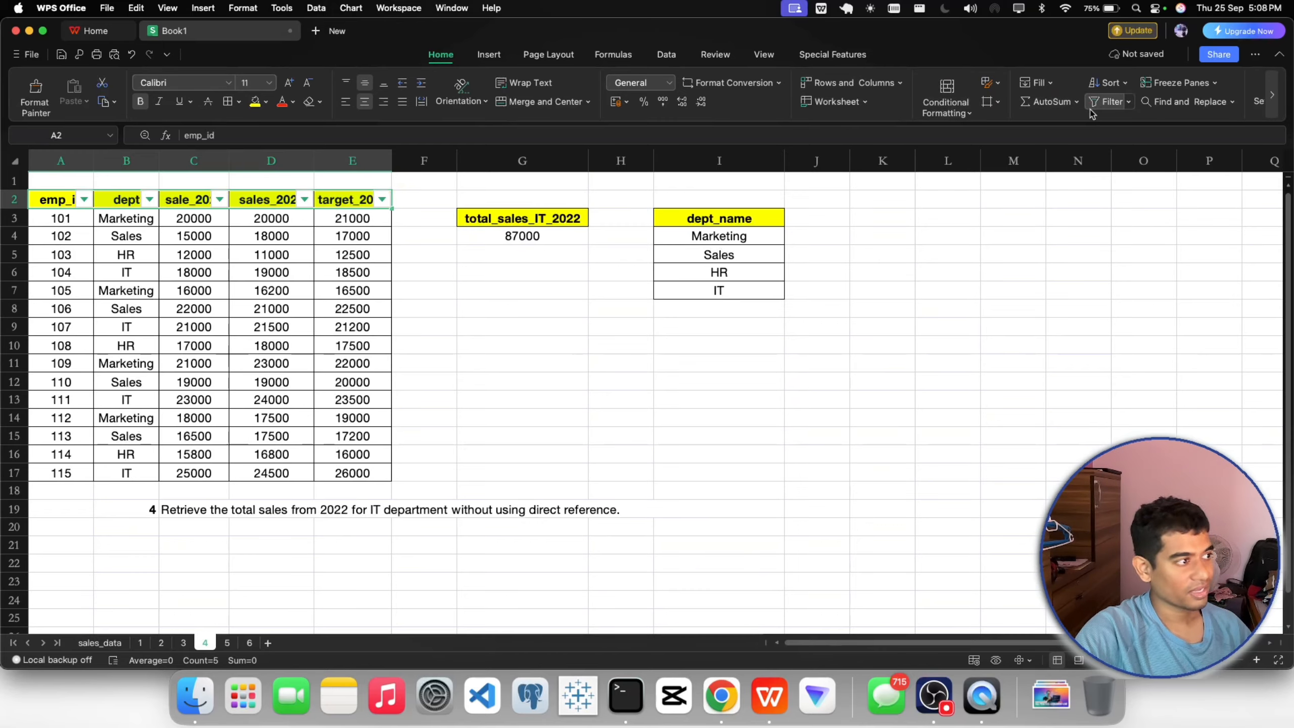
left_click(816, 399)
left_click(147, 197)
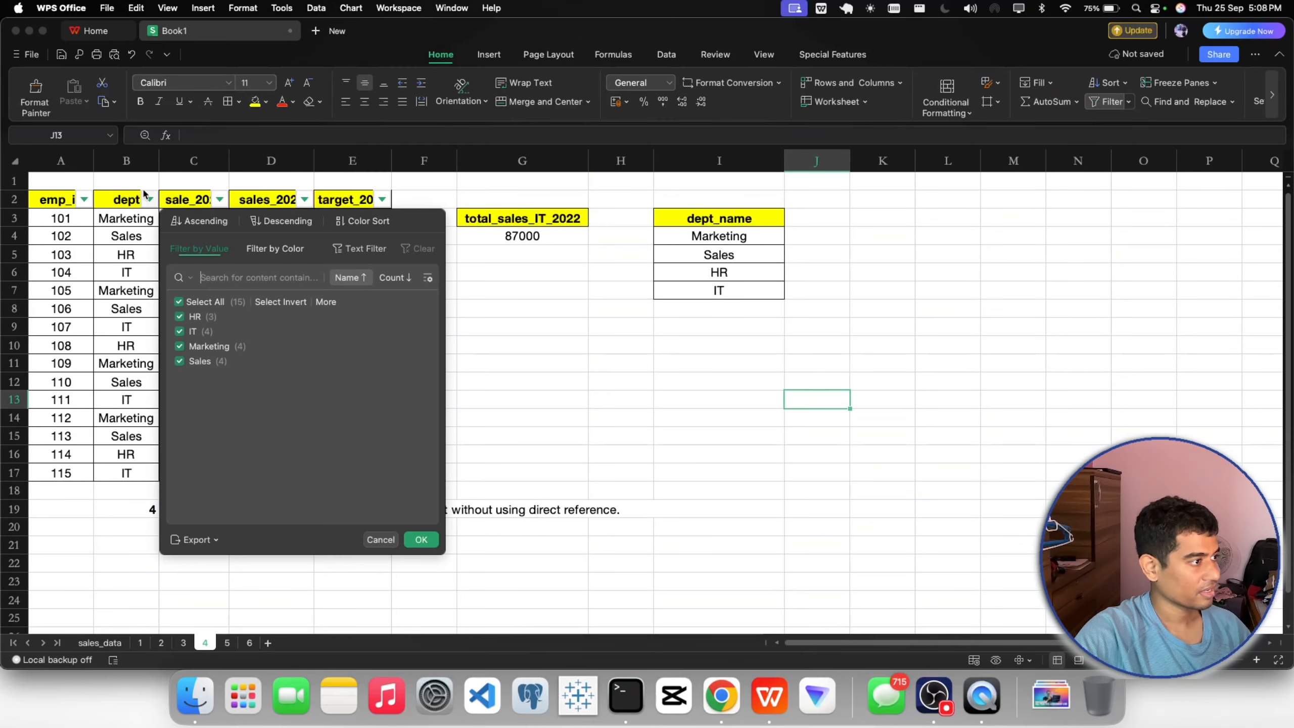
left_click(178, 301)
left_click(179, 331)
left_click(421, 539)
left_click(493, 381)
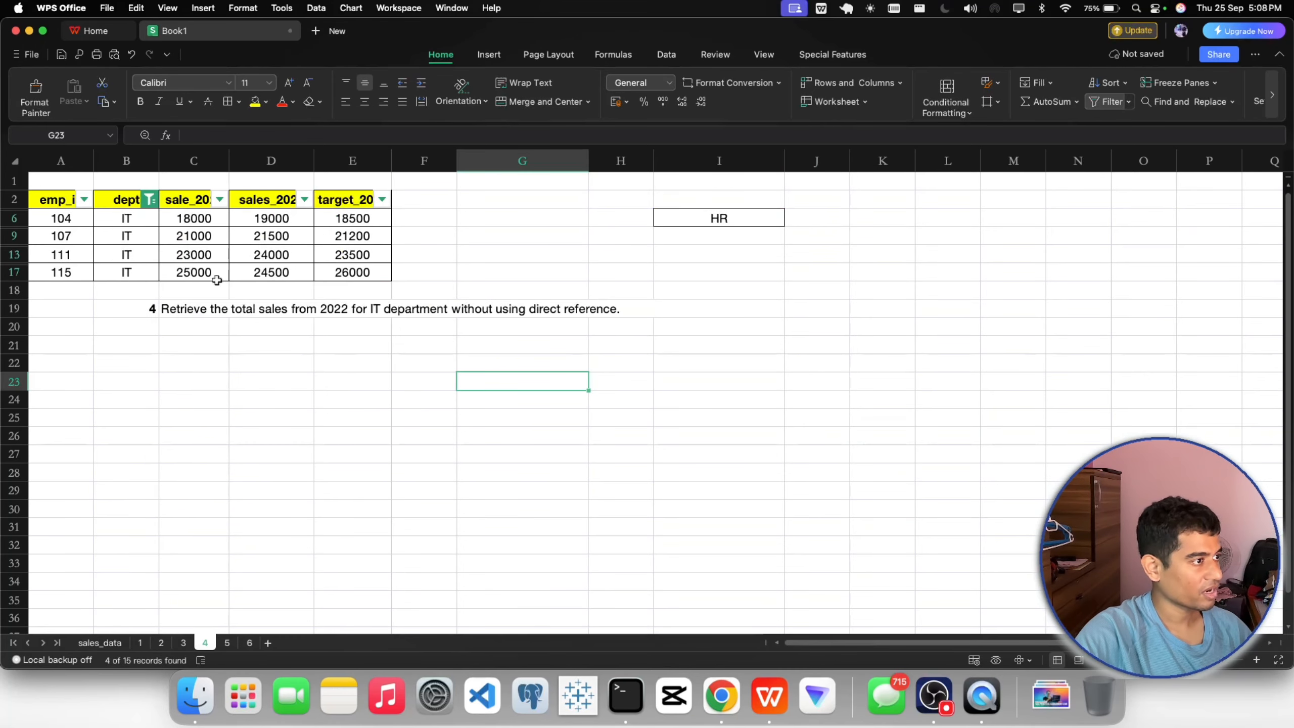
Step: Widen column C, select the filtered IT sale_2022 values to check their sum against G4, and remove the filter
left_click_drag(229, 162, 273, 163)
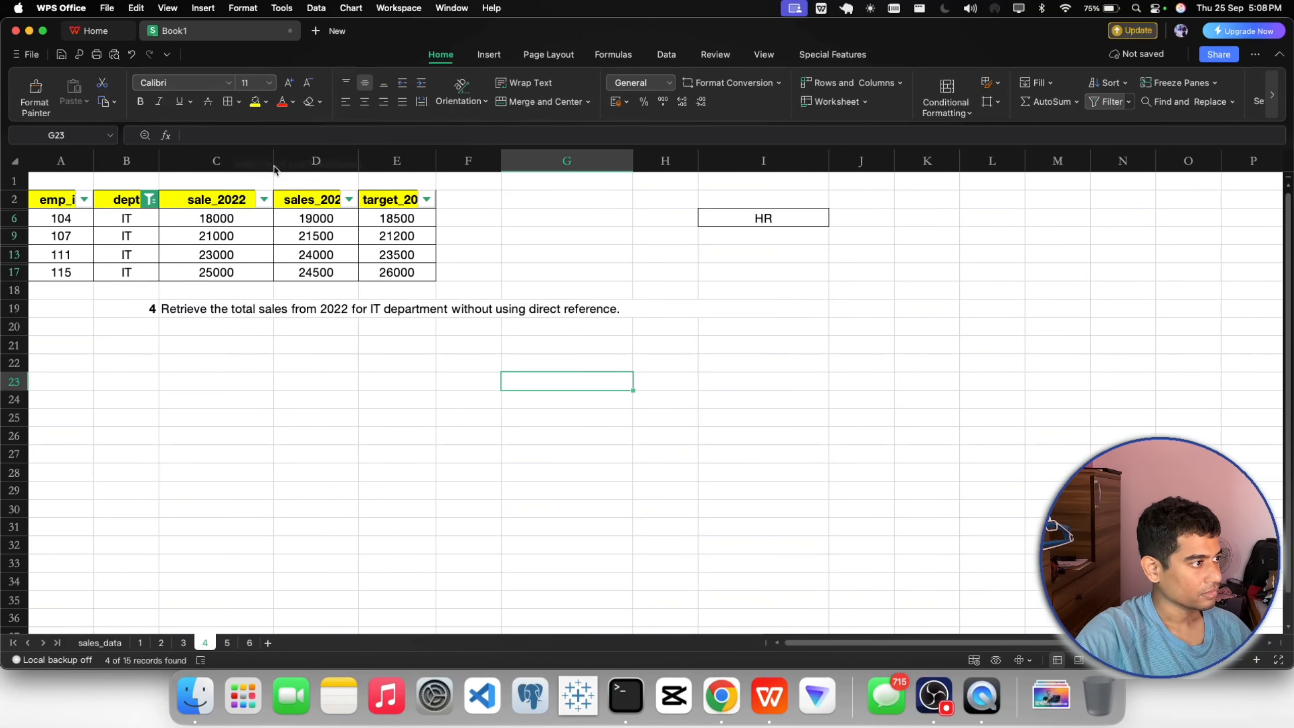
left_click_drag(232, 217, 224, 275)
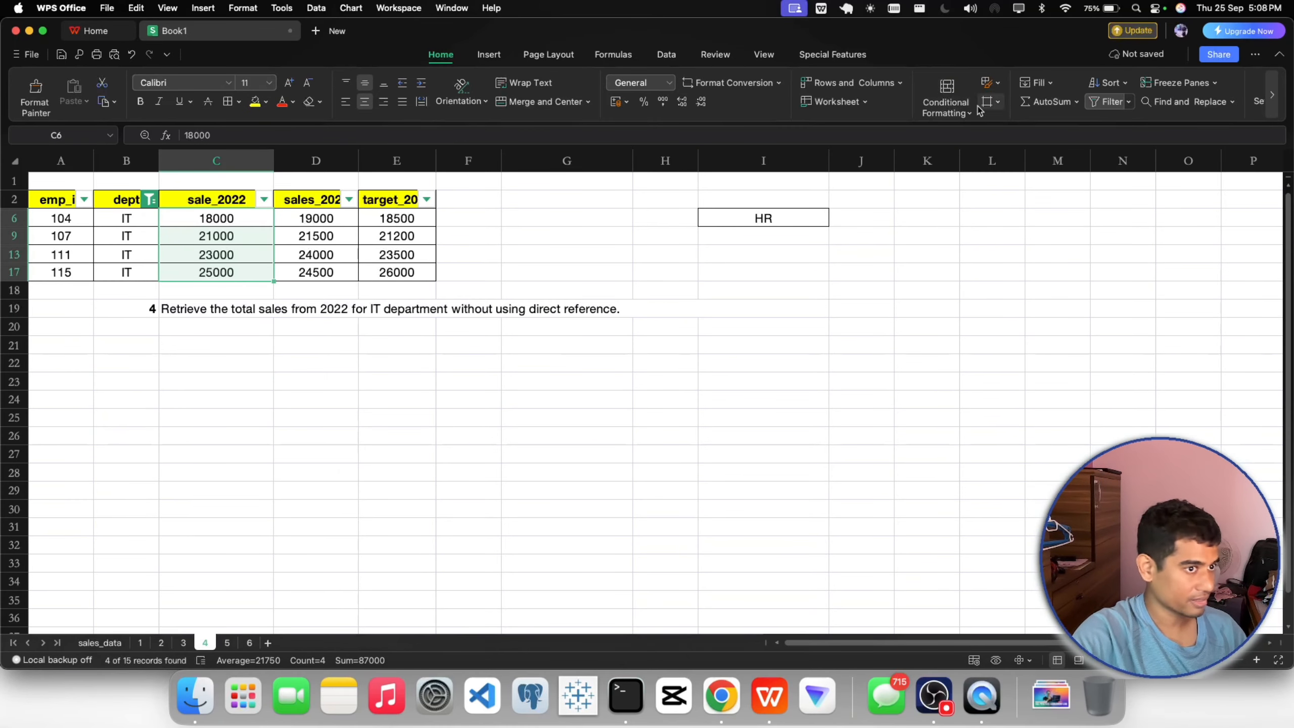
left_click(1099, 103)
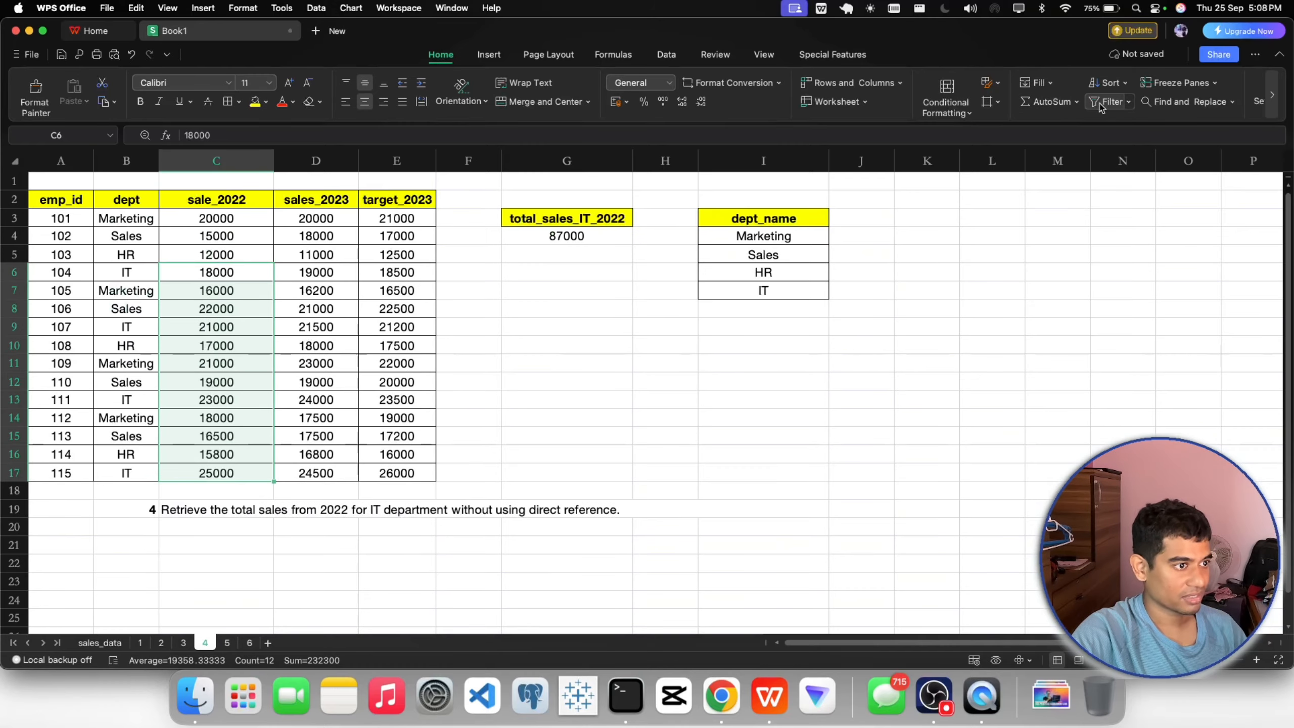
left_click(566, 238)
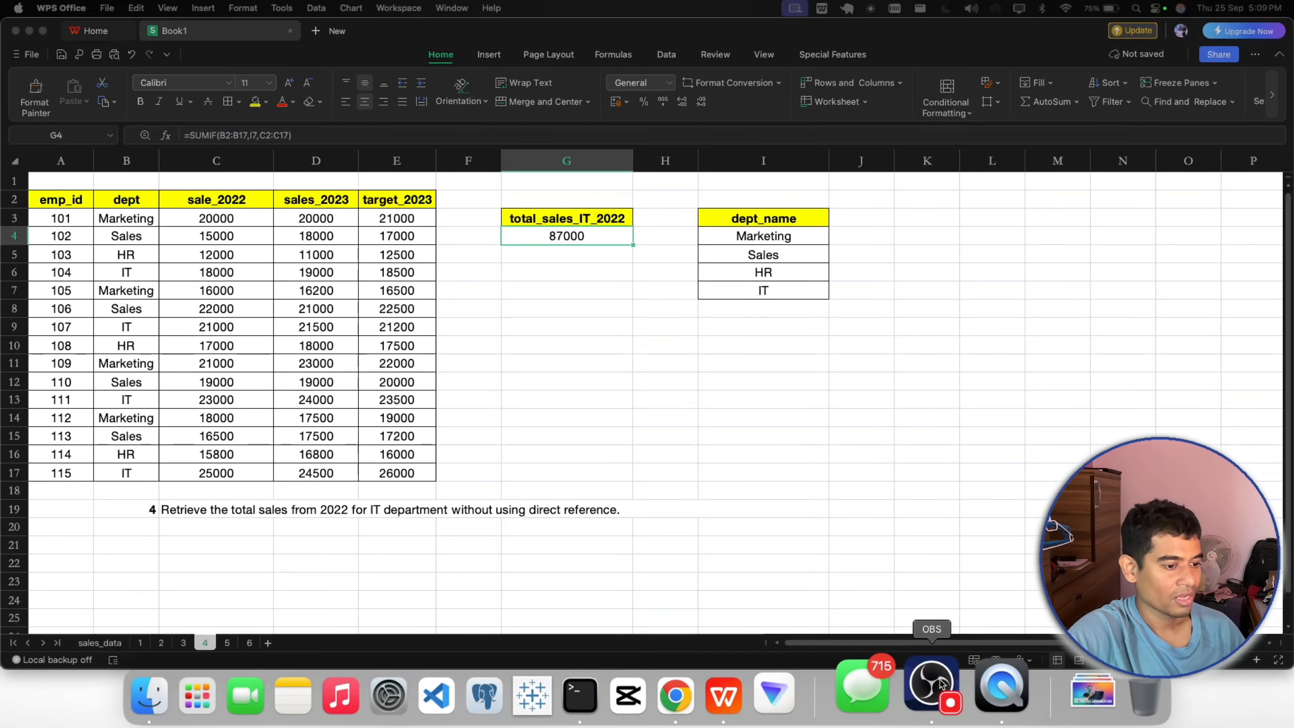
Step: On the sales_data sheet, read question 5 about the combined number of IT and Marketing employees
left_click(100, 643)
scroll(151, 543, "down", 3)
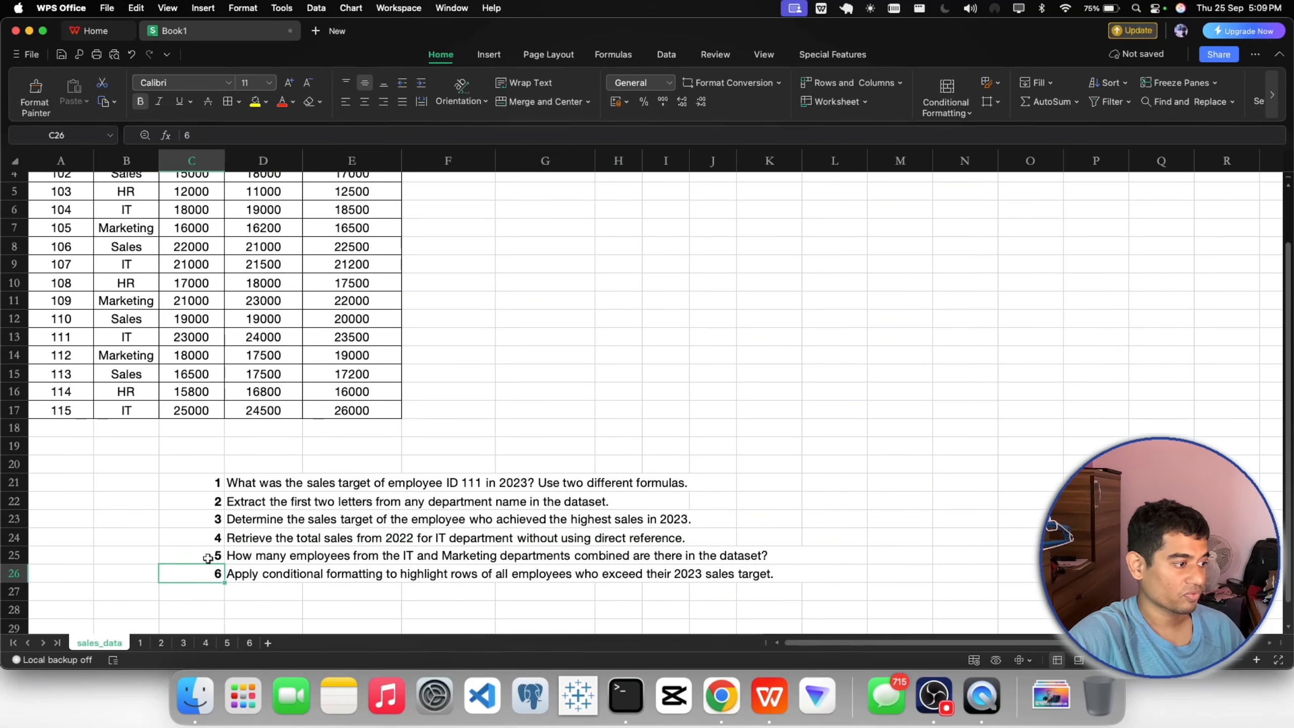
left_click(260, 590)
left_click(203, 555)
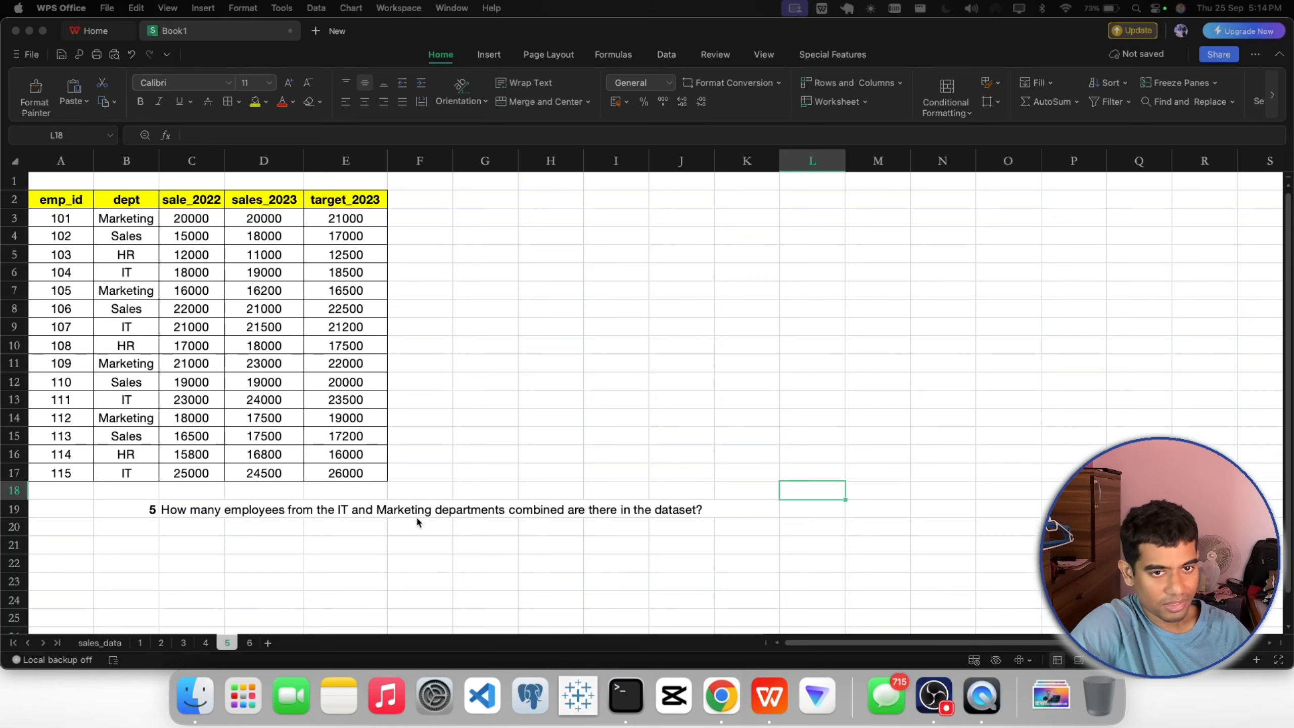
Step: In cell G3, count the IT employees with =countif(B2:B17,"IT")
left_click(476, 217)
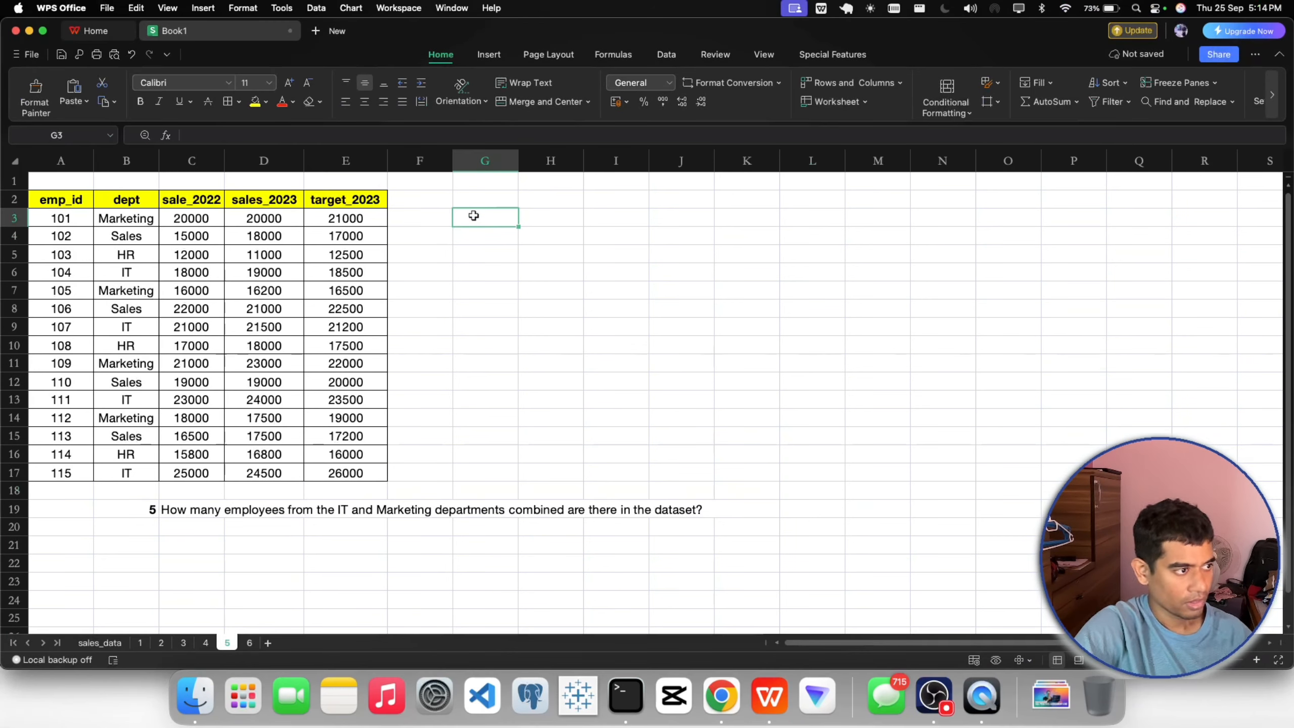
type("=")
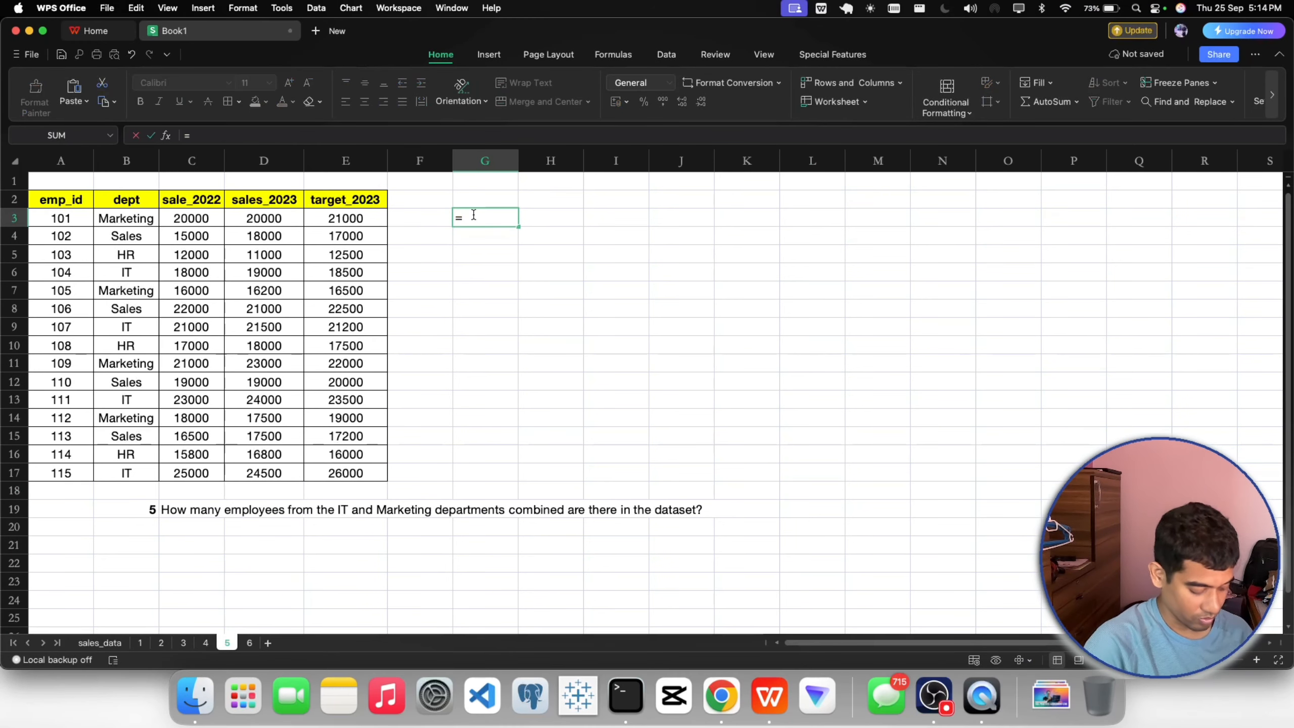
type("count")
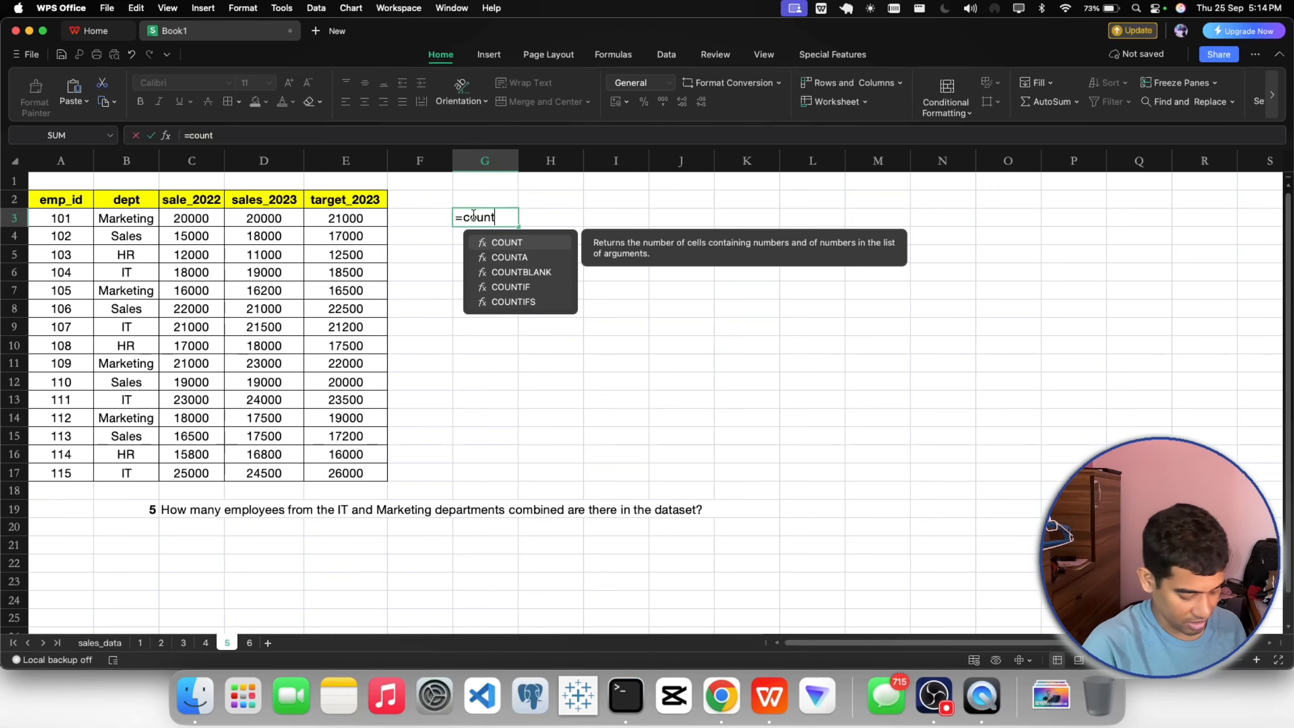
type("if")
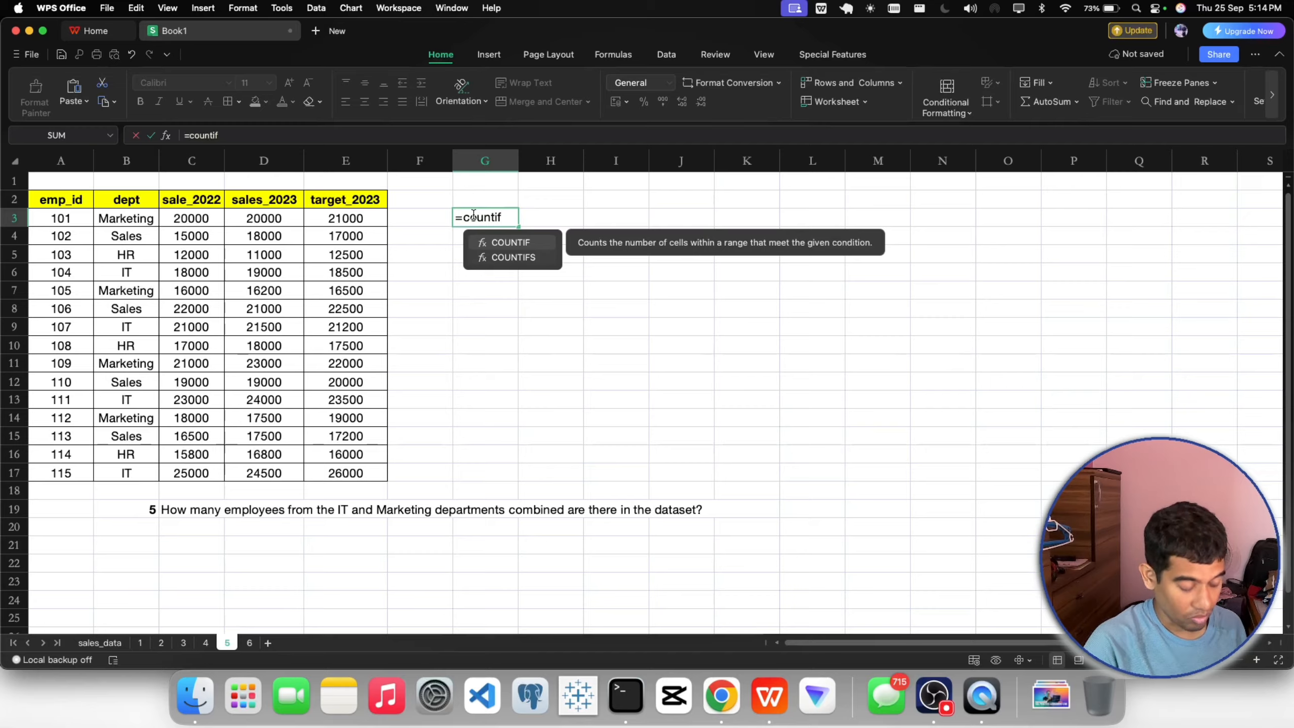
type("(")
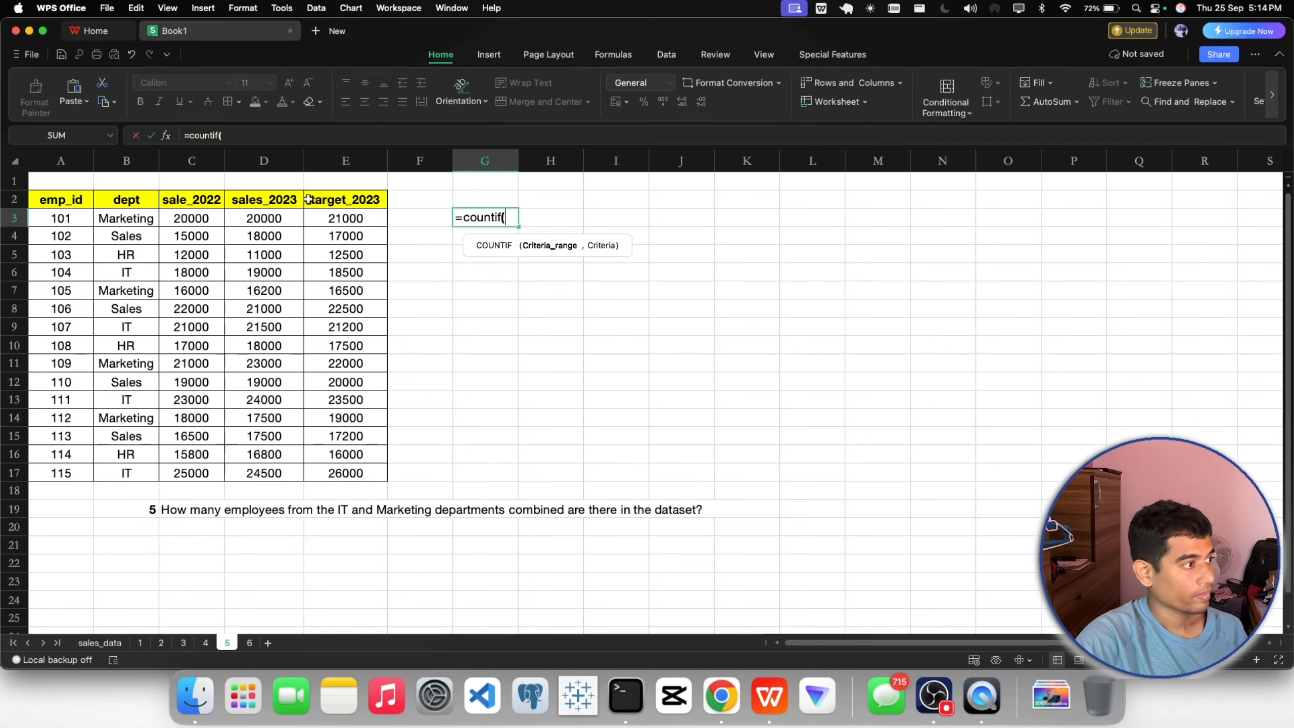
left_click_drag(127, 199, 137, 473)
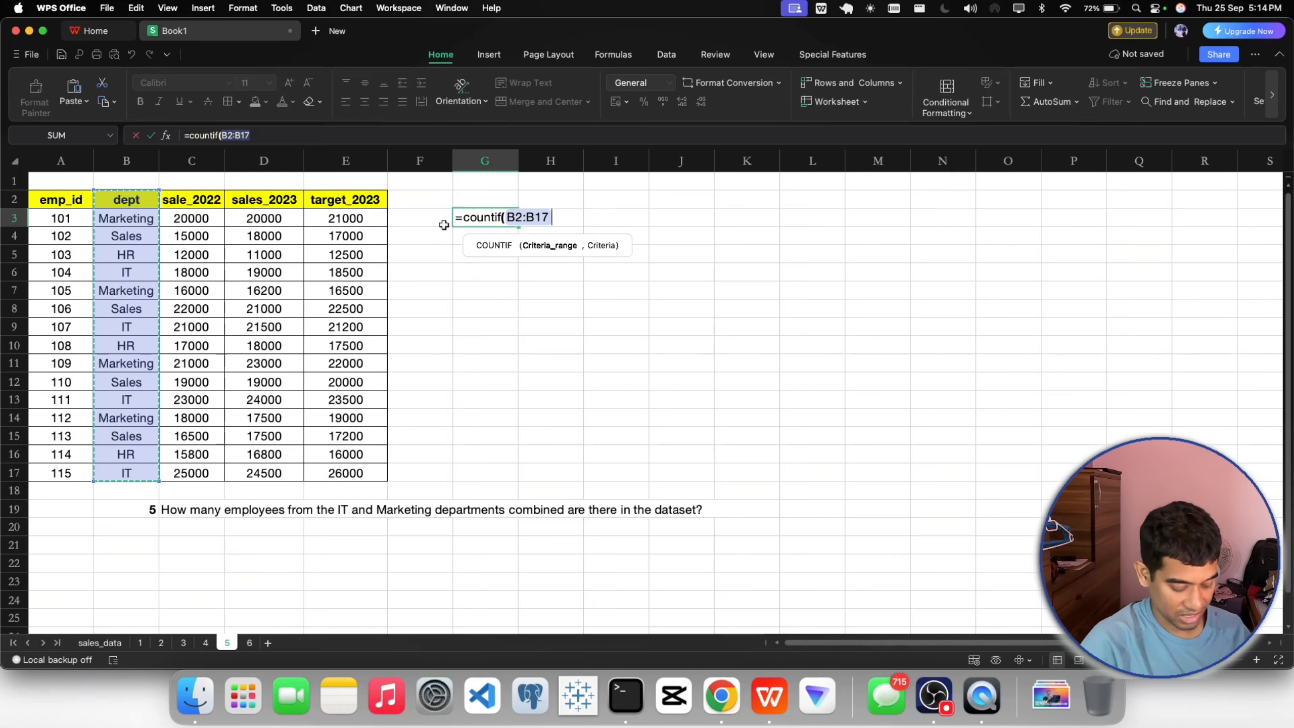
type(",")
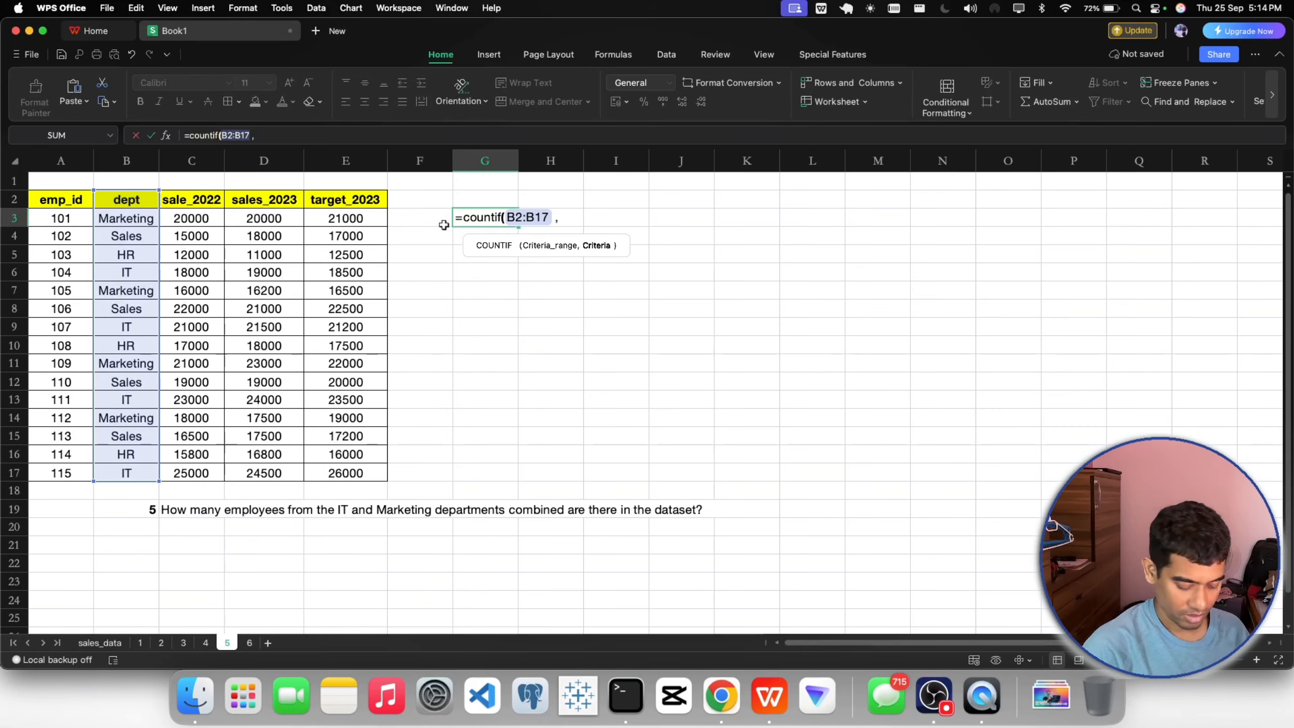
type("\"IT")
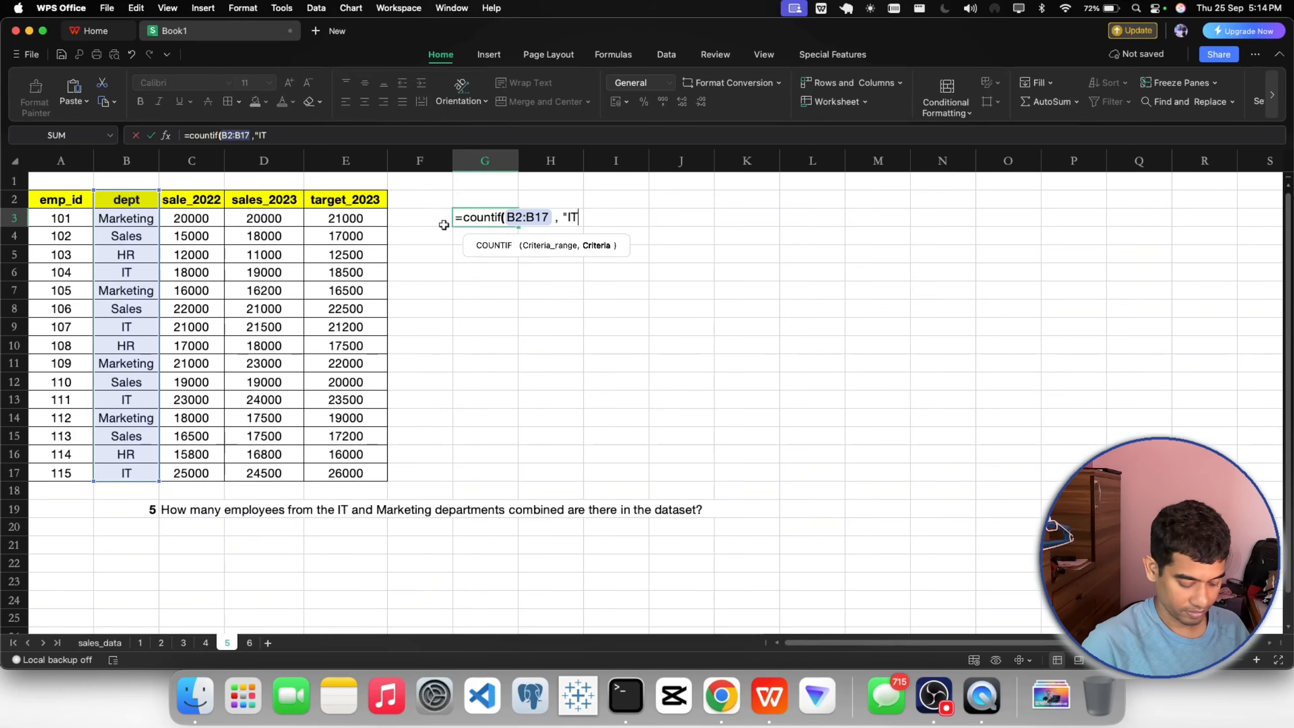
type("\")")
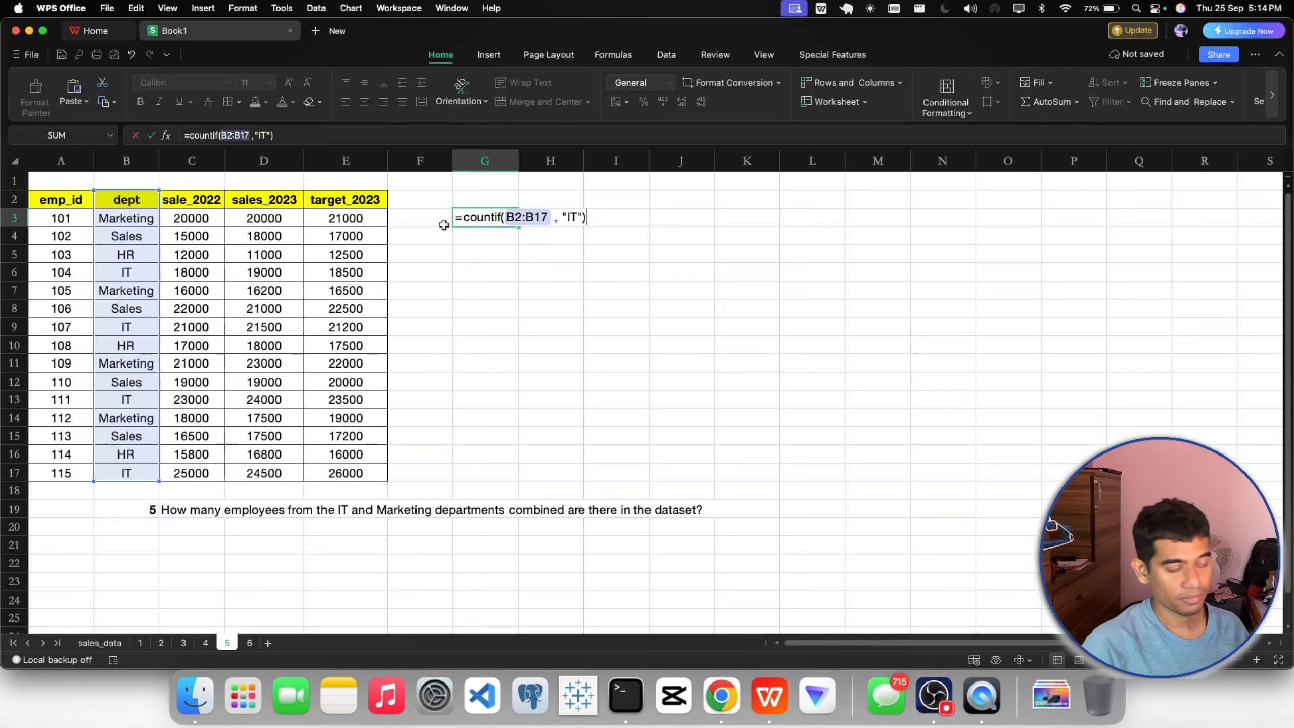
key("Return")
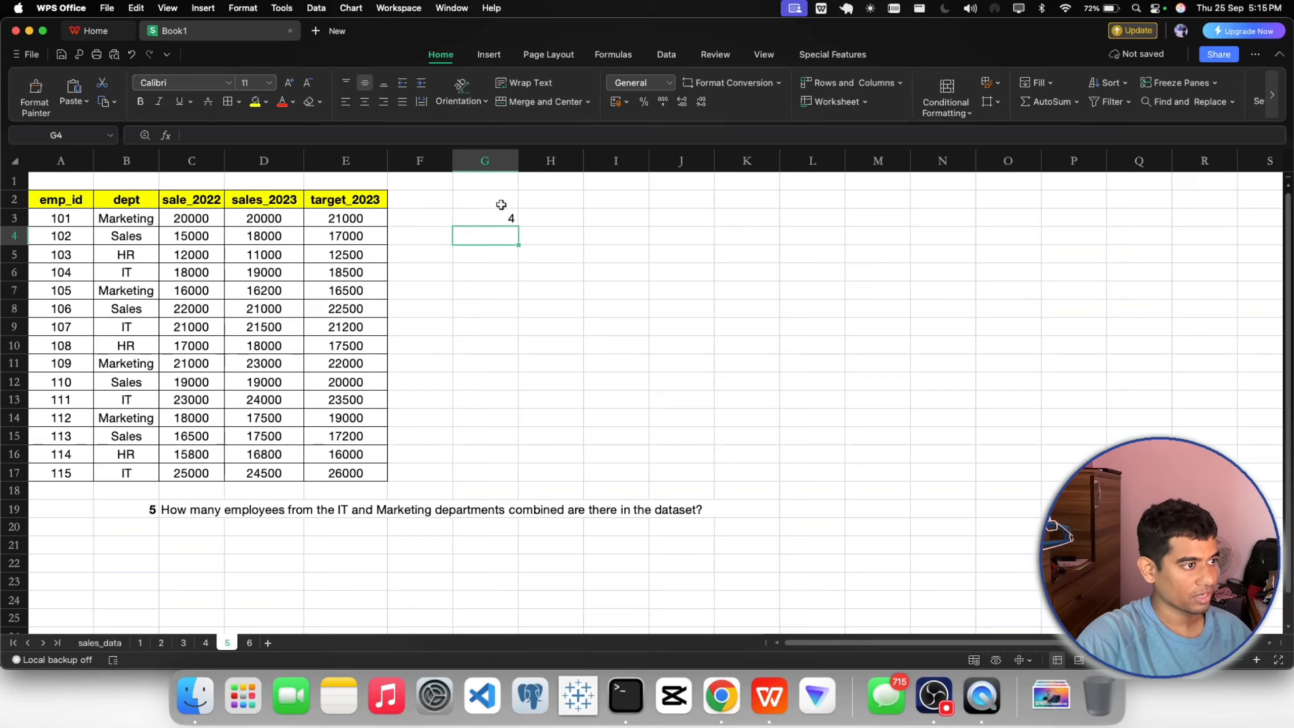
Step: Label cell F3 as IT and format it bold and right-aligned
double_click(440, 218)
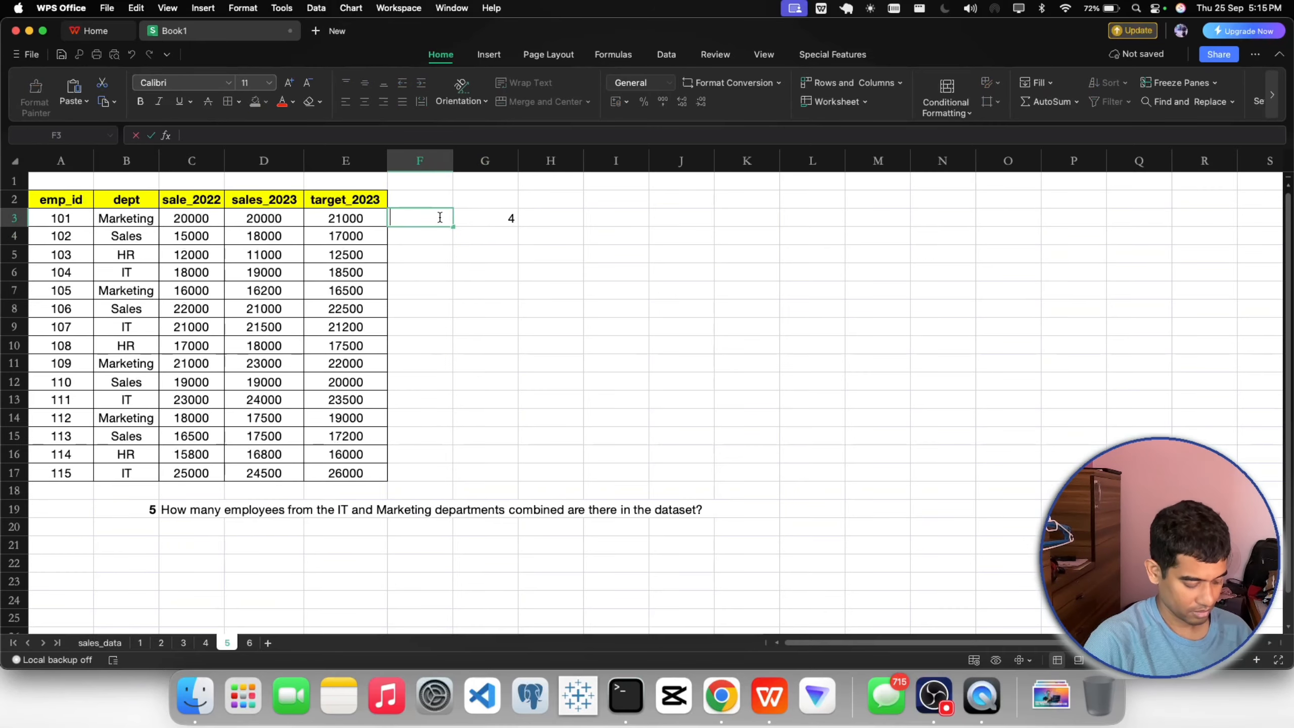
type("it")
key("BackSpace")
key("BackSpace")
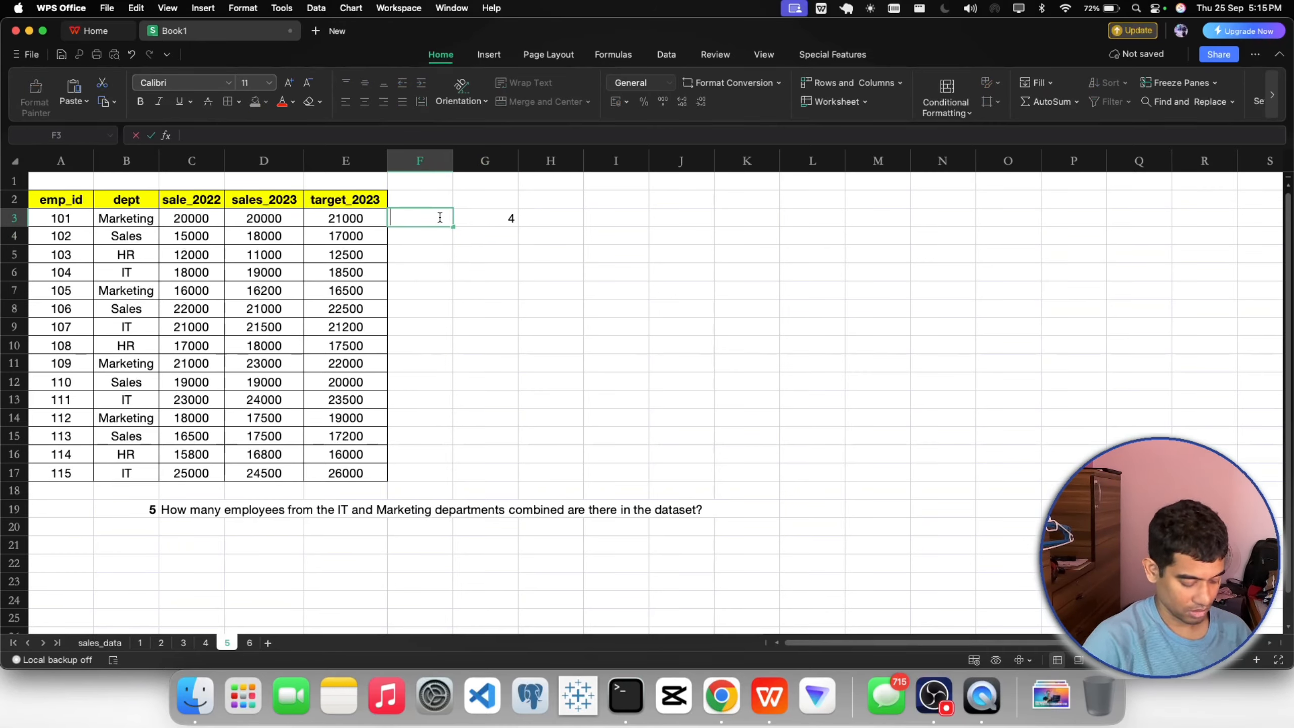
type("IT")
left_click(484, 285)
left_click(426, 218)
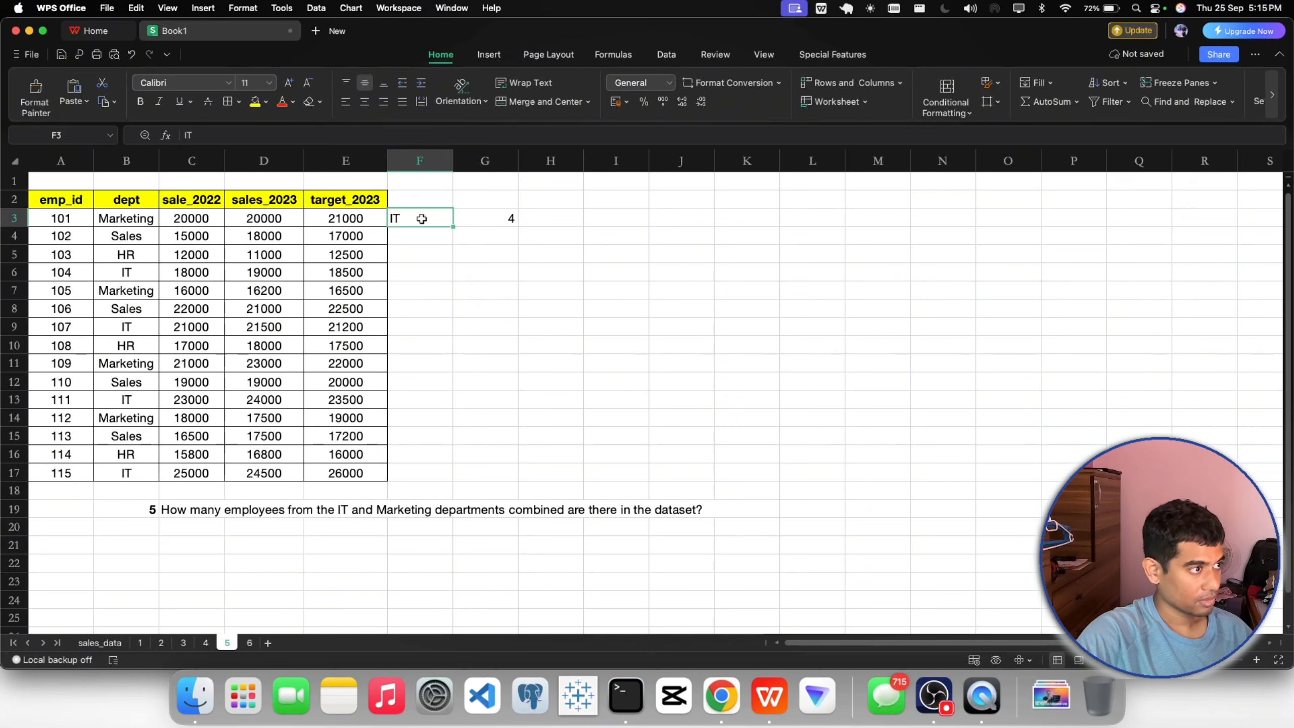
left_click(384, 101)
left_click(148, 102)
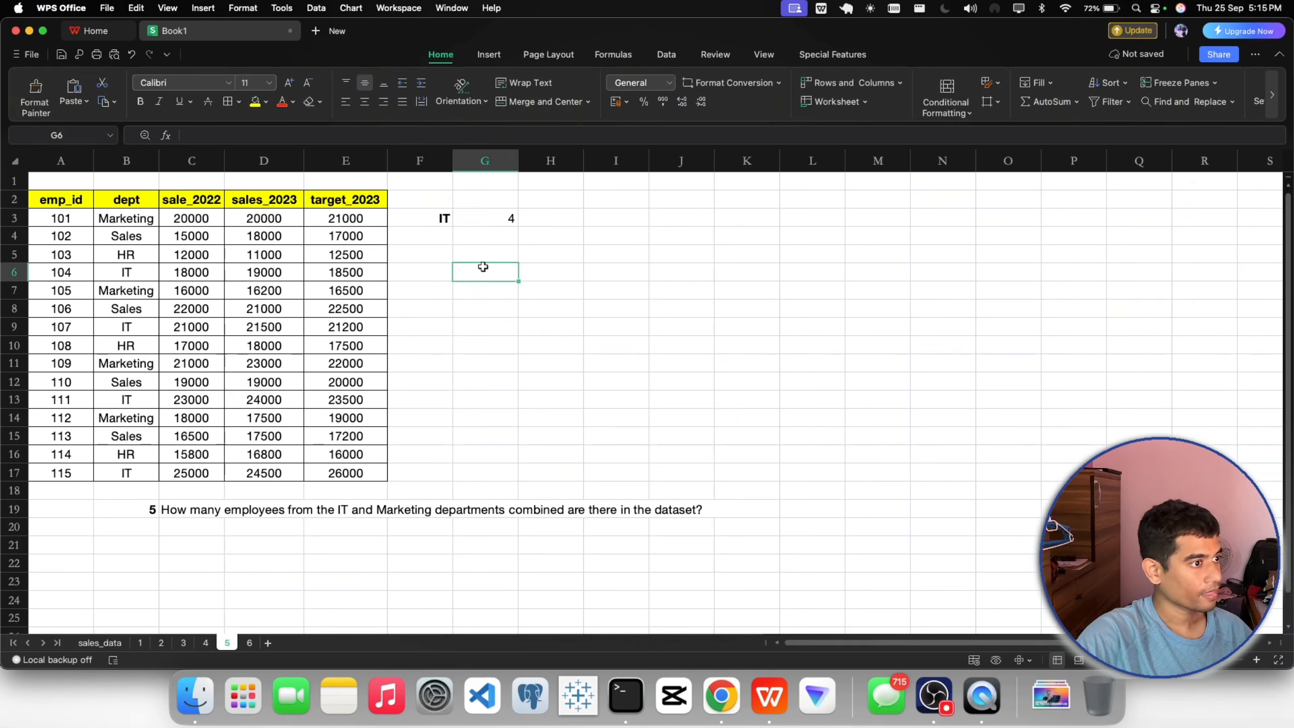
Step: Enter the header "no. of emp" in cell G2 and make it bold
double_click(492, 198)
type("no. of emp")
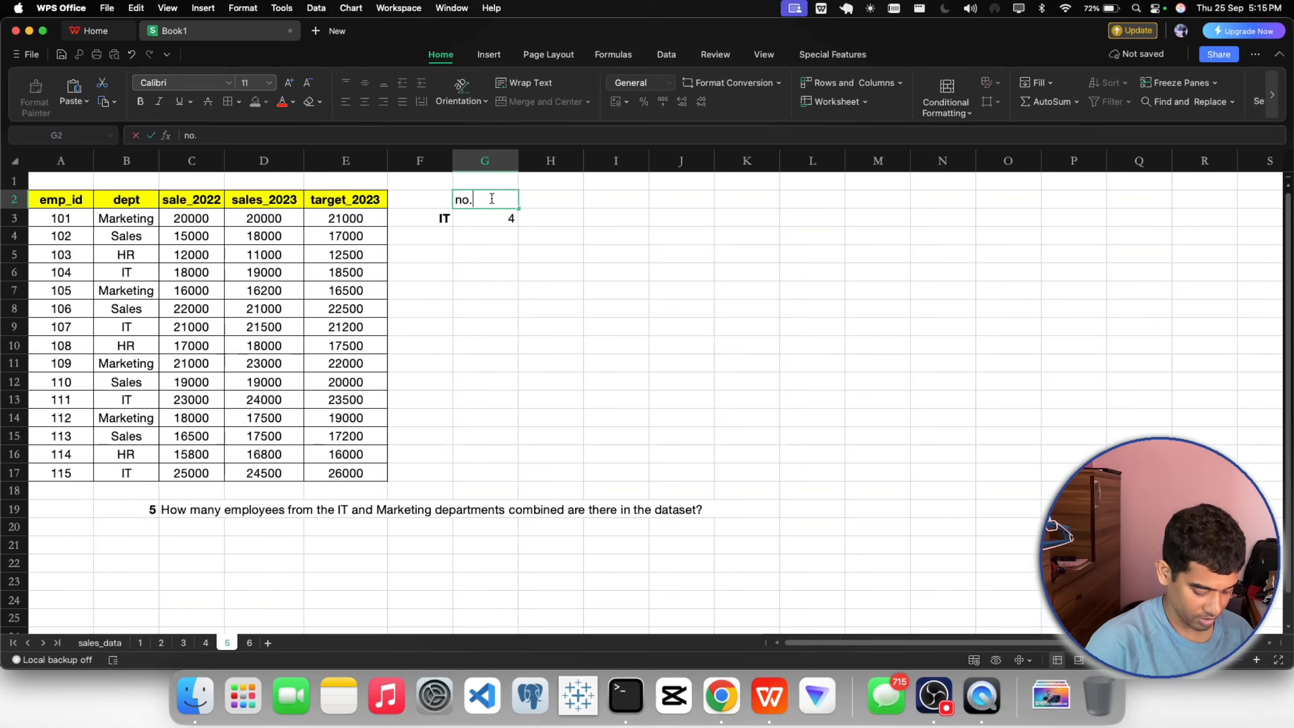
left_click(614, 277)
left_click(494, 197)
left_click(140, 101)
left_click(681, 289)
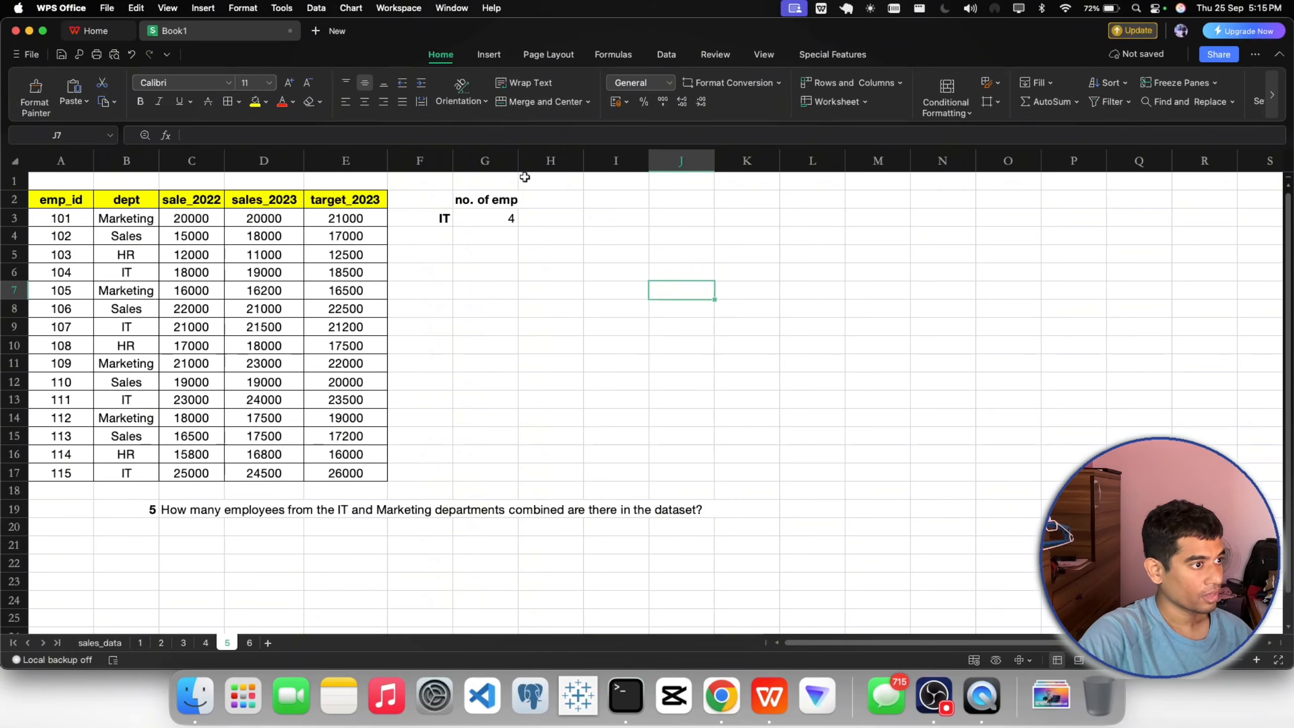
Step: Widen column G slightly to fit its header and fill cell G2 with yellow
left_click_drag(519, 162, 529, 162)
left_click(466, 199)
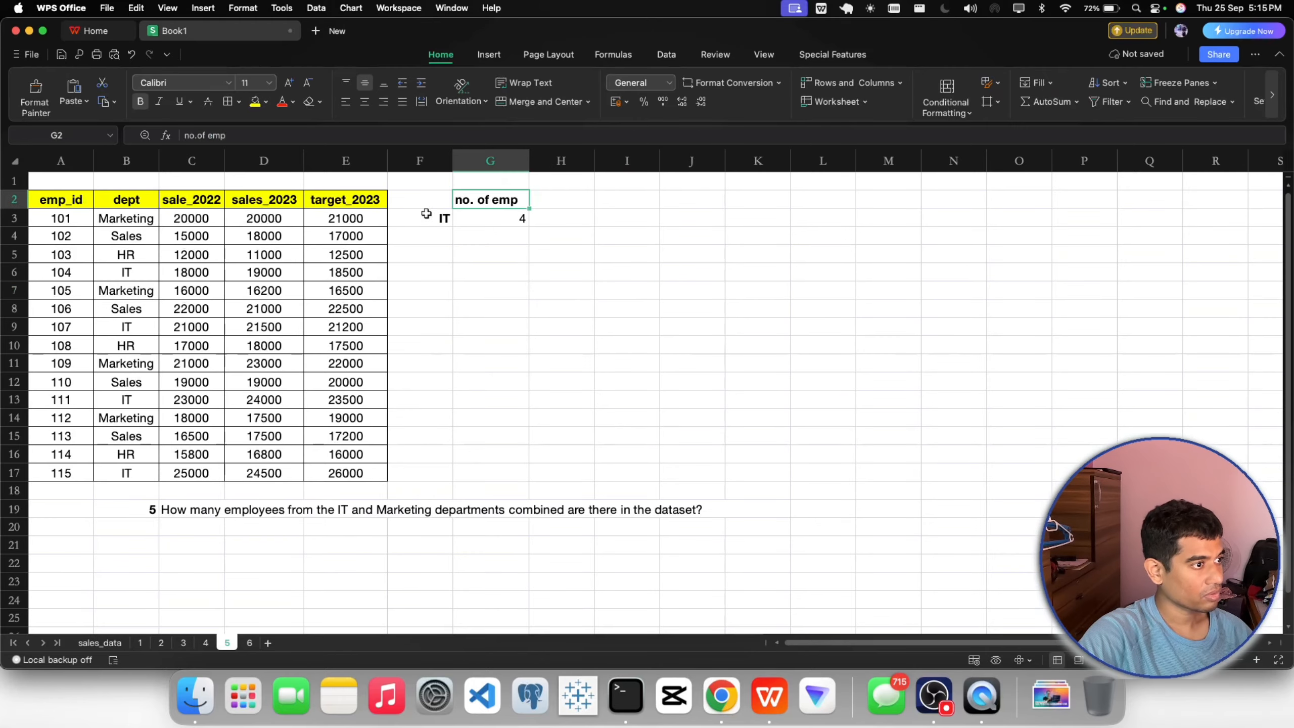
left_click(255, 101)
left_click(489, 254)
Step: Label cell F4 as Marketing in bold, right-aligned text, and widen column F
left_click(433, 220)
double_click(435, 237)
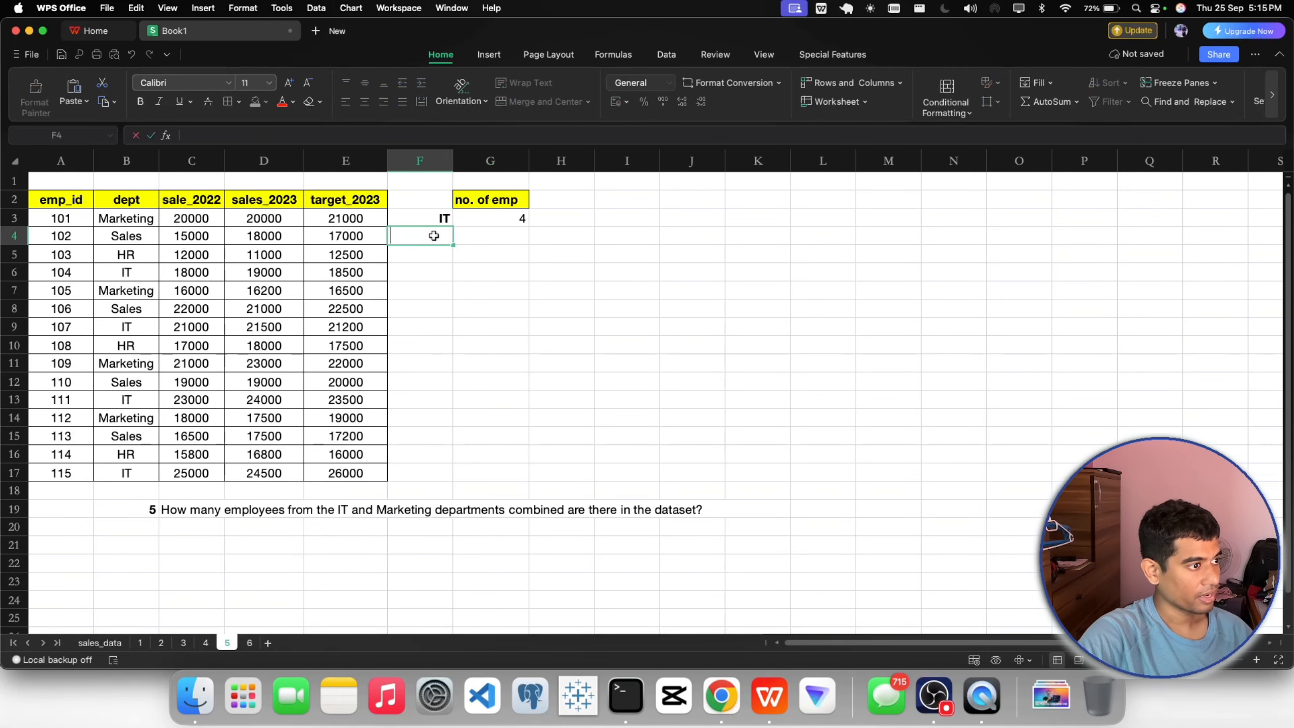
type("M")
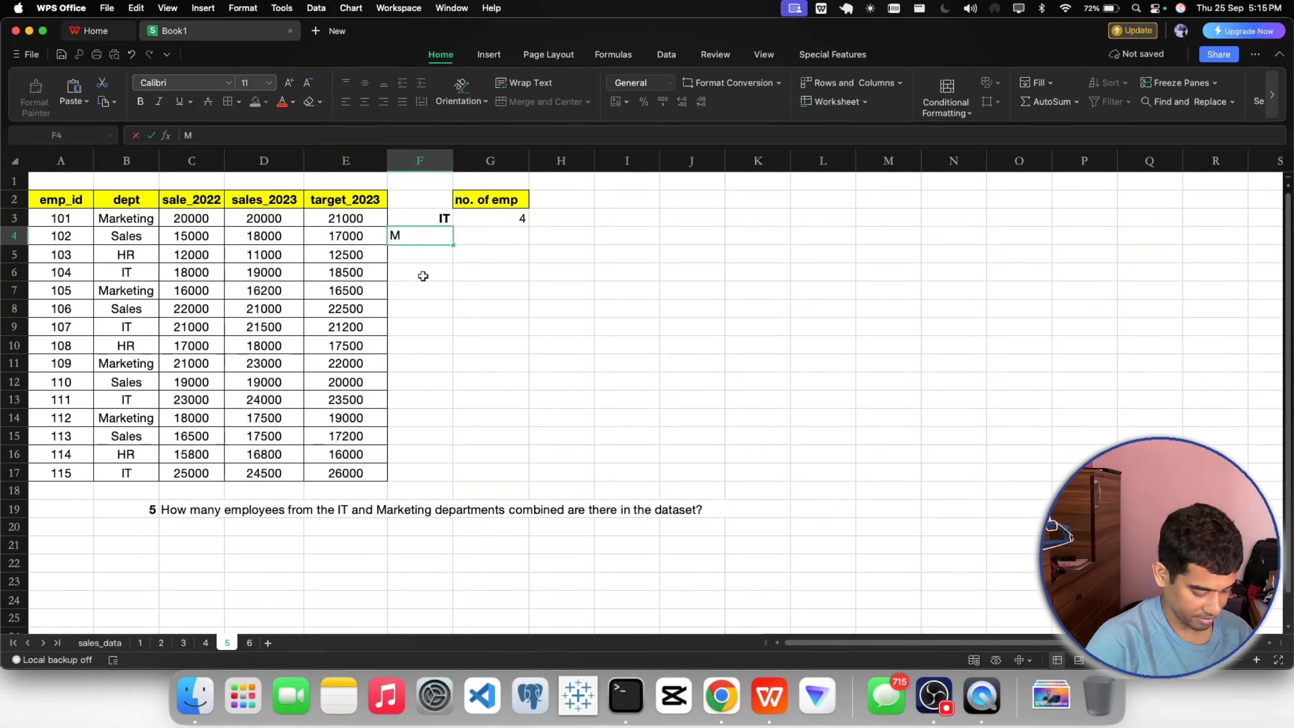
type("arketing")
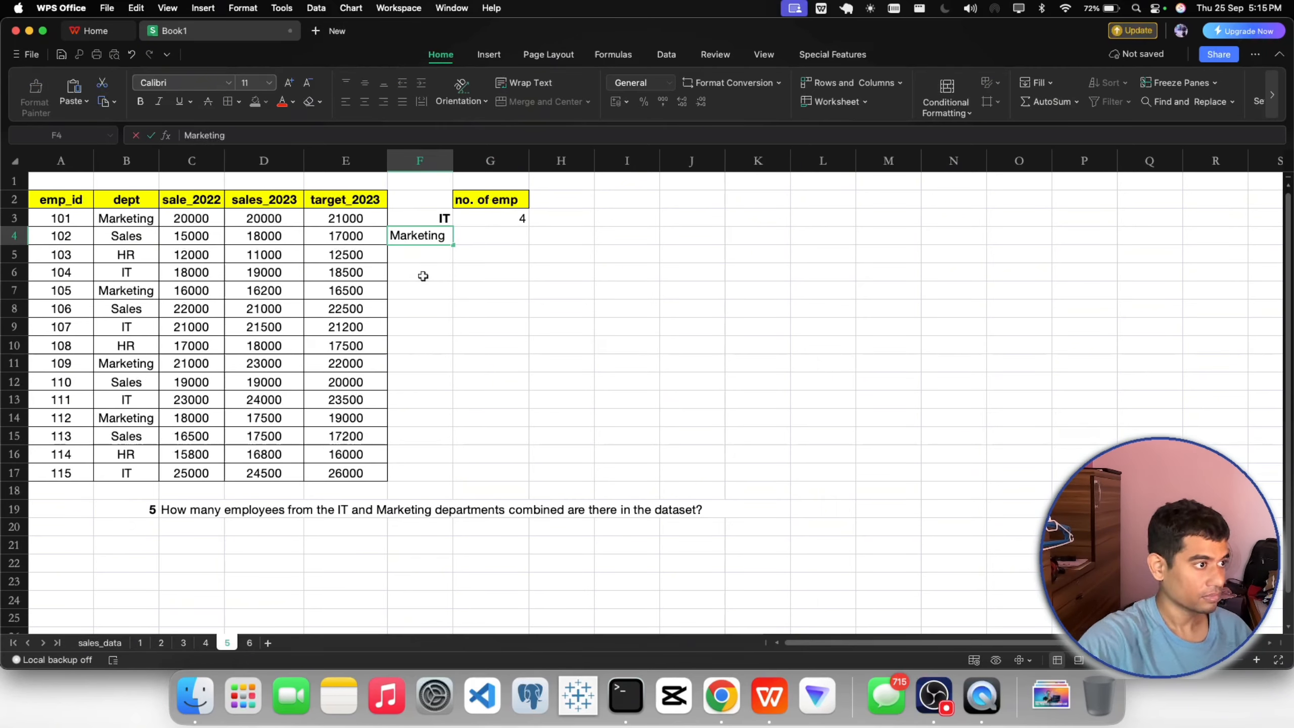
key("Return")
key("Up")
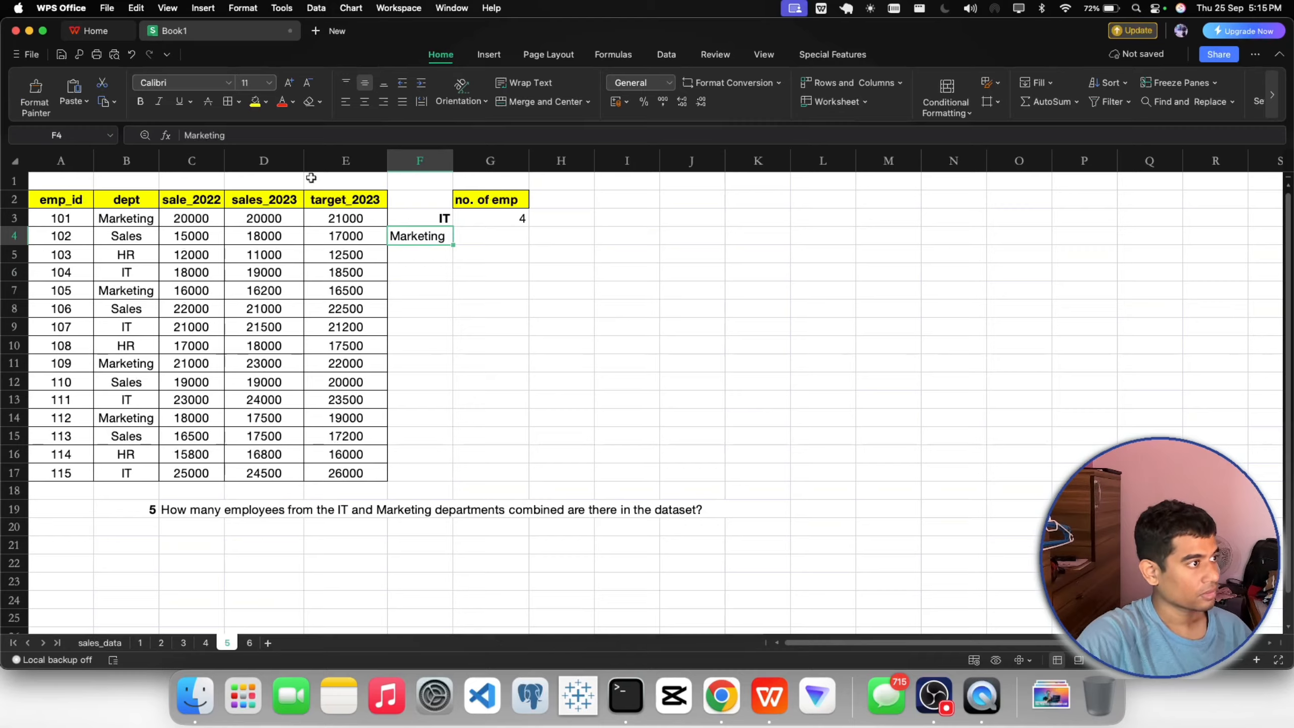
left_click(383, 102)
left_click(140, 102)
left_click(491, 304)
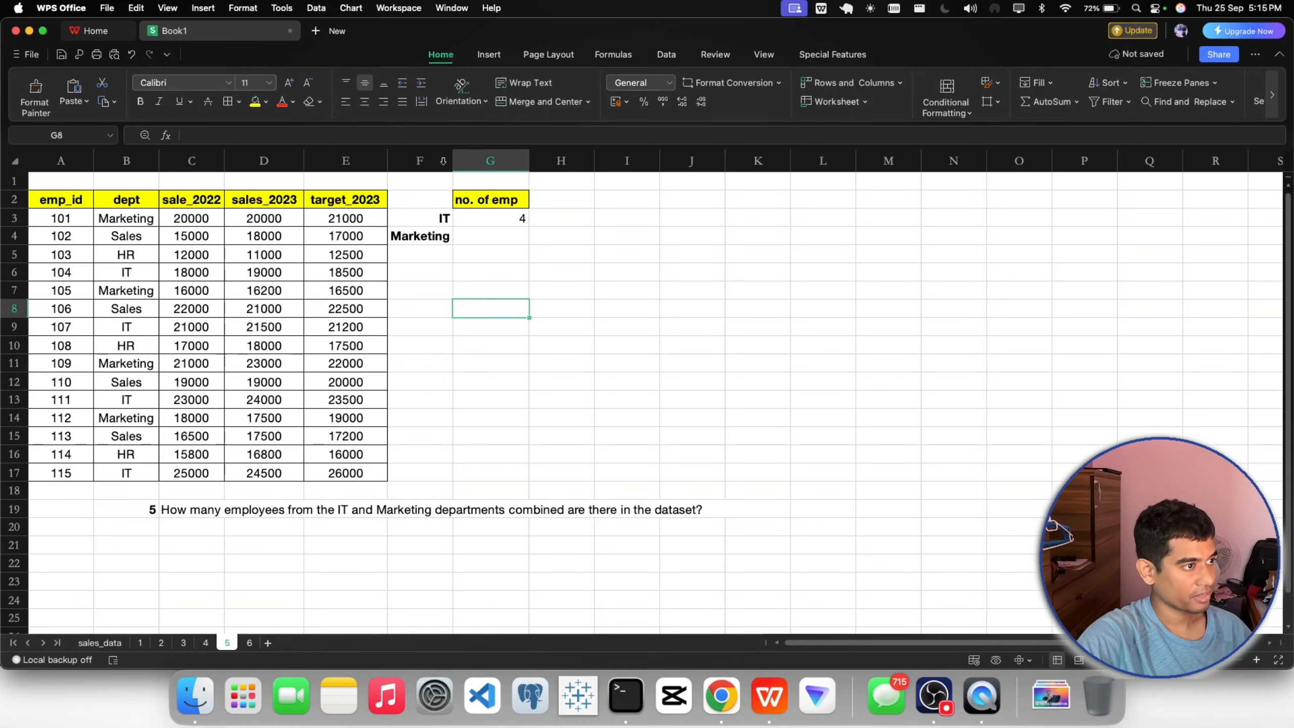
left_click_drag(452, 161, 508, 161)
Step: In cell G4, count the Marketing employees with =countif(B2:B17,"Marketing")
left_click(527, 234)
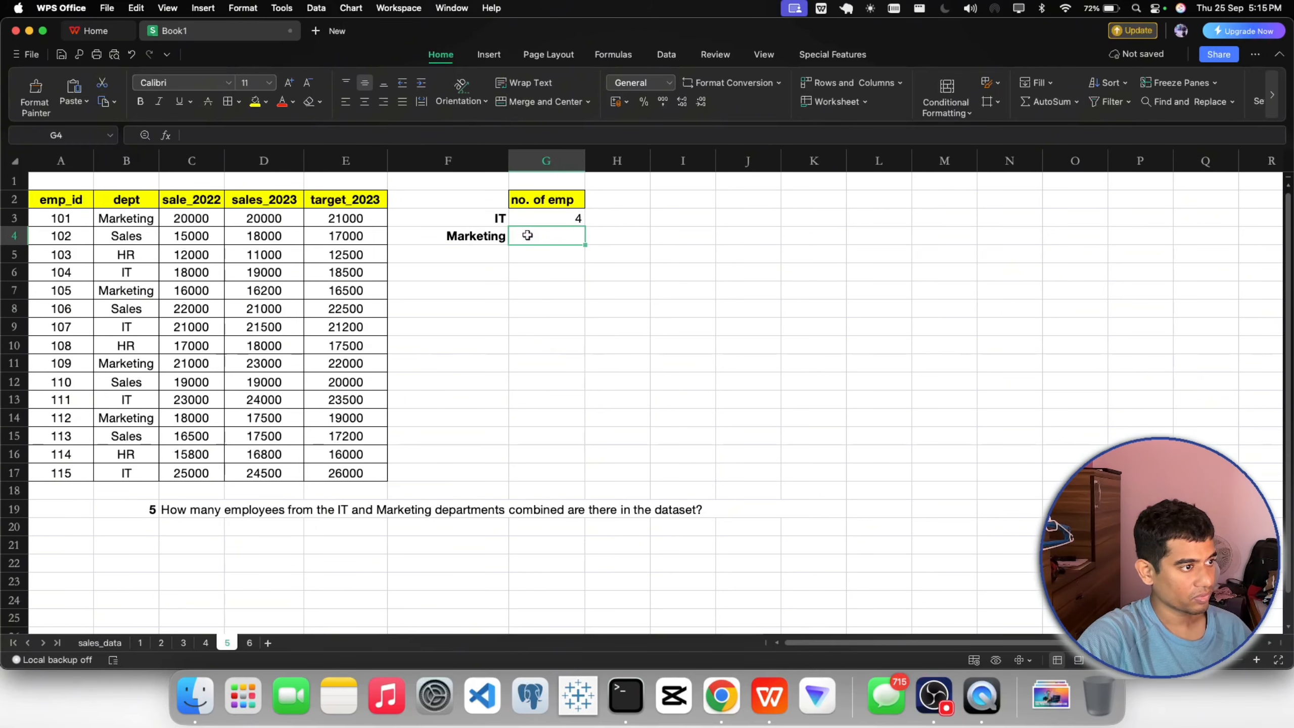
type("=count(")
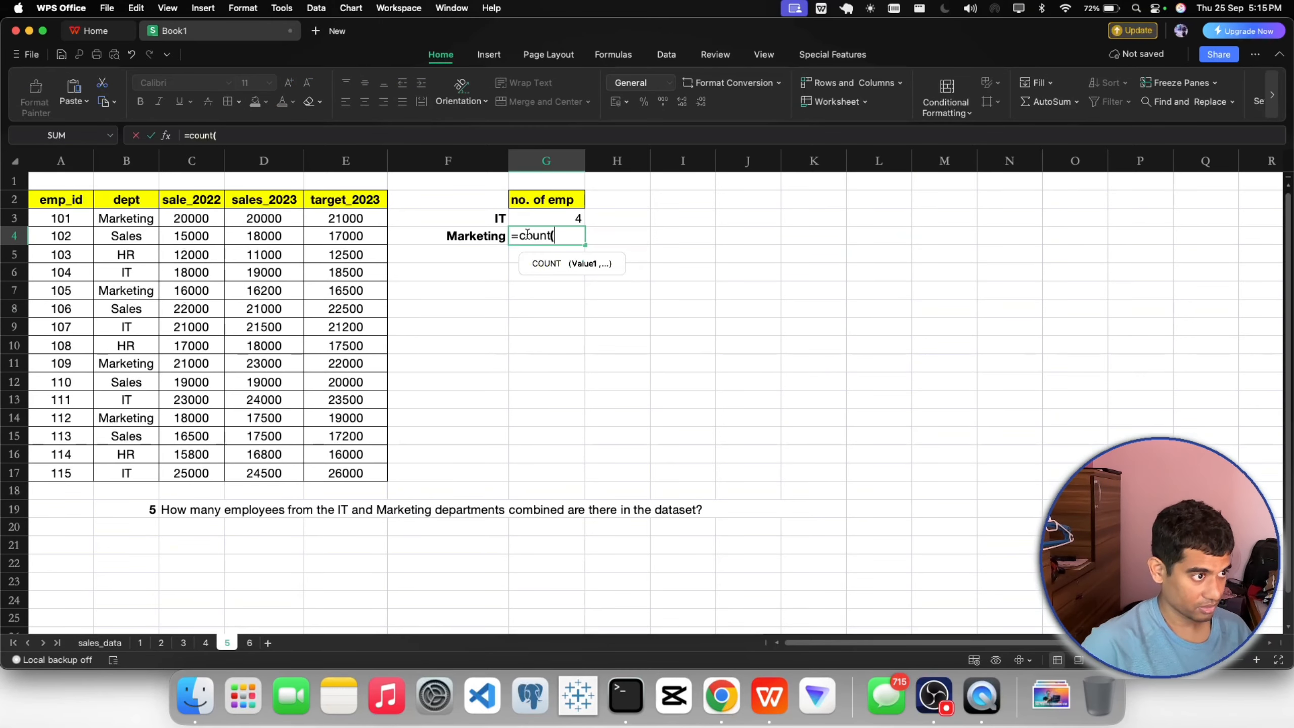
key("BackSpace")
type("if")
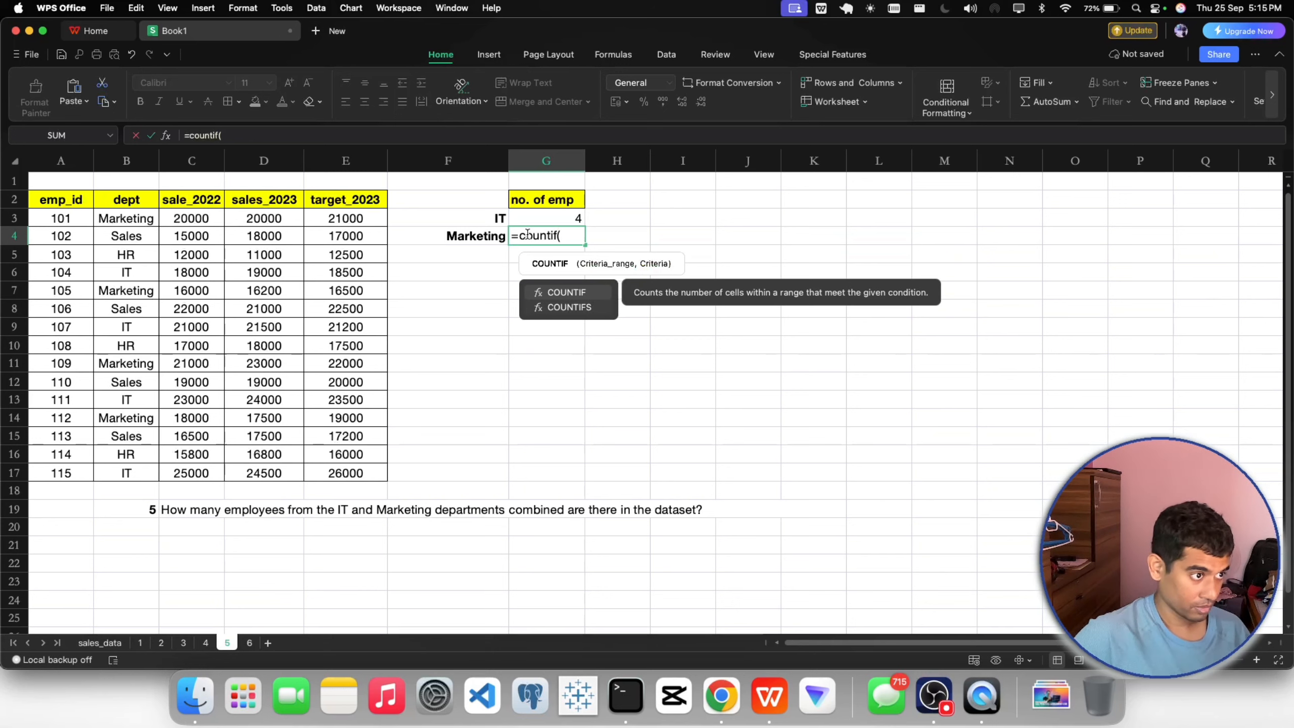
type("(")
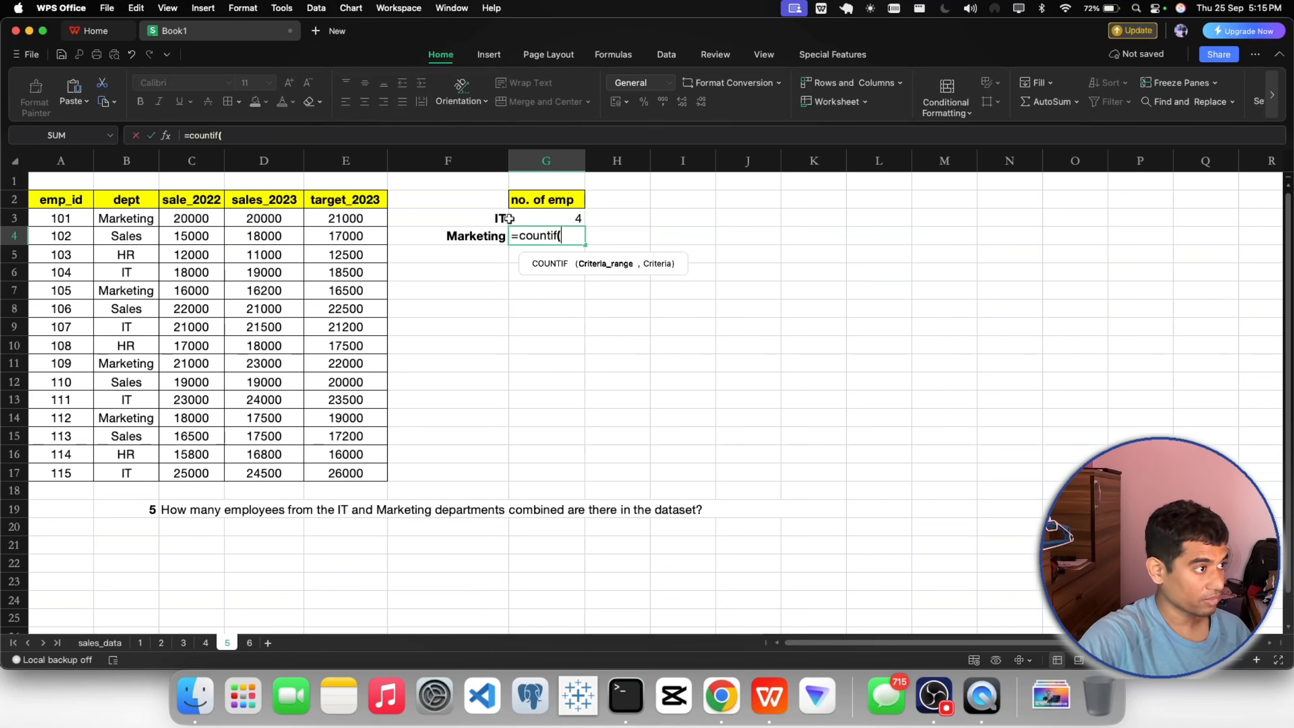
left_click_drag(127, 200, 110, 468)
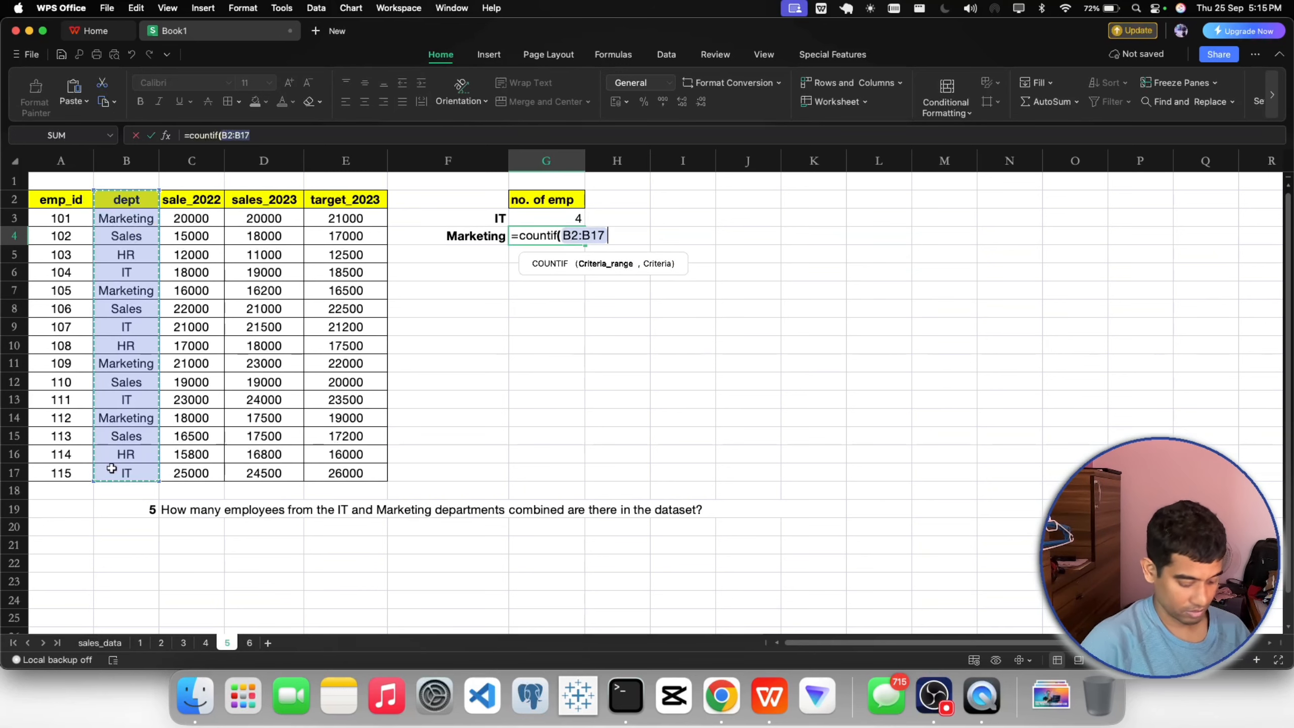
type(",\"M")
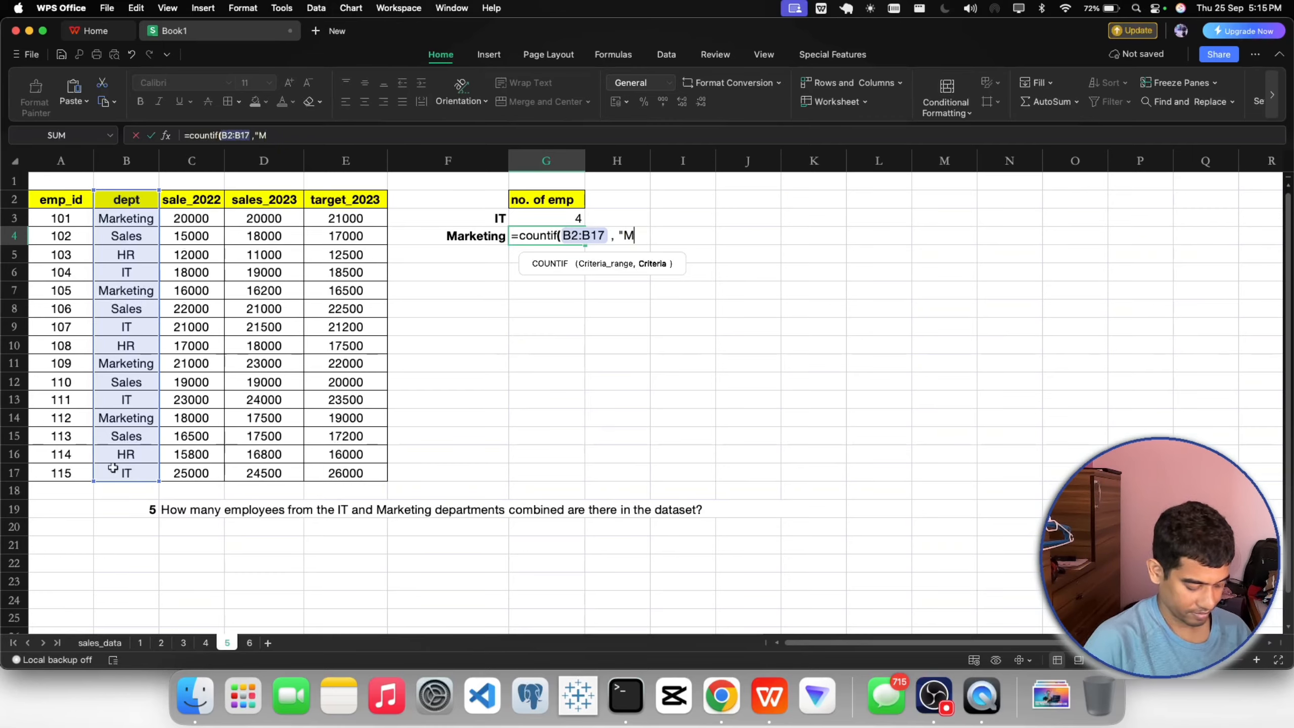
type("arketing")
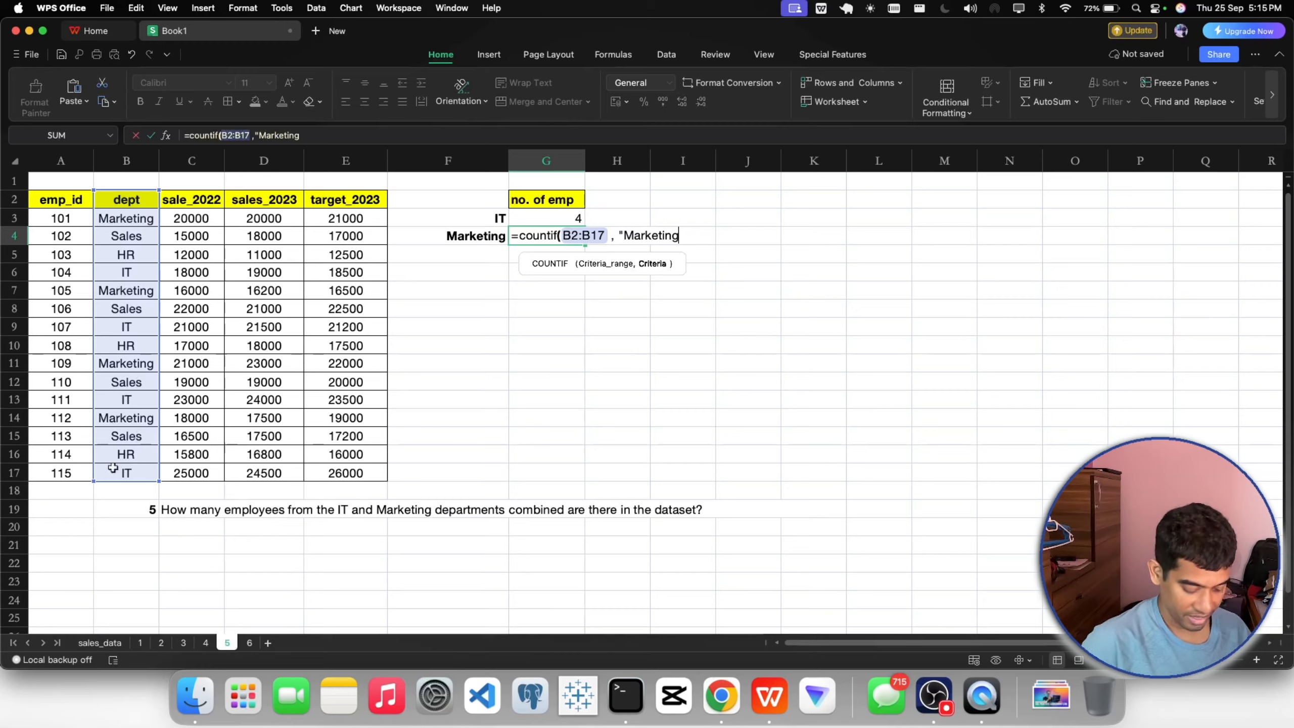
type("\")")
key("Return")
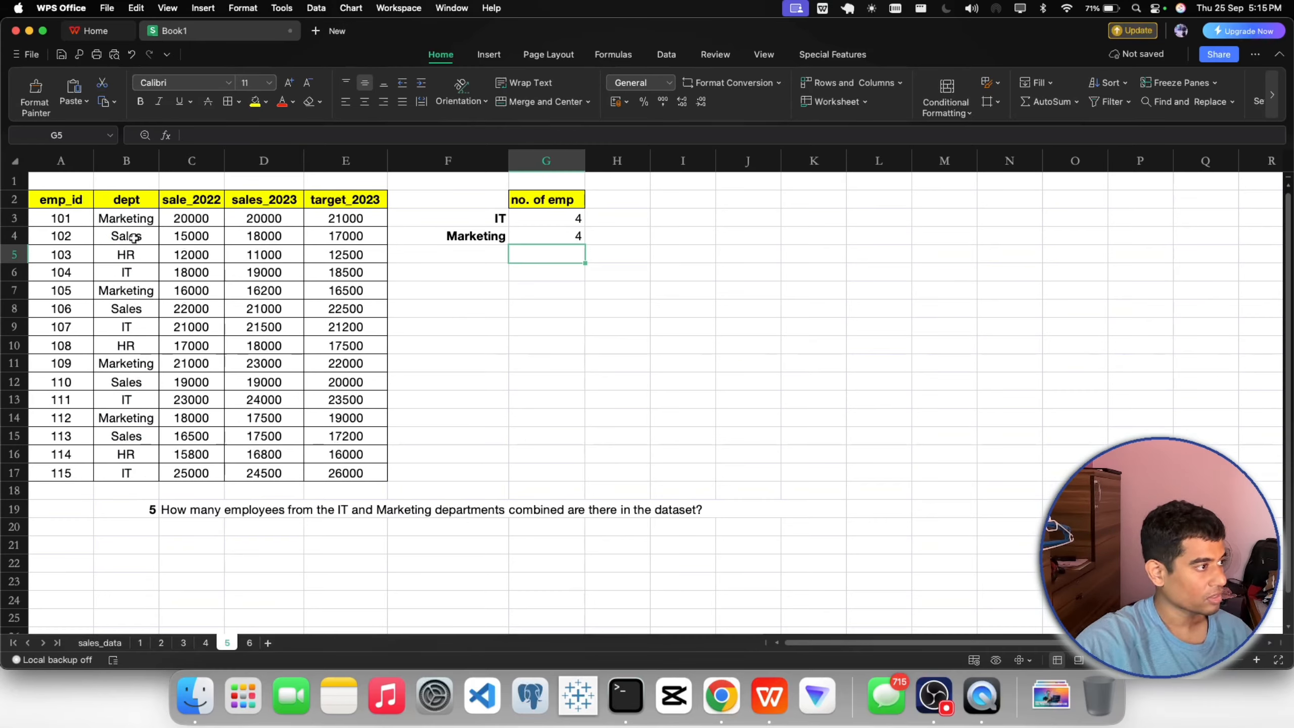
Step: Go through the Marketing and IT entries in the dept column to check both COUNTIF results
left_click(136, 219)
left_click(134, 291)
left_click(134, 363)
left_click(136, 418)
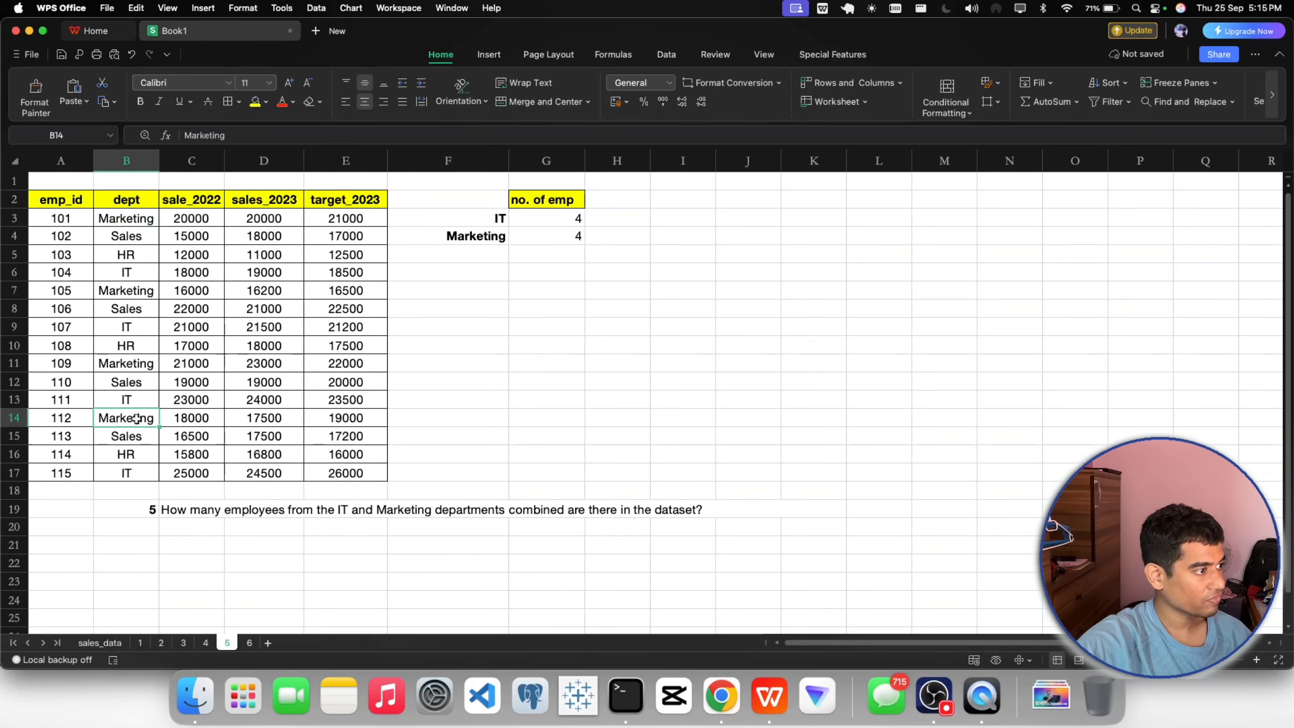
left_click(129, 281)
left_click(130, 326)
left_click(128, 403)
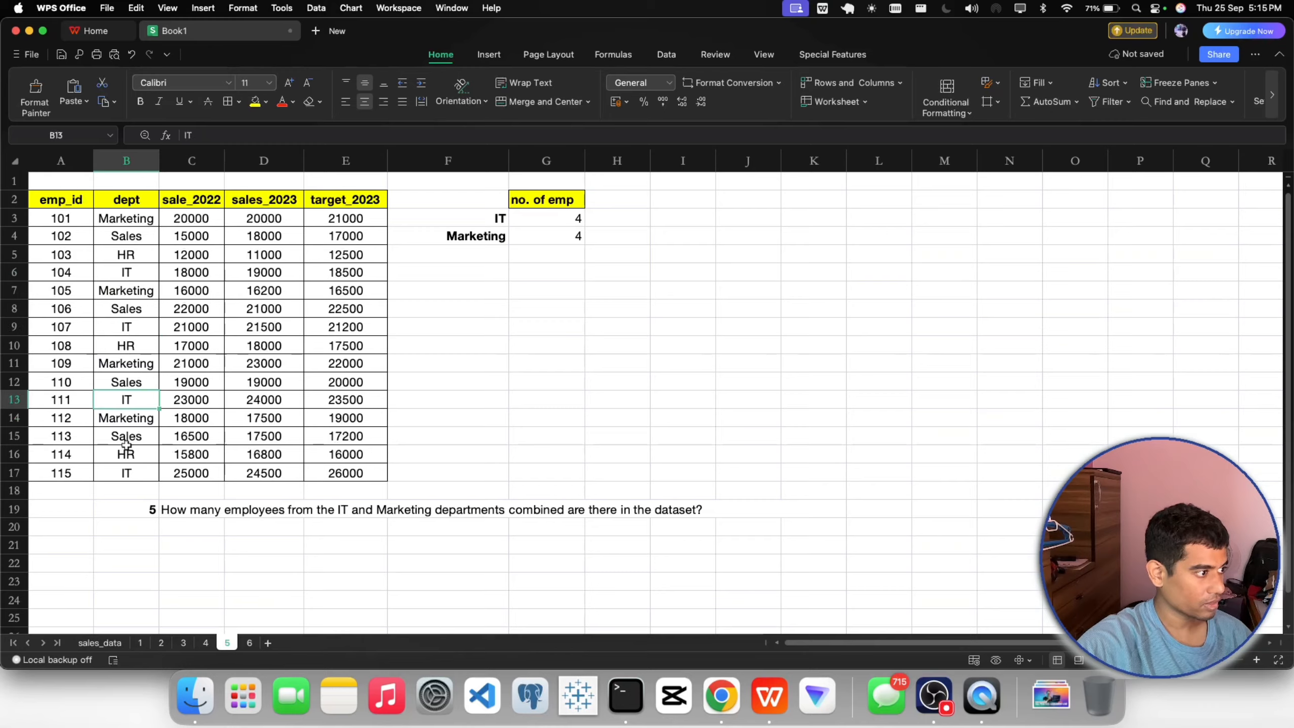
left_click(134, 473)
left_click(600, 338)
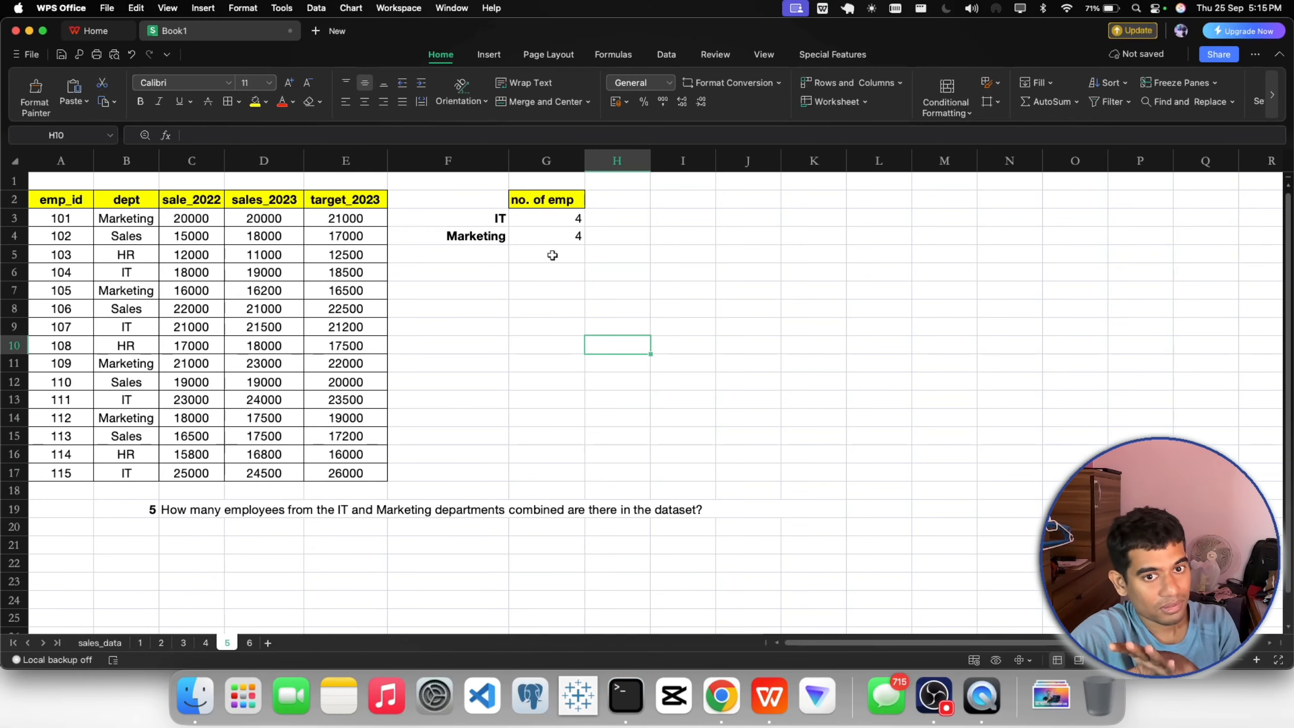
Step: In cell G6, add the IT and Marketing employee counts with =countif(B2:B17,"IT") + countif(B2:B17,"Marketing")
left_click(529, 273)
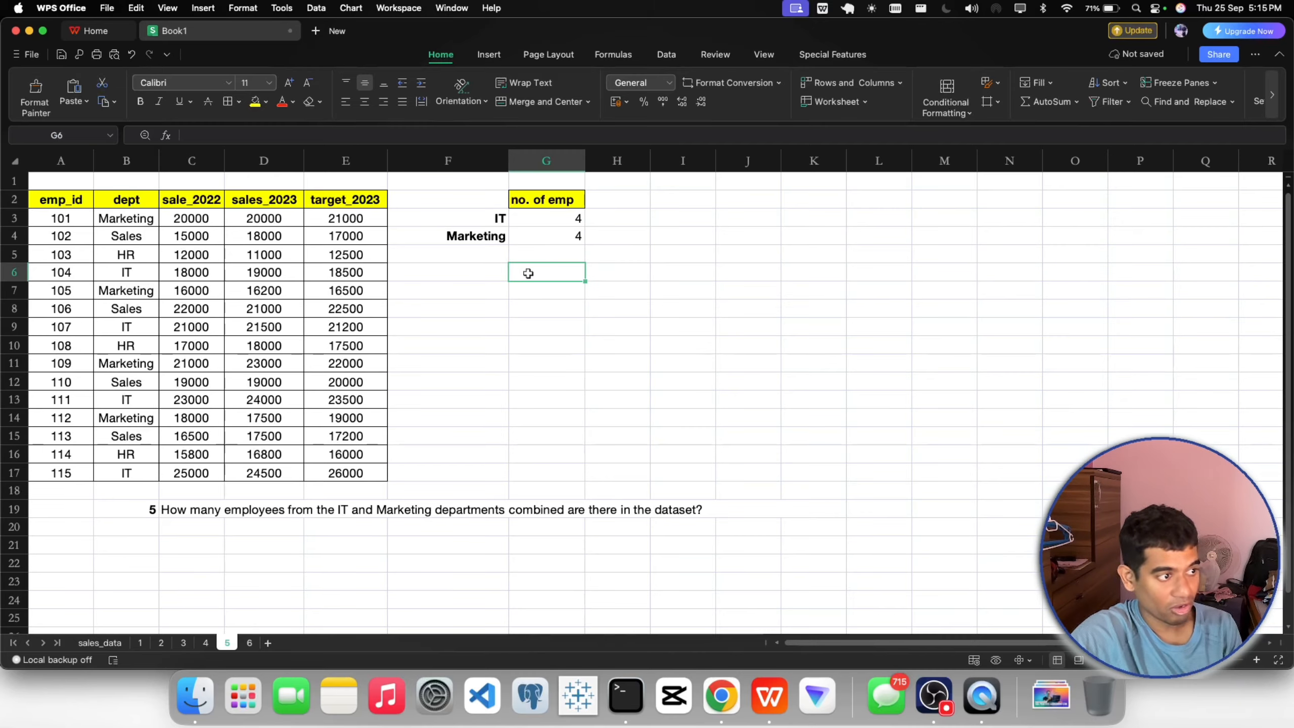
double_click(528, 274)
type("=")
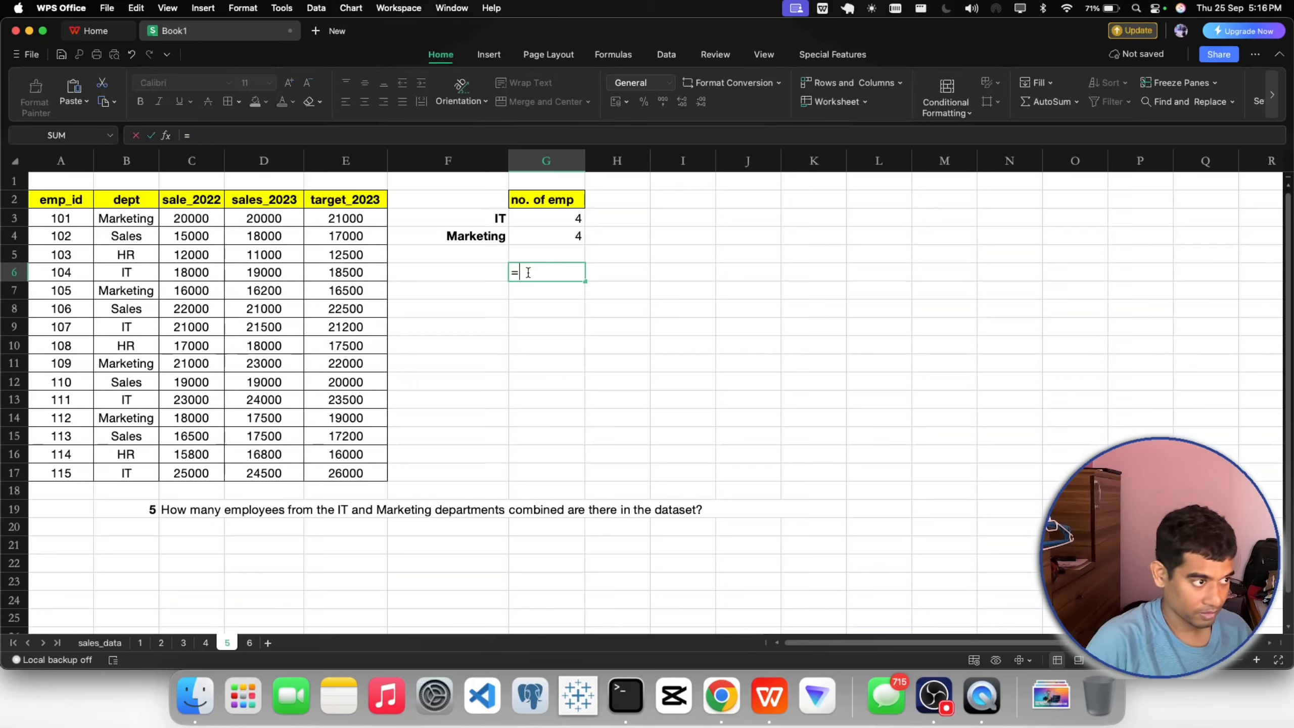
type("countif(")
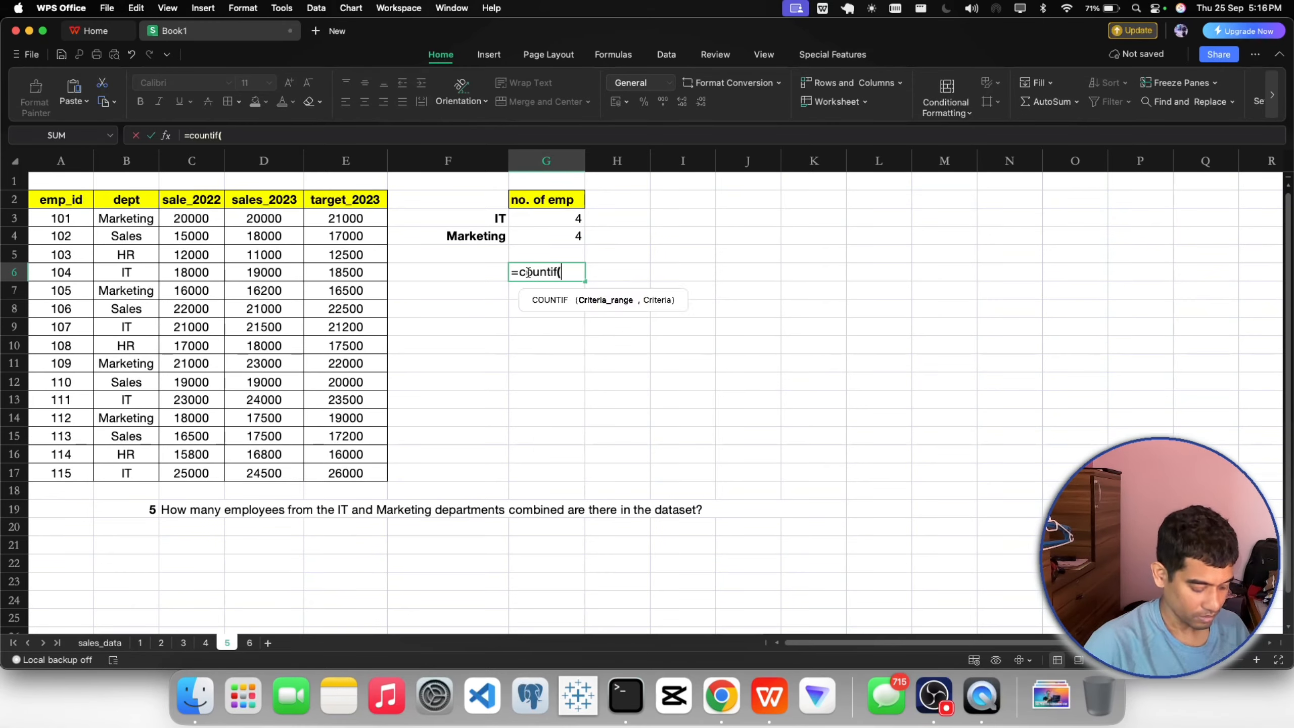
left_click_drag(128, 202, 121, 471)
type(",")
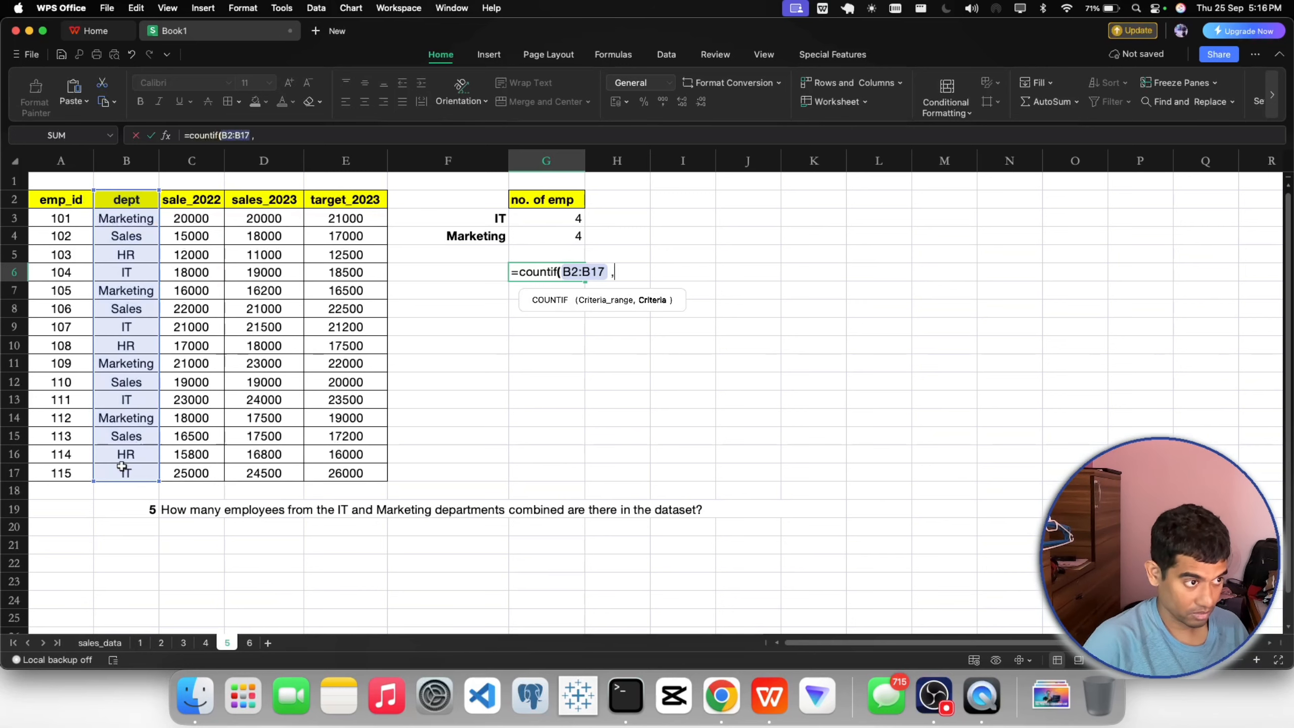
type("\"IT")
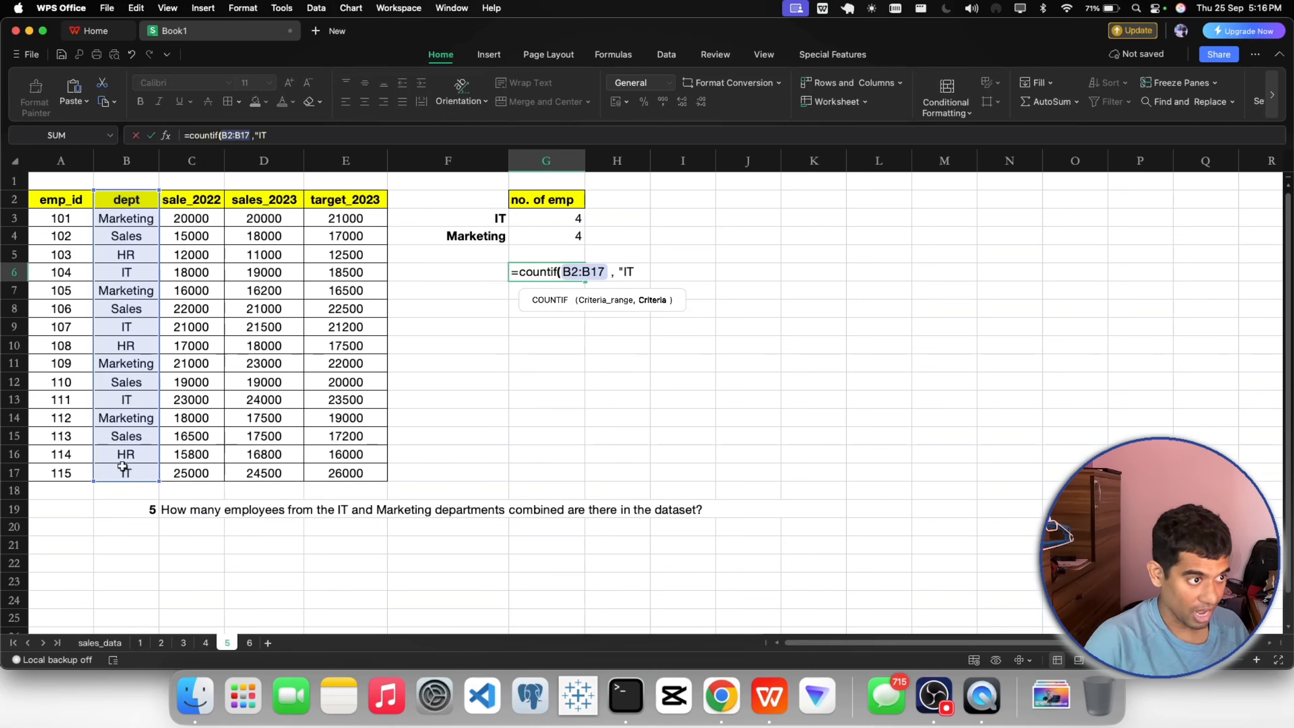
type("\") +")
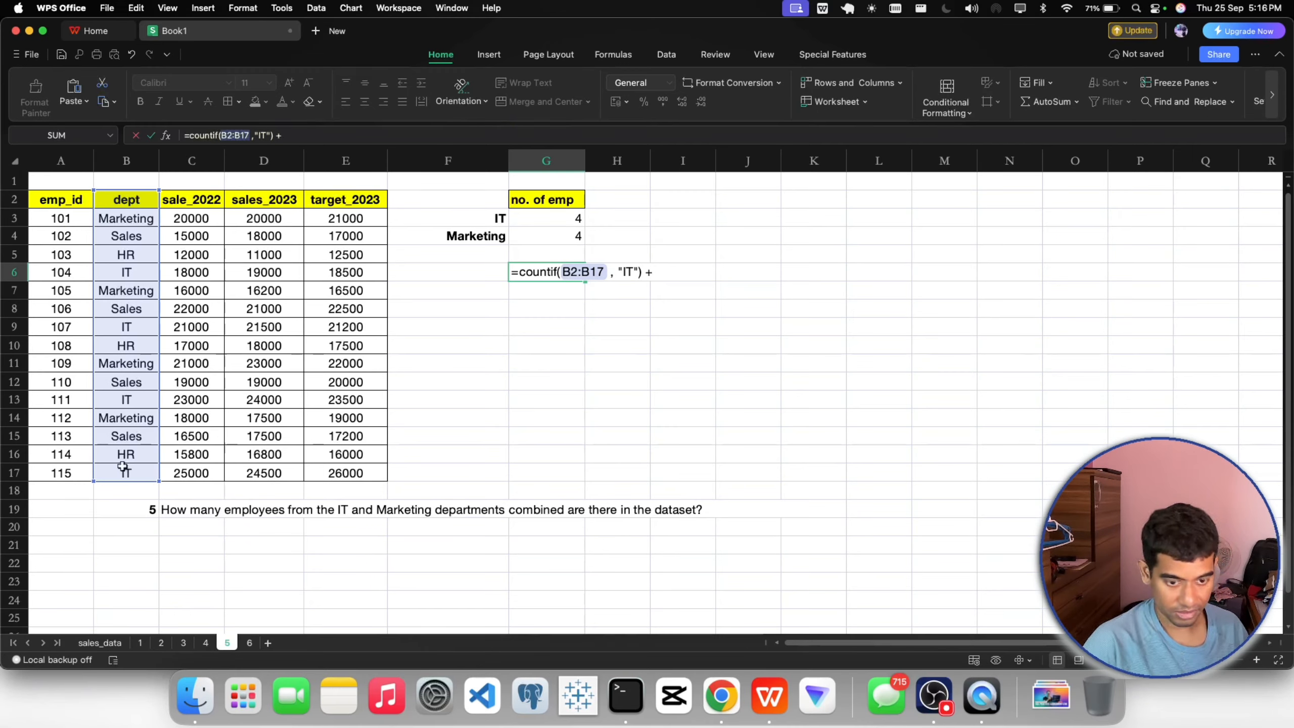
type(" coun")
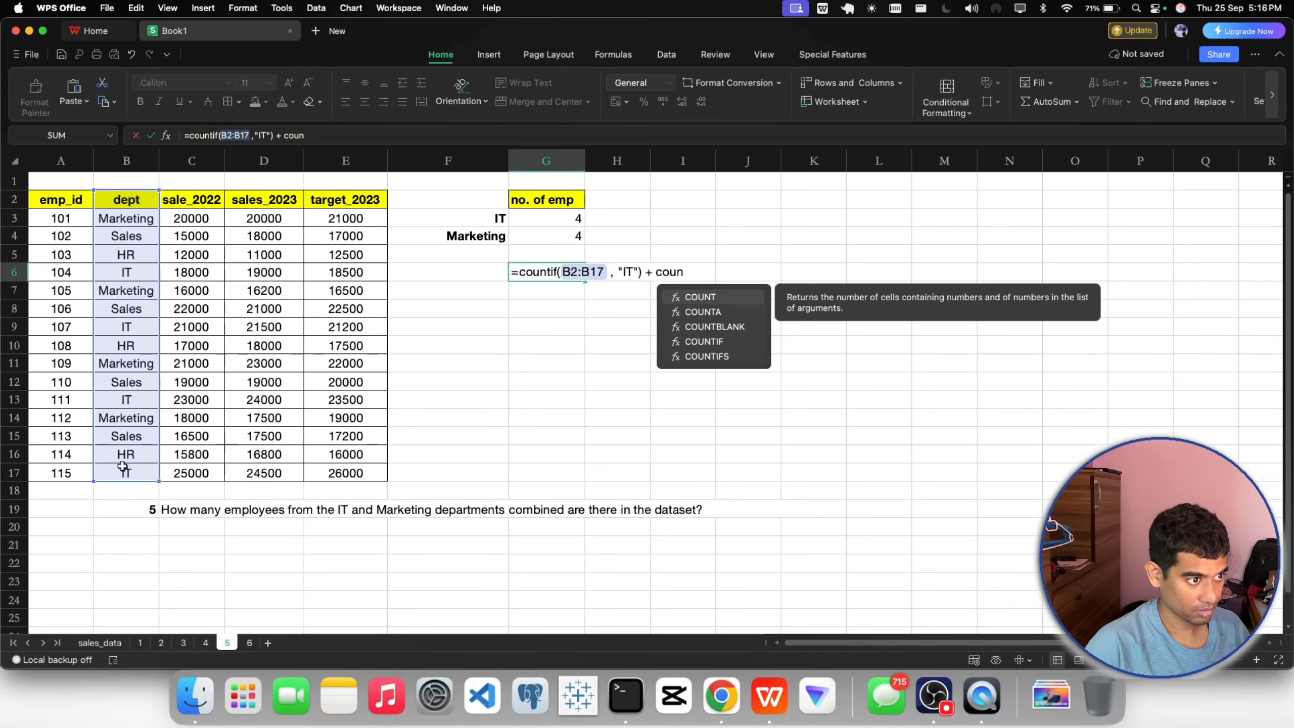
type("tif(")
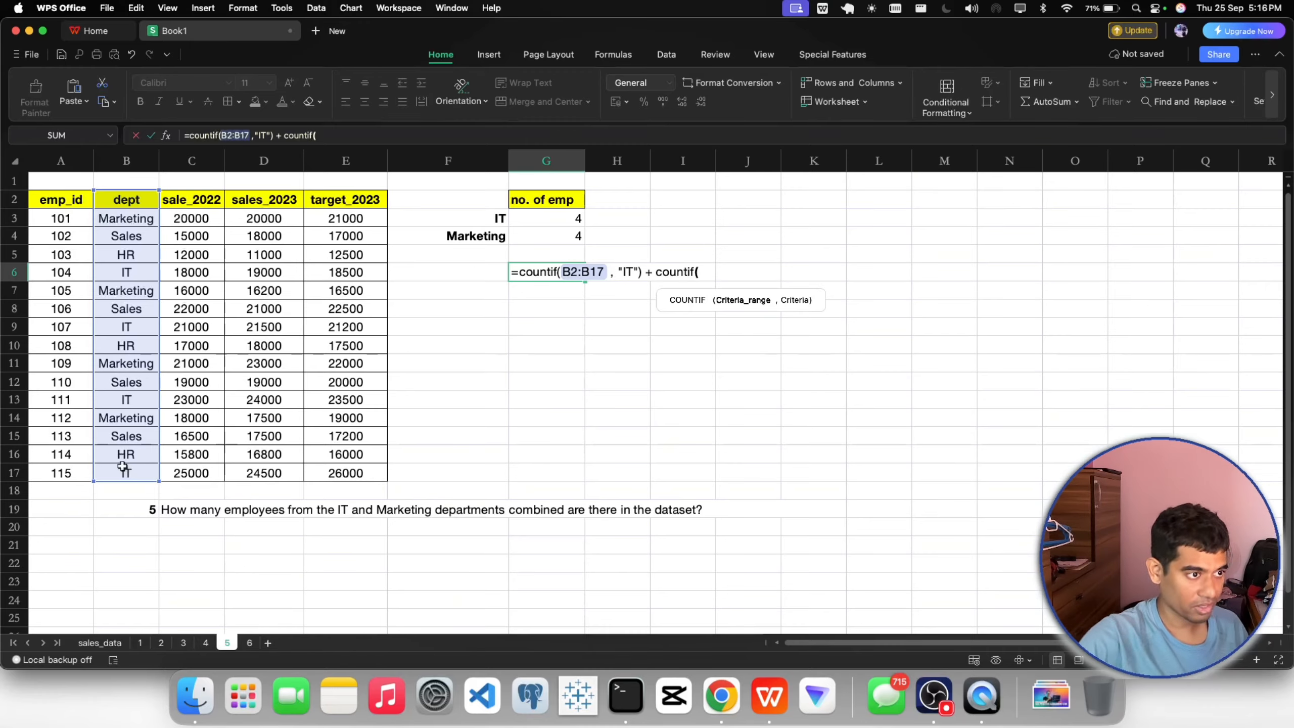
left_click_drag(130, 203, 123, 473)
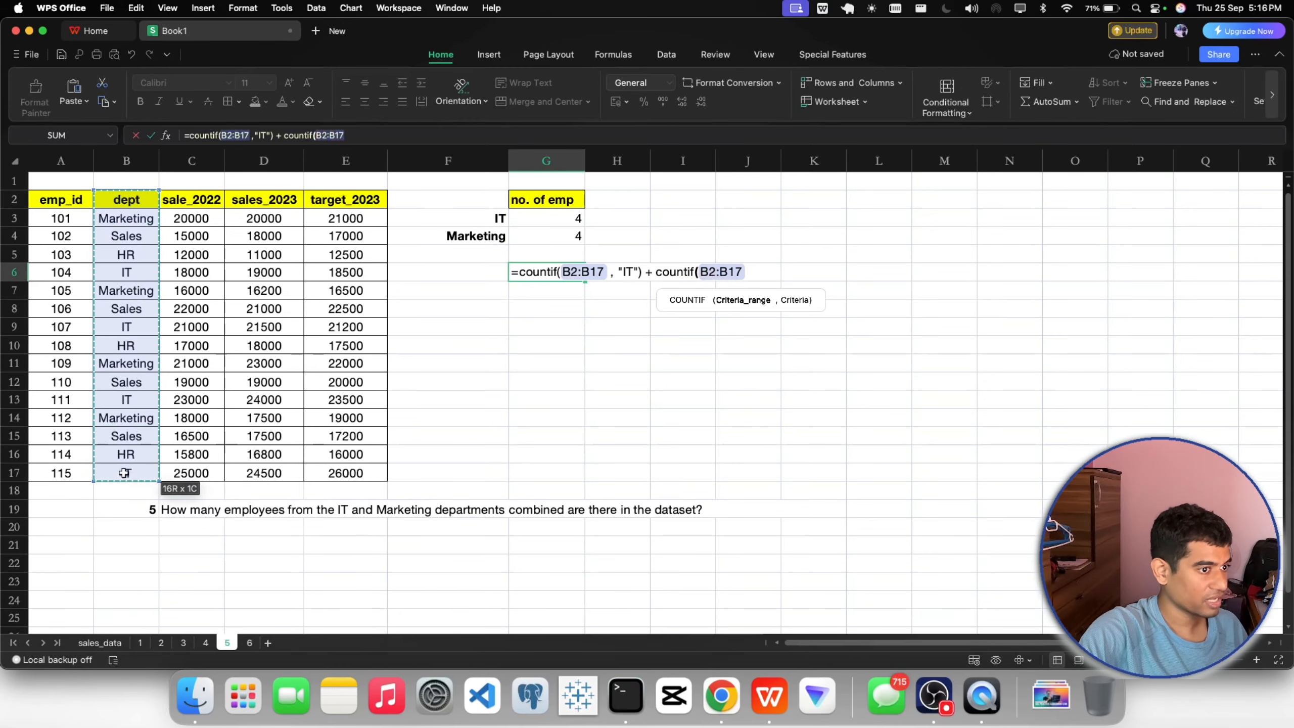
type(",\"")
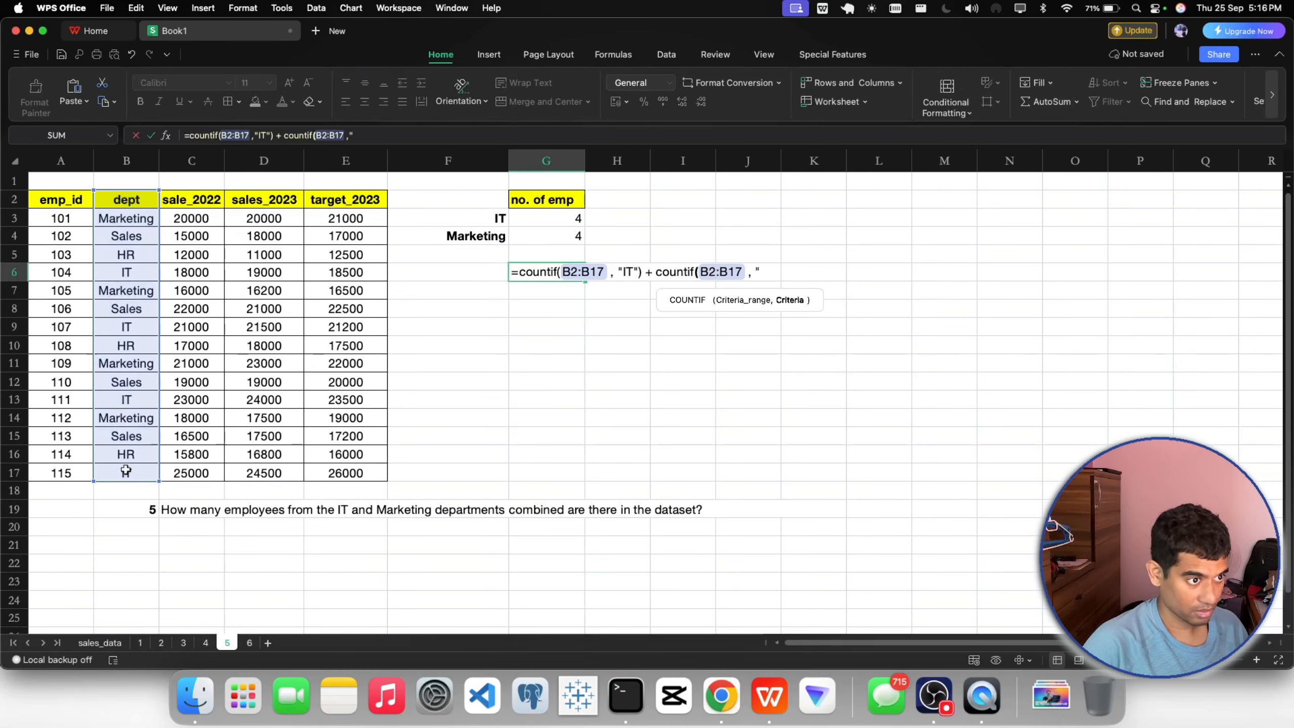
type("Mar")
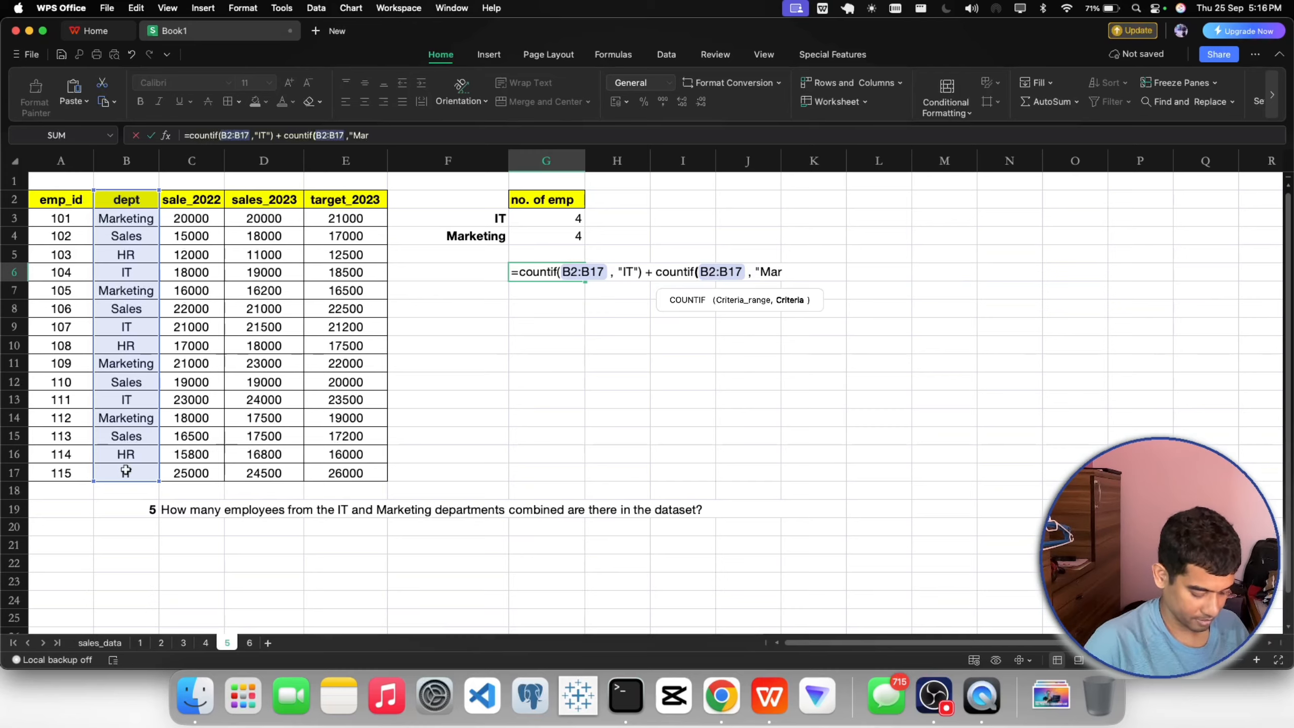
type("keting")
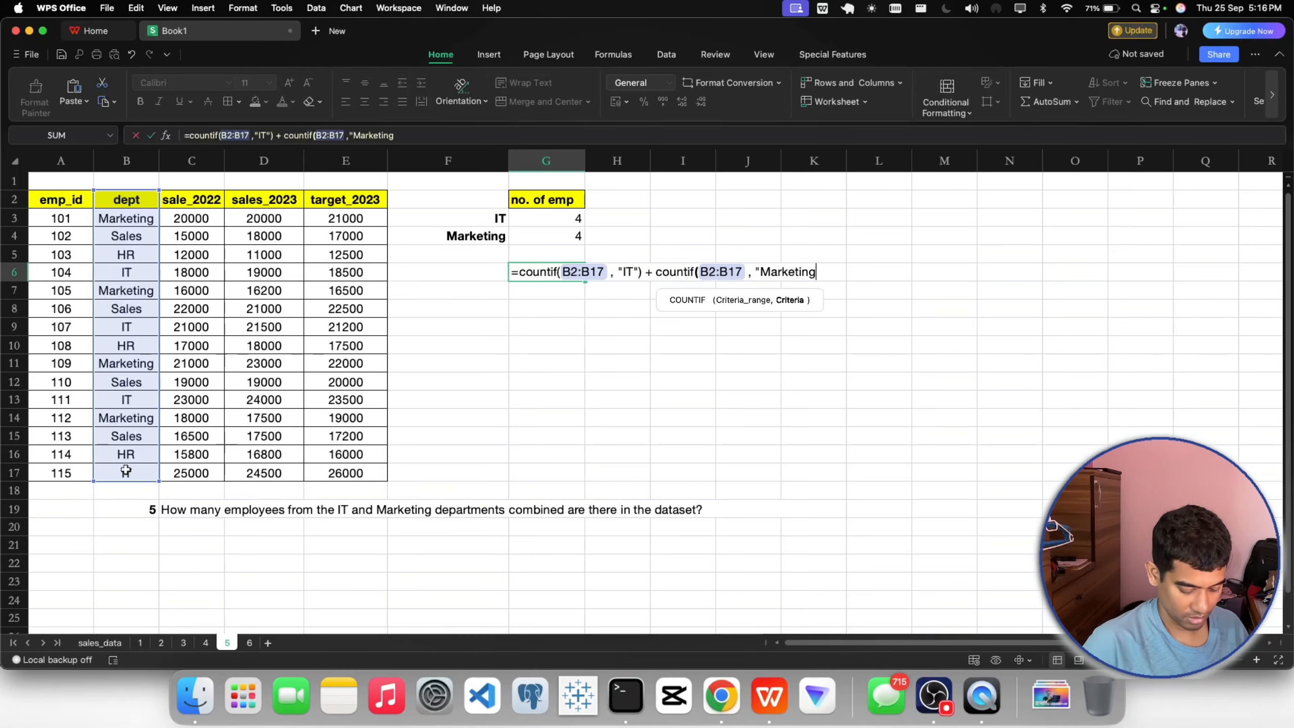
type("\")")
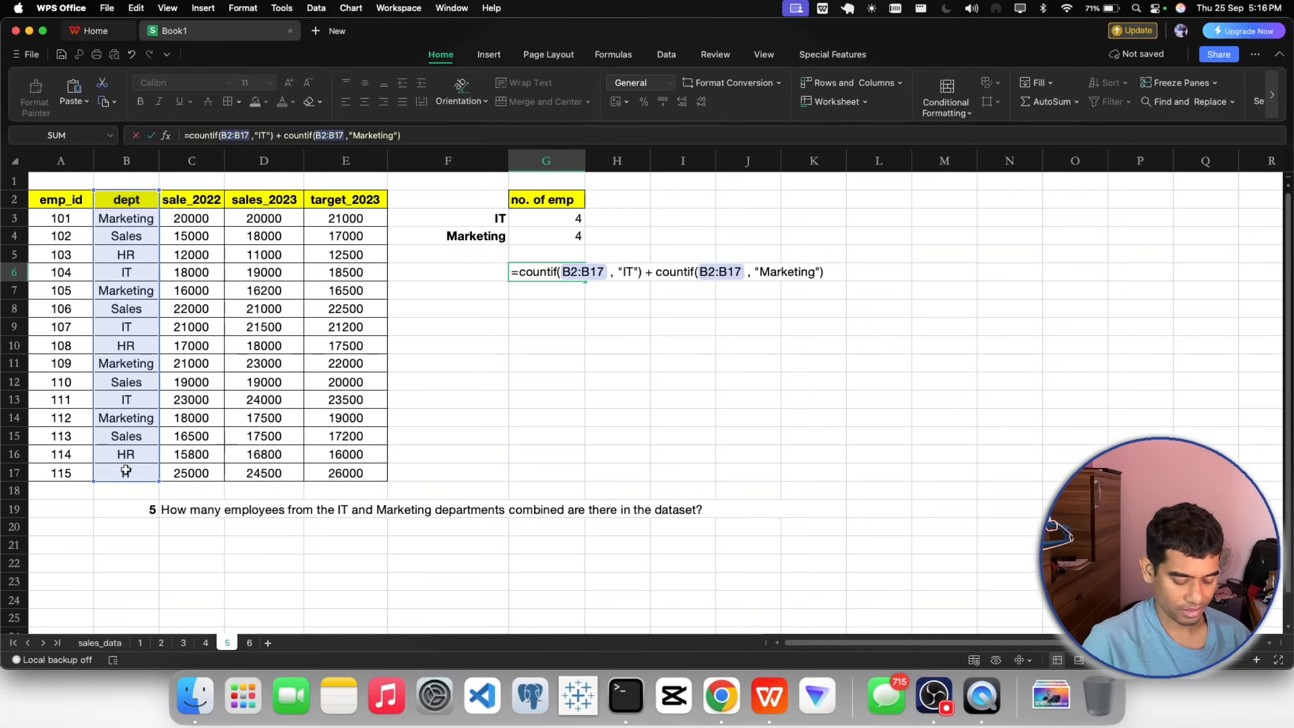
key("Return")
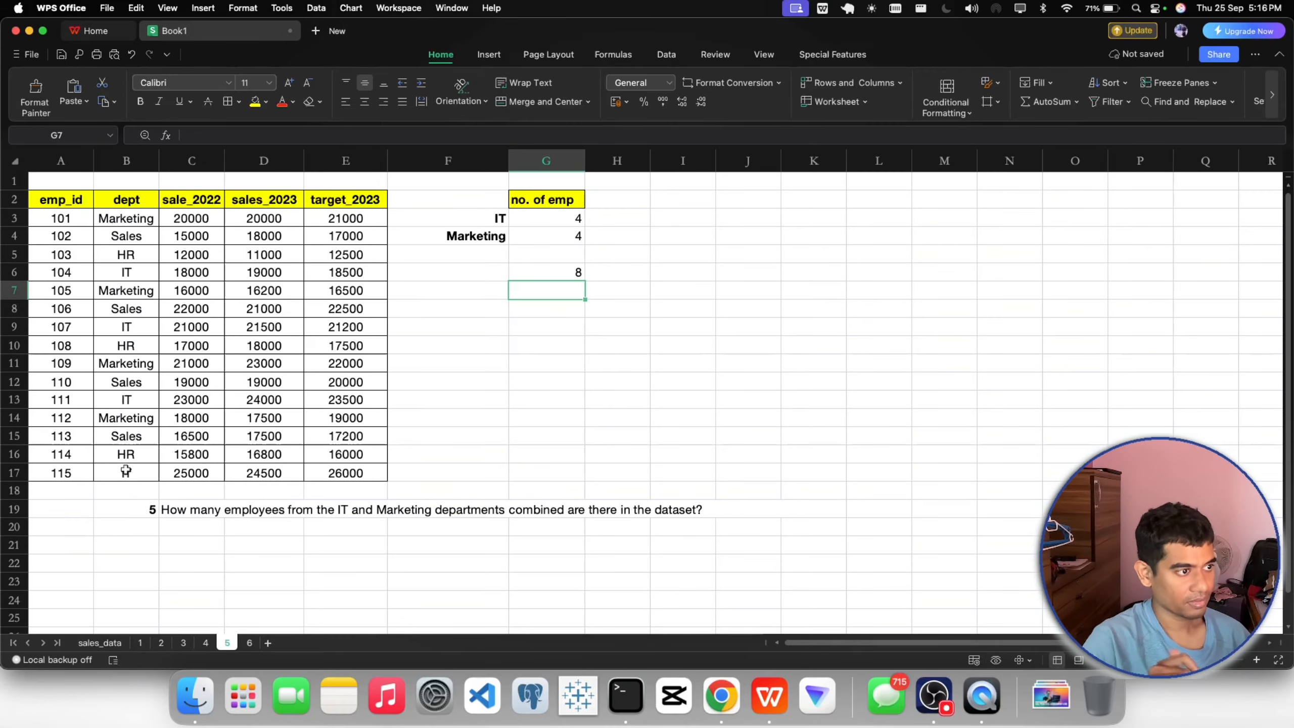
Step: Label cell F6 as "Total for IT and Marketing"
double_click(494, 267)
type("Toal")
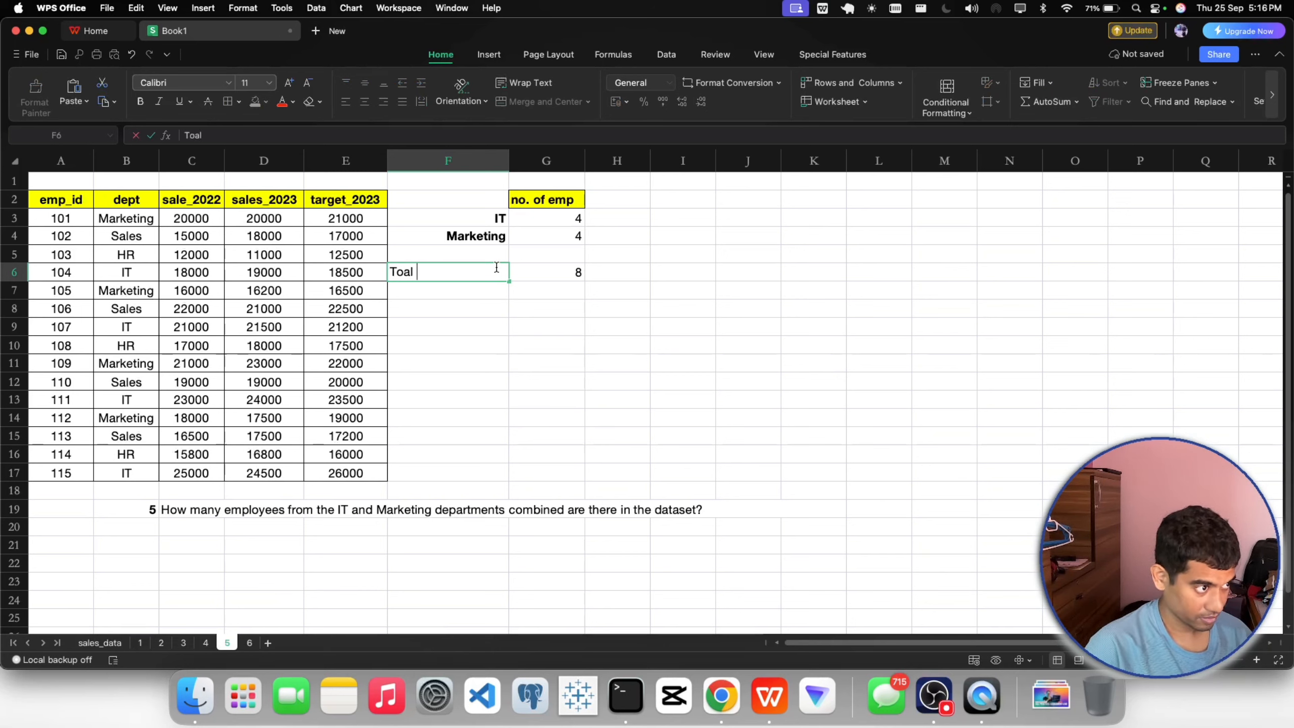
key("BackSpace")
key("BackSpace")
key("BackSpace")
type("tal ")
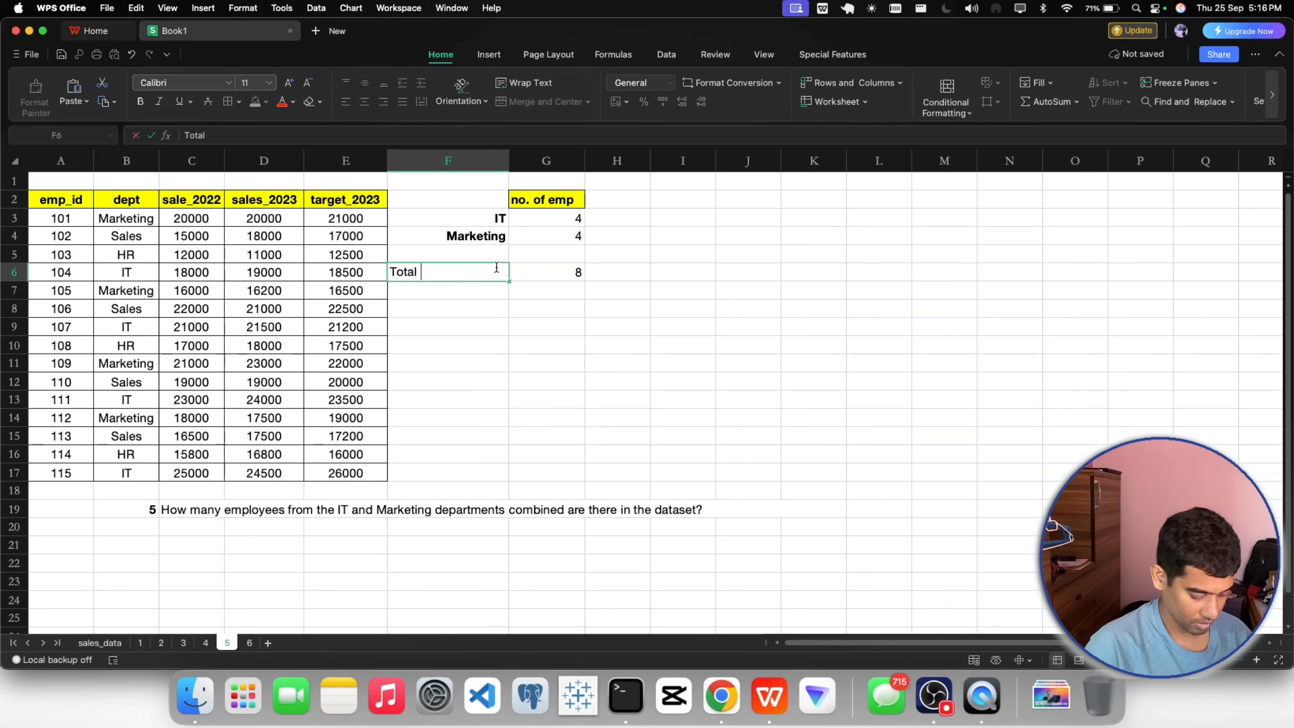
type("for IT an")
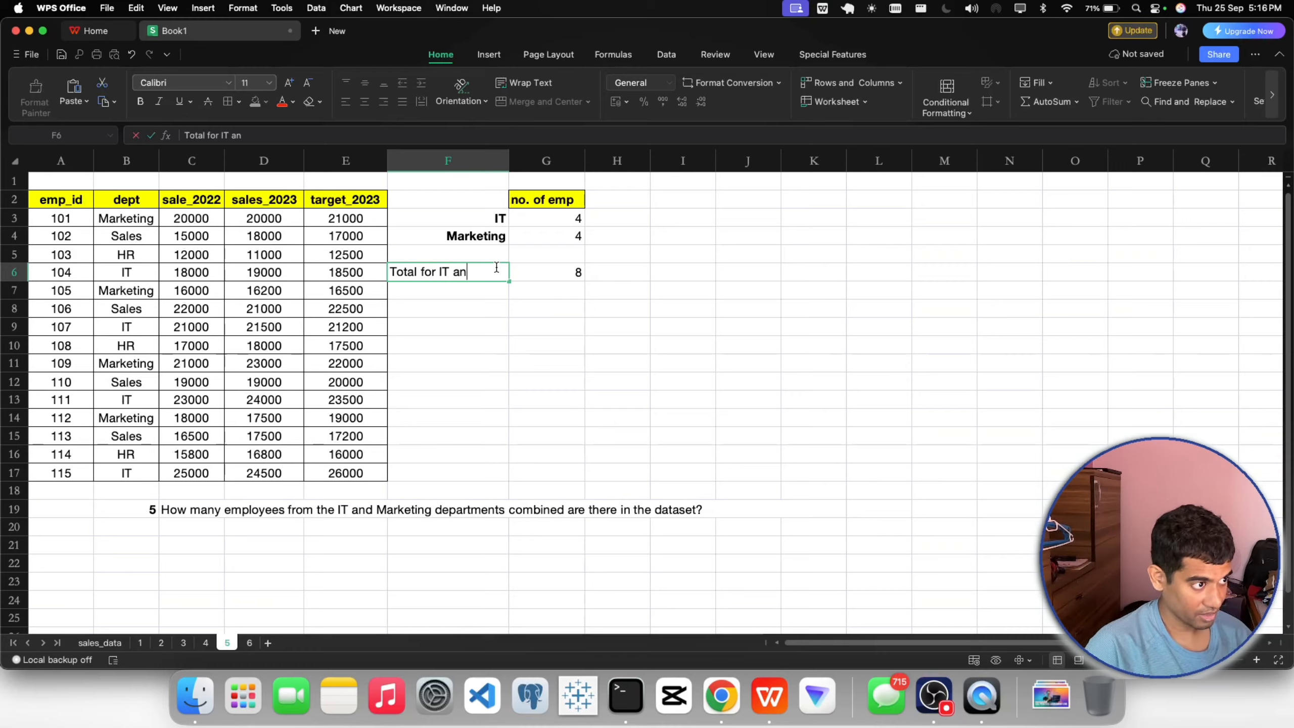
type("d Marketing")
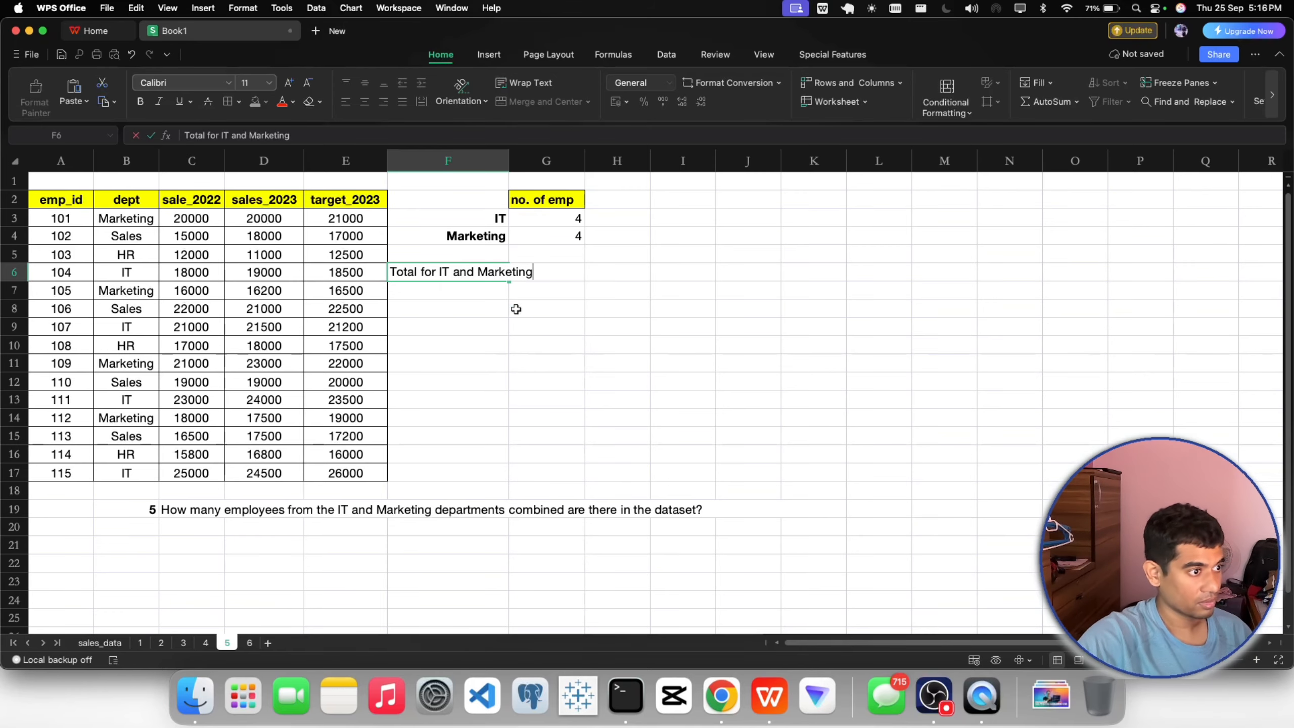
left_click(546, 347)
Step: Make the total label in F6 bold and right-aligned, and widen column F to fit it
left_click(494, 274)
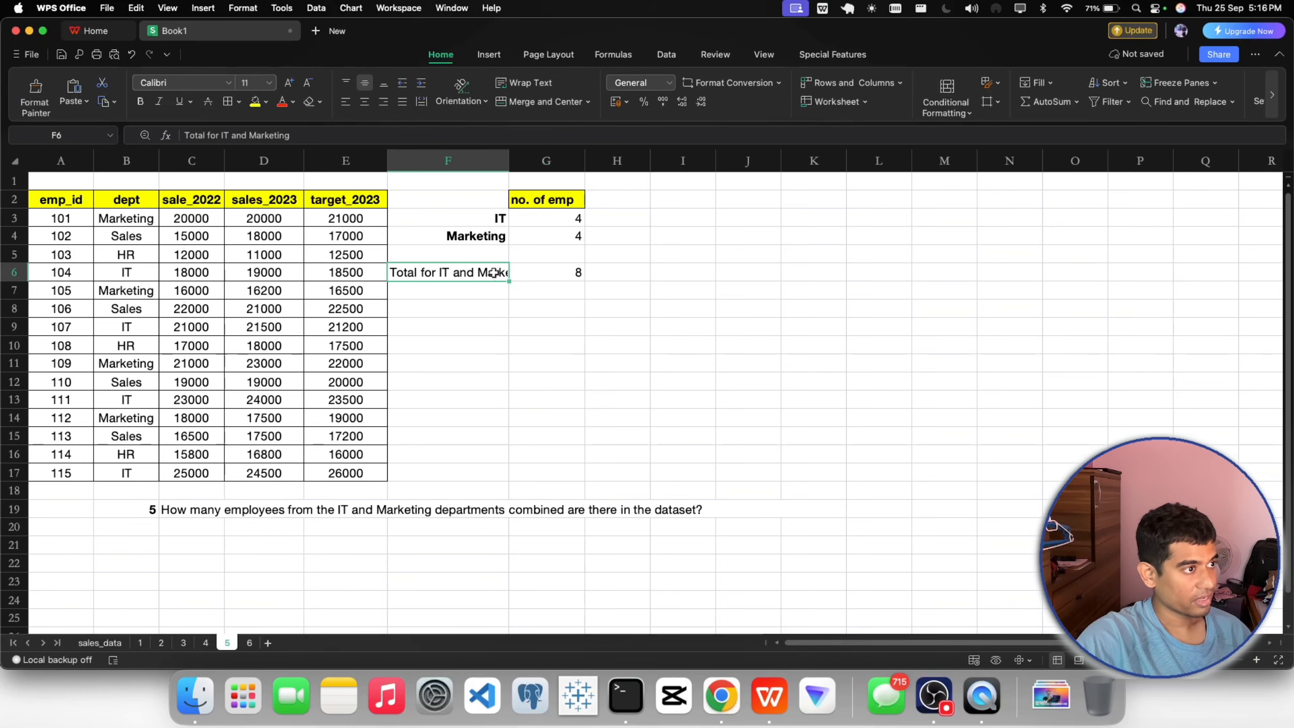
left_click(140, 102)
left_click(481, 308)
left_click_drag(509, 161, 560, 161)
left_click(515, 272)
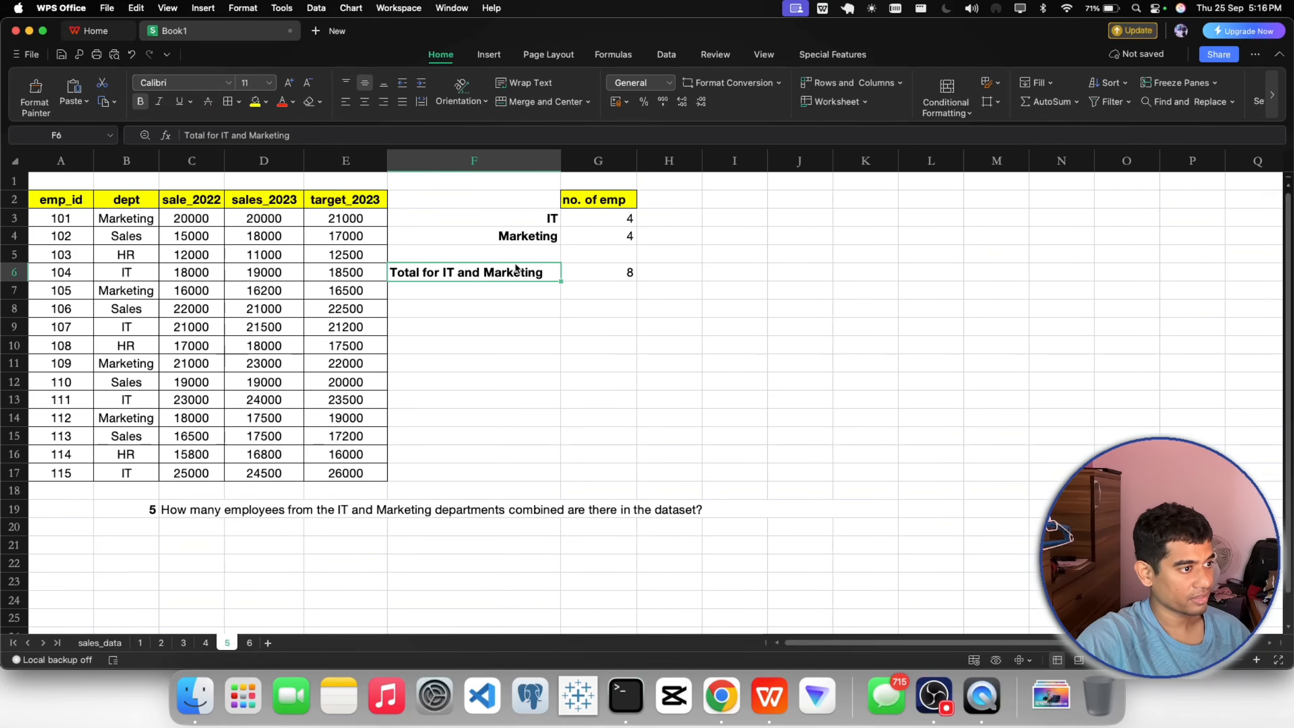
left_click(383, 101)
left_click(592, 339)
Step: Review the COUNTIF formulas for IT, Marketing and their combined total in column G
left_click(625, 226)
left_click(629, 264)
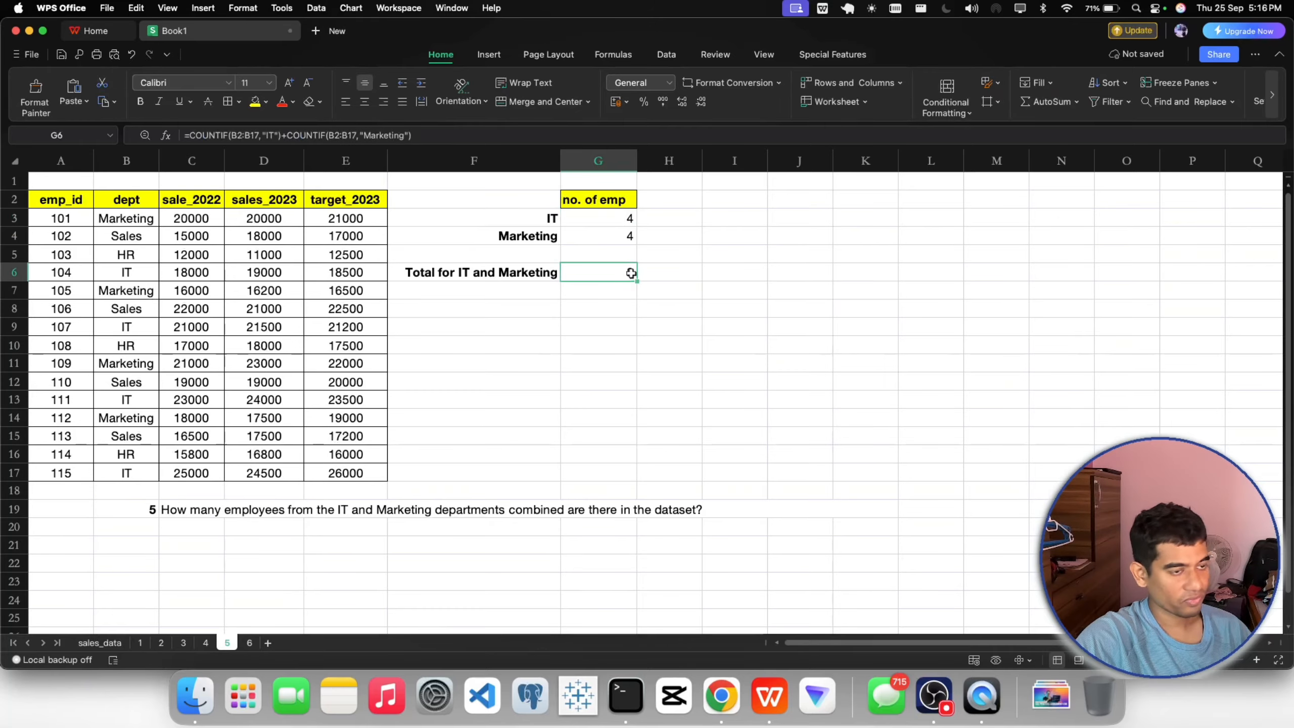
left_click(799, 307)
left_click(628, 276)
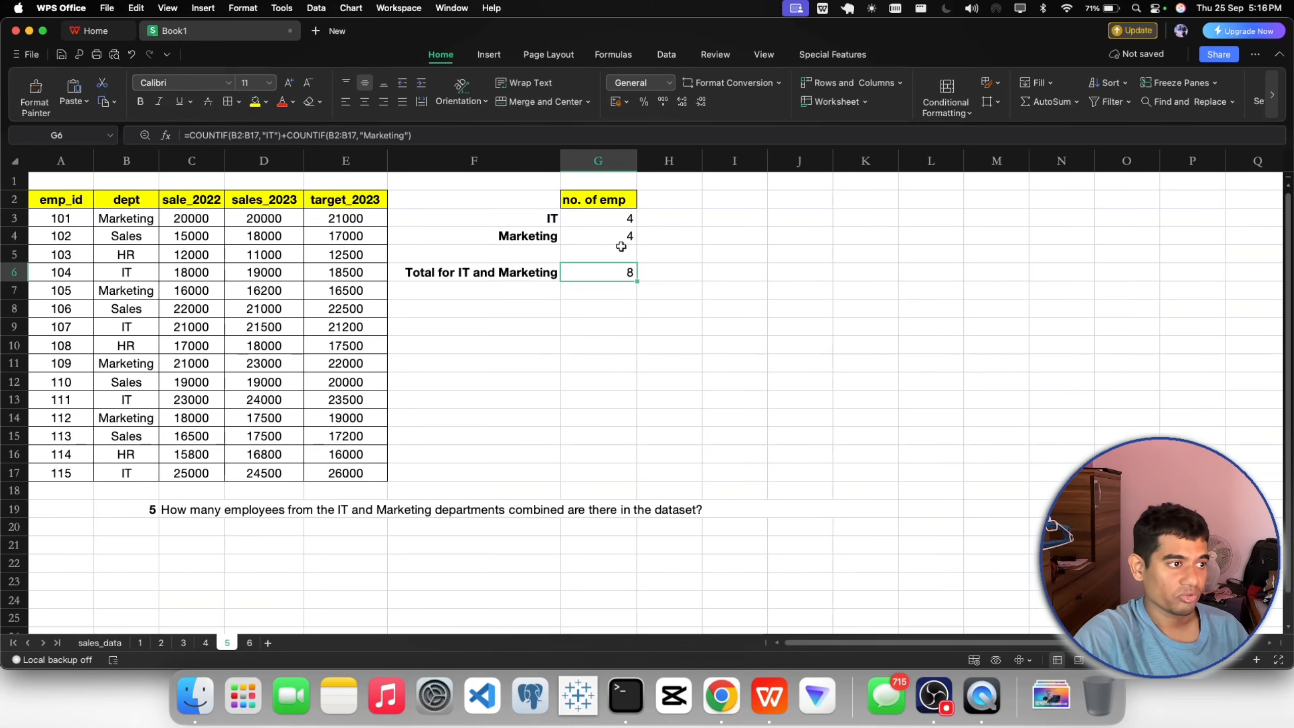
left_click(616, 217)
left_click(611, 240)
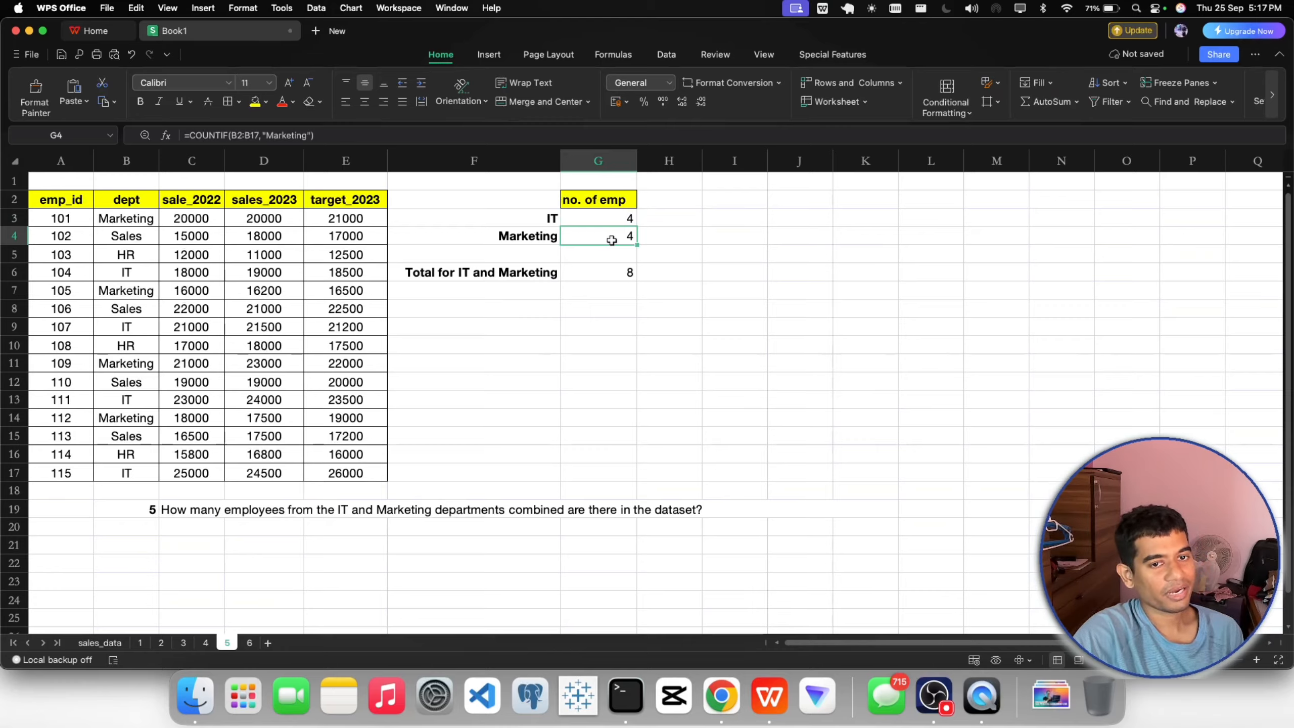
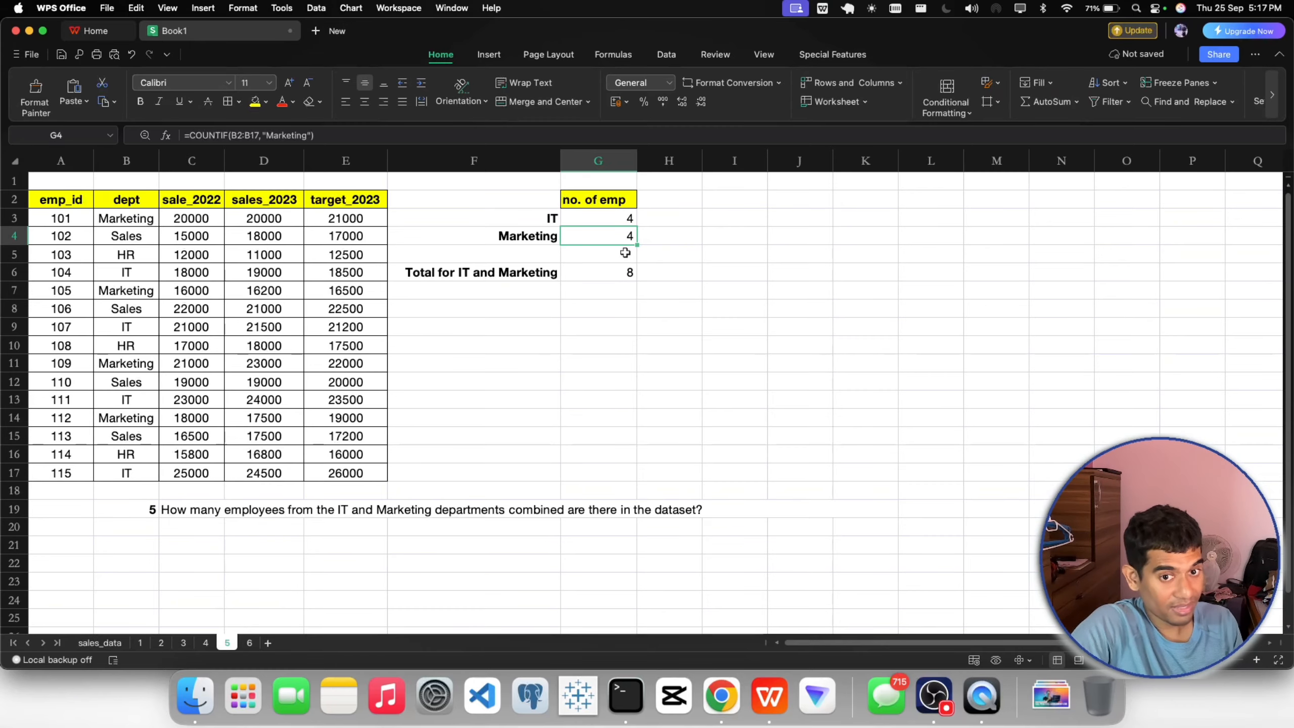
left_click(594, 220)
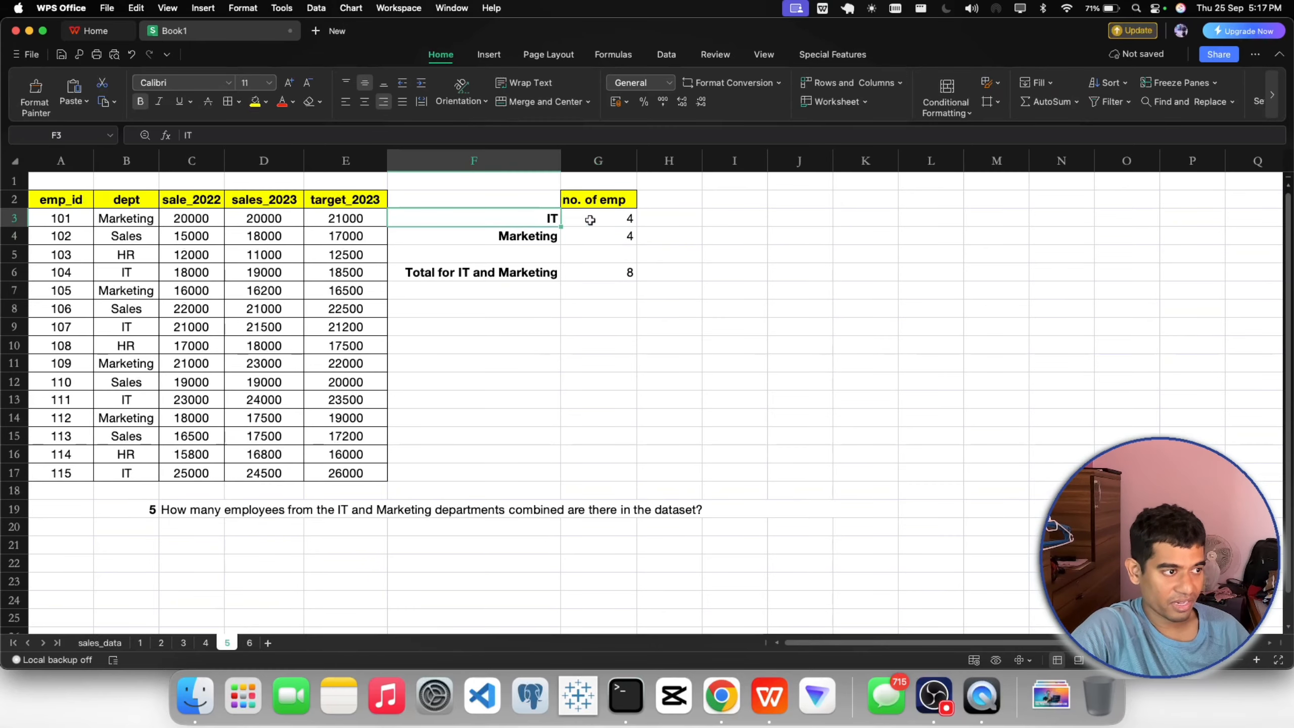
left_click(541, 241)
left_click(588, 241)
left_click(473, 276)
left_click(596, 271)
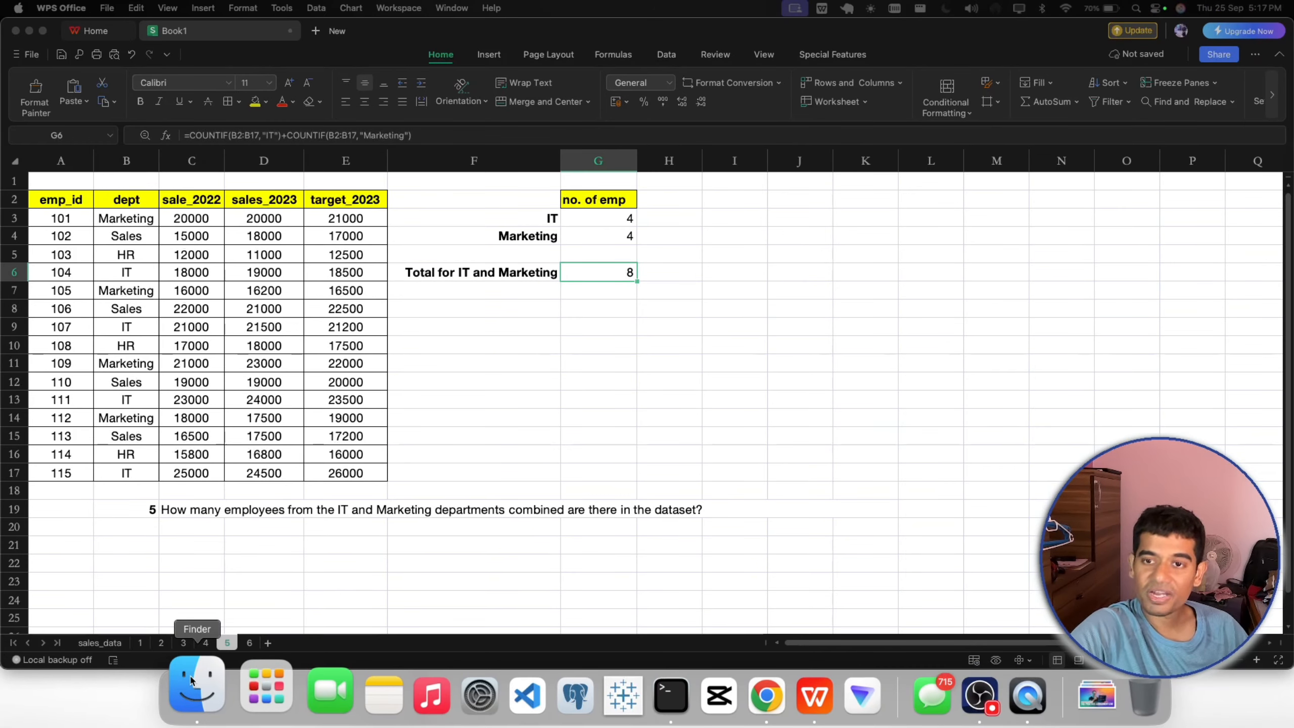
Step: Read question 6 on the sales_data sheet and examine the sales_2023 and target_2023 columns it refers to
left_click(192, 681)
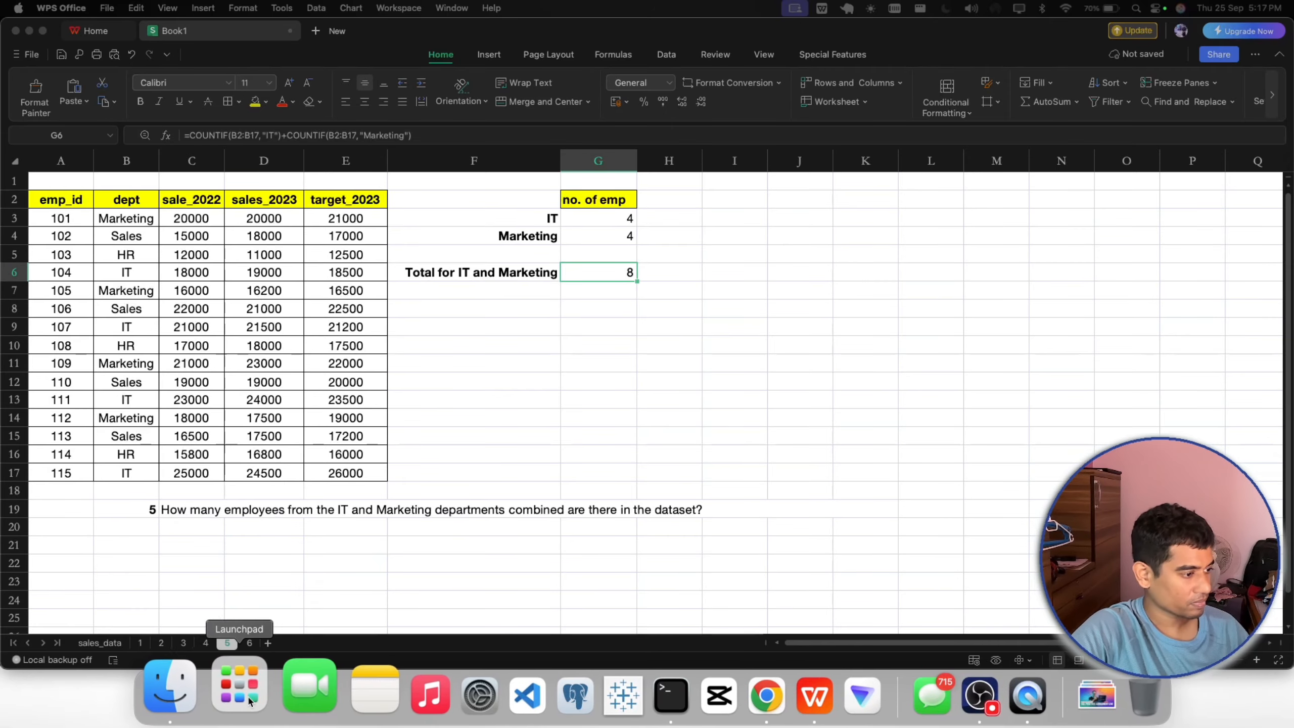
left_click(100, 643)
scroll(241, 570, "down", 3)
left_click(218, 570)
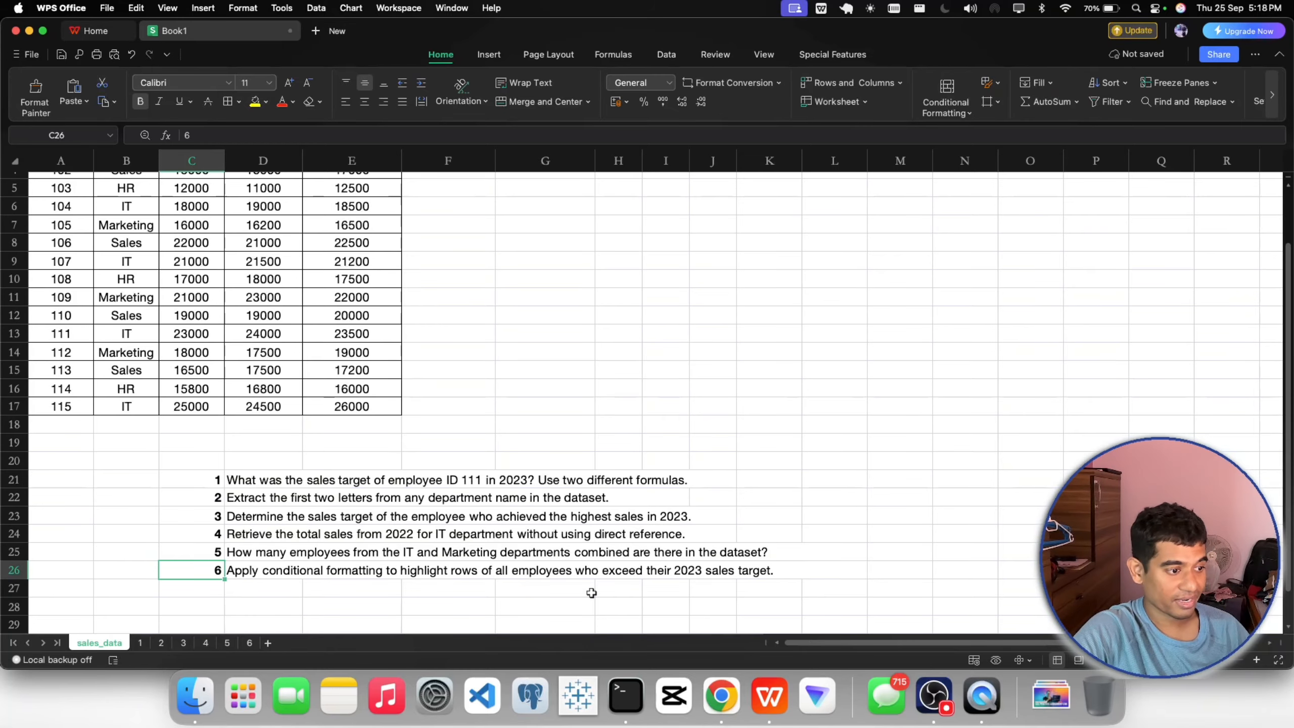
scroll(591, 593, "up", 3)
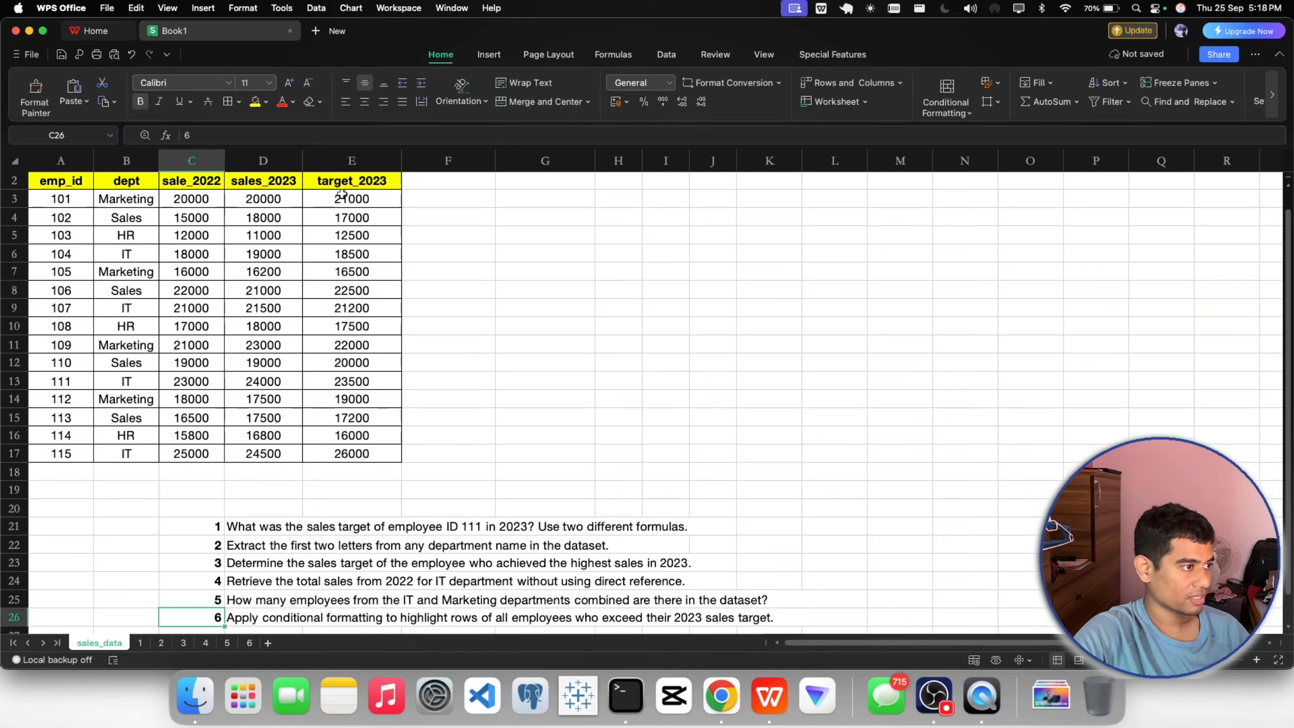
left_click_drag(341, 193, 328, 449)
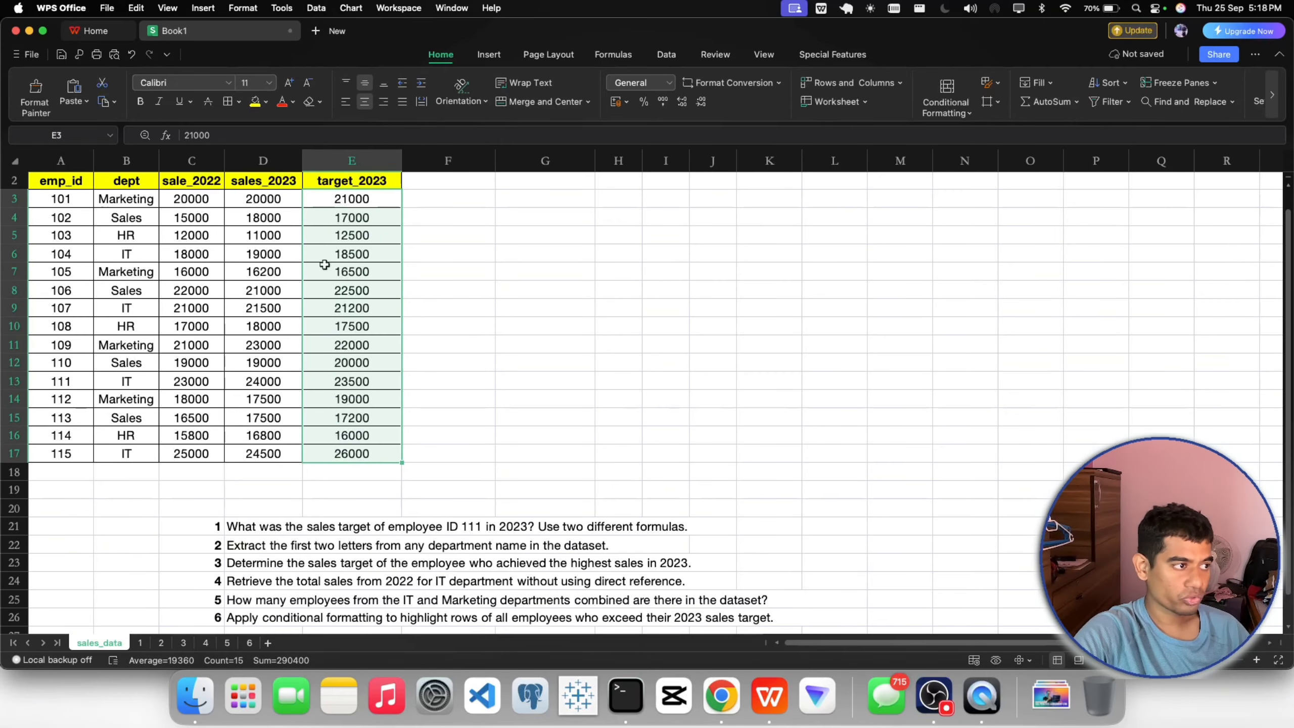
left_click_drag(263, 199, 263, 453)
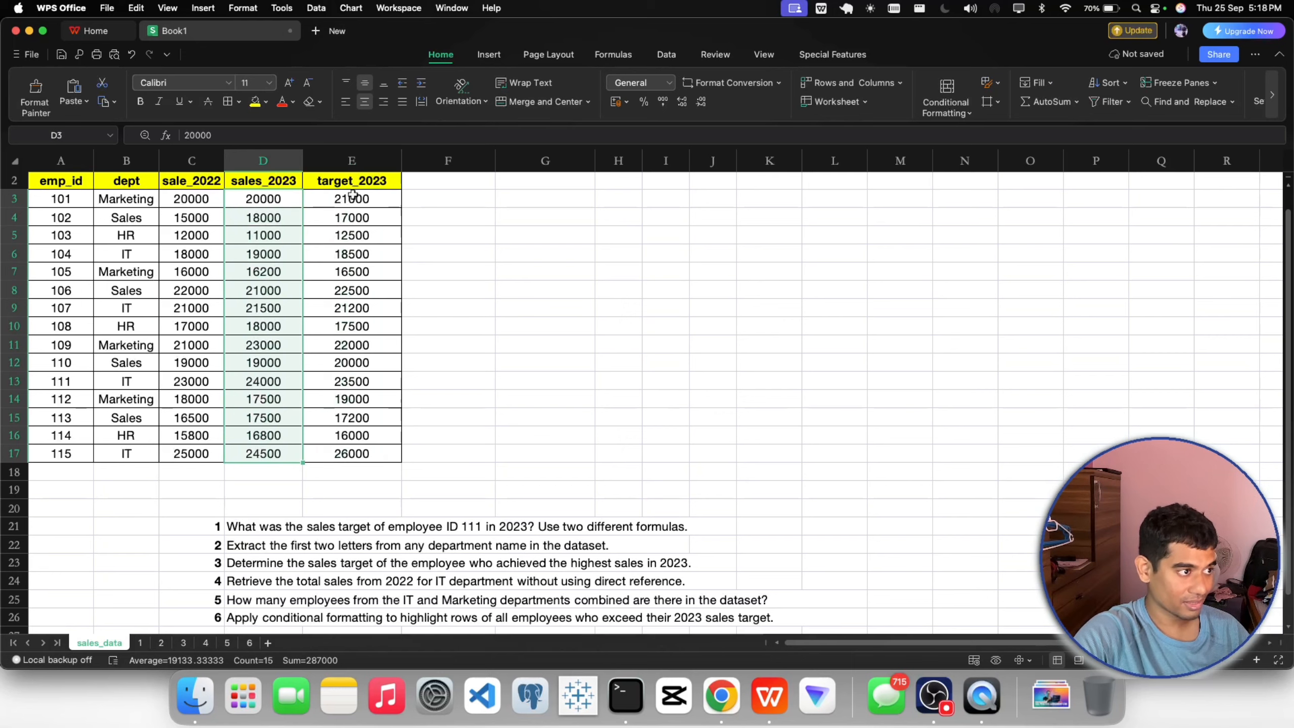
left_click_drag(353, 194, 349, 455)
left_click_drag(265, 200, 261, 459)
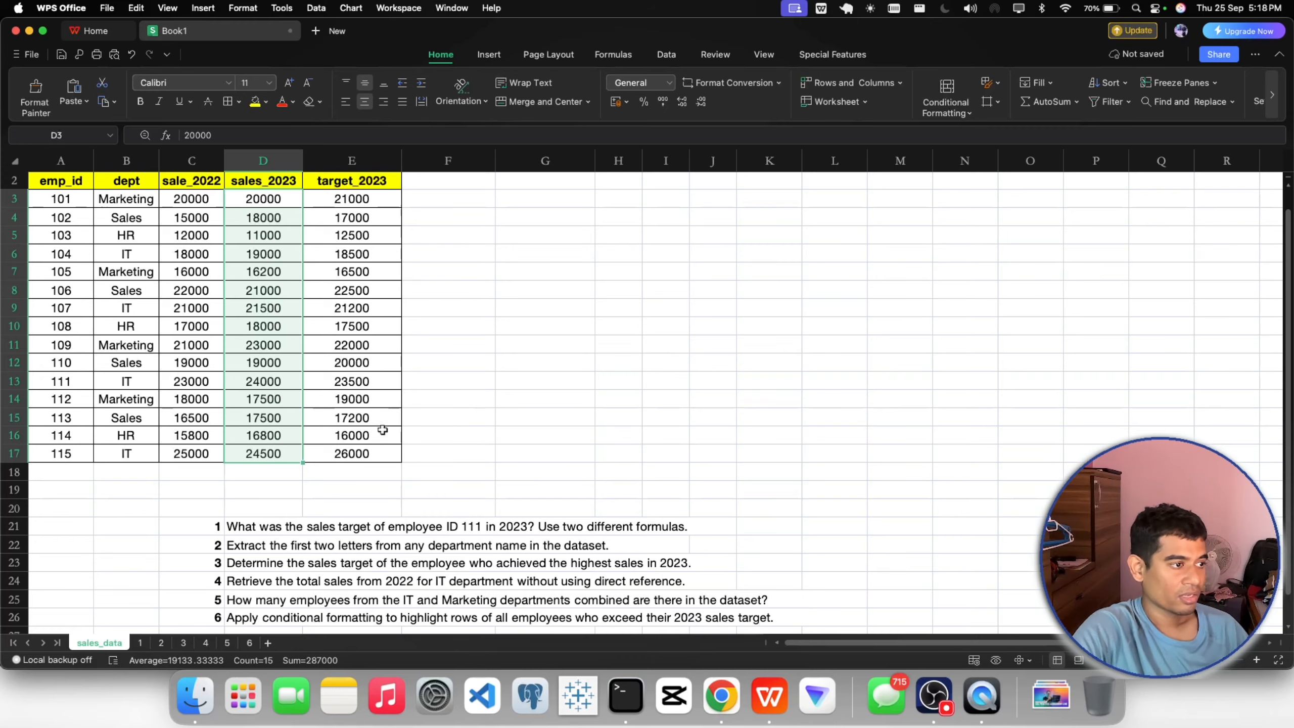
left_click(483, 380)
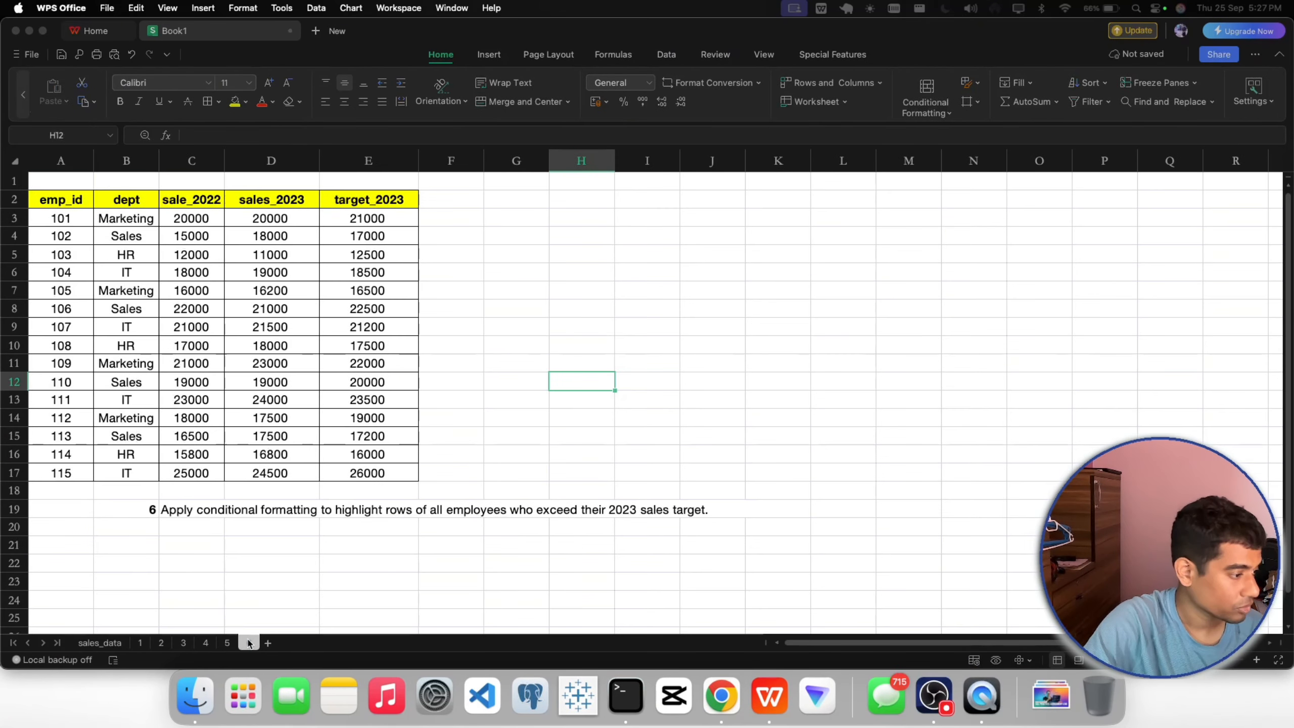
Step: Enter the heading "using conditional formating" in cell G4
left_click(193, 581)
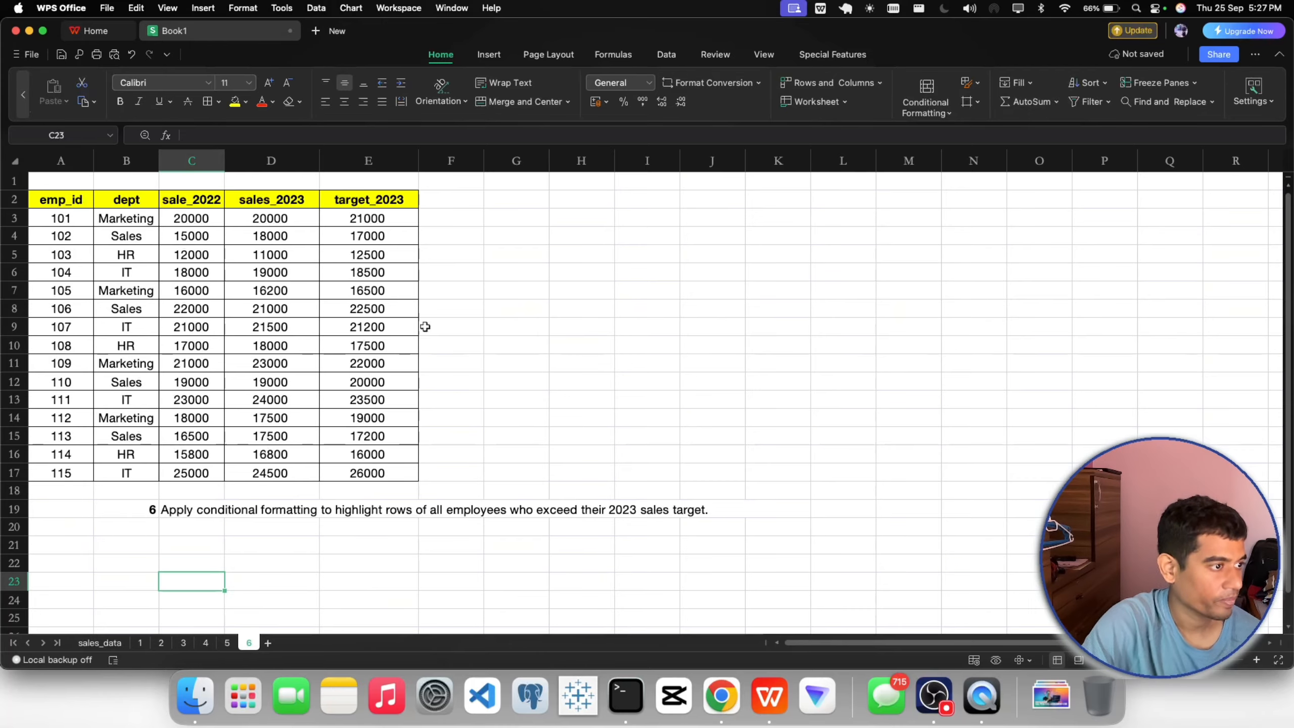
double_click(534, 230)
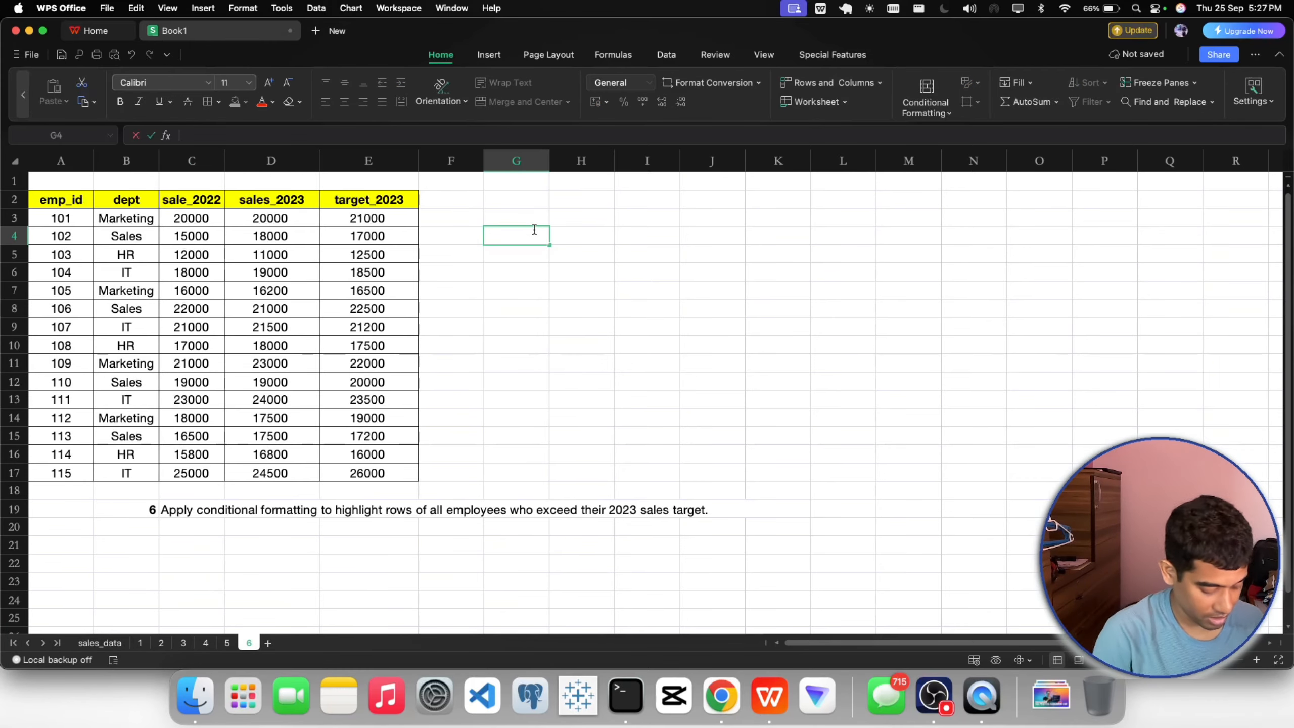
type("using ")
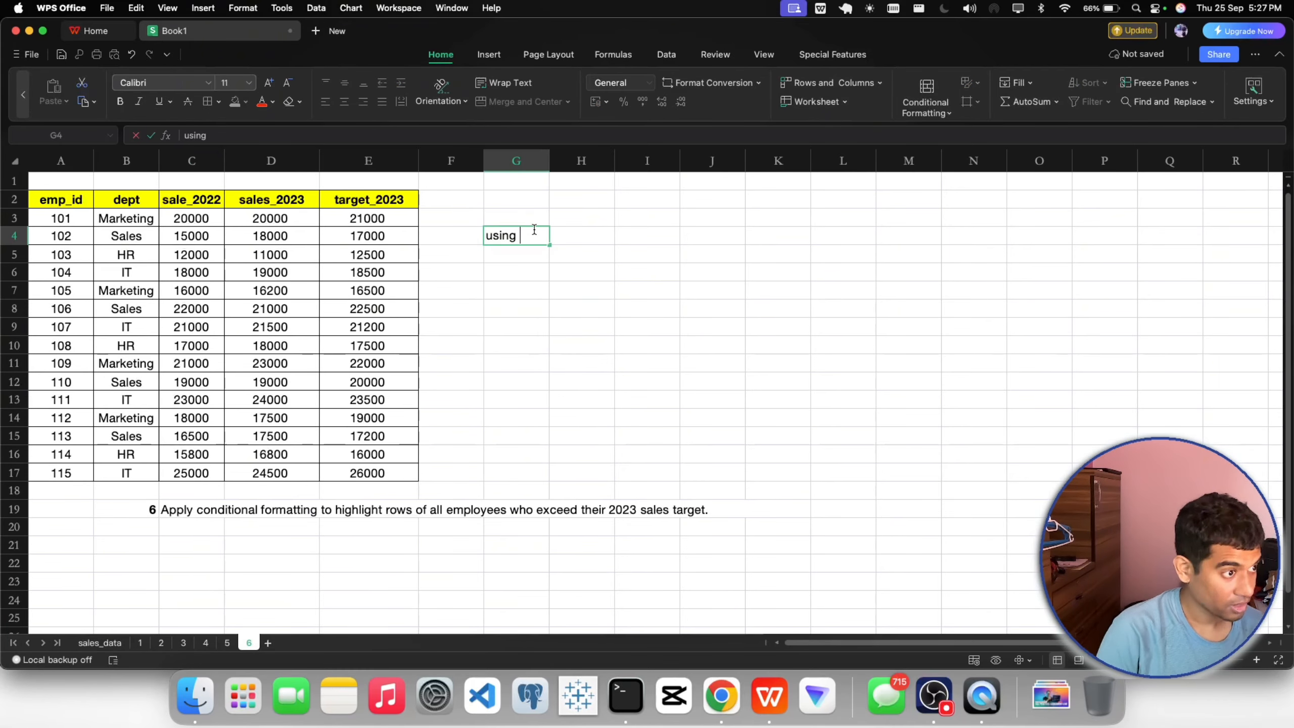
type("co")
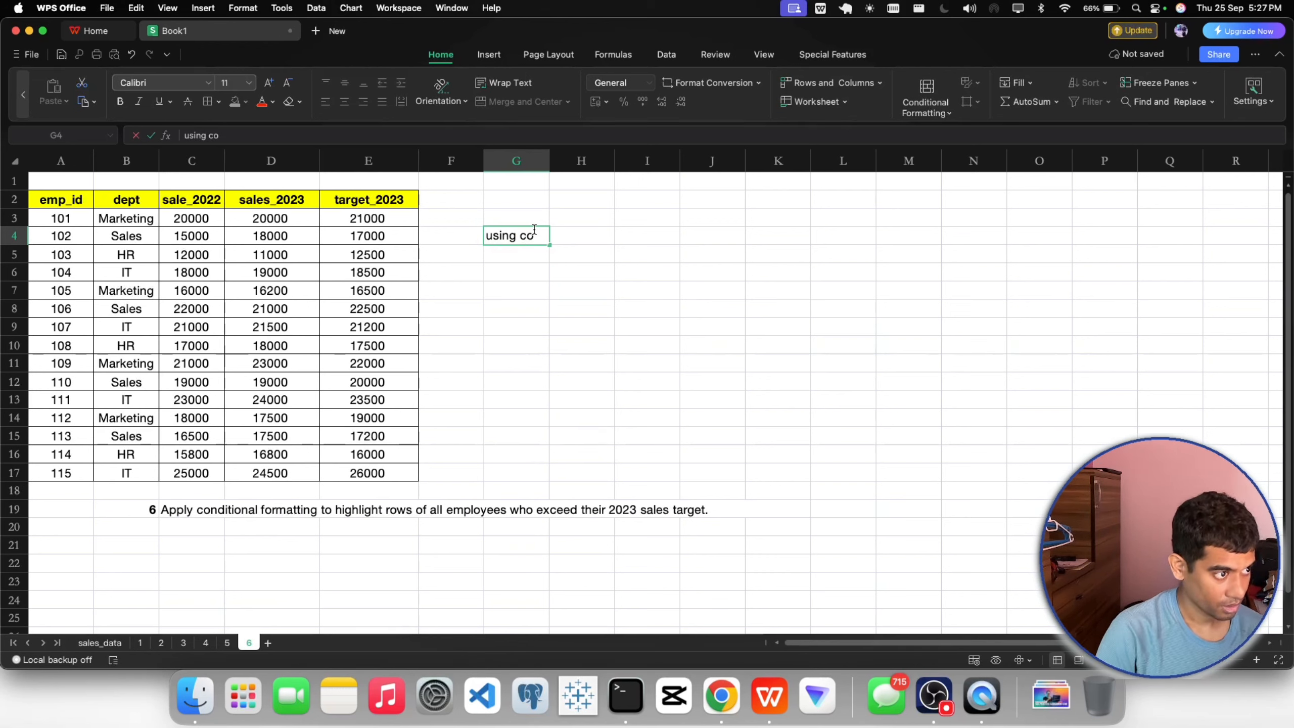
type("nditional ")
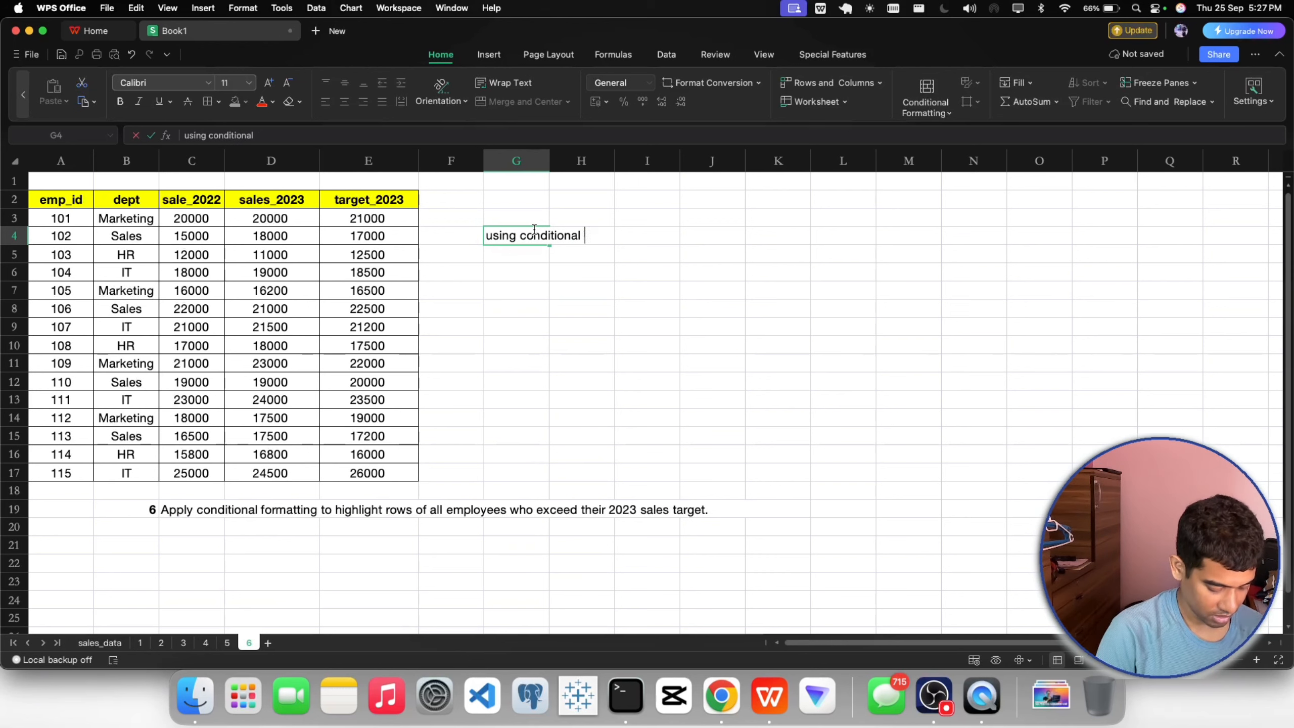
type("formating")
key("Return")
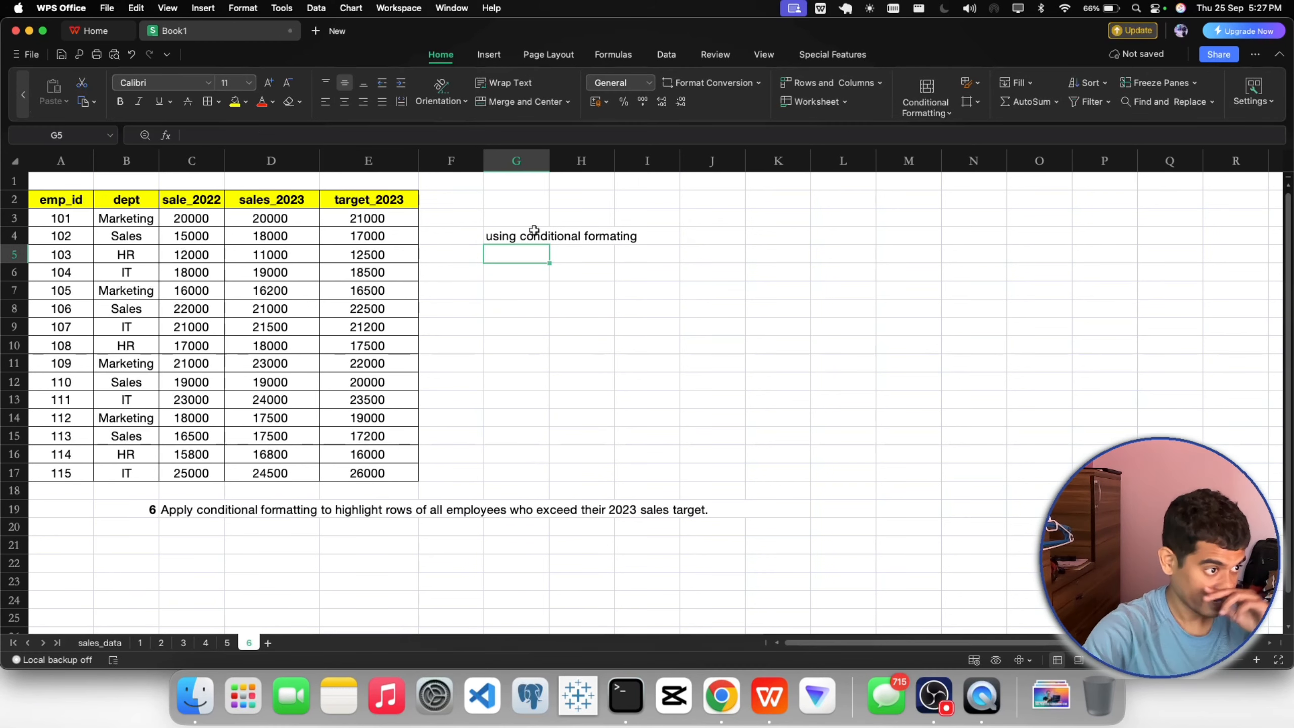
Step: Make the heading in G4 bold and widen column G to fit it
left_click(533, 230)
left_click(120, 101)
left_click(522, 312)
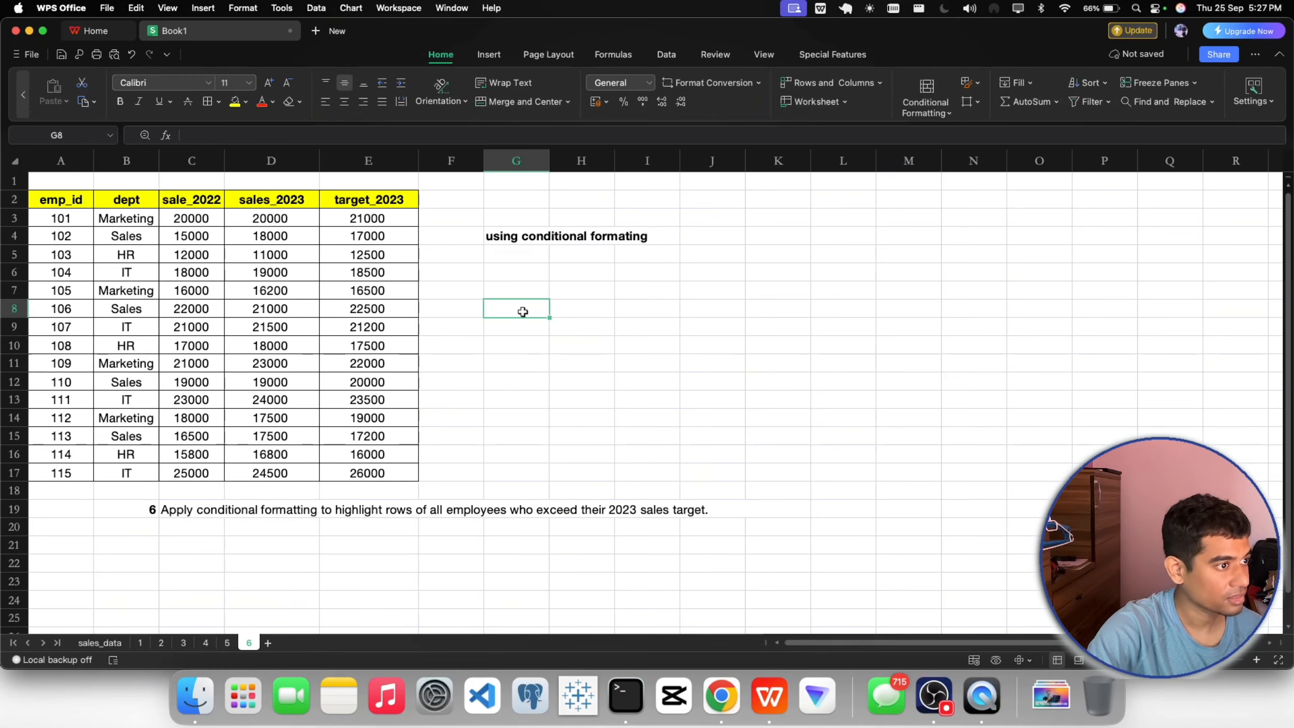
left_click_drag(549, 162, 653, 163)
Step: Give the heading cell G4 a yellow fill and a border
left_click(632, 242)
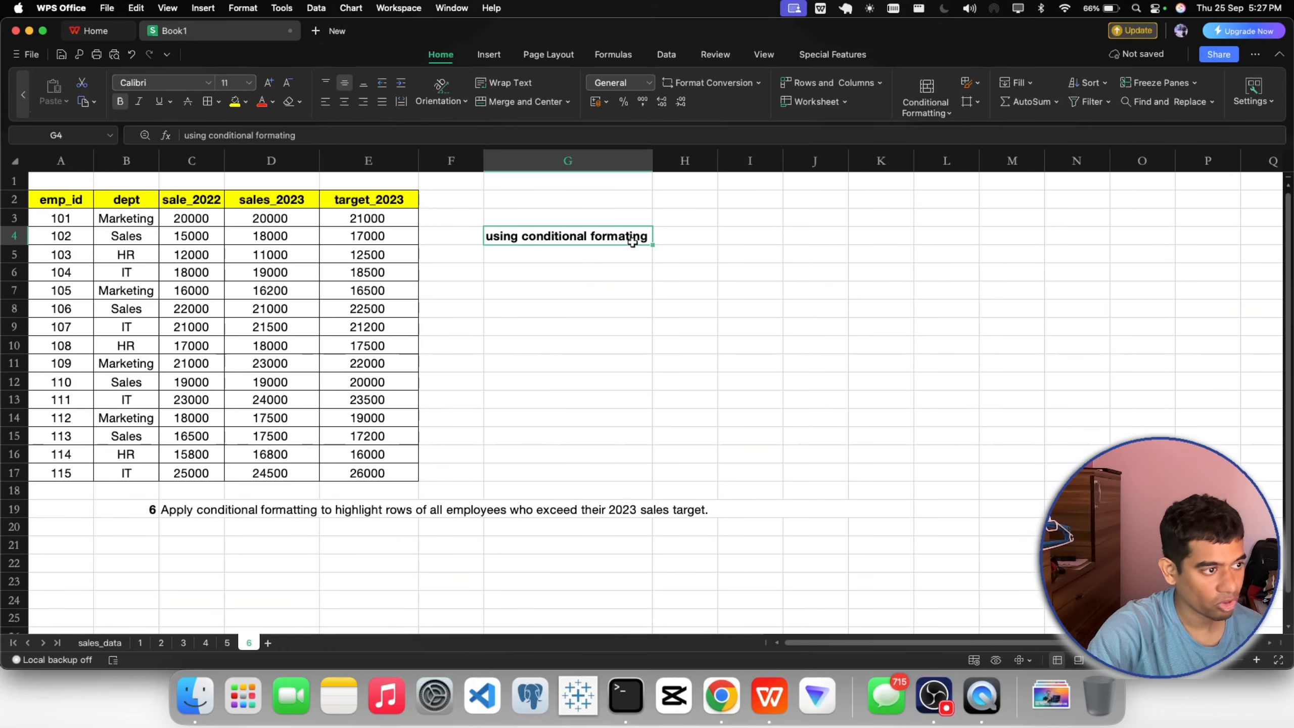
left_click(237, 104)
left_click(624, 309)
left_click(518, 240)
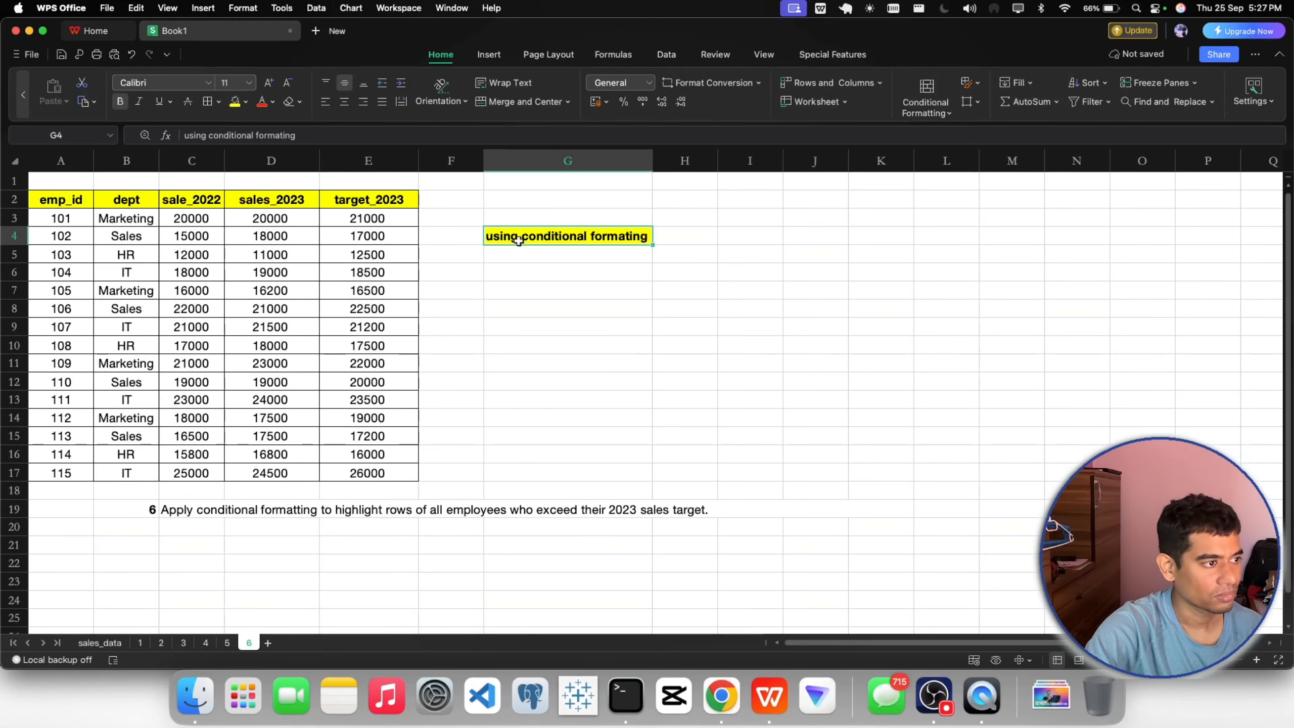
left_click(207, 101)
left_click(575, 290)
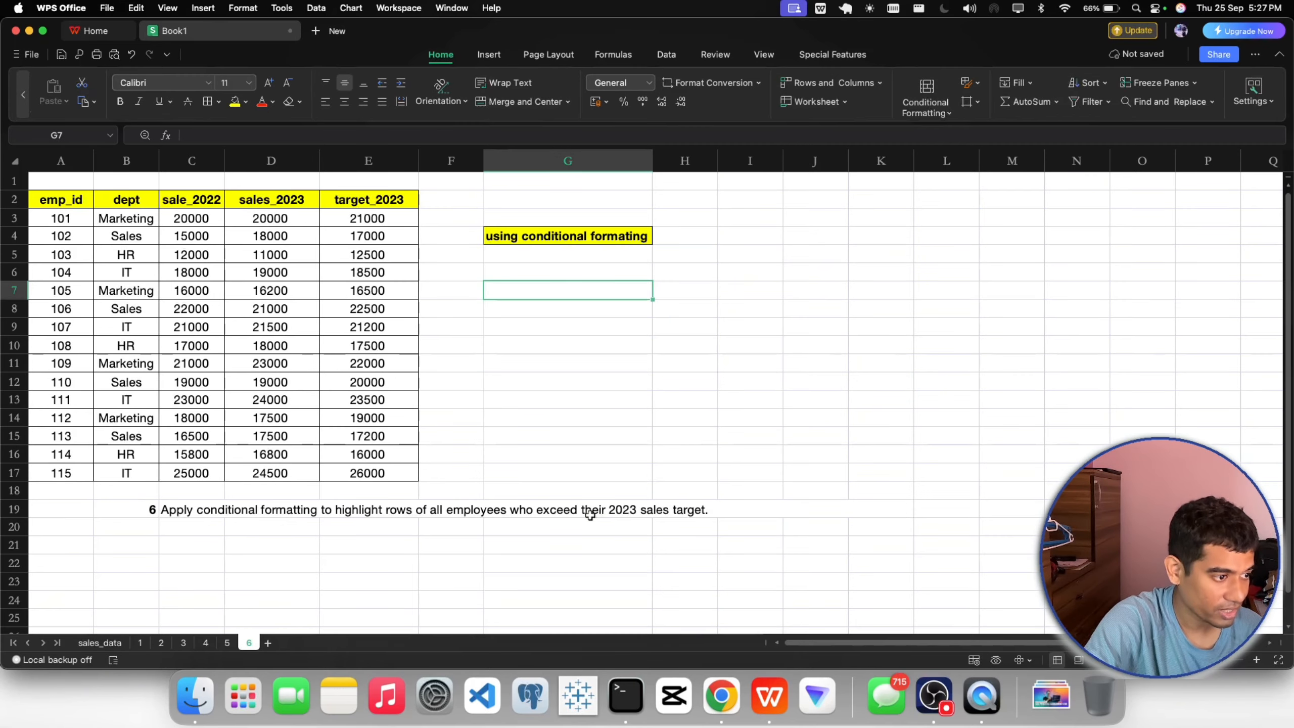
left_click(674, 509)
left_click(629, 537)
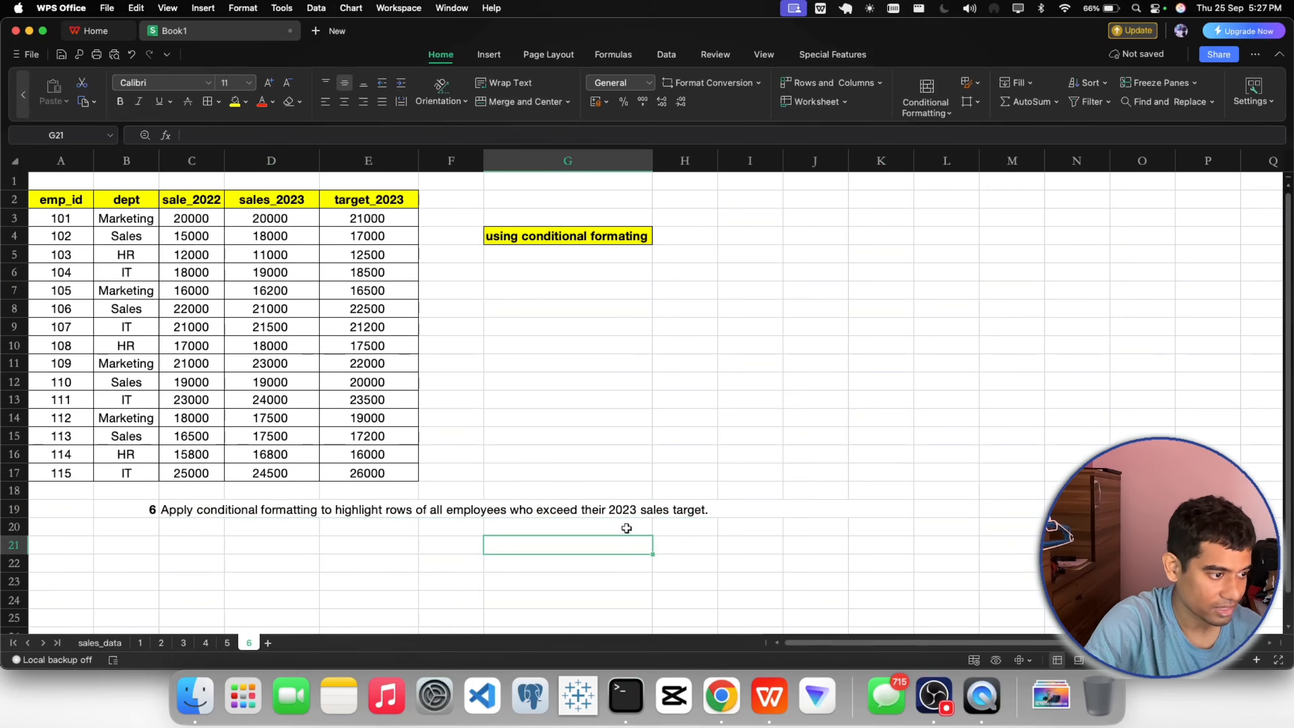
left_click(272, 289)
left_click(374, 305)
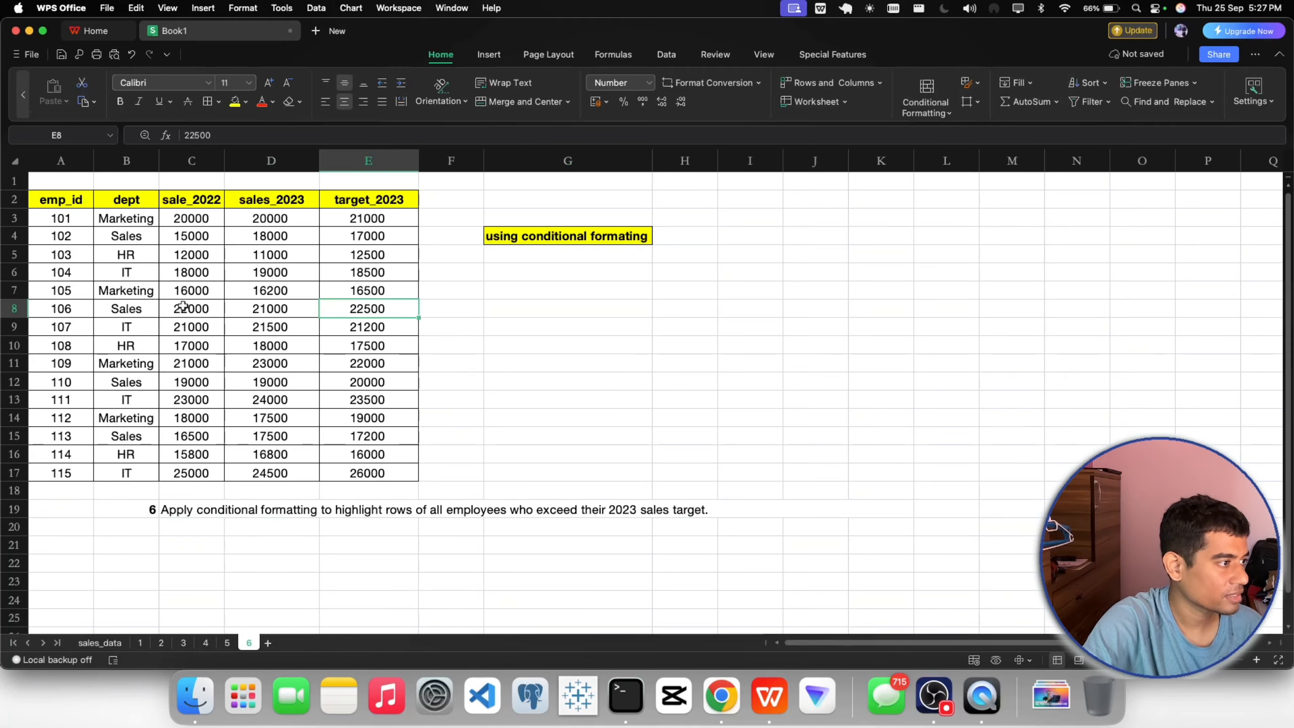
left_click(191, 303)
left_click(270, 249)
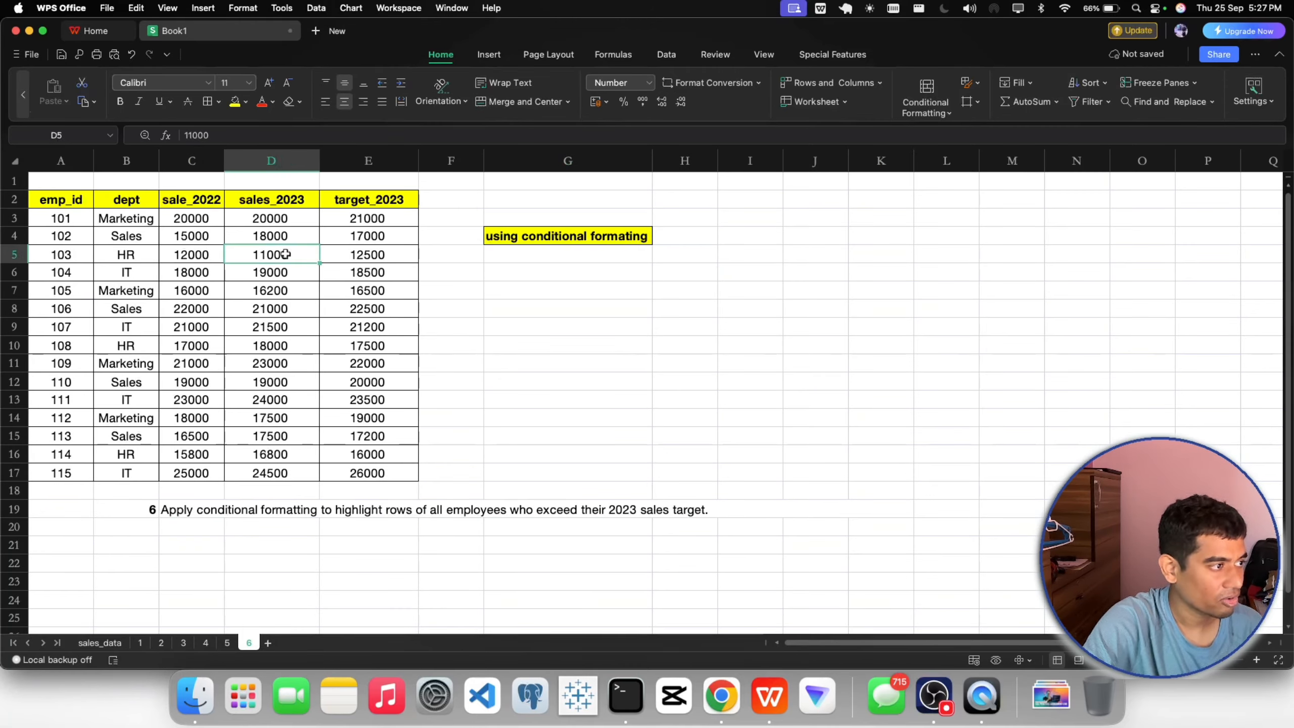
Step: Set the sales_2023 values in D3:D17 to the General number format
left_click_drag(266, 222, 270, 475)
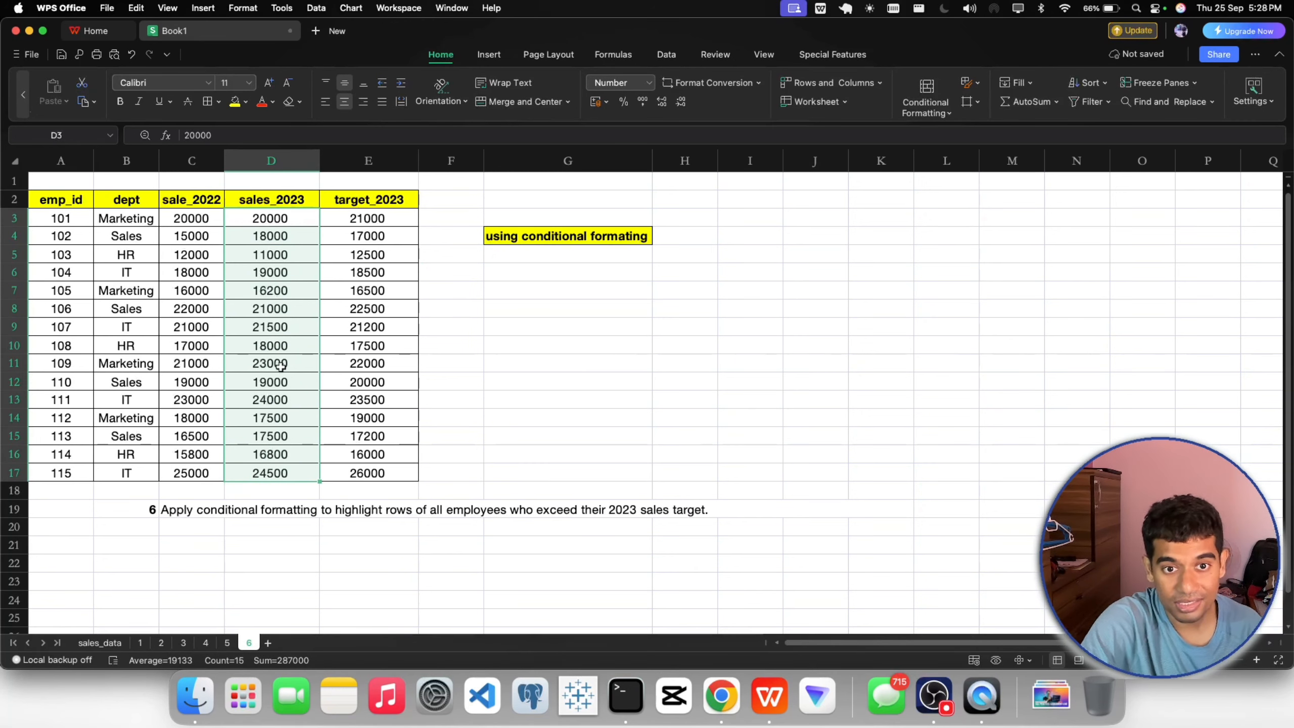
left_click(648, 83)
left_click(657, 110)
left_click(536, 361)
left_click(285, 291)
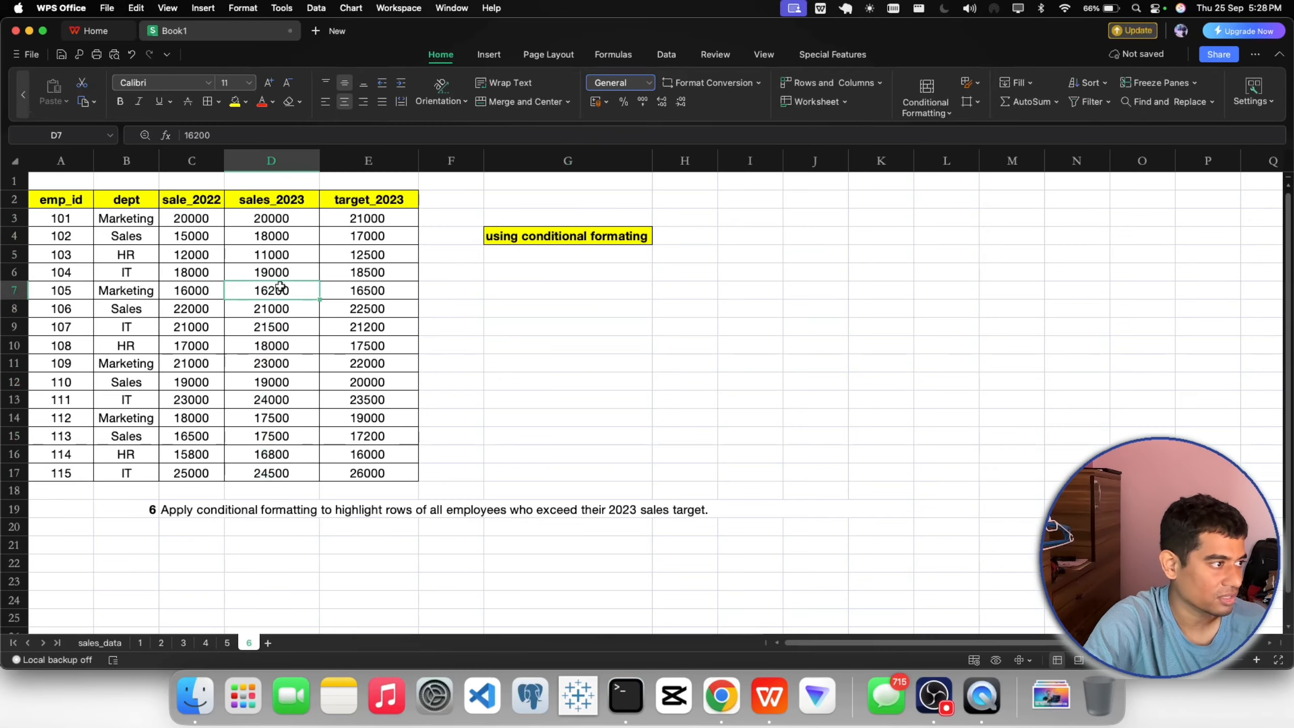
Step: Format the sales_2023 values in D3:D17 as Number with no decimal places
left_click_drag(272, 218, 271, 473)
left_click(649, 83)
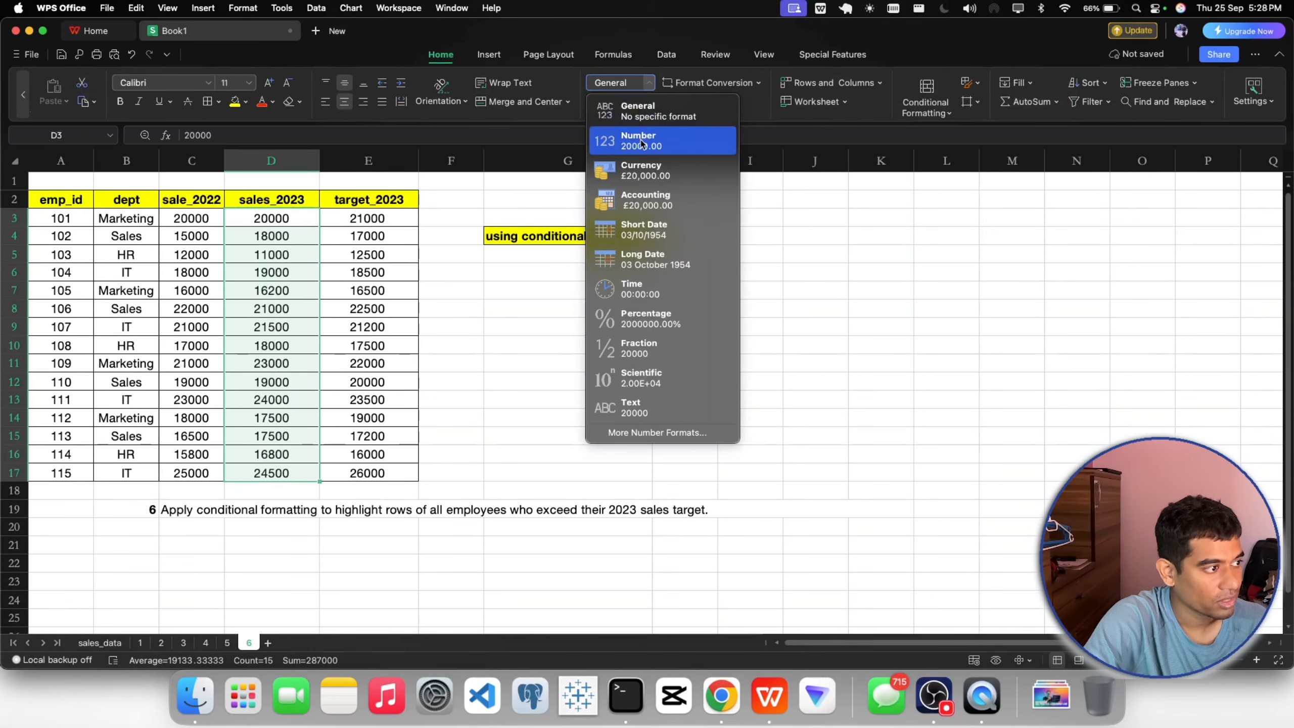
left_click(641, 139)
left_click(681, 102)
left_click(681, 101)
left_click(527, 363)
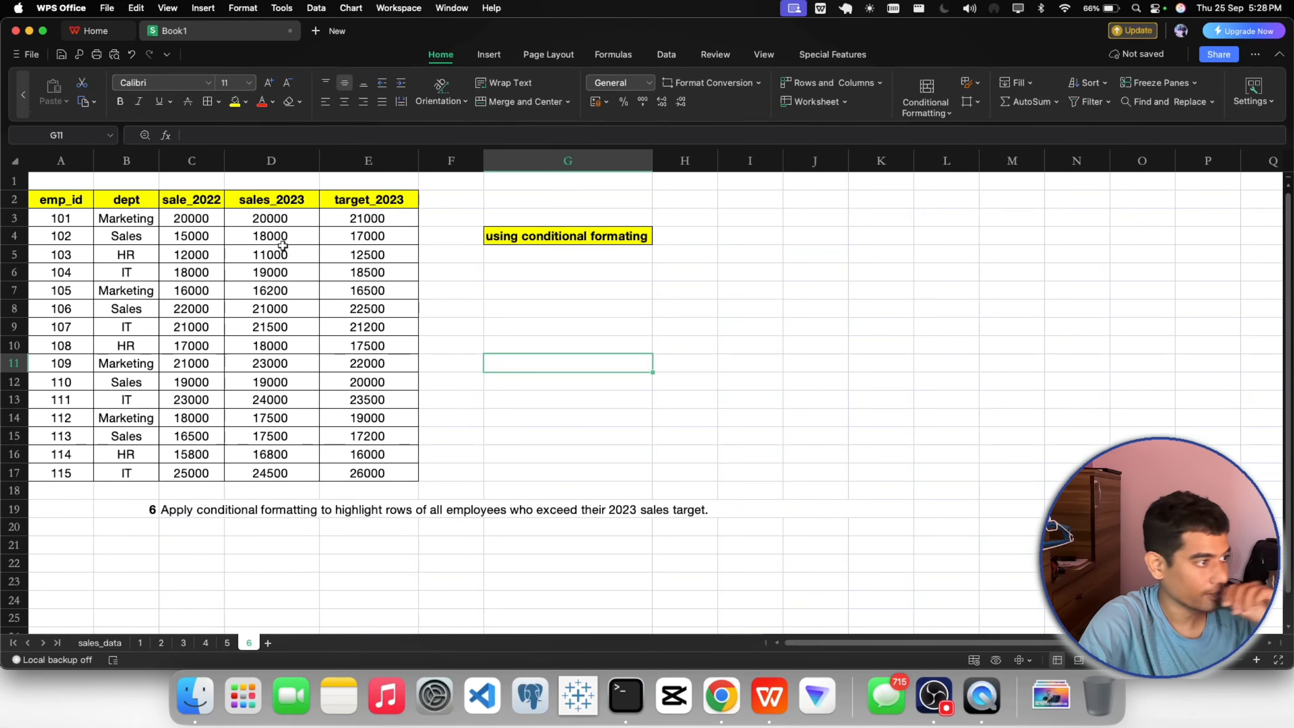
Step: Format the sale_2022 values in C3:C17 as Number with no decimal places
left_click(348, 225)
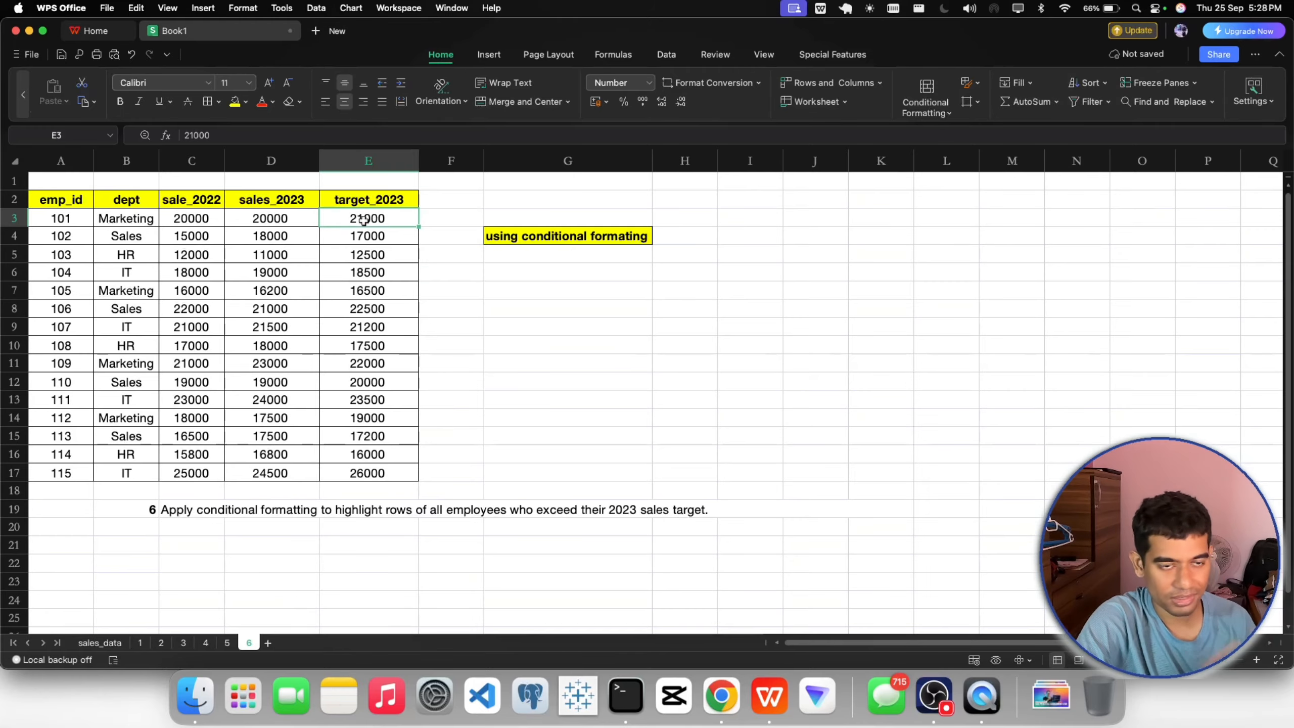
left_click(272, 270)
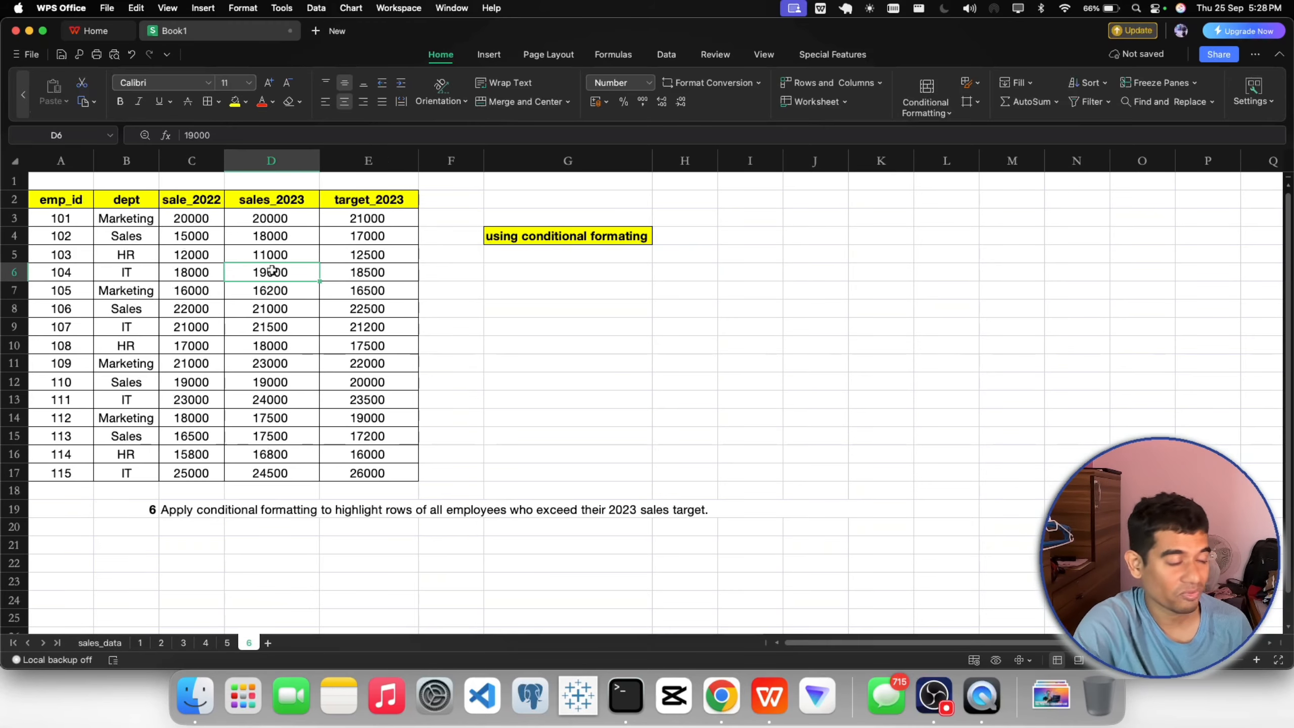
left_click(192, 296)
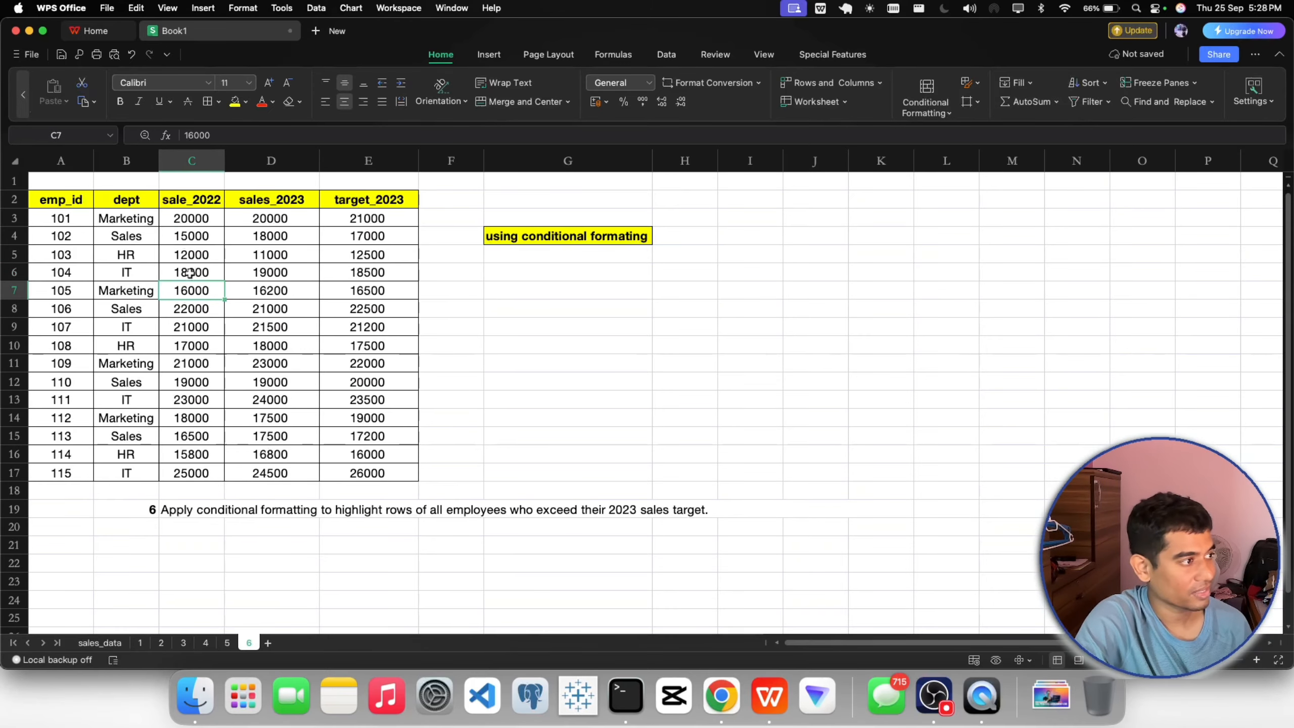
left_click_drag(184, 219, 195, 470)
left_click(627, 82)
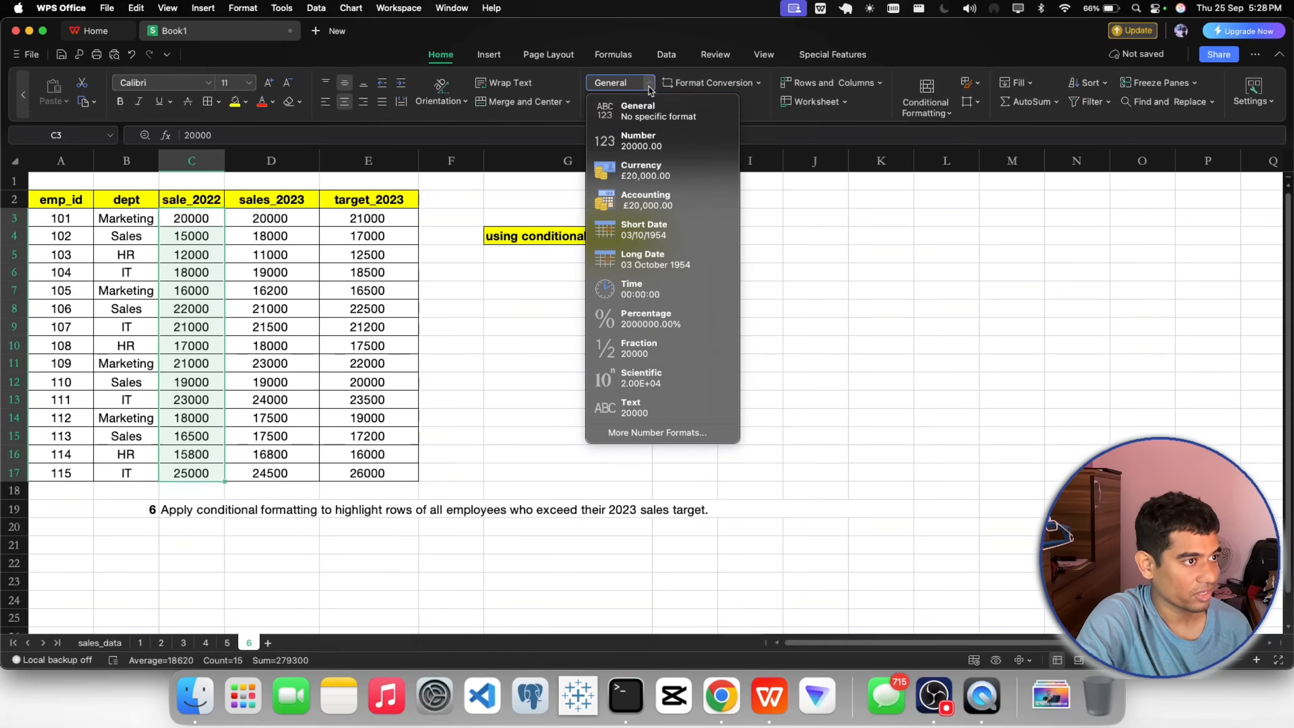
left_click(646, 143)
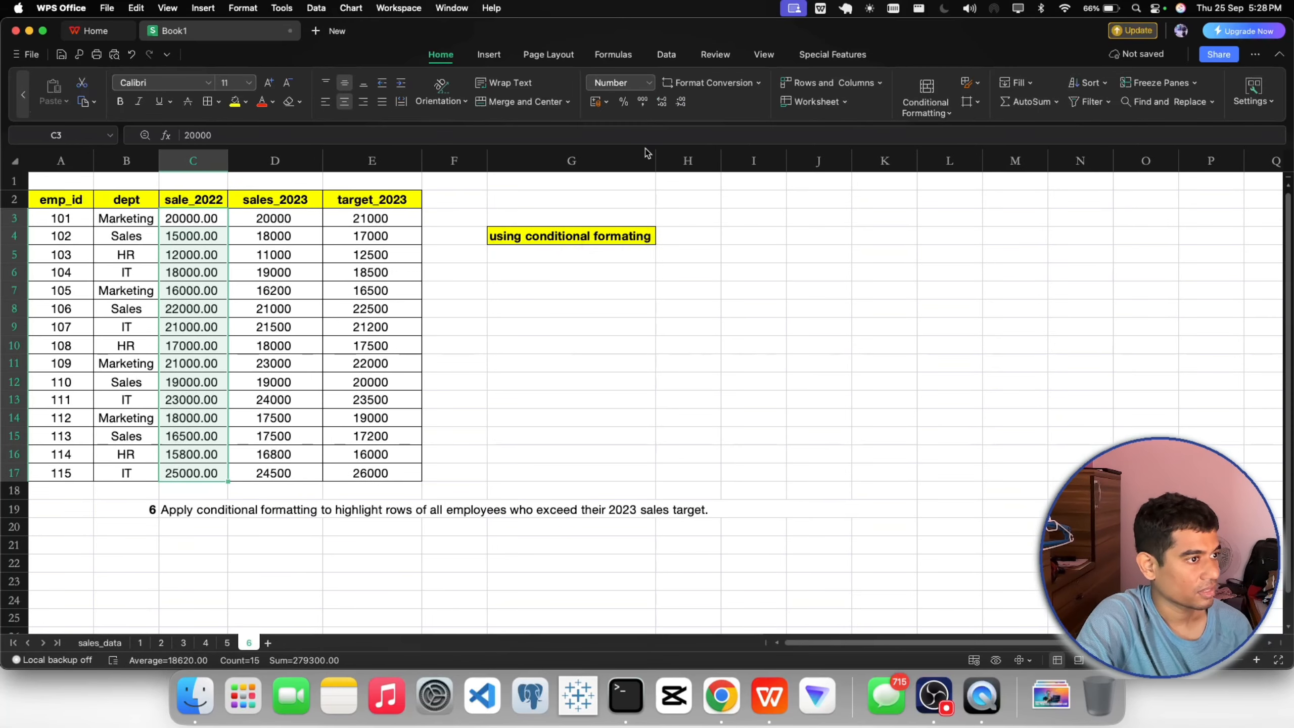
left_click(680, 103)
left_click(680, 104)
left_click(754, 342)
left_click(285, 220)
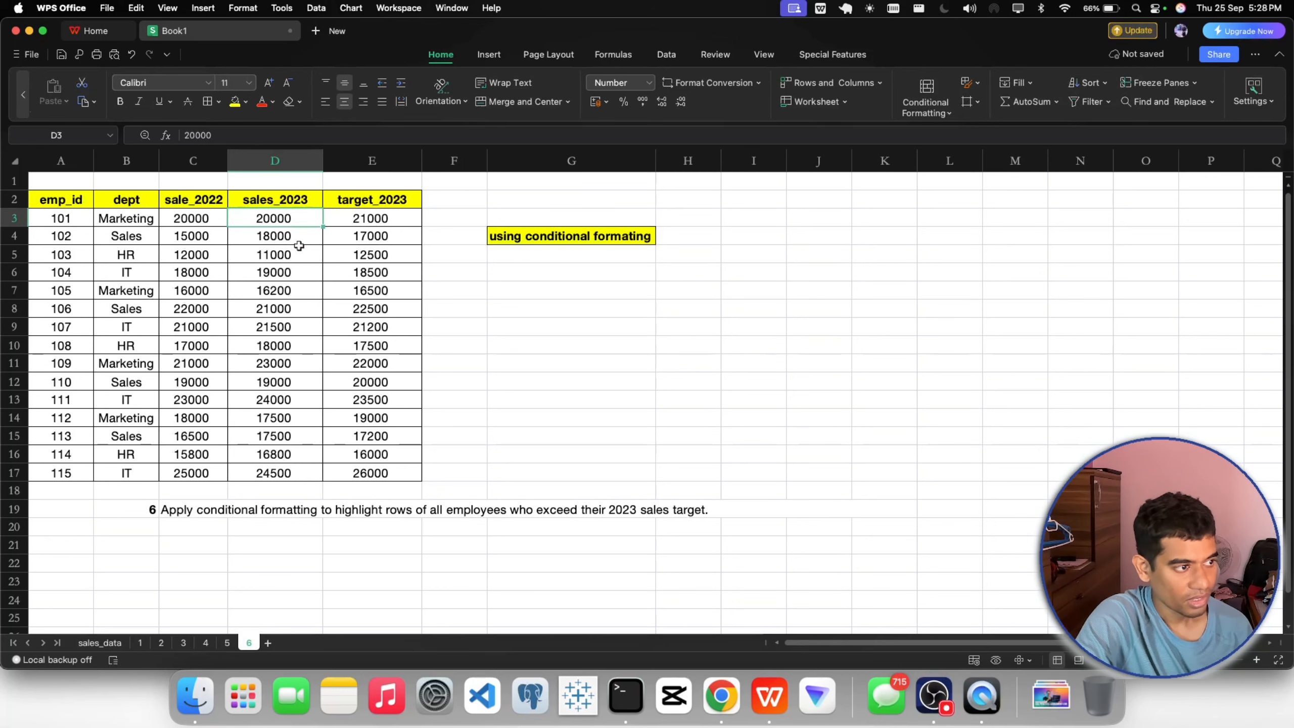
double_click(511, 255)
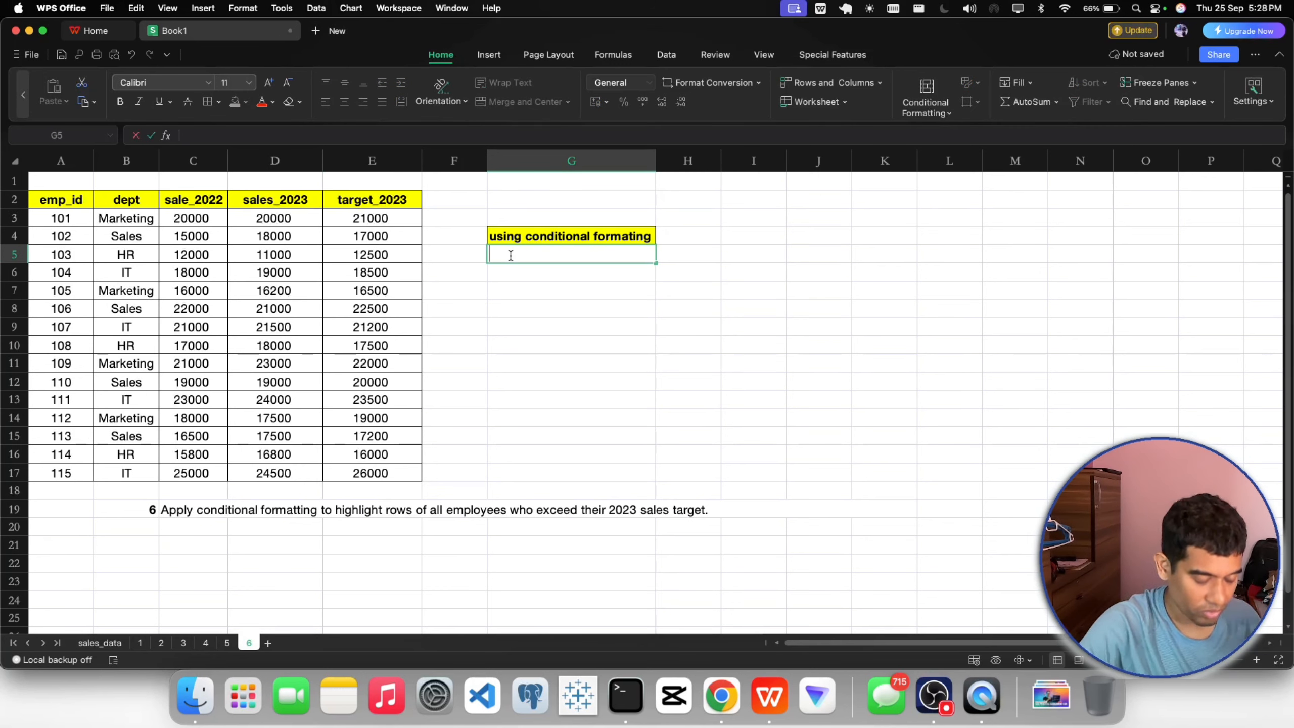
left_click(553, 327)
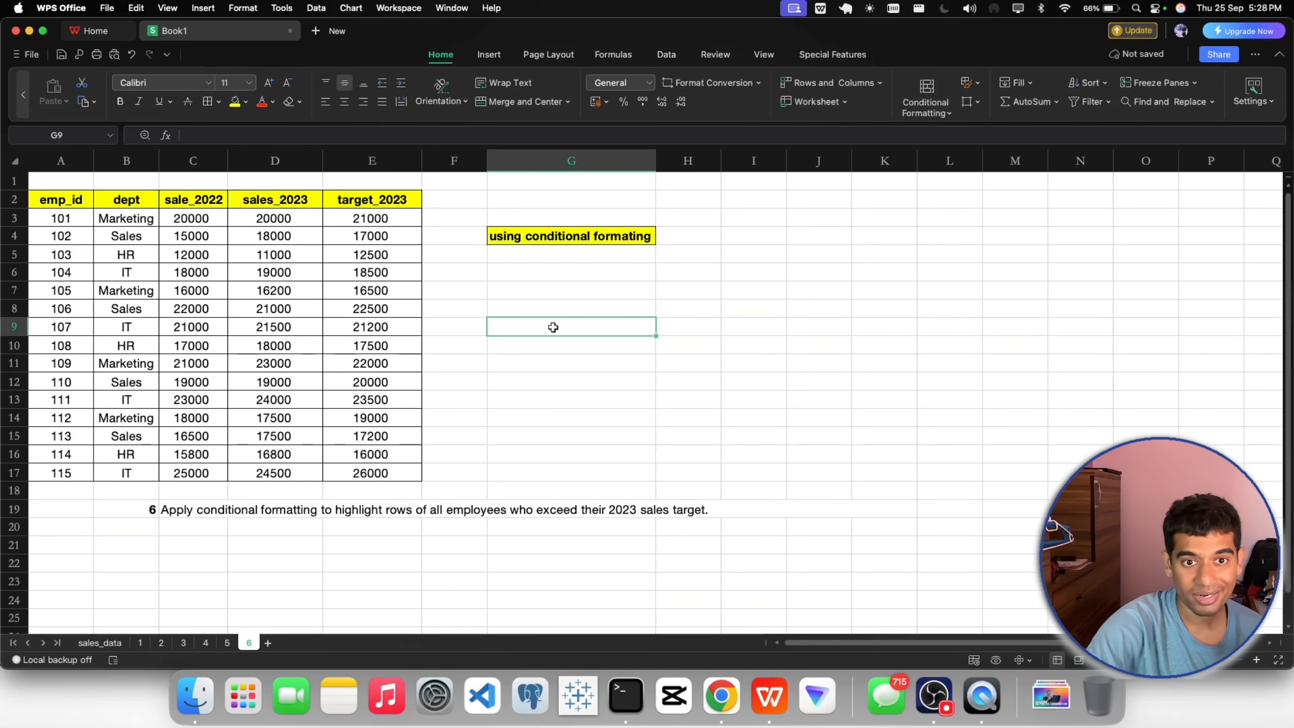
Step: Start a new conditional formatting rule for A2:E17 that uses a formula to determine which cells to format
left_click_drag(46, 204, 376, 467)
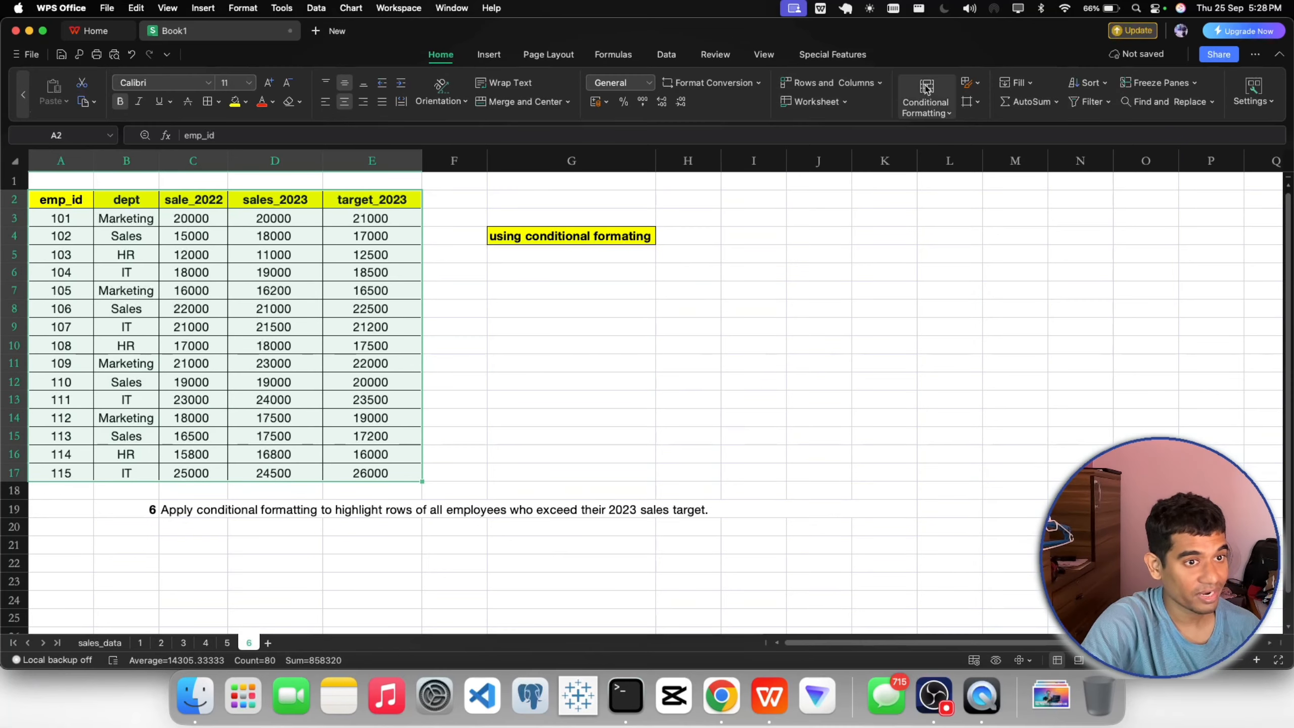
left_click(928, 111)
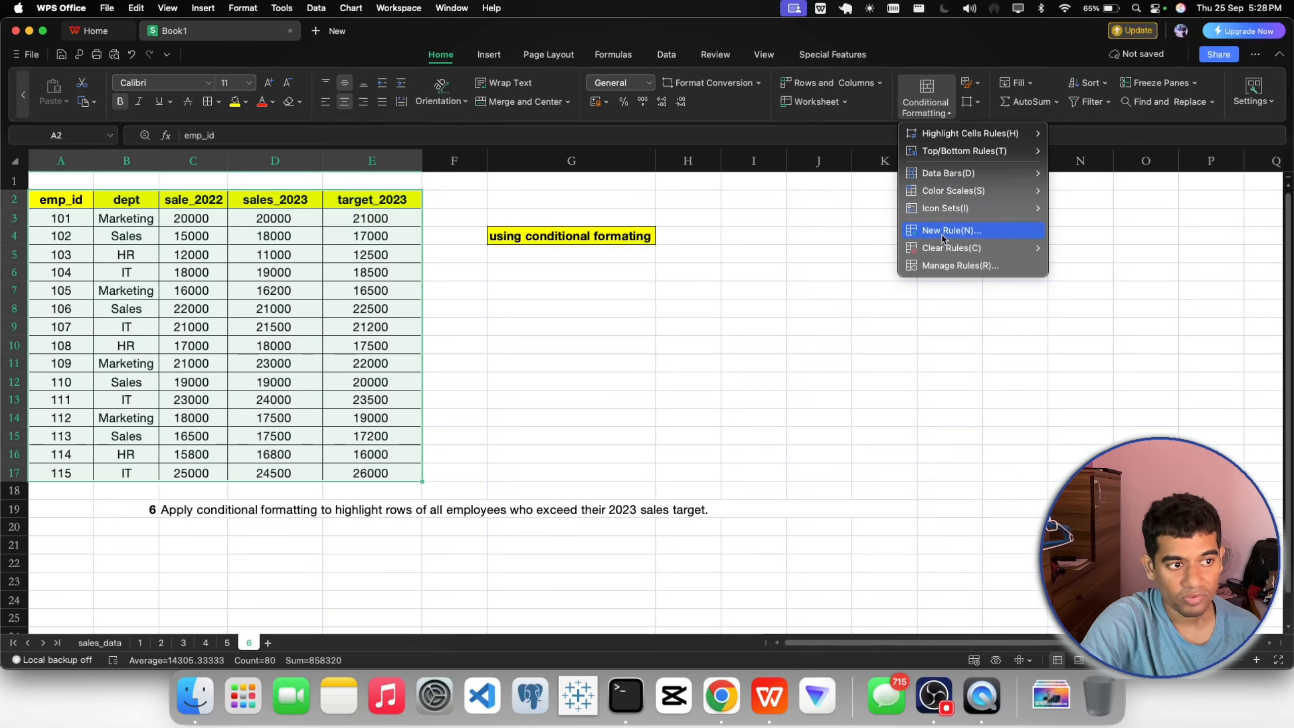
left_click(997, 232)
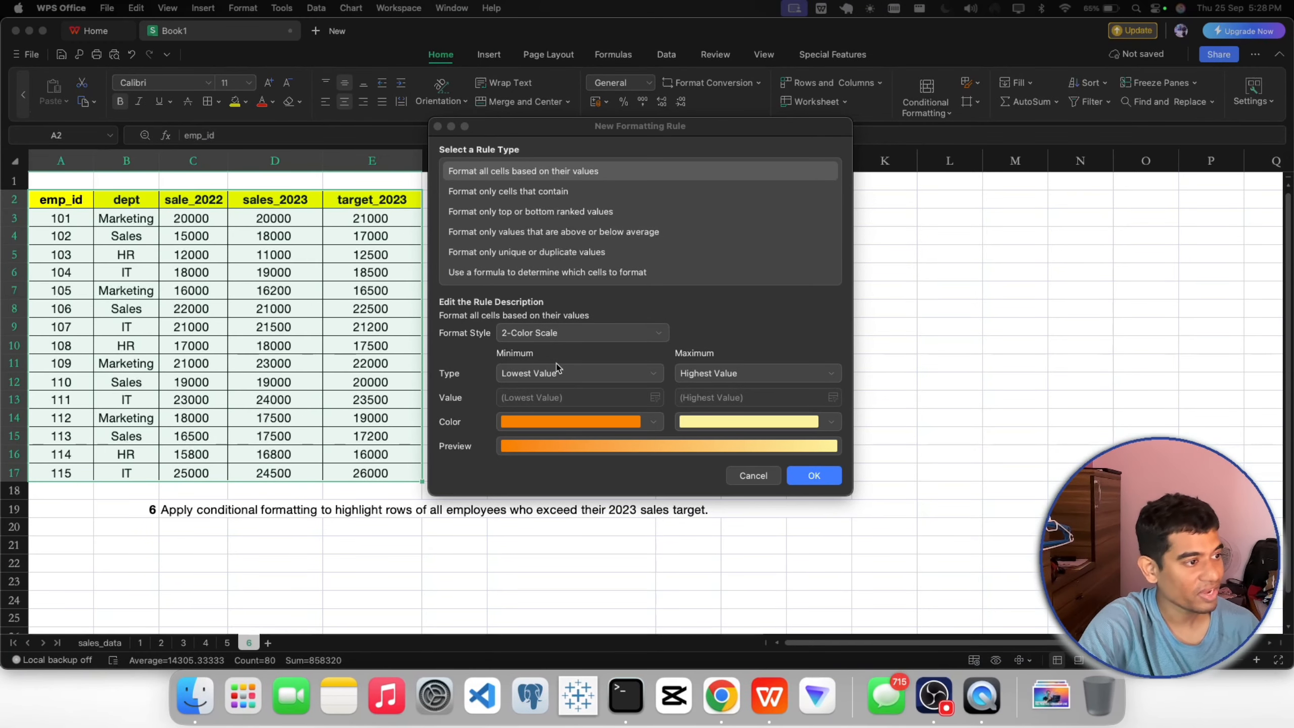
left_click(493, 272)
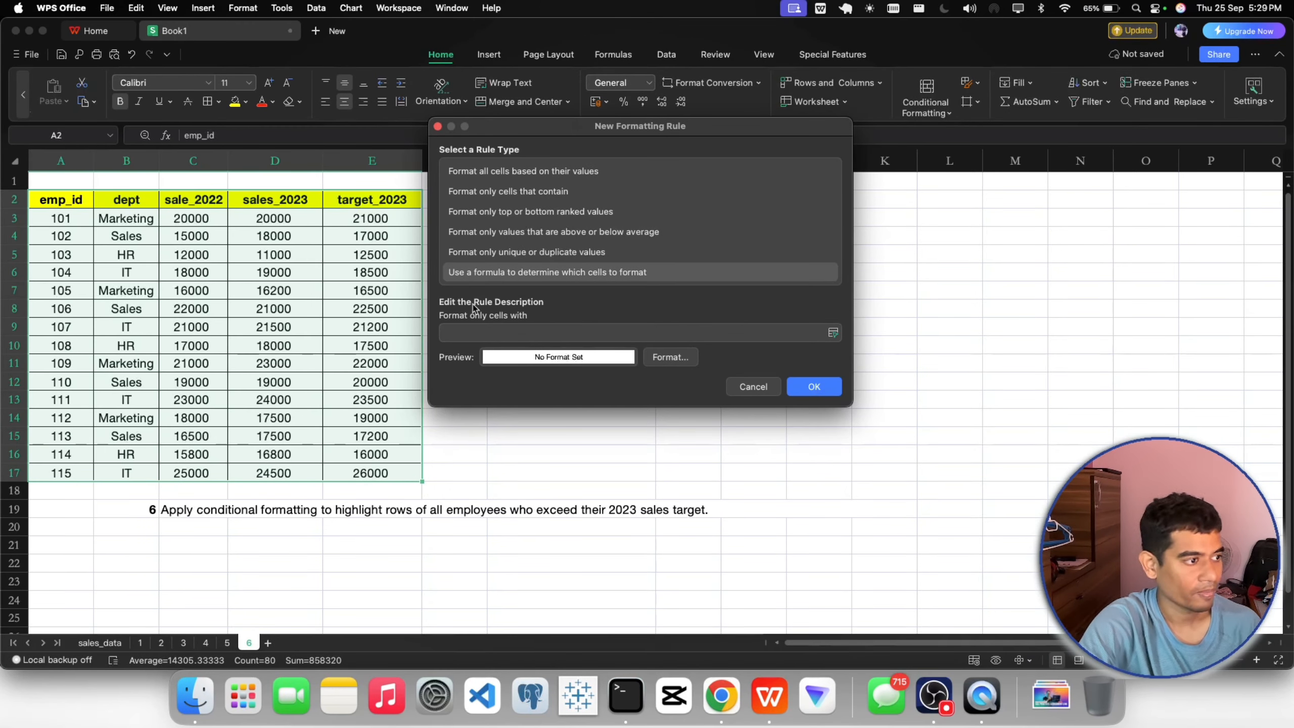
Step: Enter =$D2>$E2 as the rule's formula so that 2023 sales are compared with the 2023 target
left_click(472, 332)
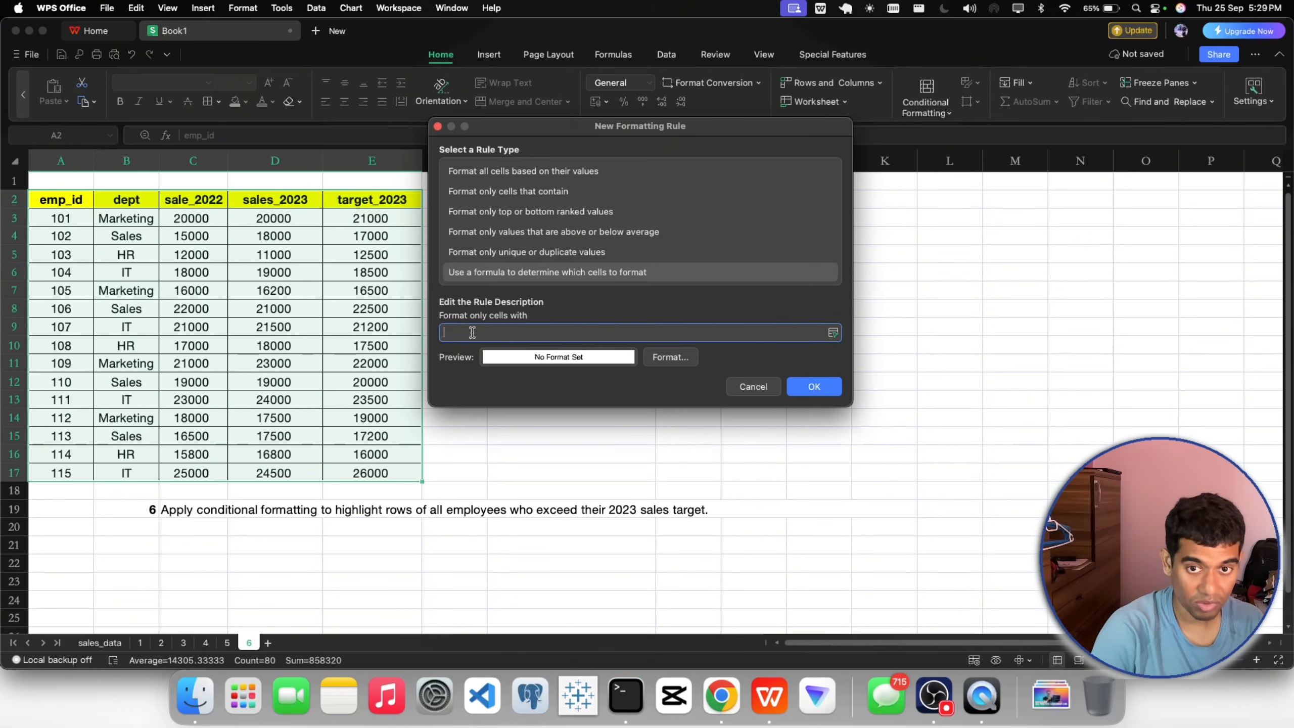
type("=")
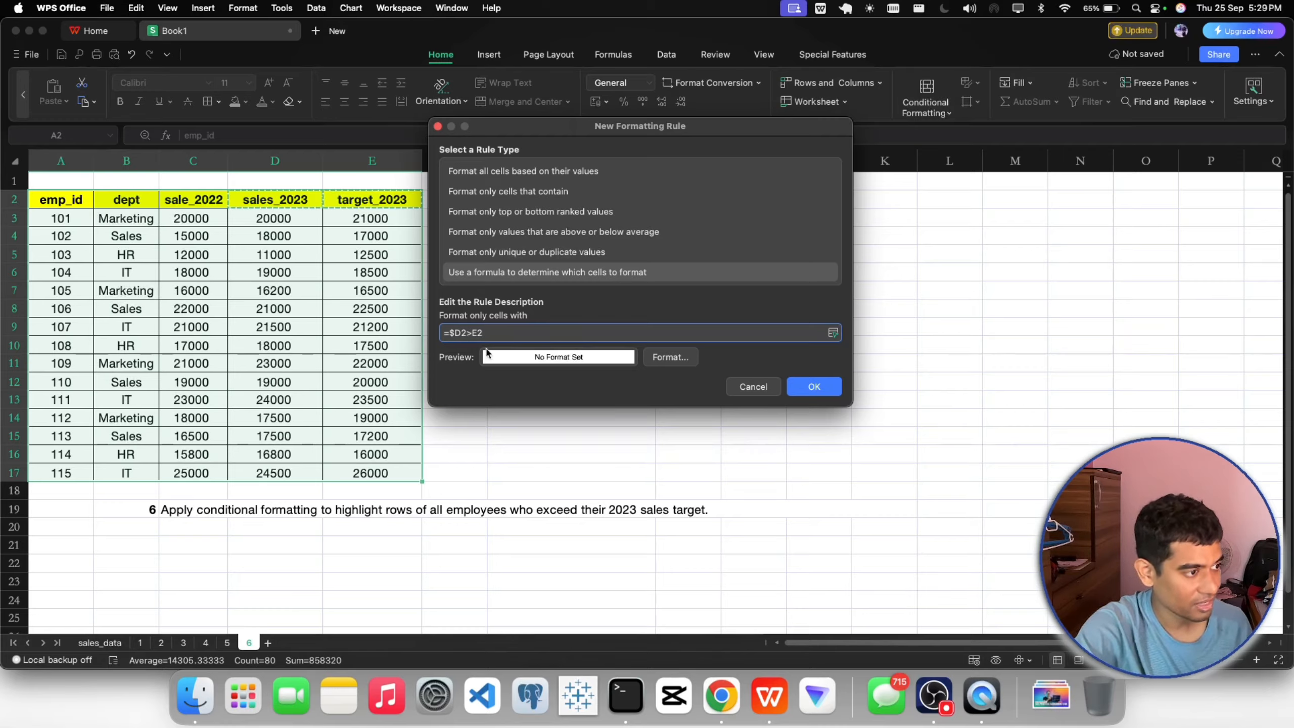
type("+$A$2$")
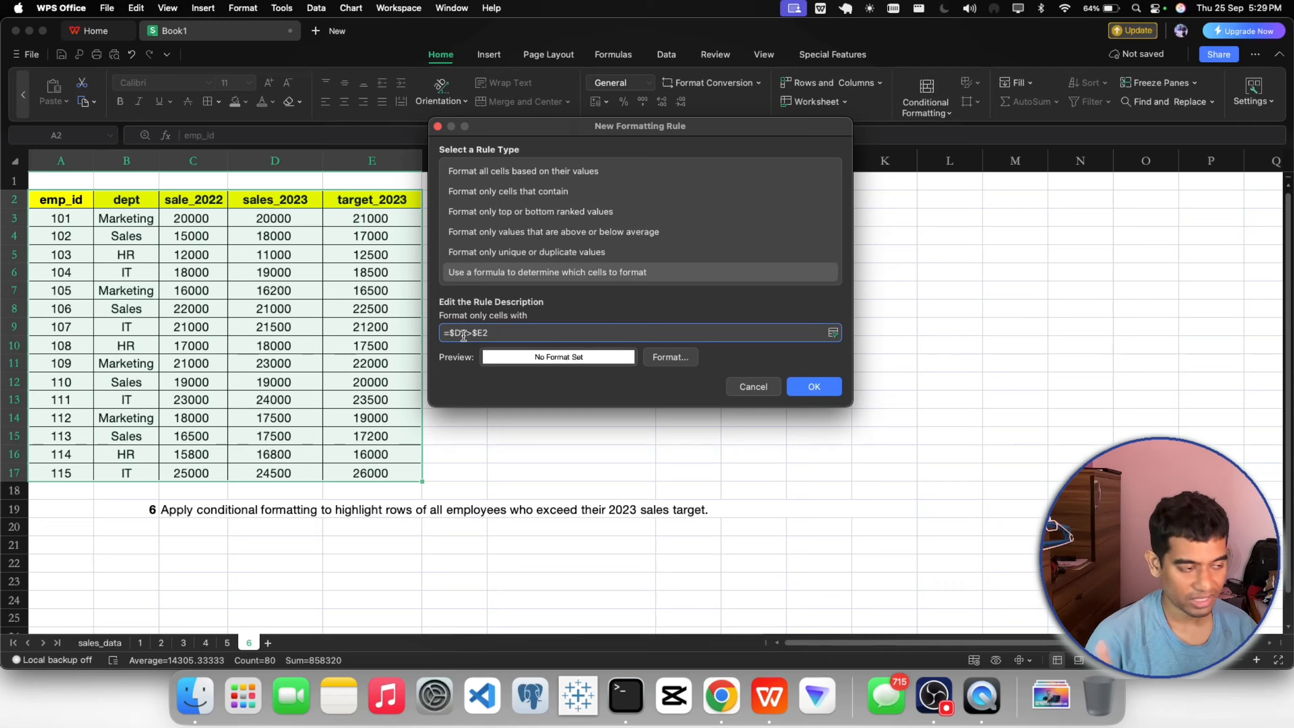
left_click(501, 332)
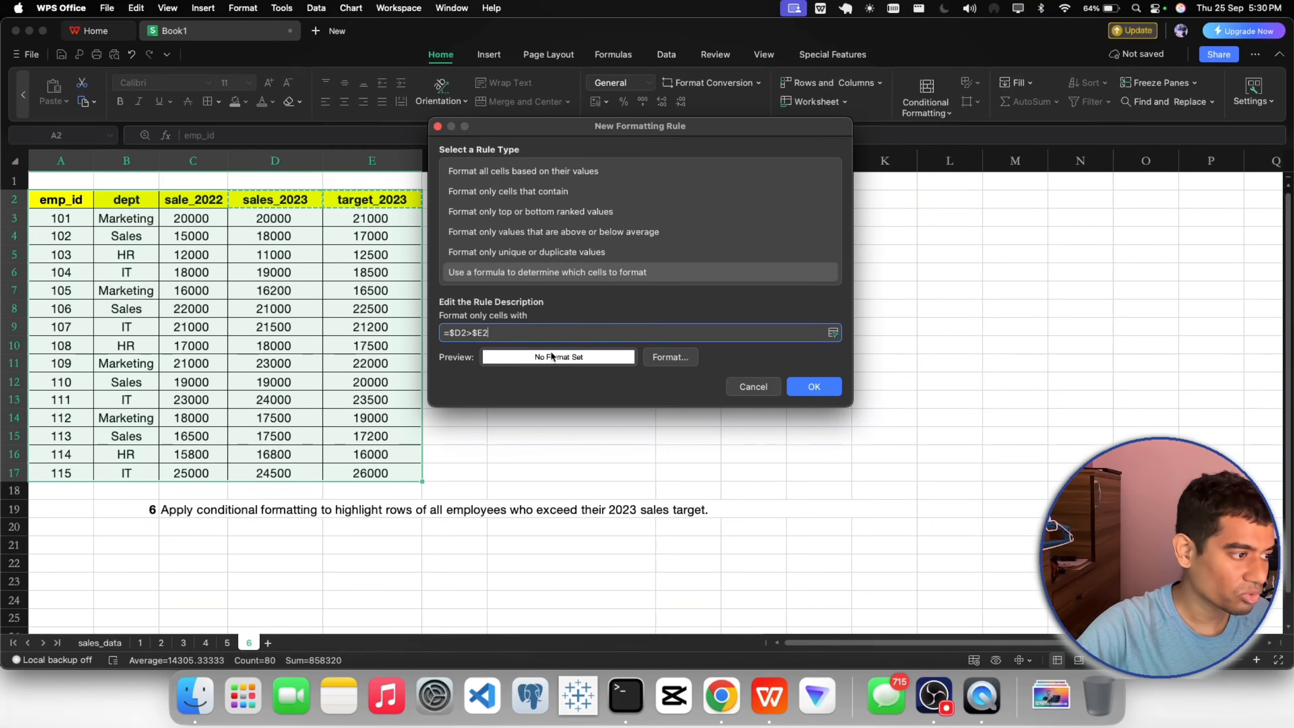
Step: Give the formula rule an orange background fill and apply it to the sales table
left_click(686, 360)
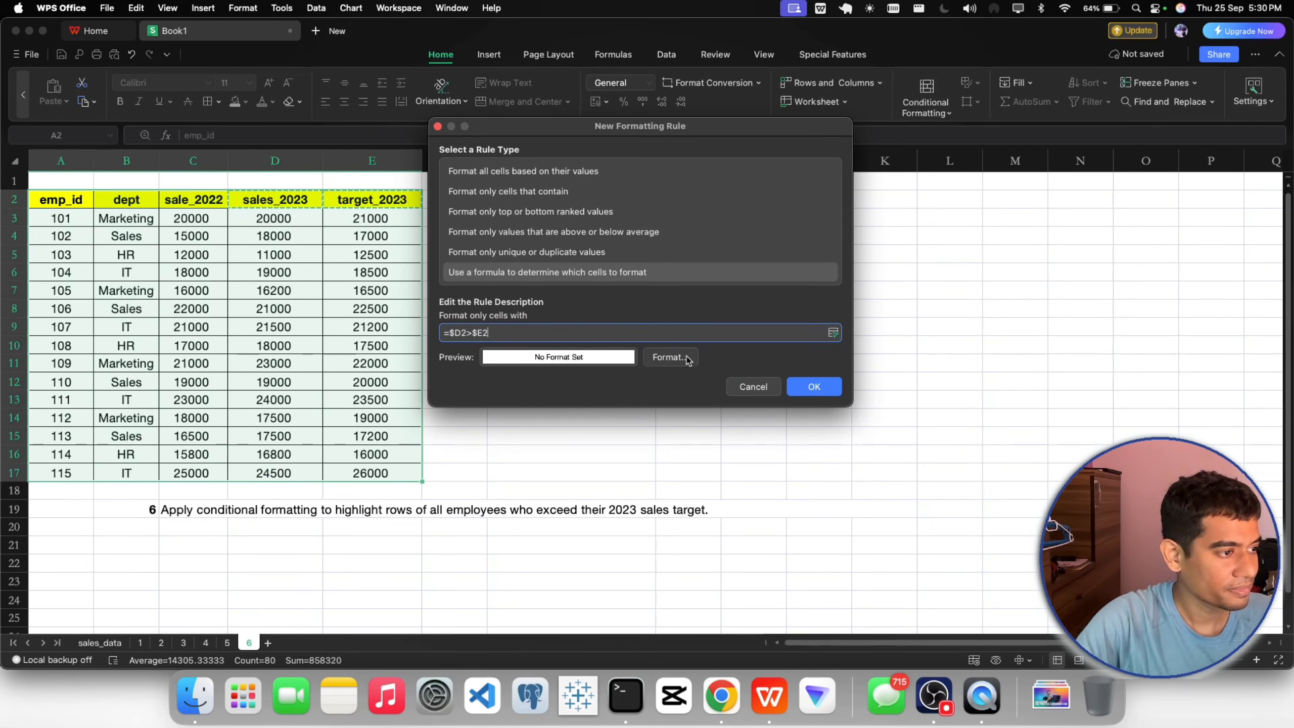
key("ctrl+Tab")
key("ctrl+Tab")
key("ctrl+Tab")
key("ctrl+Tab")
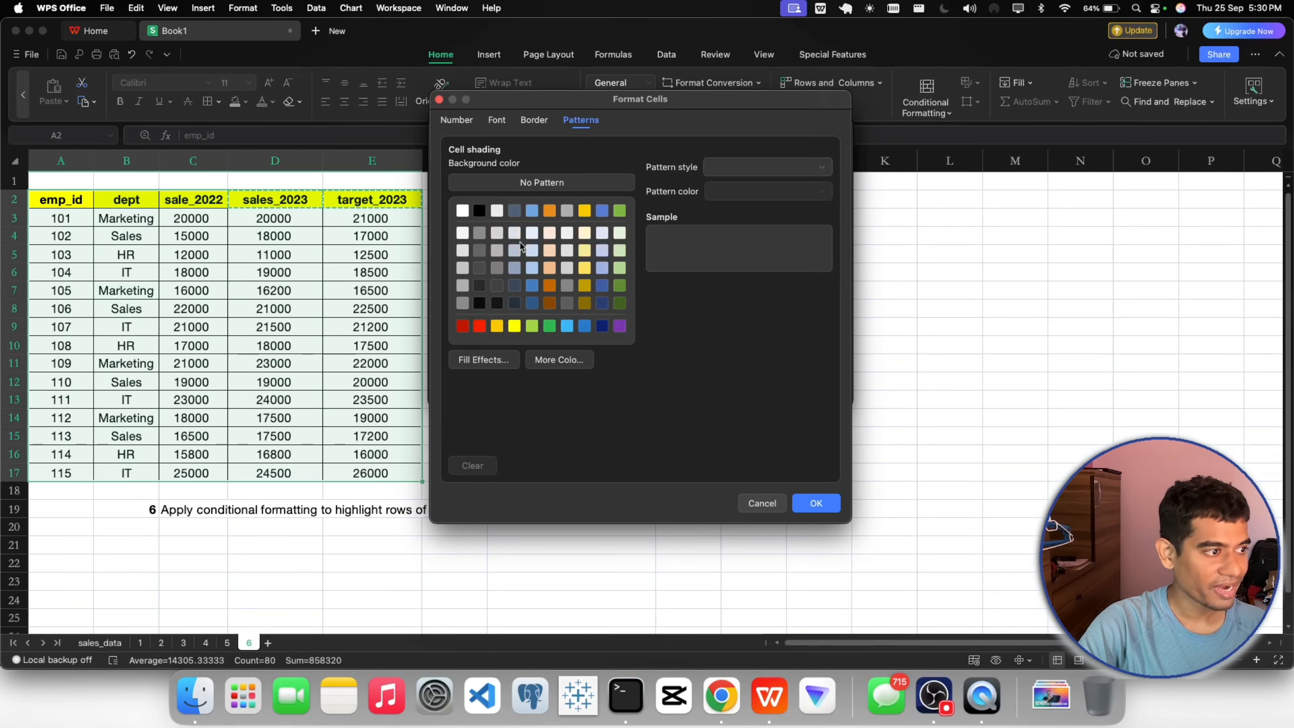
left_click(550, 213)
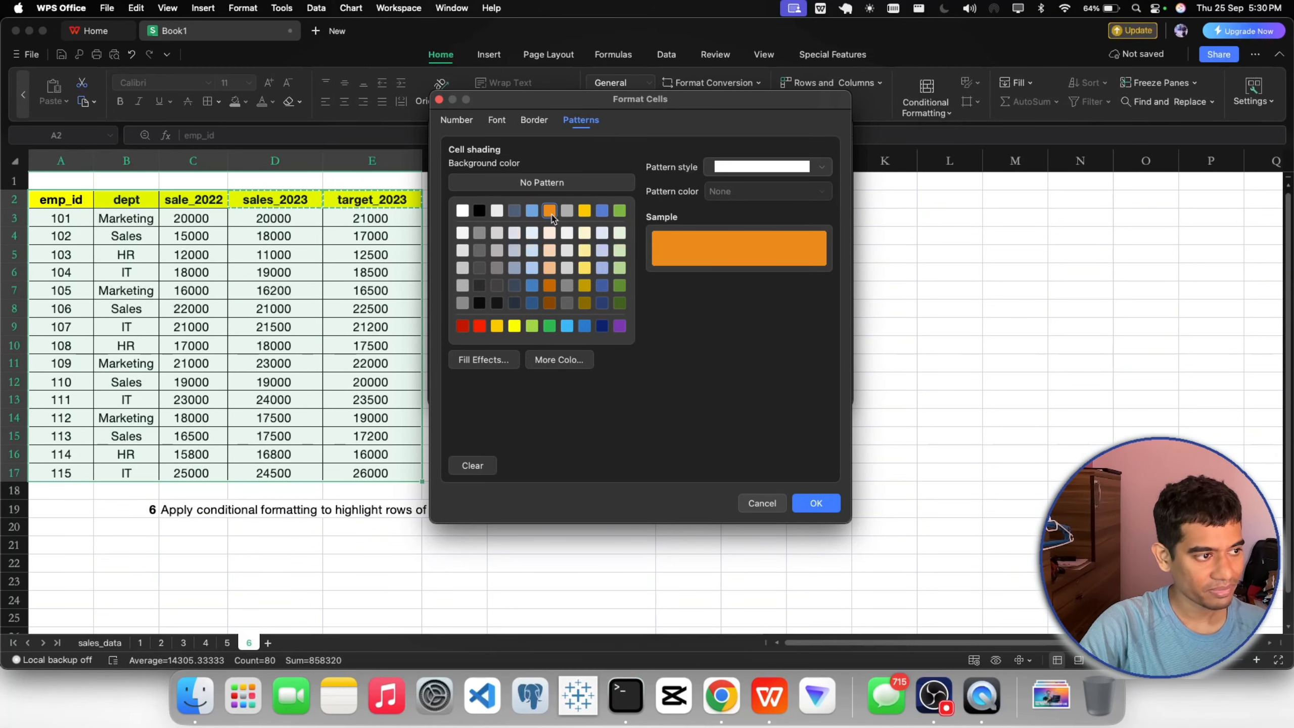
left_click(816, 503)
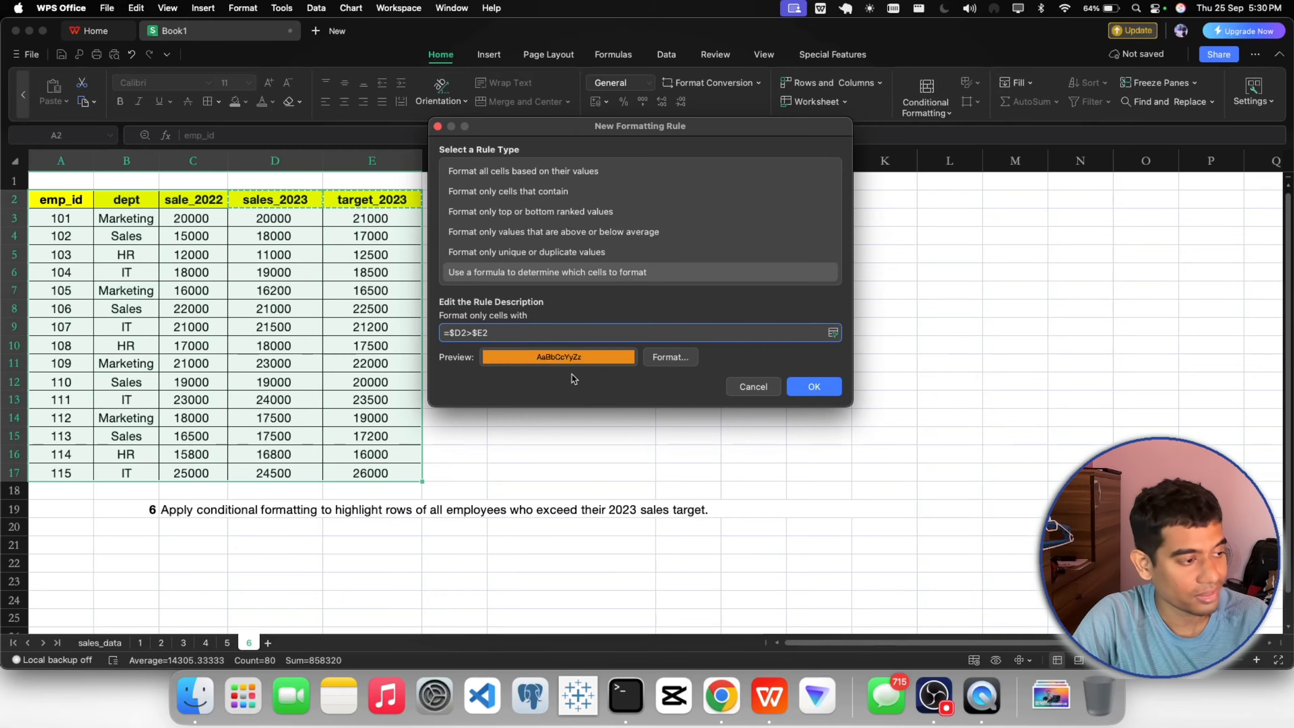
left_click(814, 386)
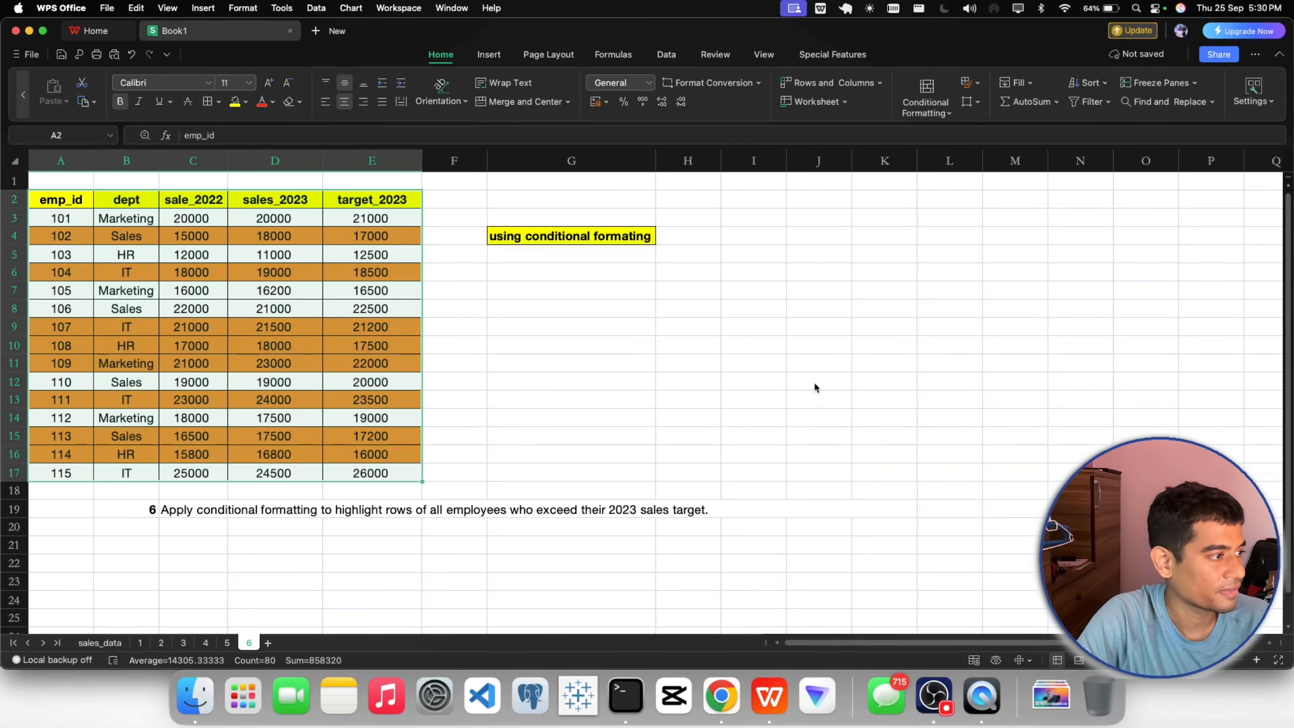
left_click(611, 362)
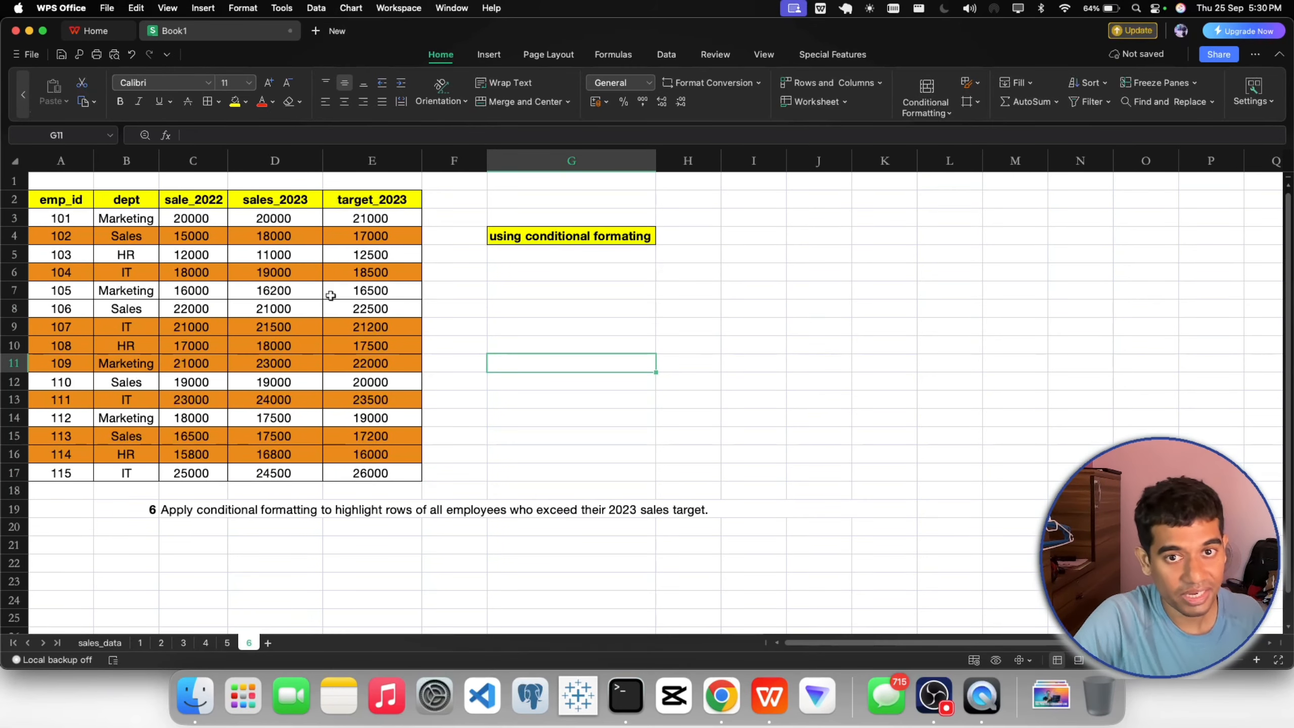
Step: Compare the sales_2023 and target_2023 values in the orange rows to check the highlighting rule
left_click(259, 231)
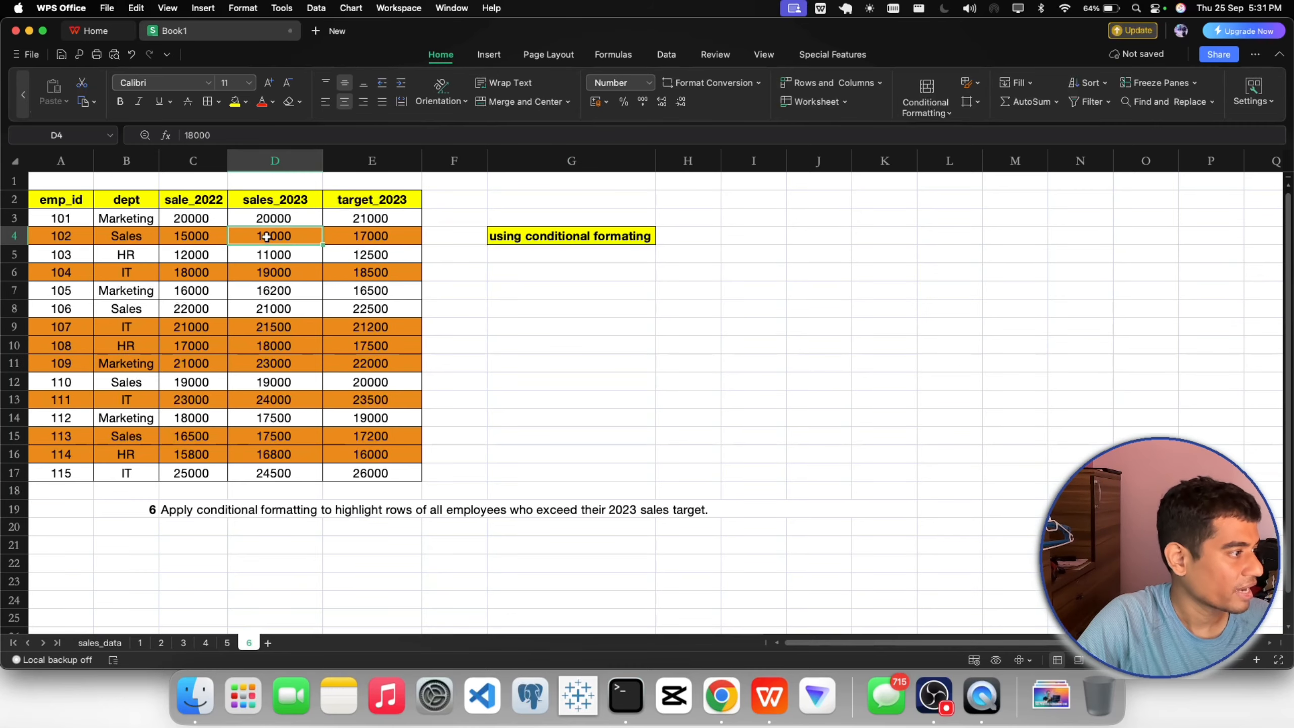
left_click(363, 239)
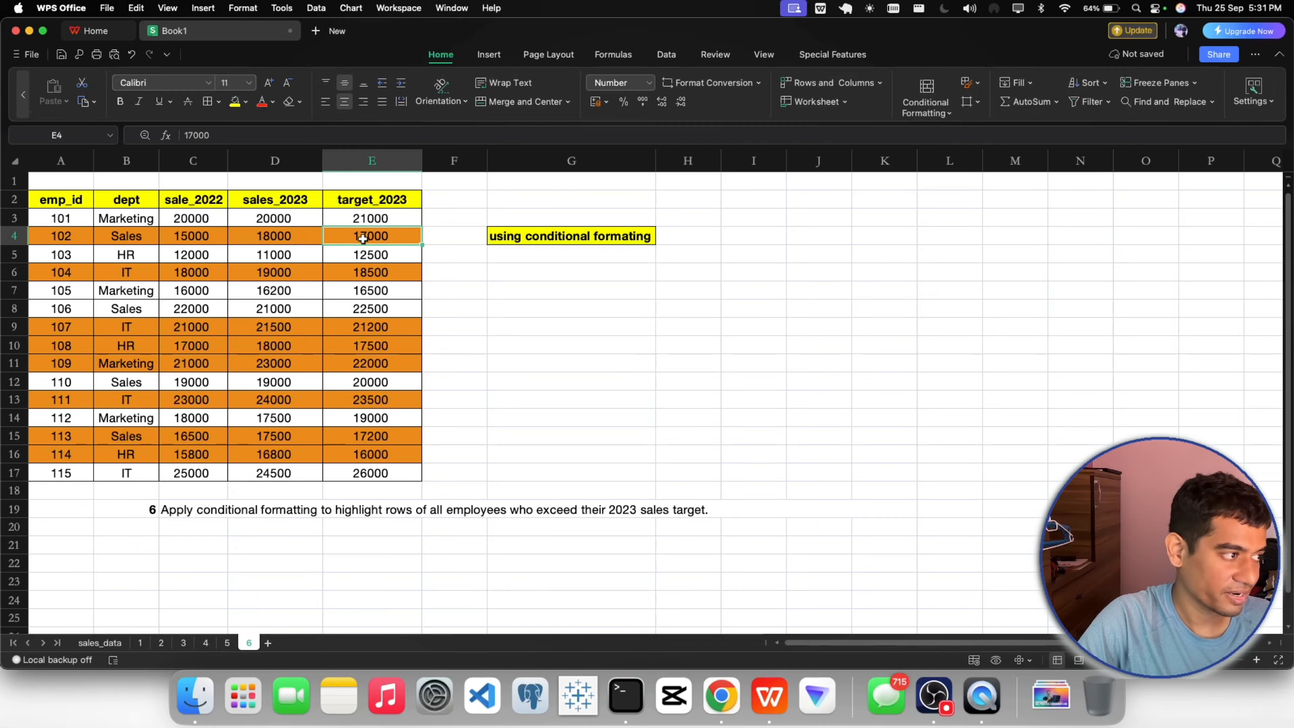
left_click(281, 281)
left_click(363, 278)
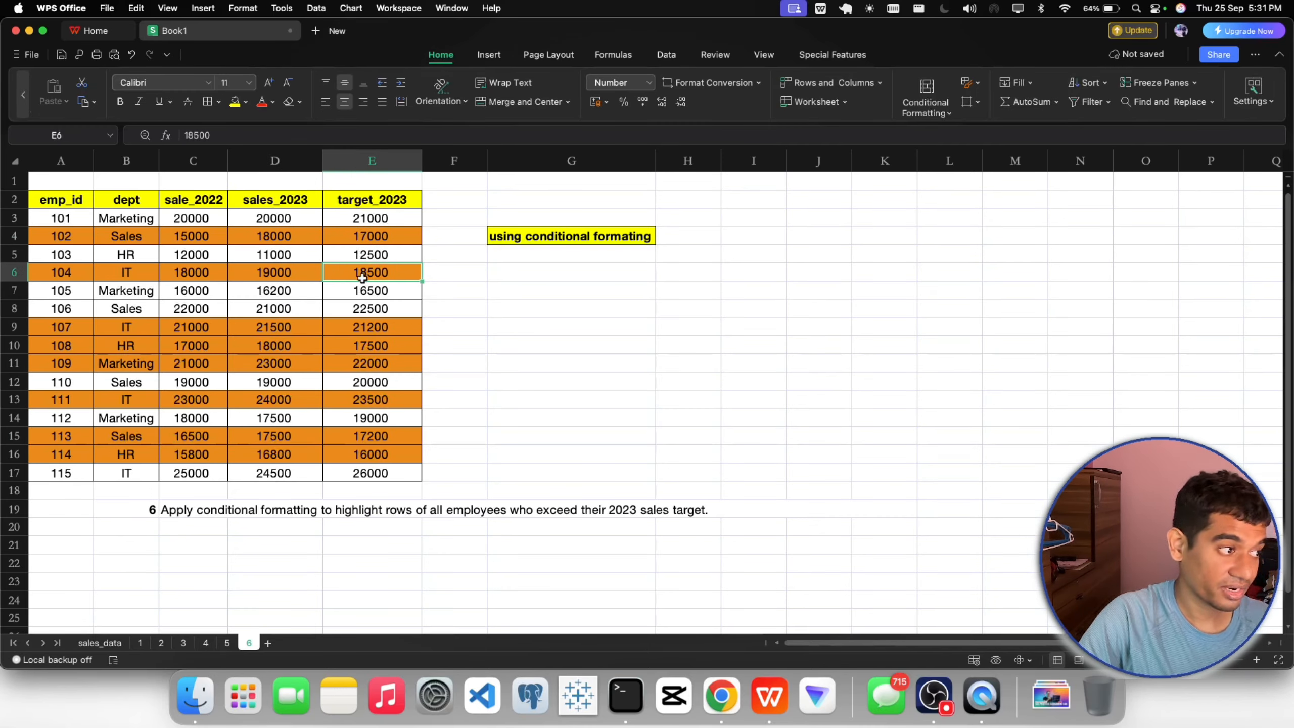
left_click(273, 333)
left_click(365, 331)
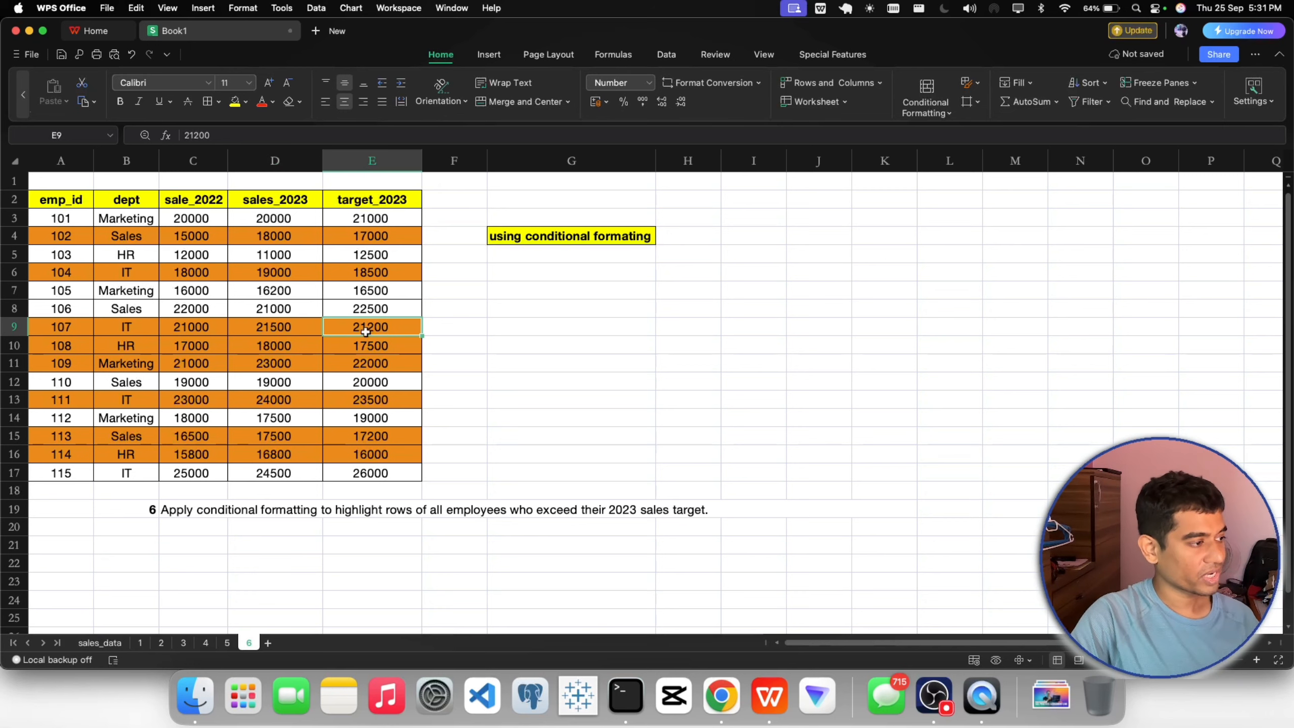
left_click(305, 346)
left_click(363, 343)
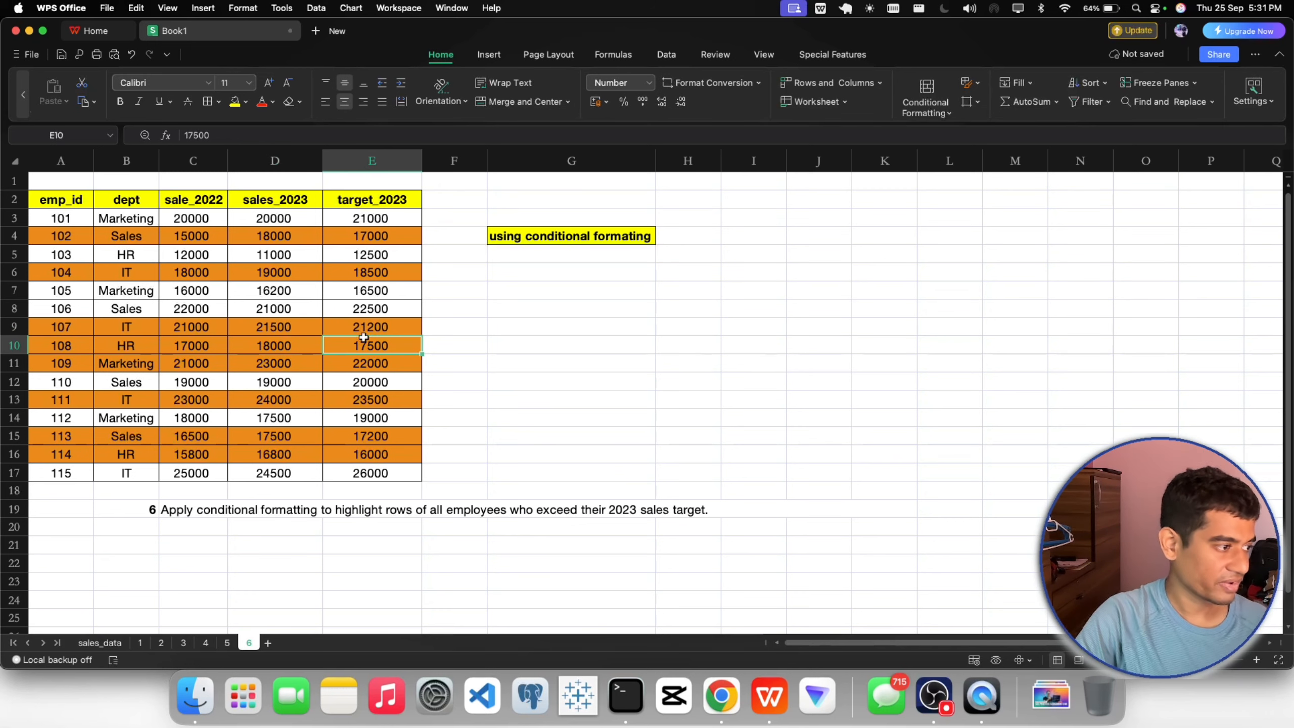
left_click(281, 366)
left_click(371, 365)
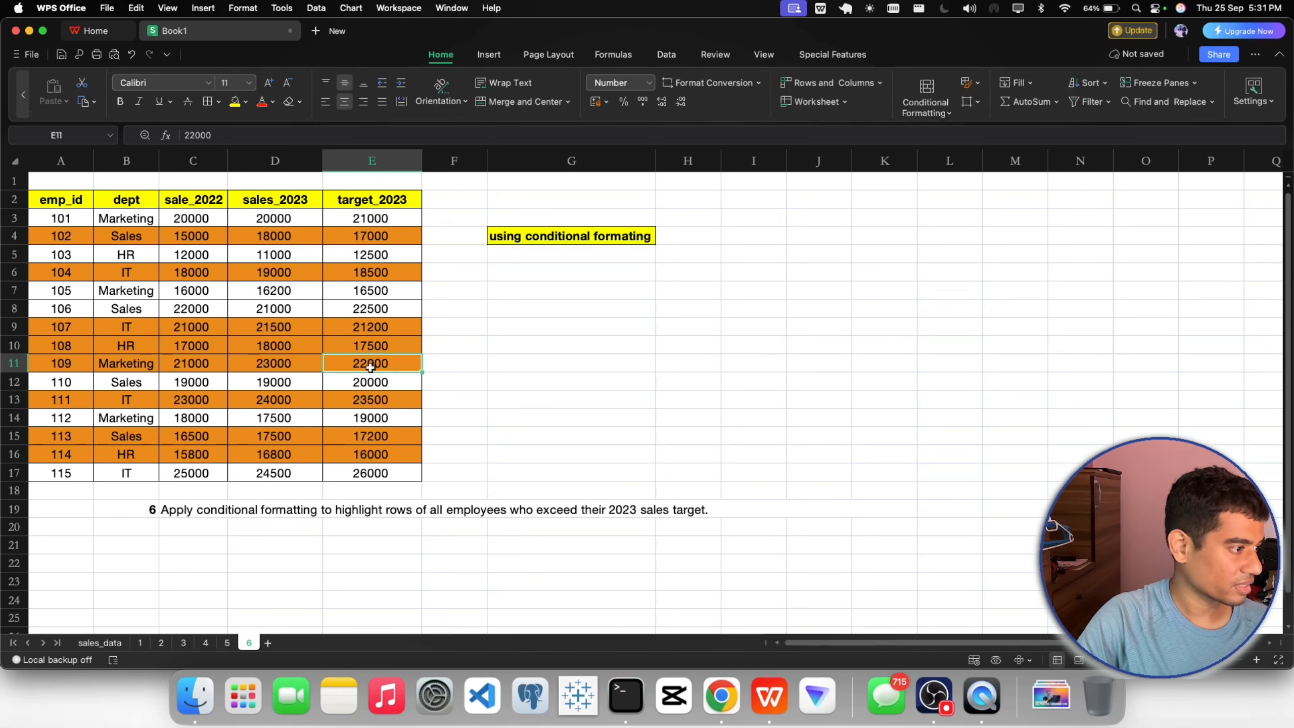
left_click(281, 401)
left_click(360, 401)
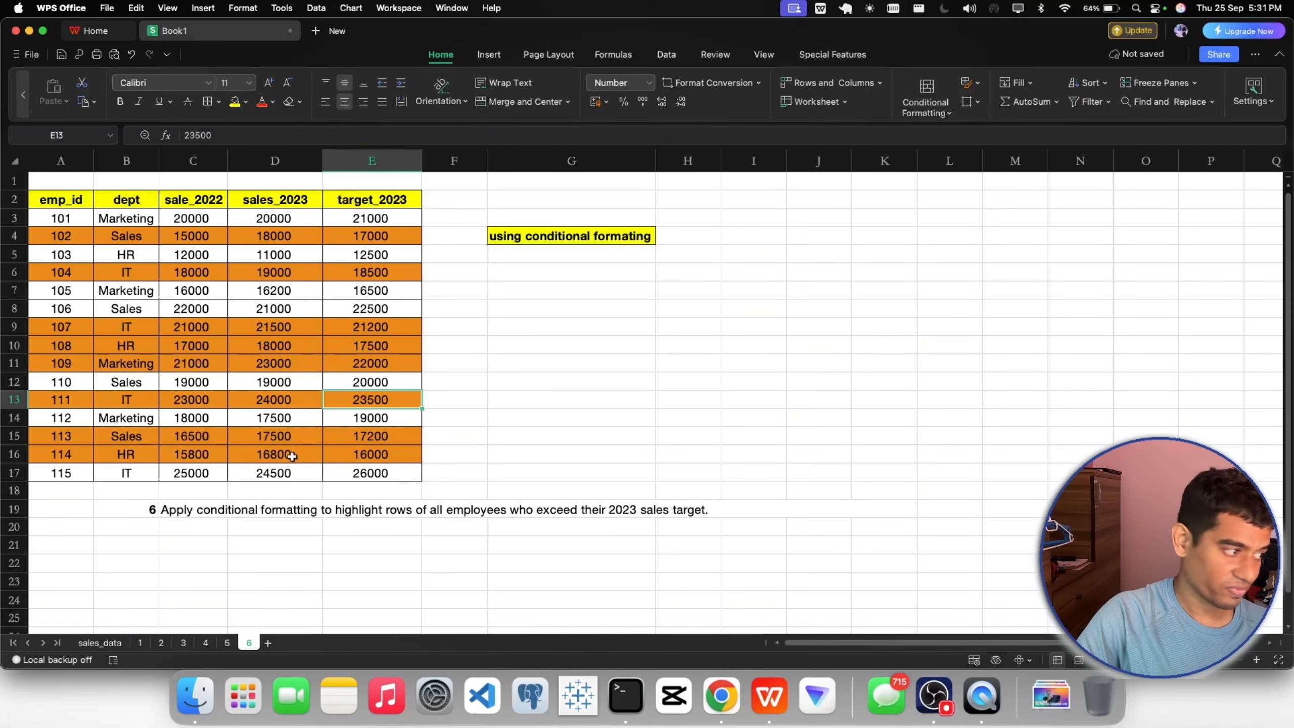
left_click(270, 443)
left_click(341, 442)
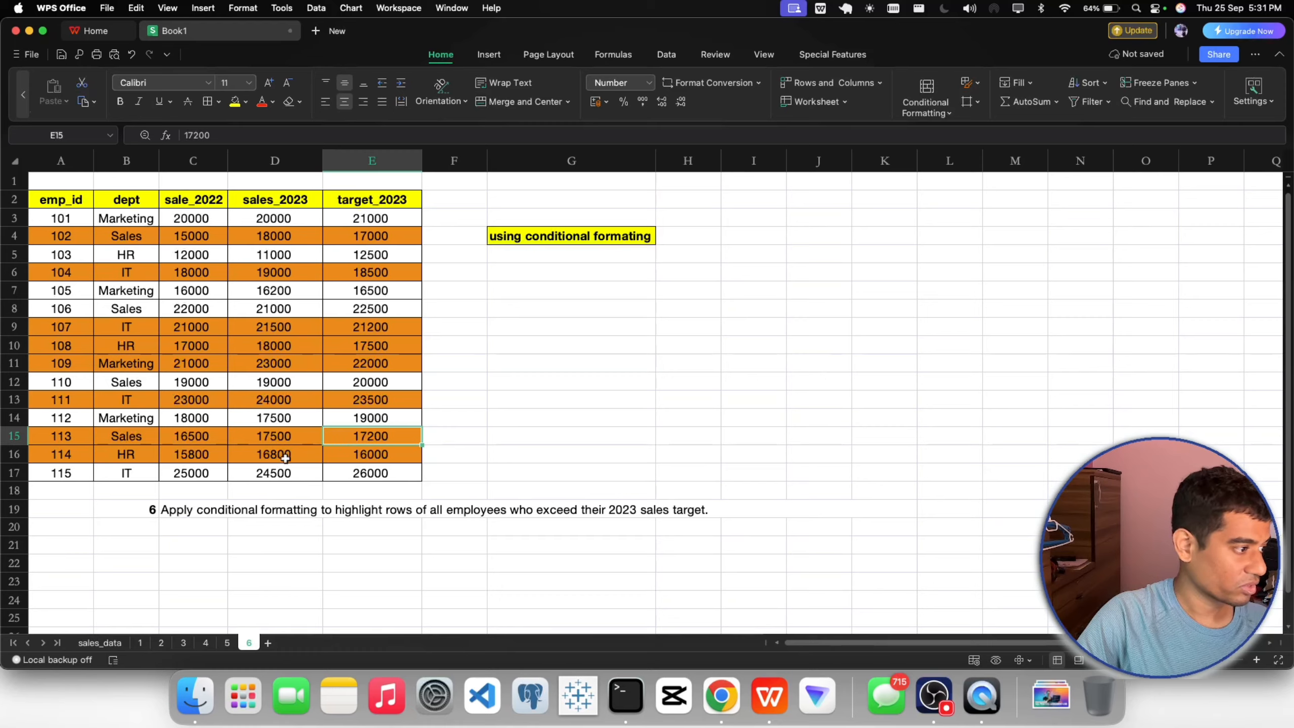
left_click(547, 445)
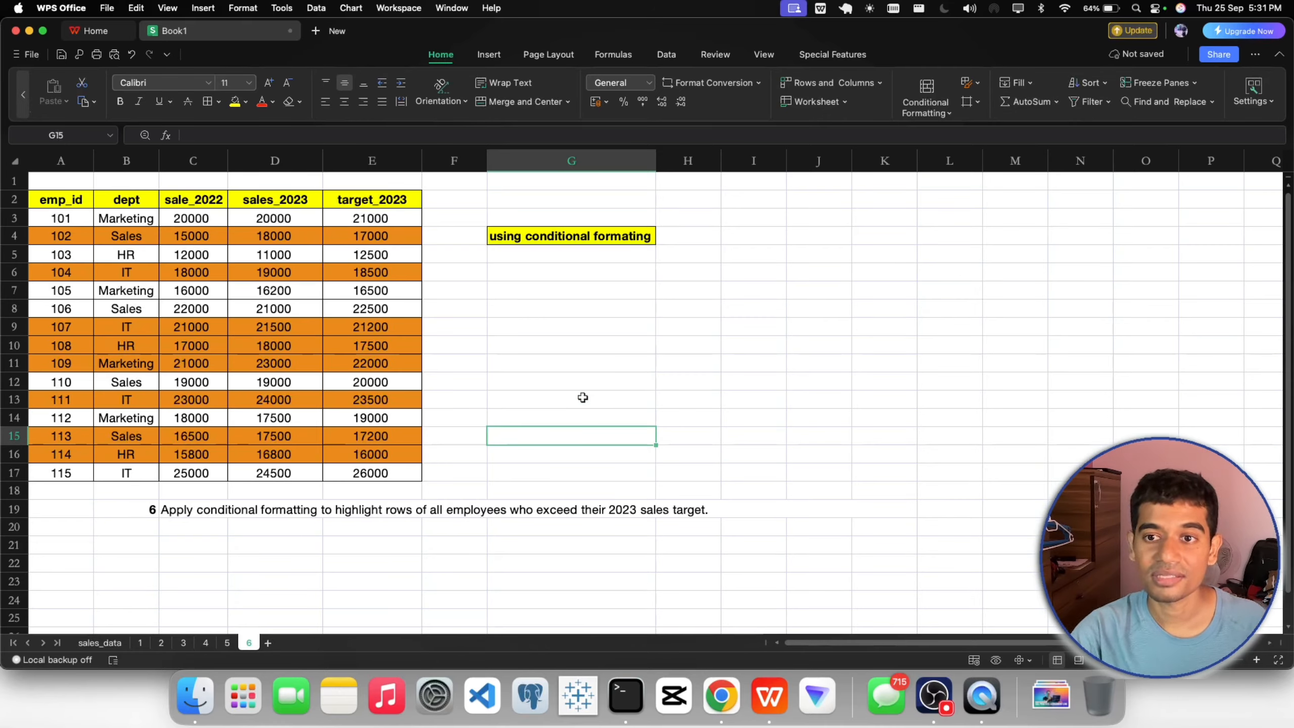